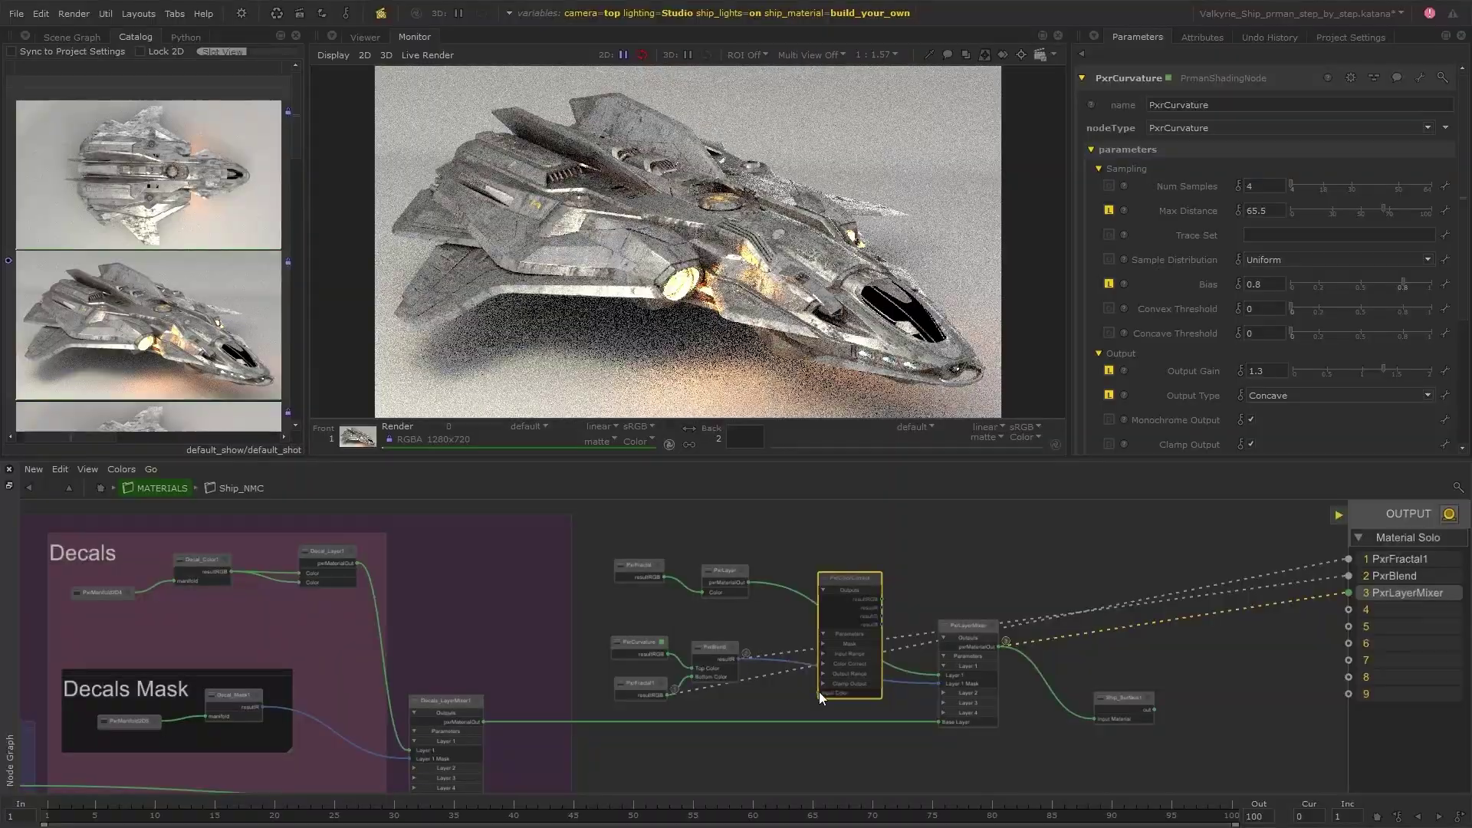
- Insert the PxrColorCorrect node between the PxrBlend output and the Layer 1 Mask input of PxrLayerMixer
left_click(818, 693)
left_click(740, 664)
left_click(881, 608)
left_click(938, 683)
left_click_drag(851, 581, 835, 676)
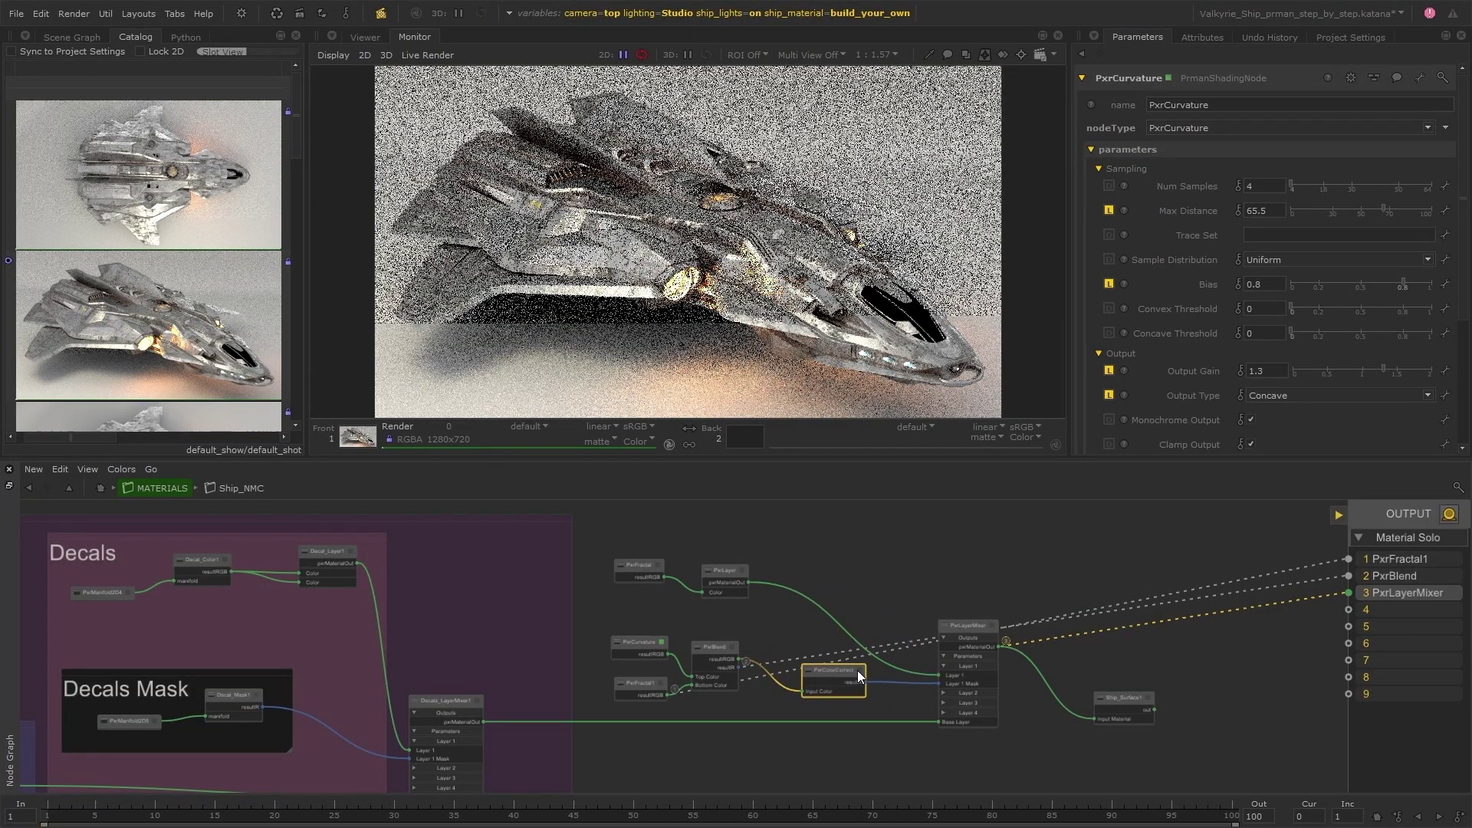
- Set the PxrColorCorrect exposure to 2 while soloing PxrBlend, and return to the PxrLayerMixer solo
left_click(858, 671)
left_click(1133, 224)
left_click(1034, 522)
key("2")
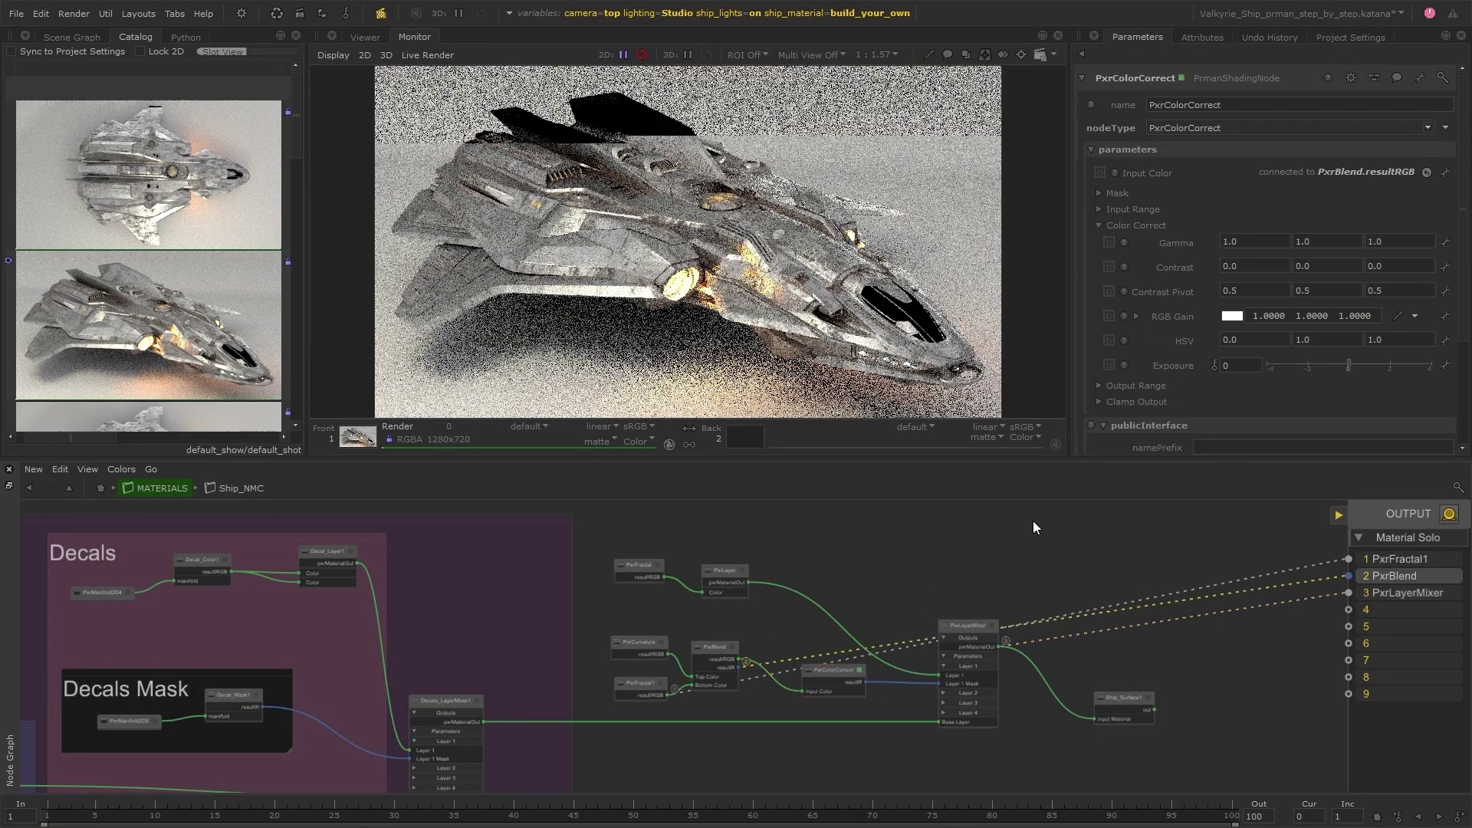
left_click_drag(1348, 365, 1389, 365)
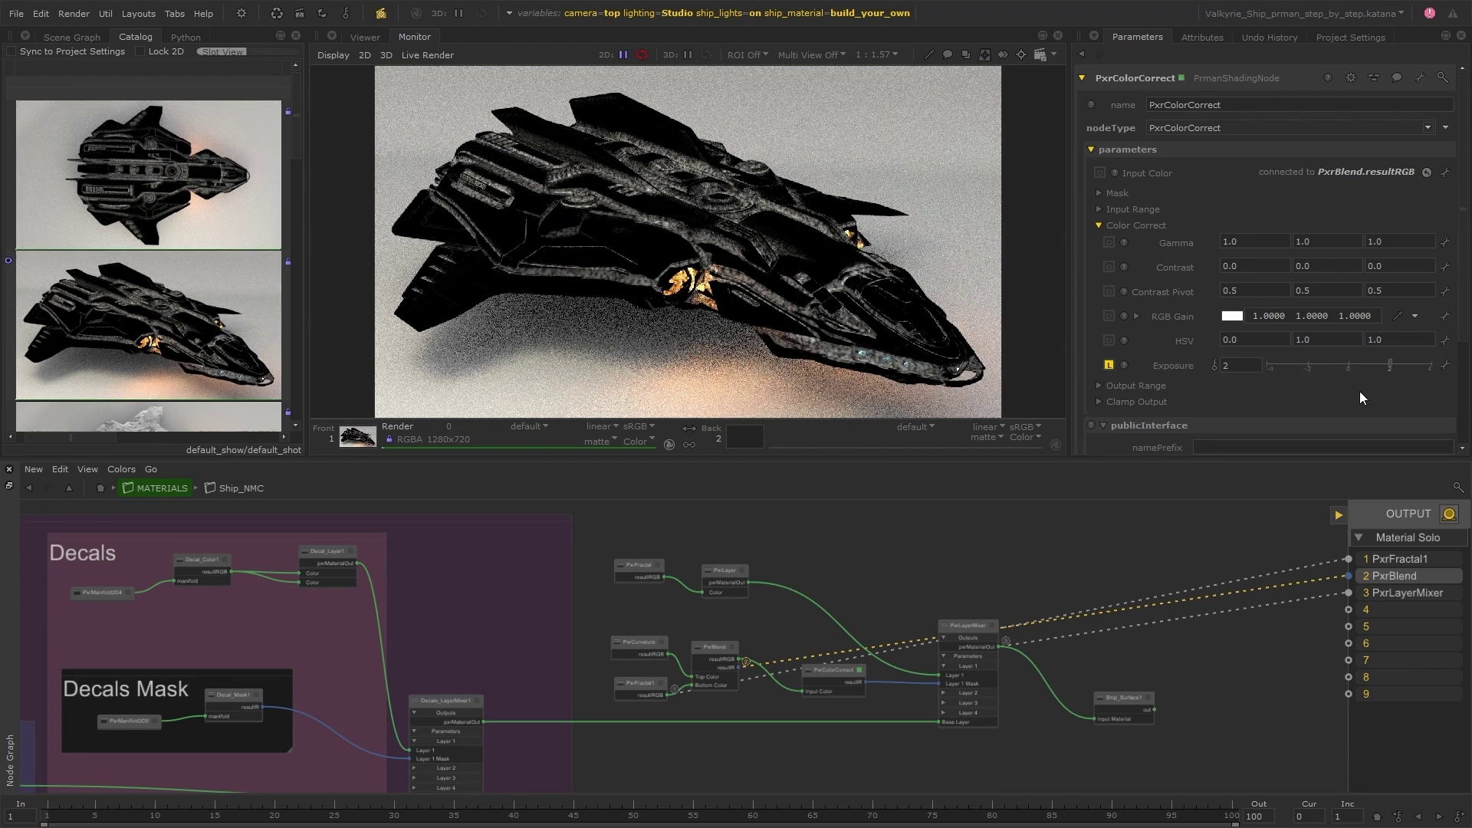
key("2")
key("3")
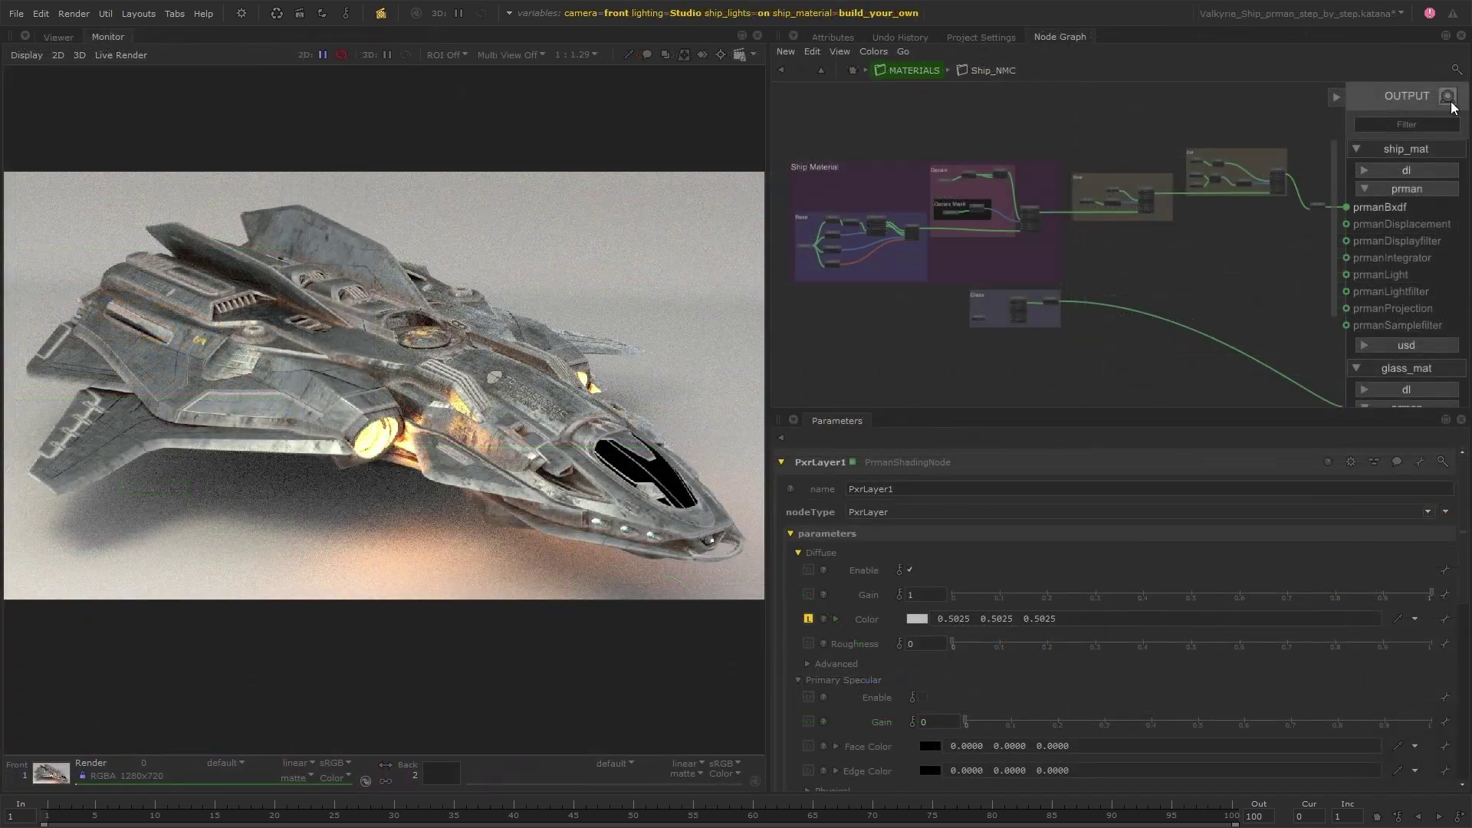
- Enable Material Solo and view the Dirt group's PxrLayer and PxrBlend outputs in turn in solo slot 1
left_click(1447, 96)
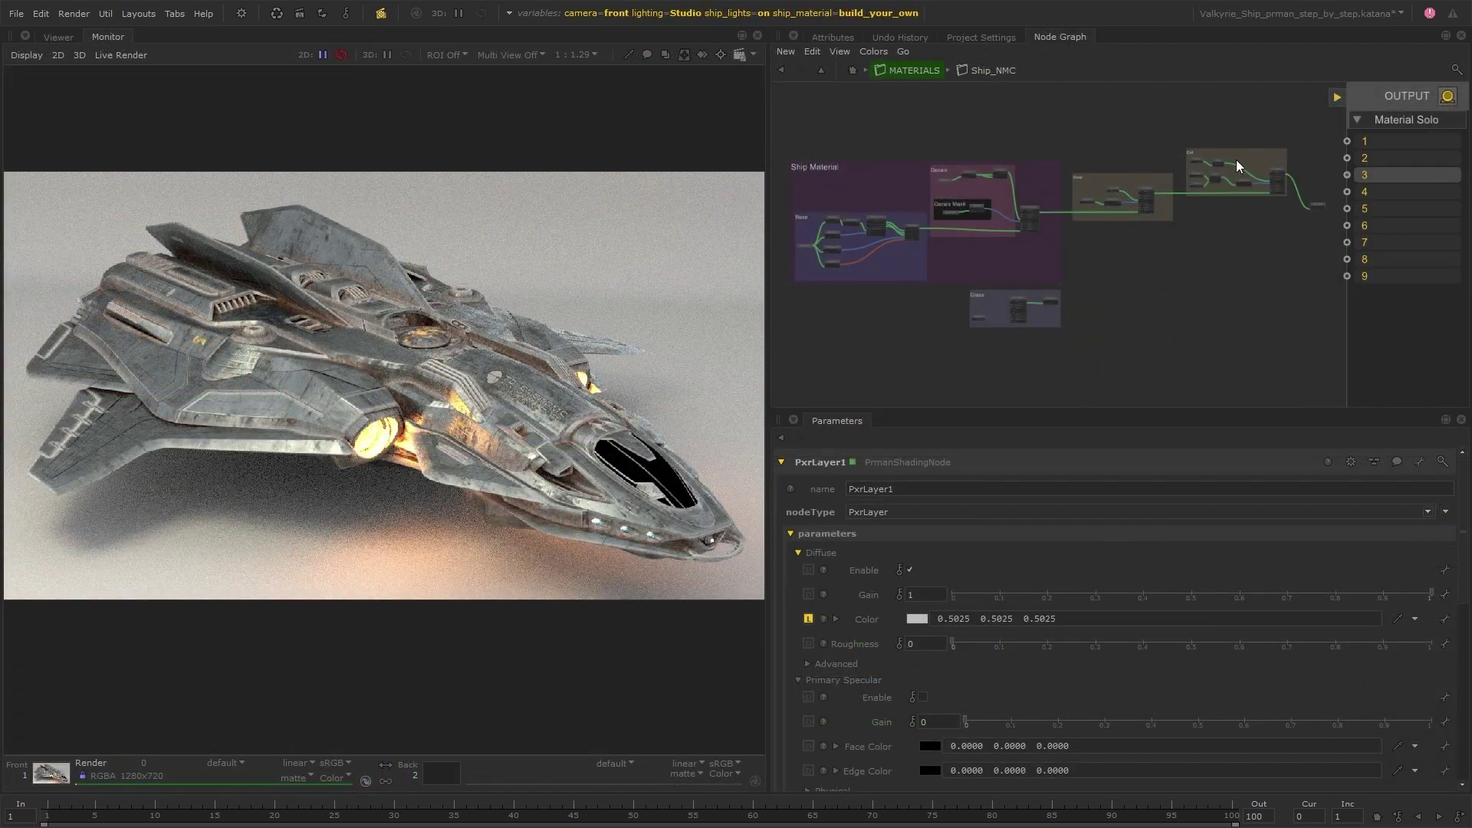
scroll(1237, 165, "up", 5)
key("1")
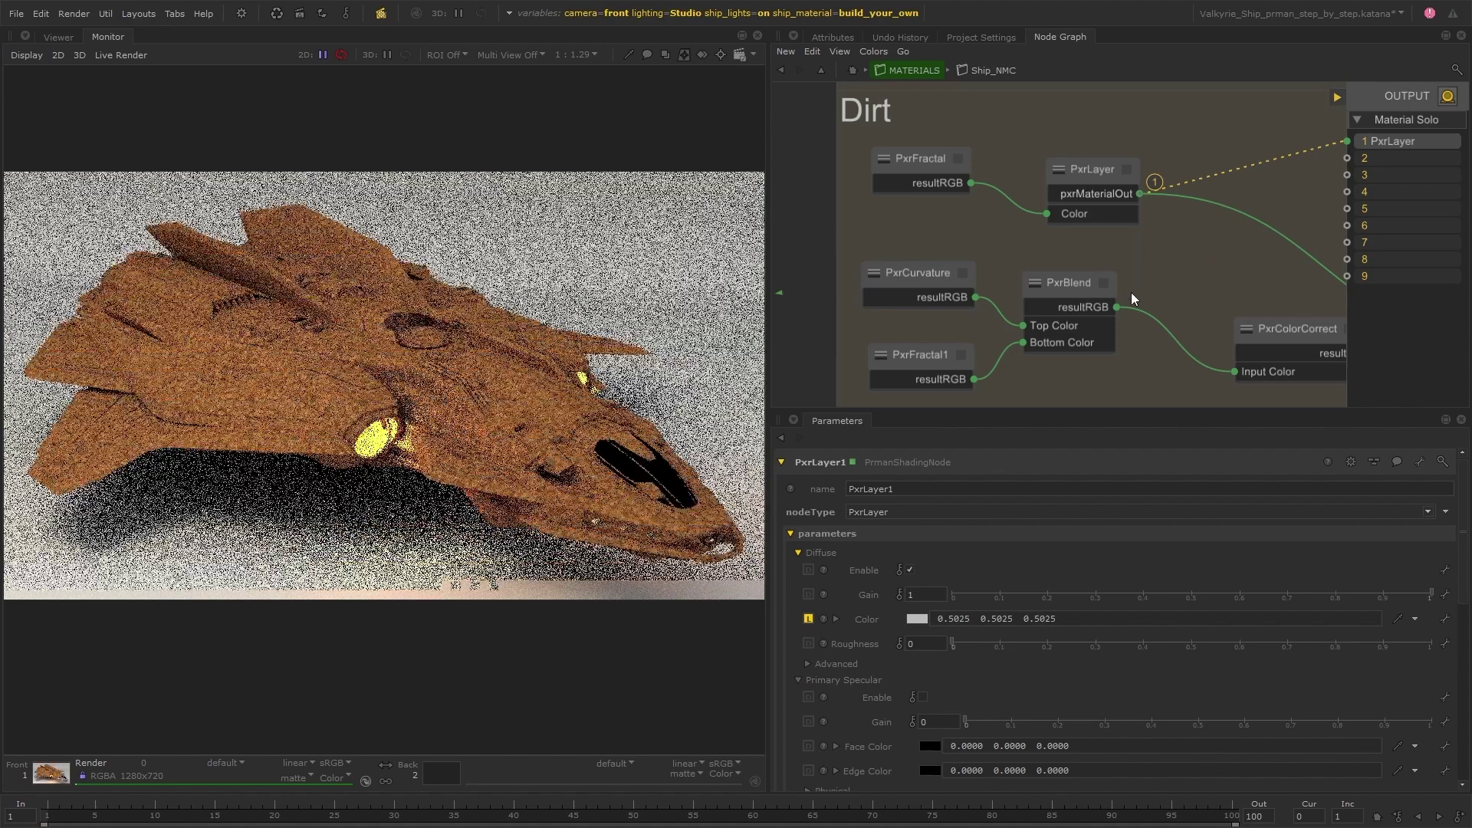
key("1")
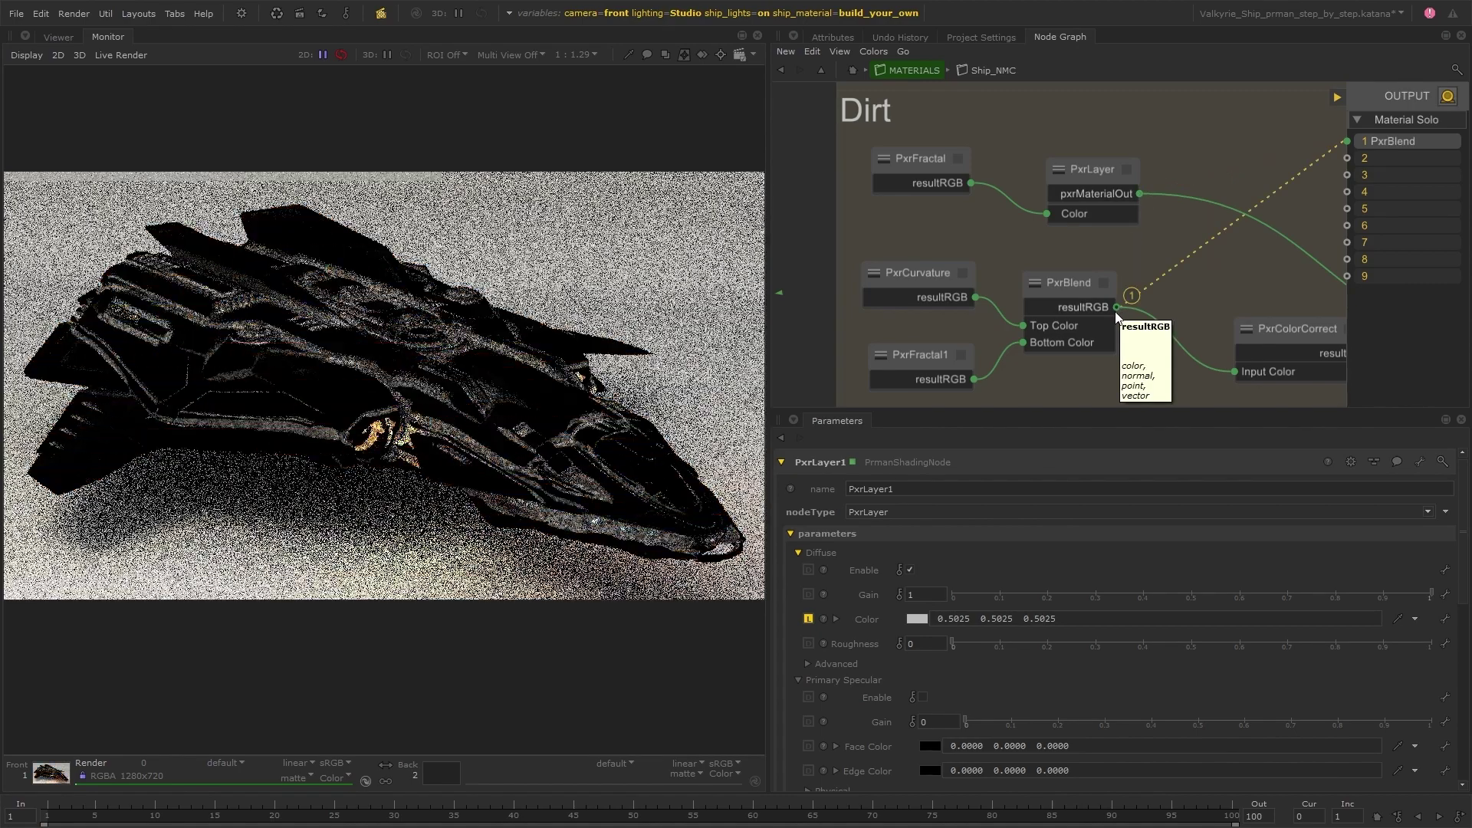
- Assign the Dirt group's PxrLayerMixer material output to solo slot 2
scroll(1074, 322, "down", 5)
scroll(1237, 305, "down", 4)
scroll(1237, 305, "up", 4)
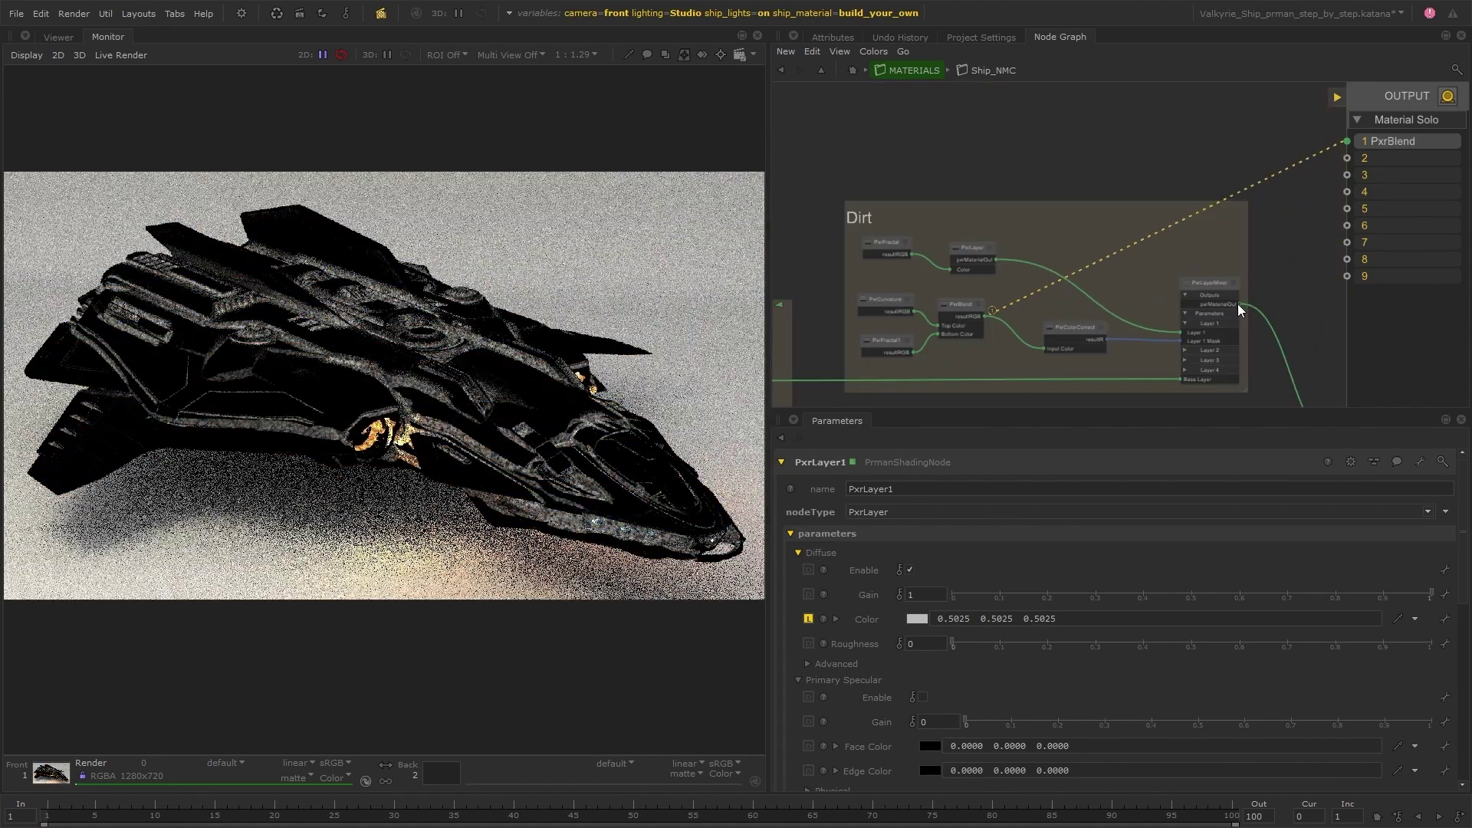
key("2")
middle_click_drag(1241, 305, 1194, 286)
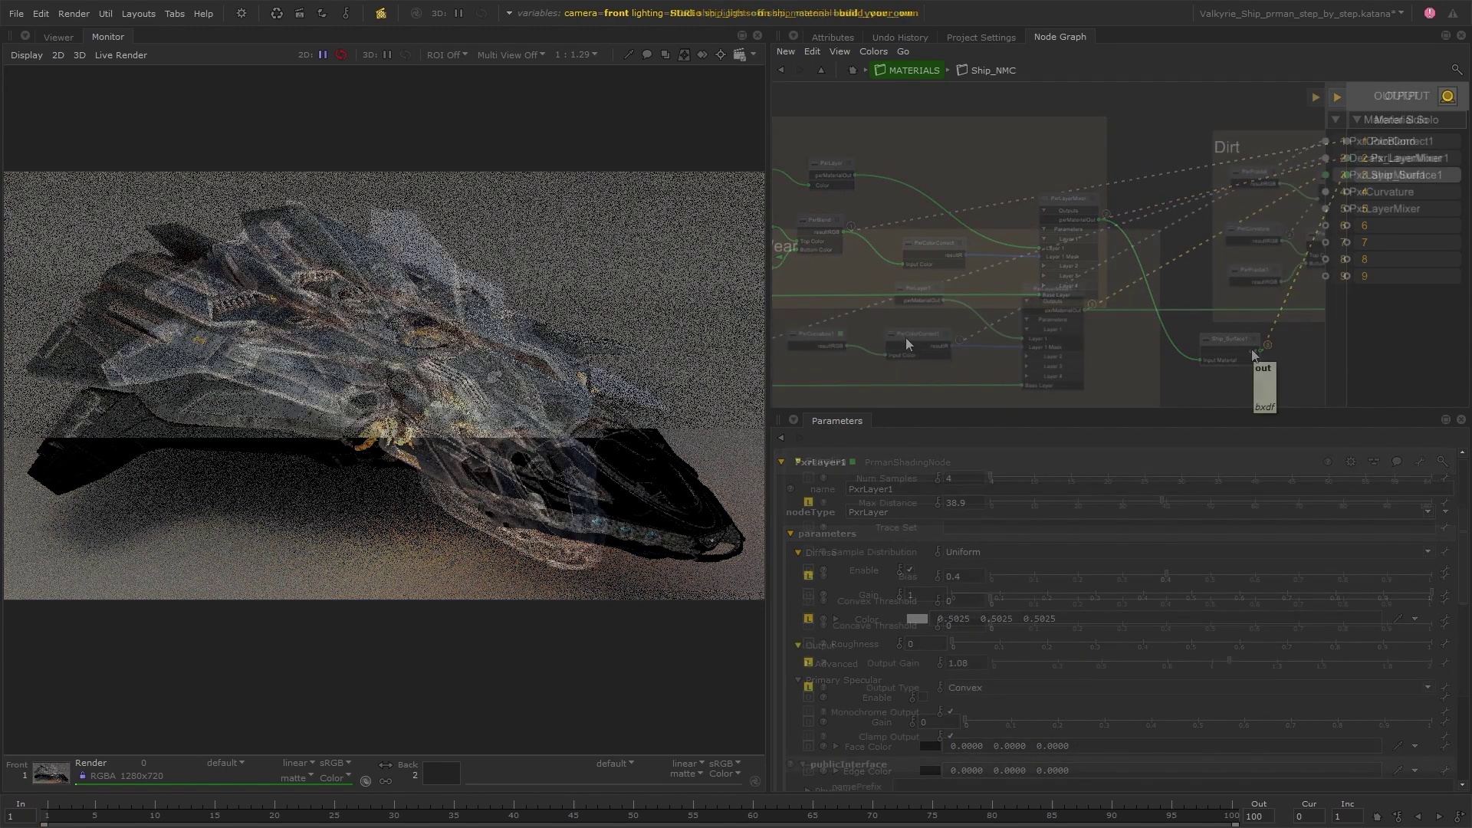
- Set the PxrLayer1 diffuse color to 0.5361, 0.5025, 0.5025
left_click(918, 527)
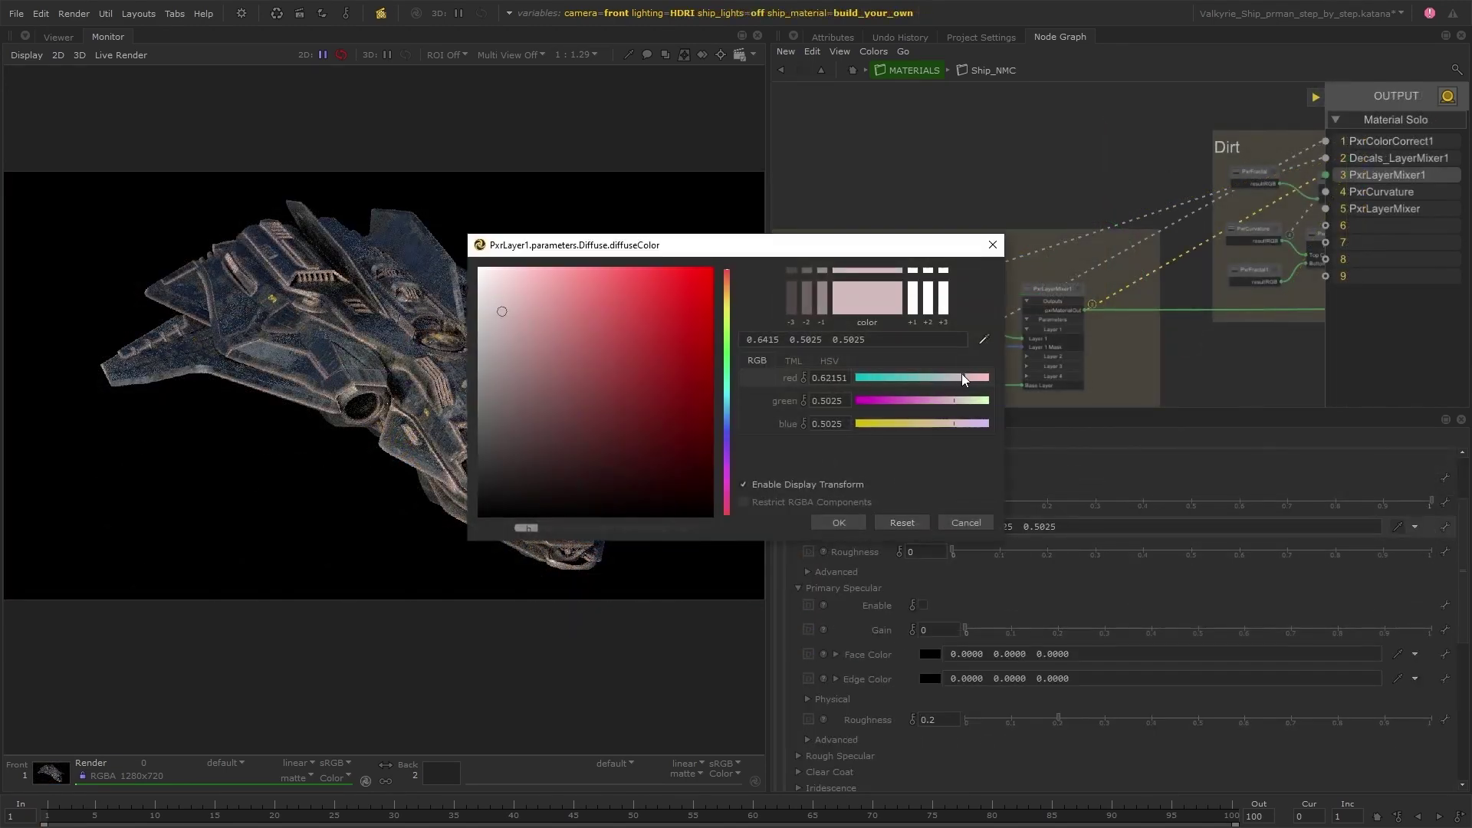
left_click_drag(962, 374, 957, 377)
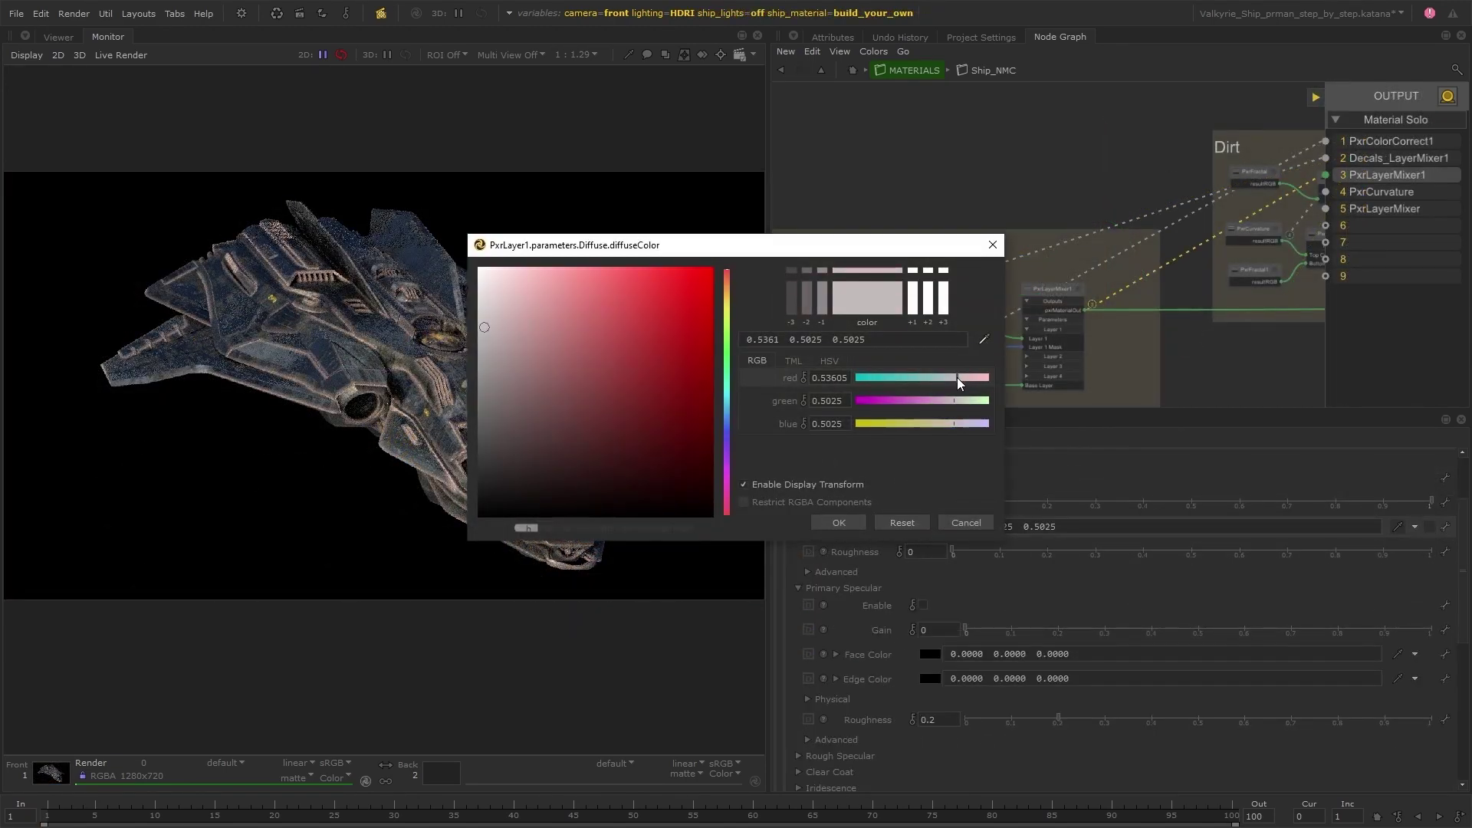
left_click(839, 524)
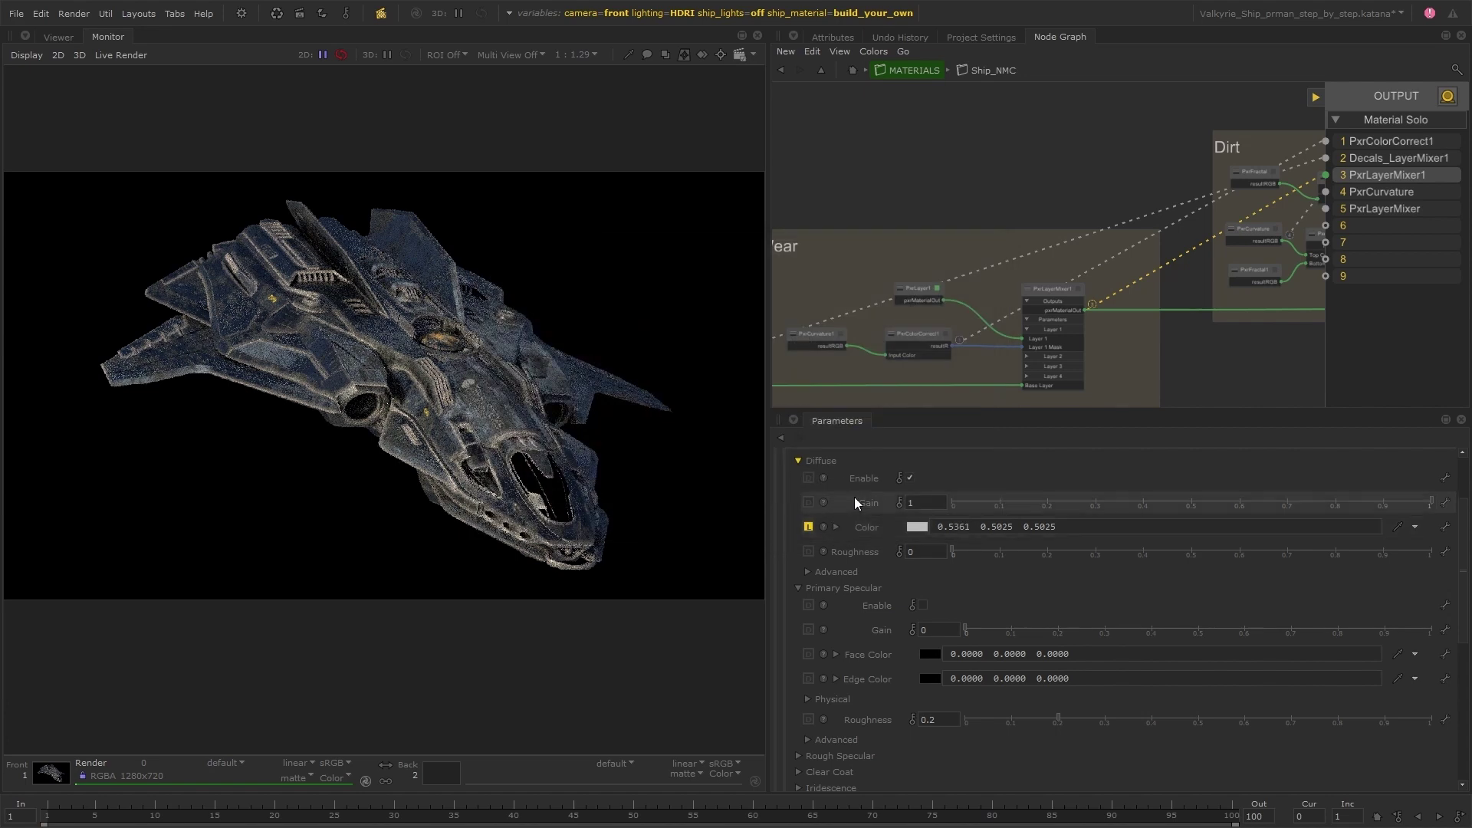
- Set the camera graph state variable to top
left_click(837, 17)
left_click(713, 68)
left_click(652, 84)
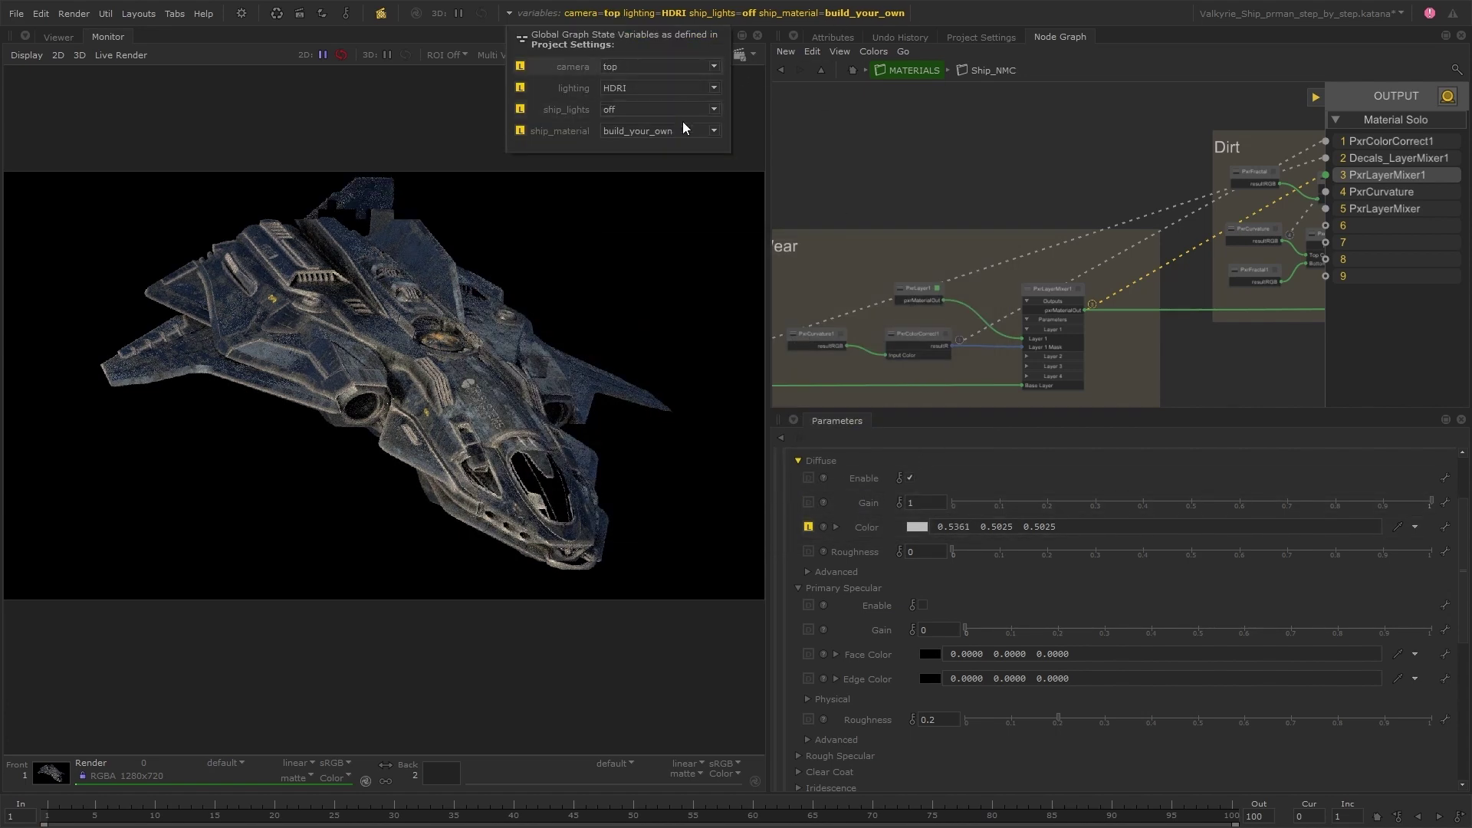
left_click(816, 172)
- Open the parameters of PxrColorCorrect2, between Base_Color1 and PxrMetallicWorkflow1 in the ship material
scroll(843, 263, "down", 3)
middle_click_drag(844, 262, 1125, 193)
middle_click_drag(1005, 319, 1218, 282)
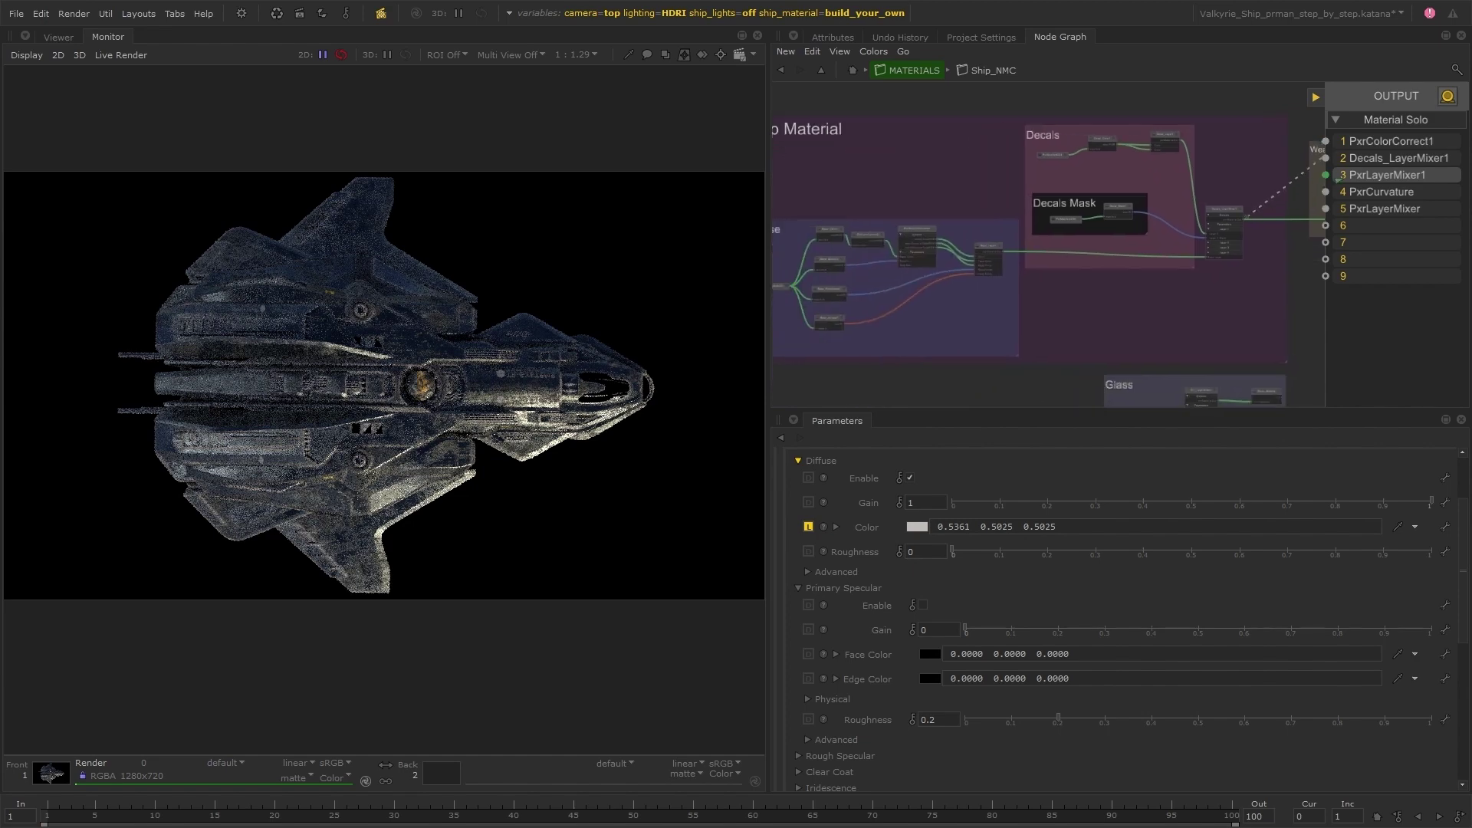
scroll(974, 228, "up", 5)
left_click(996, 230)
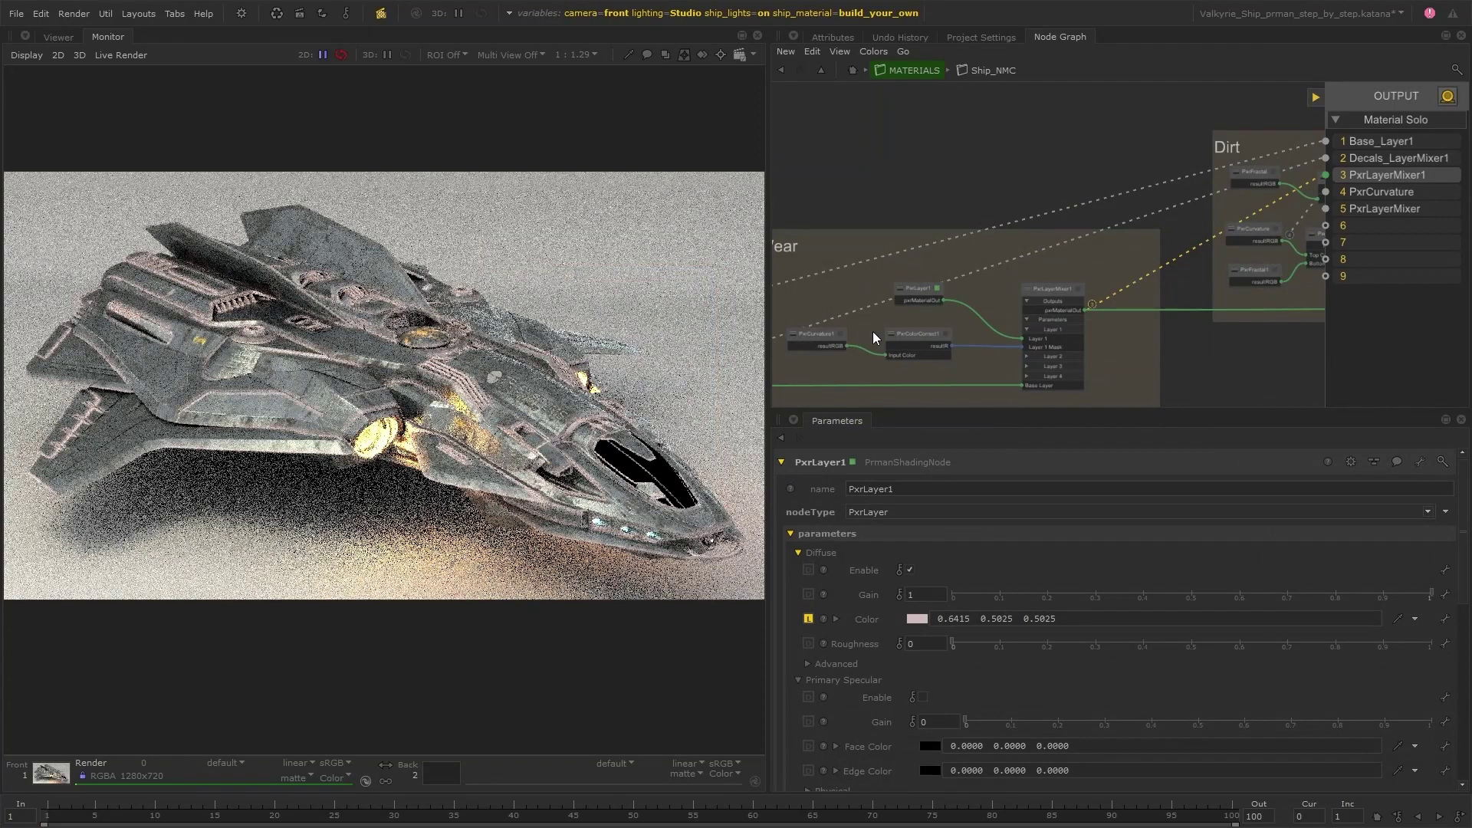
- Solo PxrColorCorrect1 in slot 1 and set the PxrCurvature1 output gain to 1.08
left_click(816, 338)
key("1")
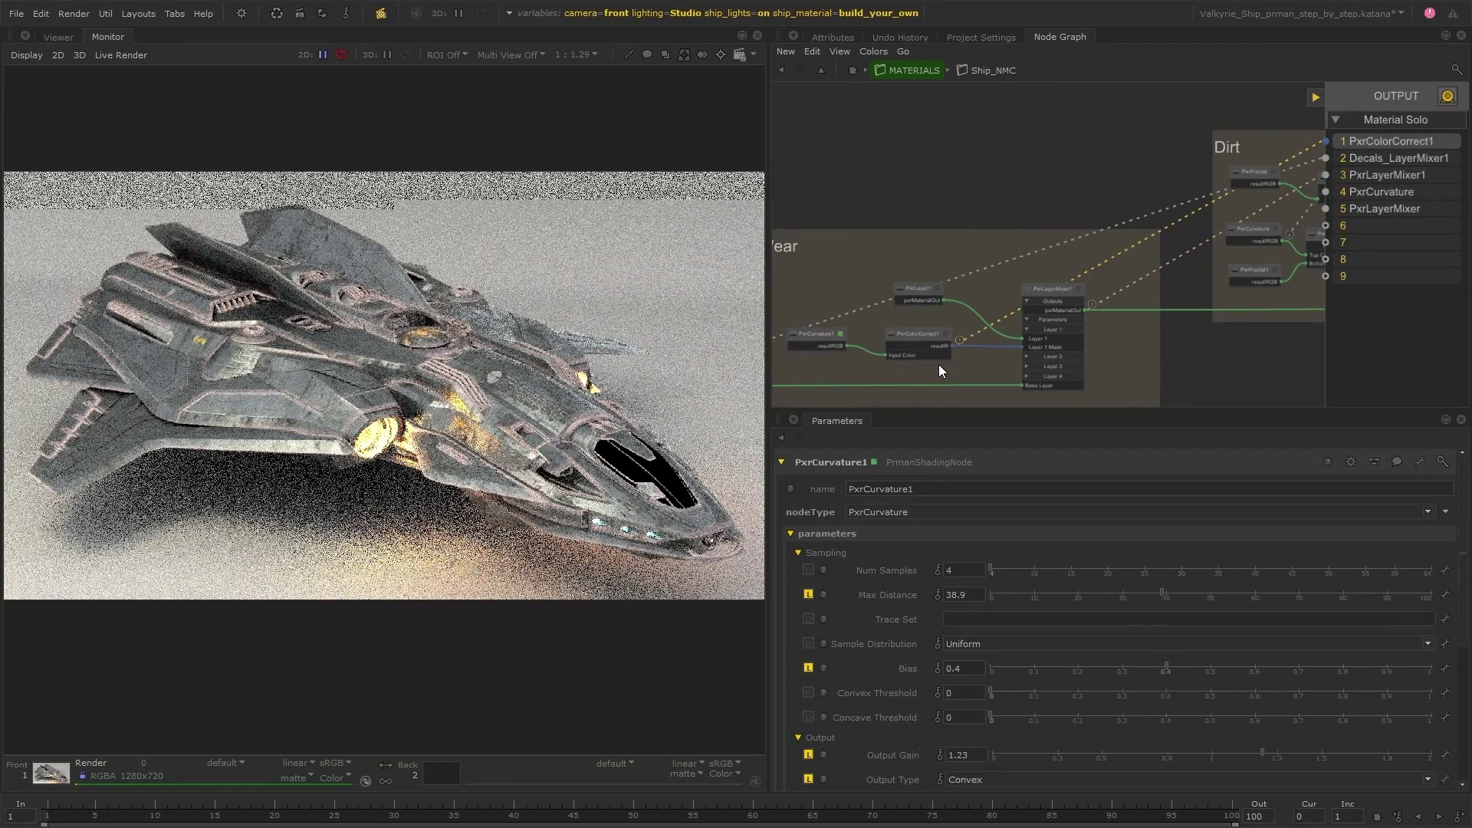
scroll(959, 586, "down", 2)
left_click_drag(1262, 661, 1230, 662)
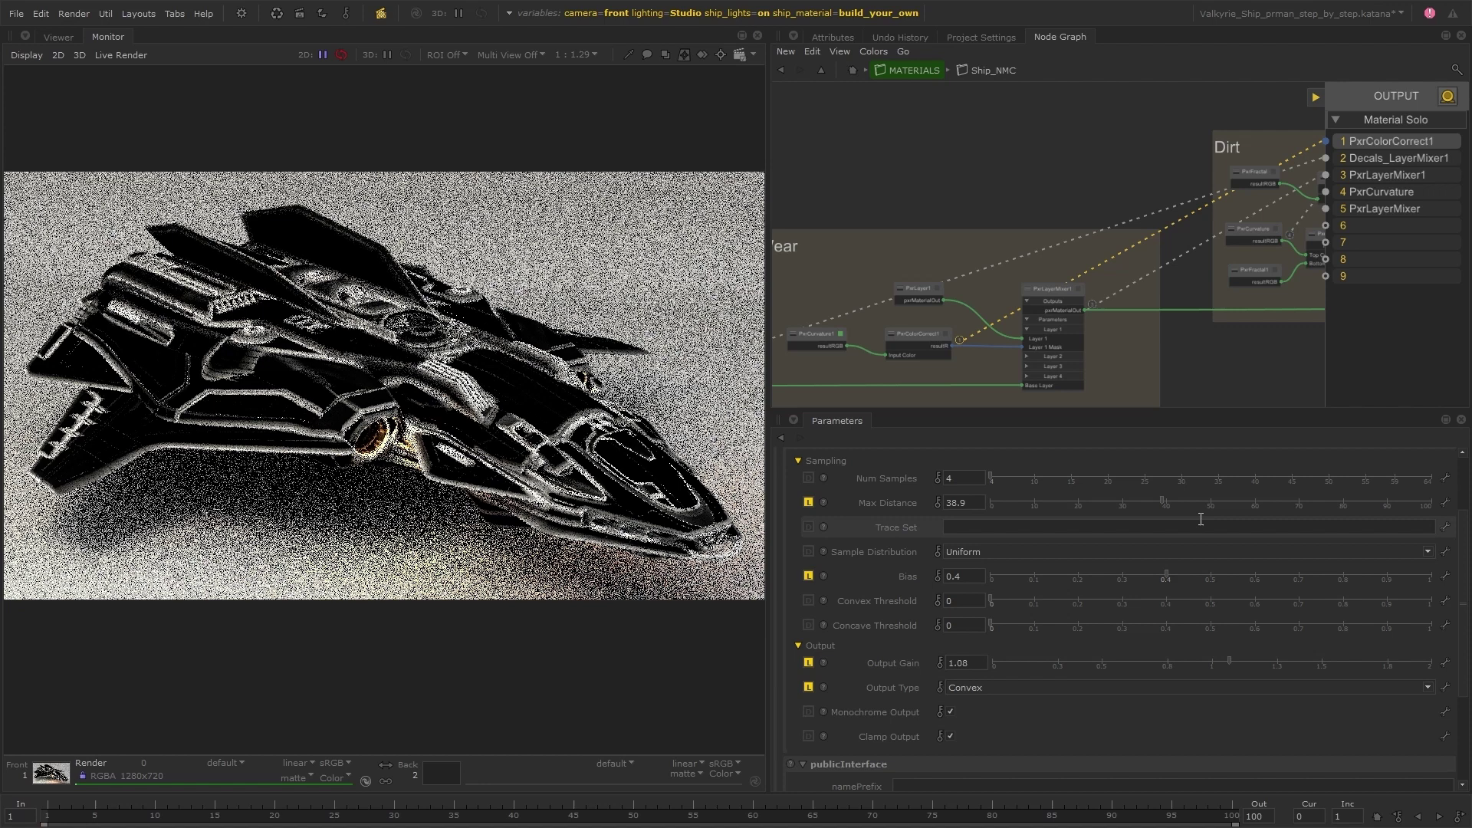
- Solo the Wear group's PxrLayerMixer1 in slot 3, and the Dirt group's PxrColorCorrect, replaced by PxrLayerMixer, in slot 4
key("3")
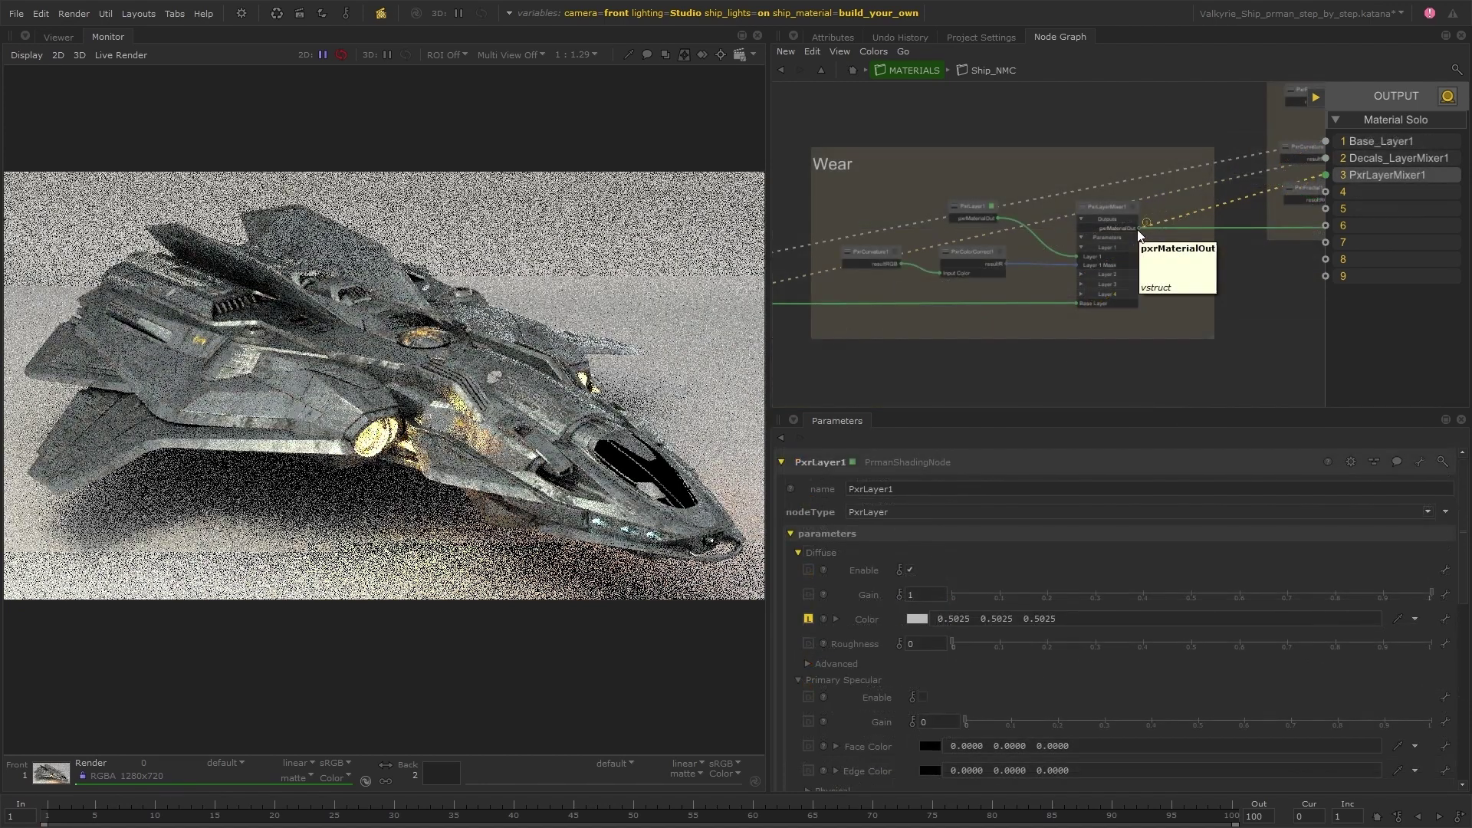
middle_click_drag(1138, 230, 905, 320)
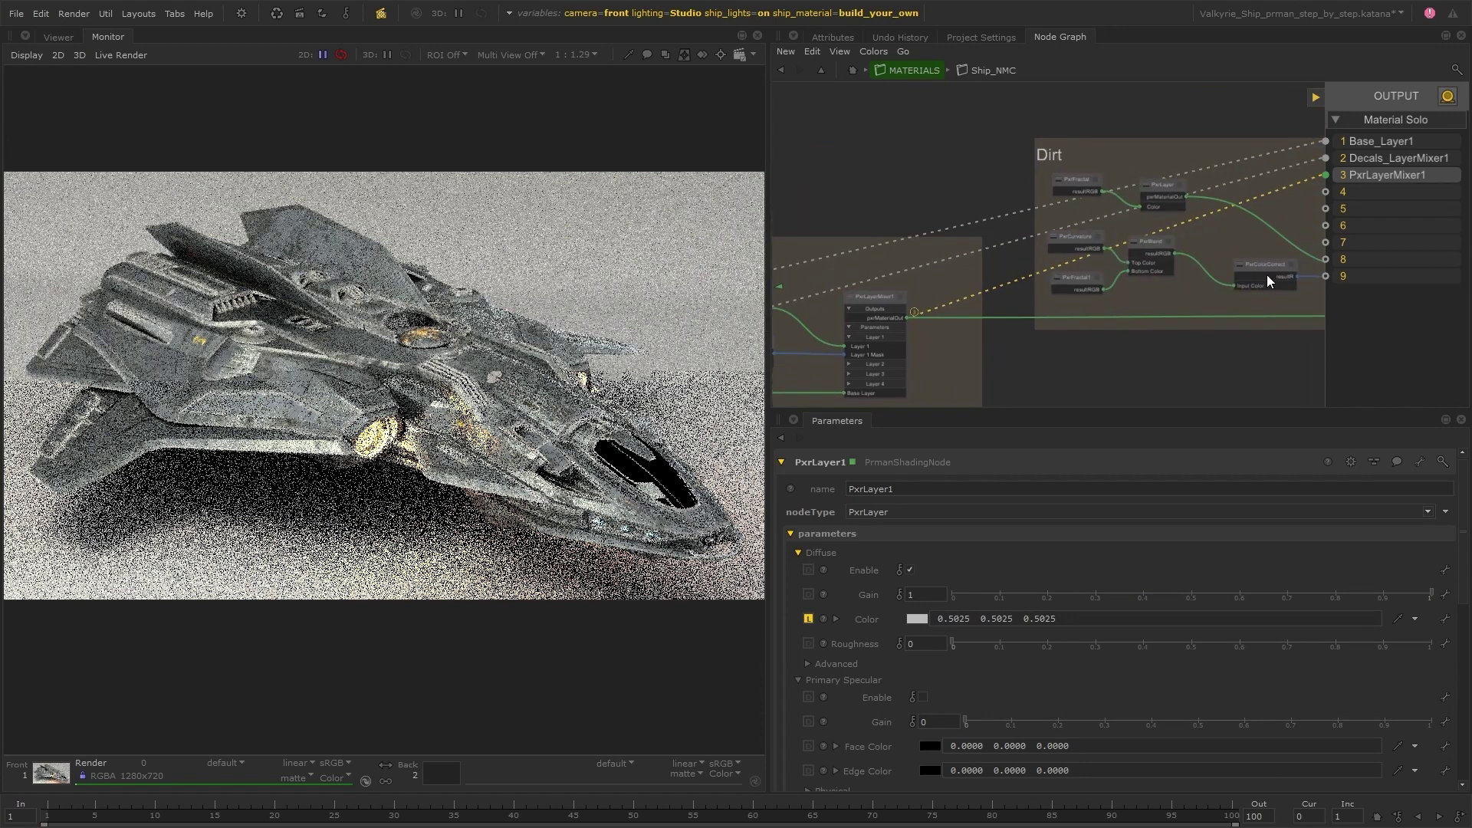
key("4")
middle_click_drag(1005, 374, 835, 394)
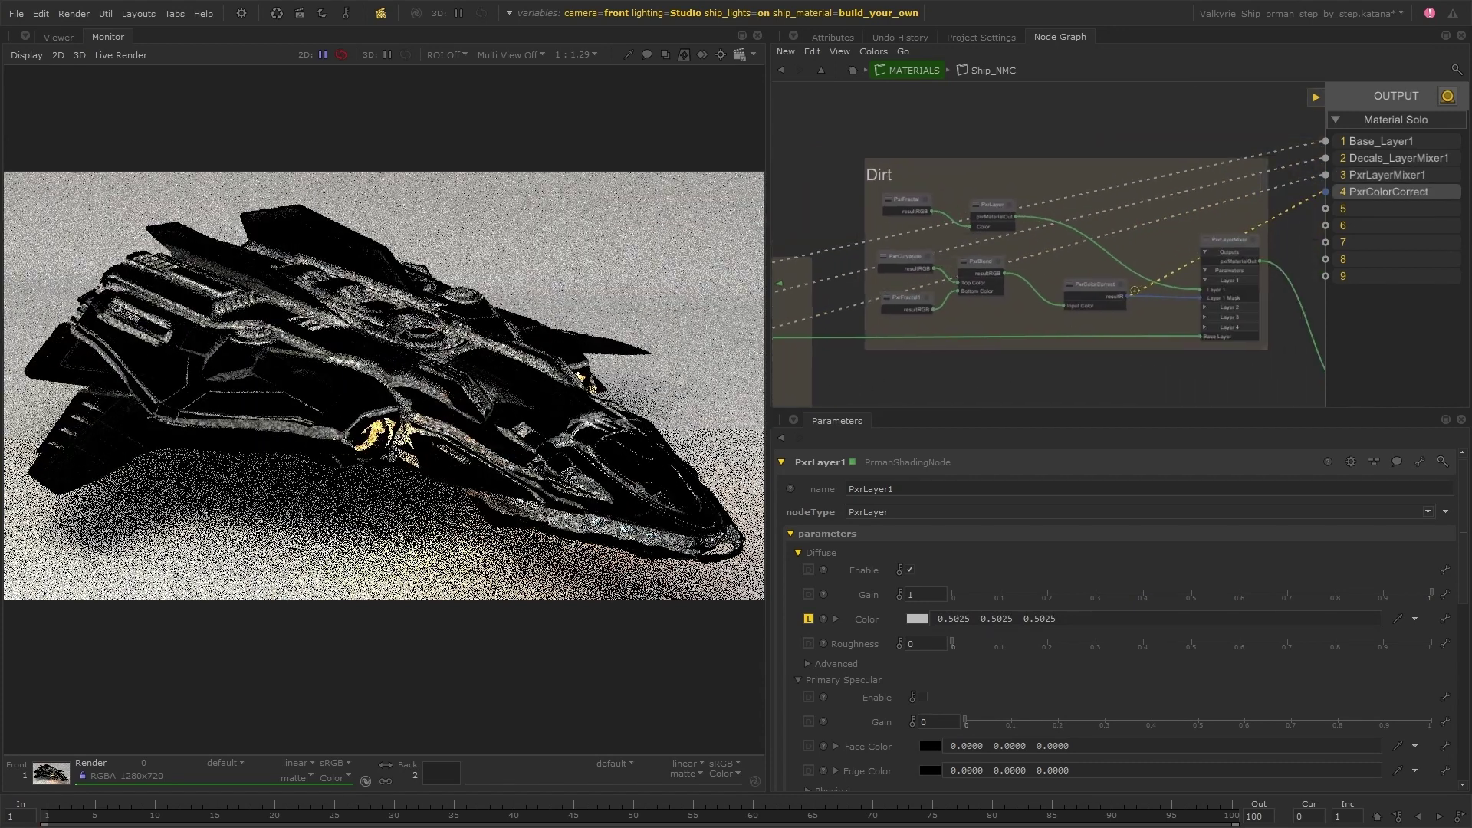
middle_click_drag(1267, 261, 1259, 262)
key("4")
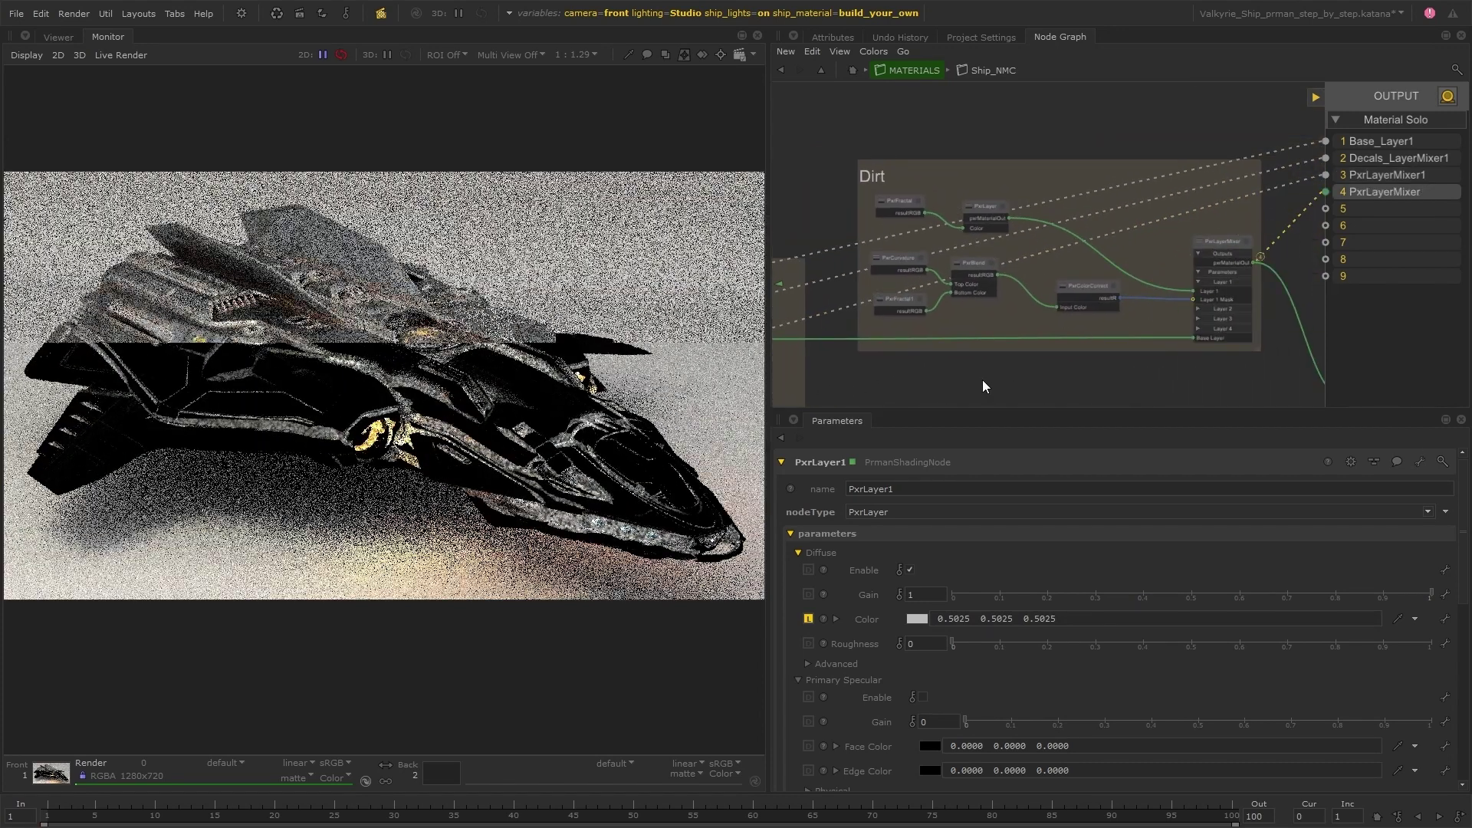
- Set the RGB Gain of PxrColorCorrect2 to a greenish 0.5855, 0.6756, 0.6002
left_click(920, 259)
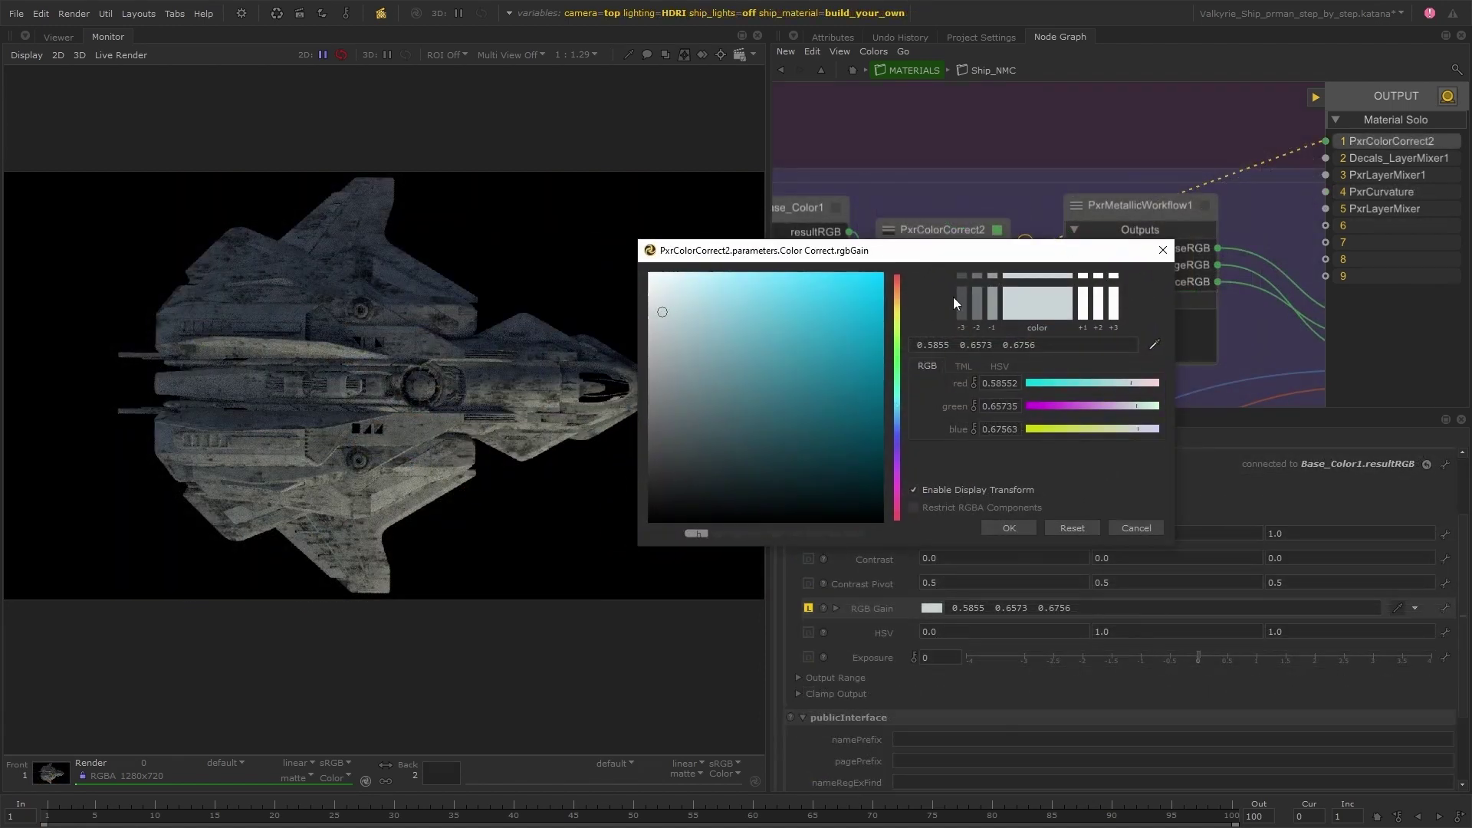
left_click_drag(899, 379, 903, 365)
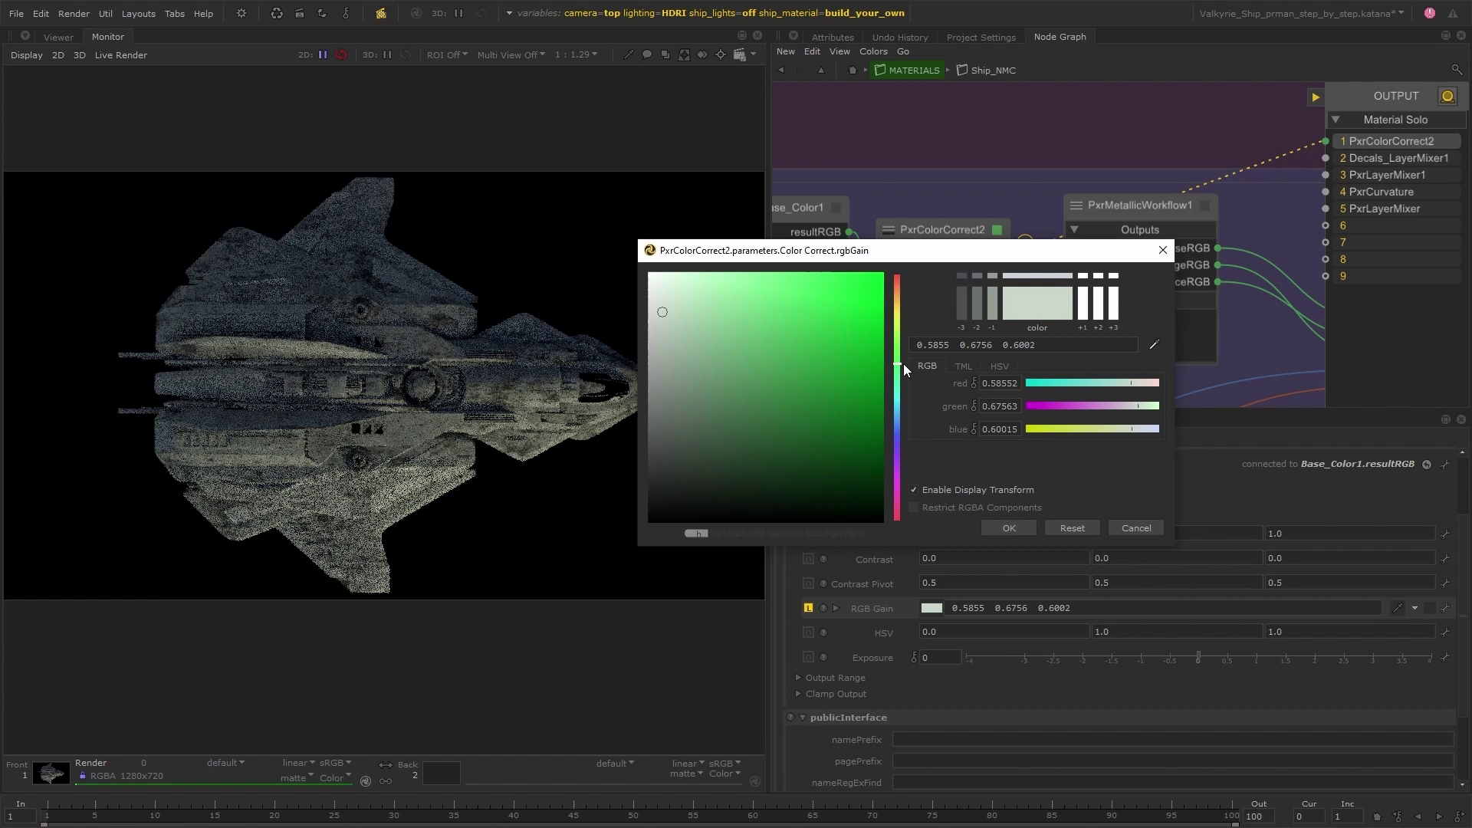
left_click(1009, 528)
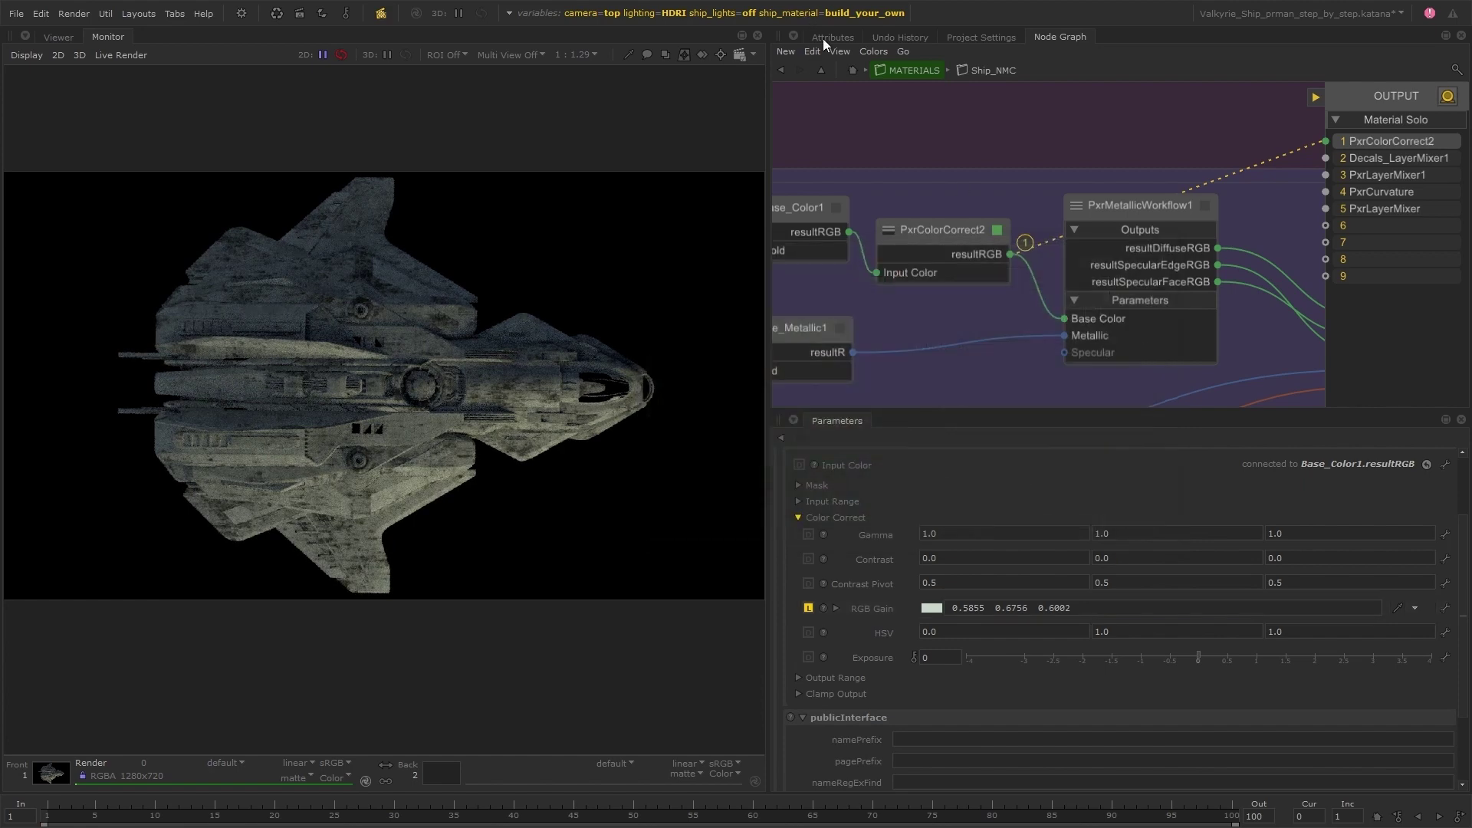
- Set the lighting variable to Studio, and solo PxrCurvature in slot 4 followed by PxrLayerMixer in slot 5
left_click(814, 12)
left_click(652, 112)
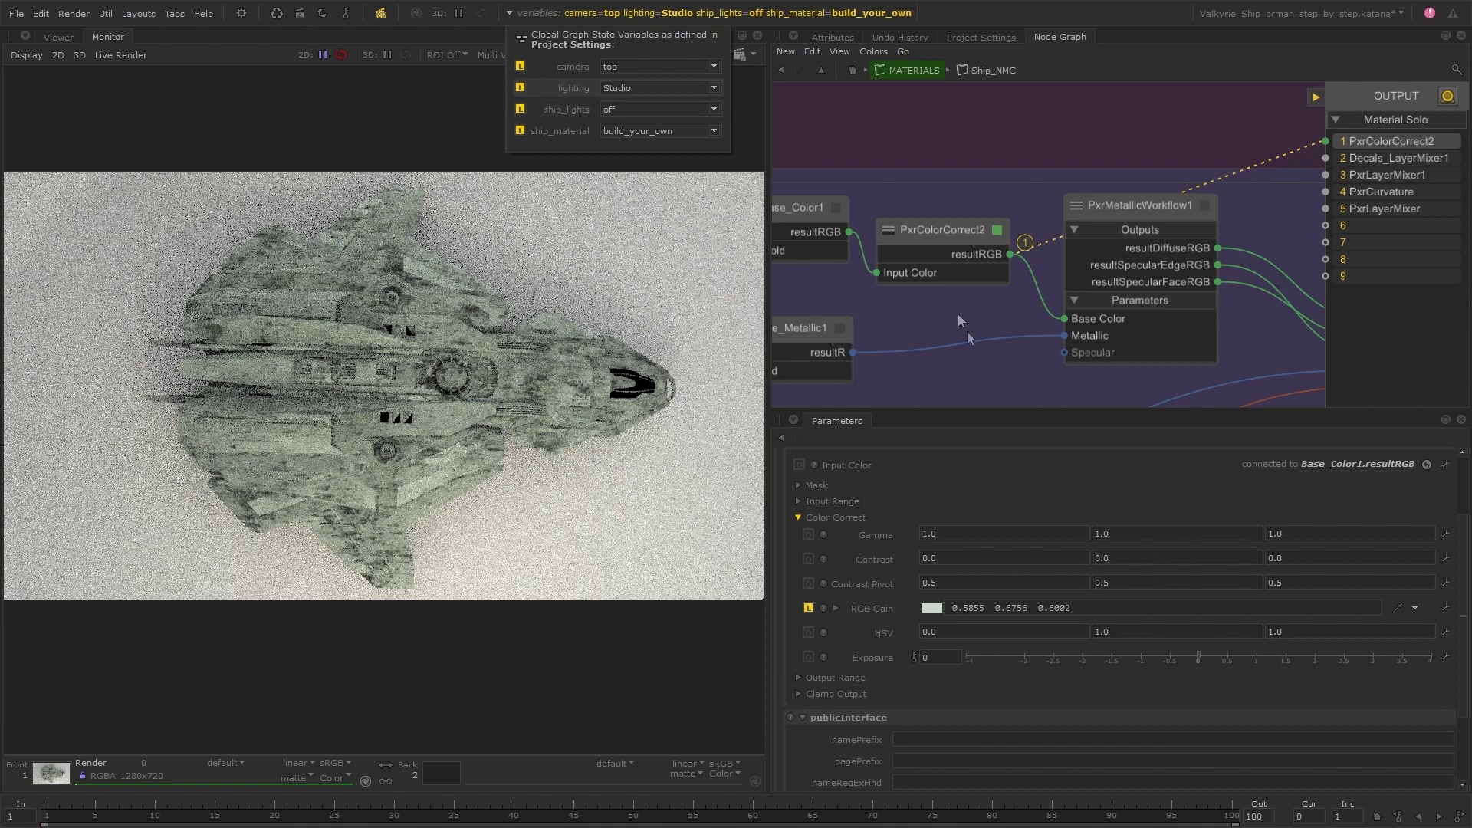
left_click(984, 371)
key("4")
key("5")
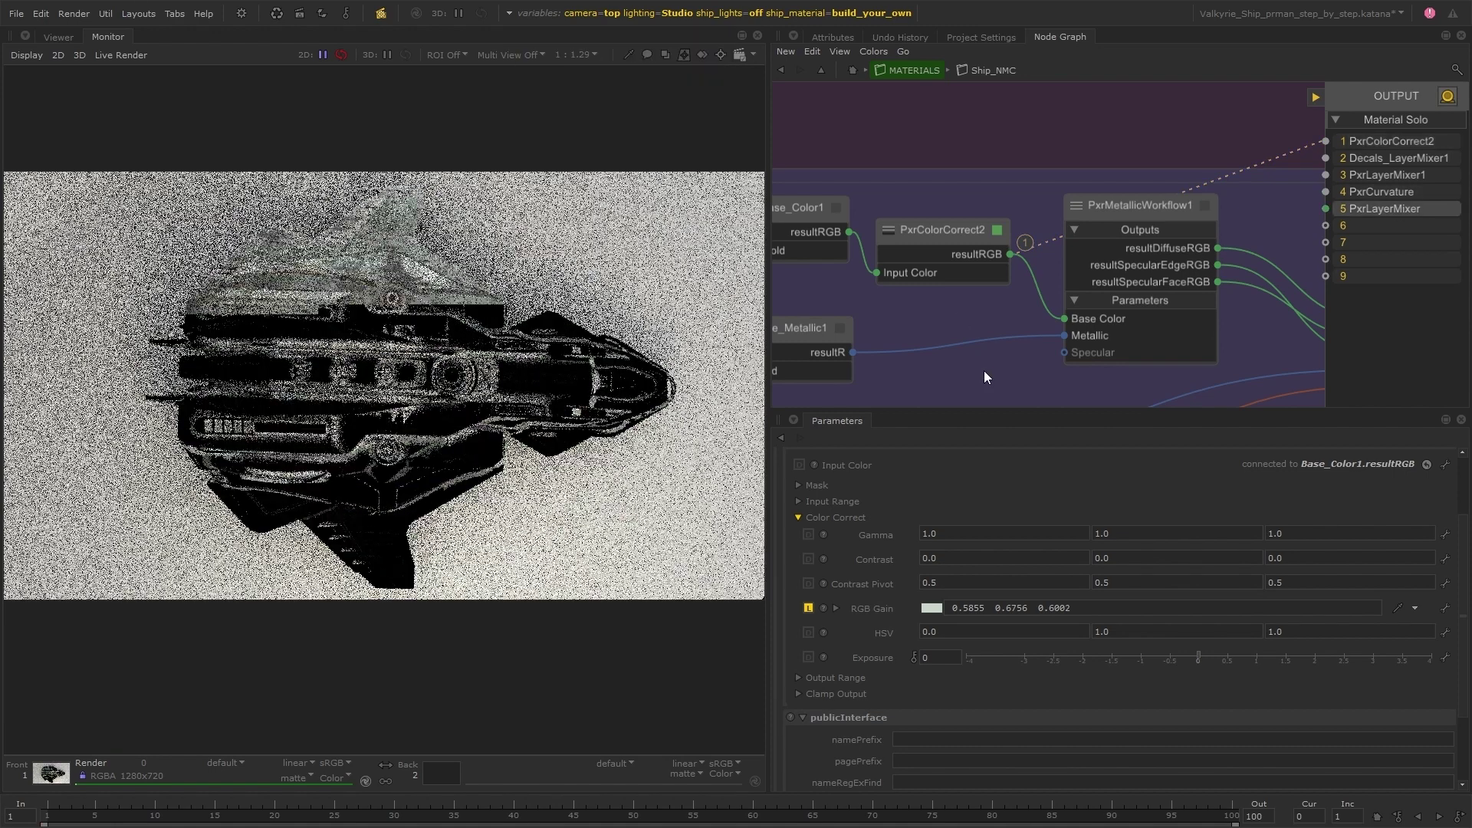
- Set the camera graph state variable to front
left_click(799, 18)
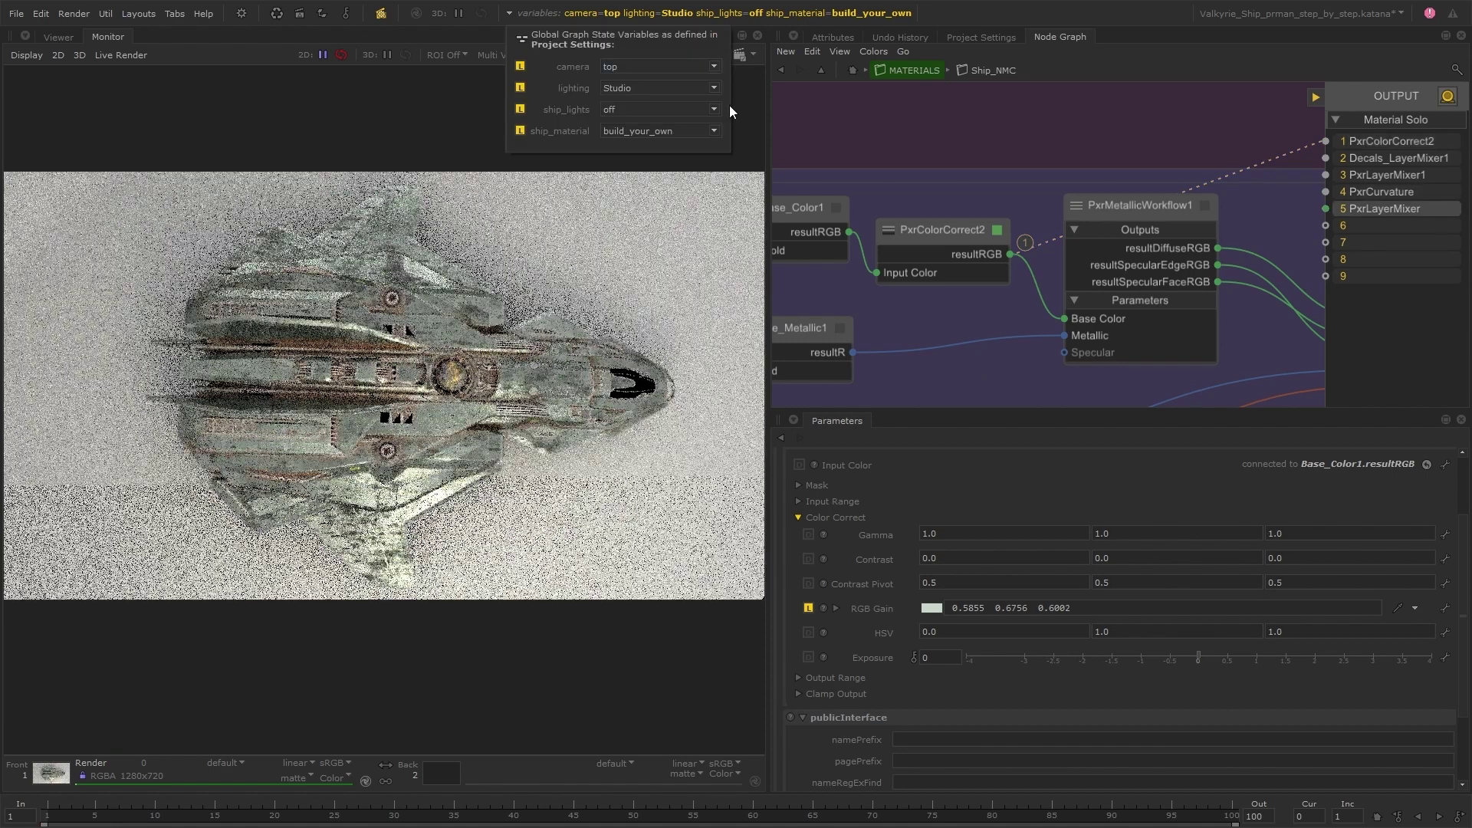
left_click(703, 67)
left_click(688, 81)
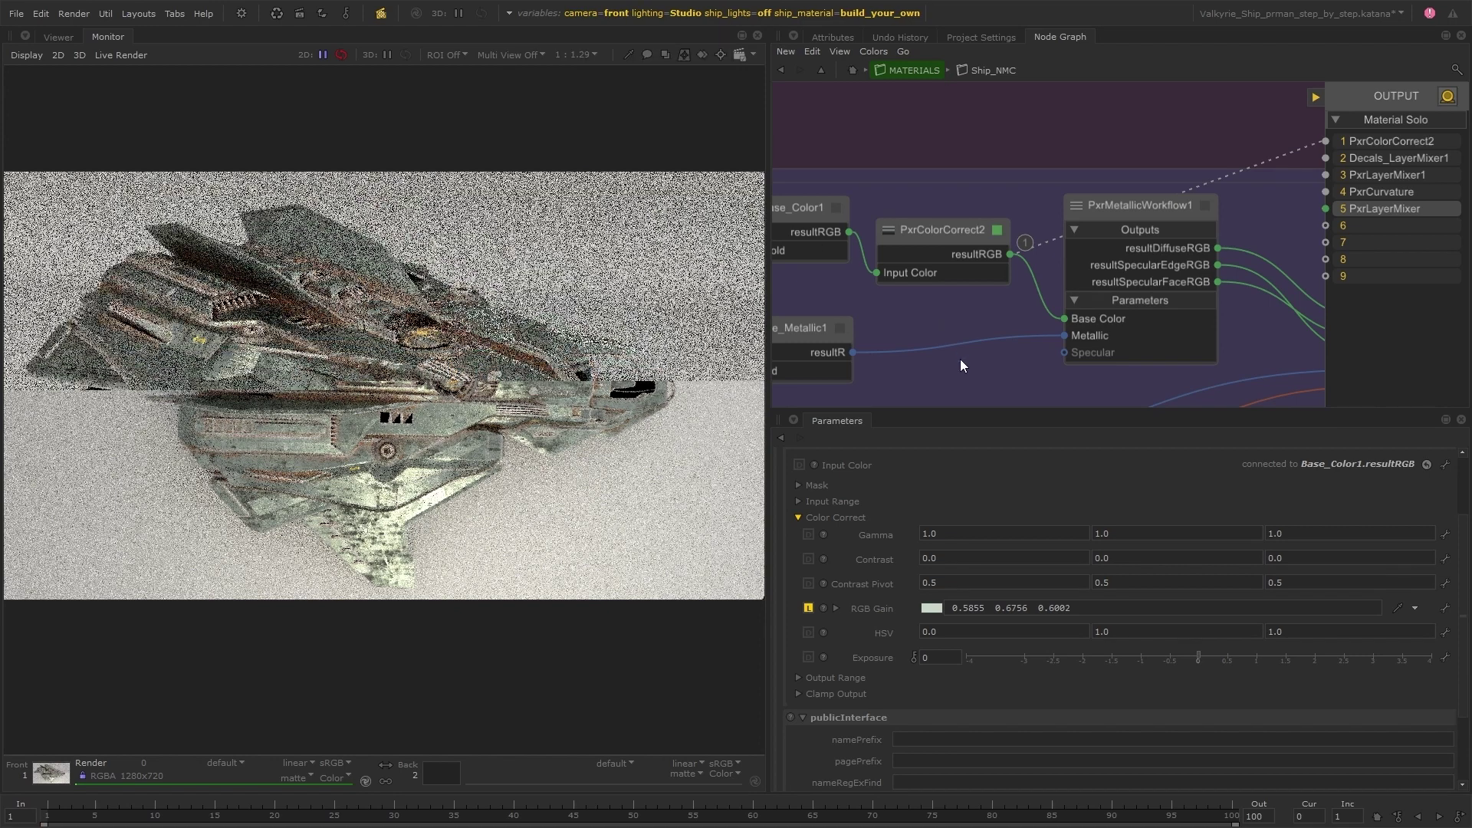
- Set the ship_lights graph state variable to on
scroll(960, 359, "down", 4)
left_click(798, 15)
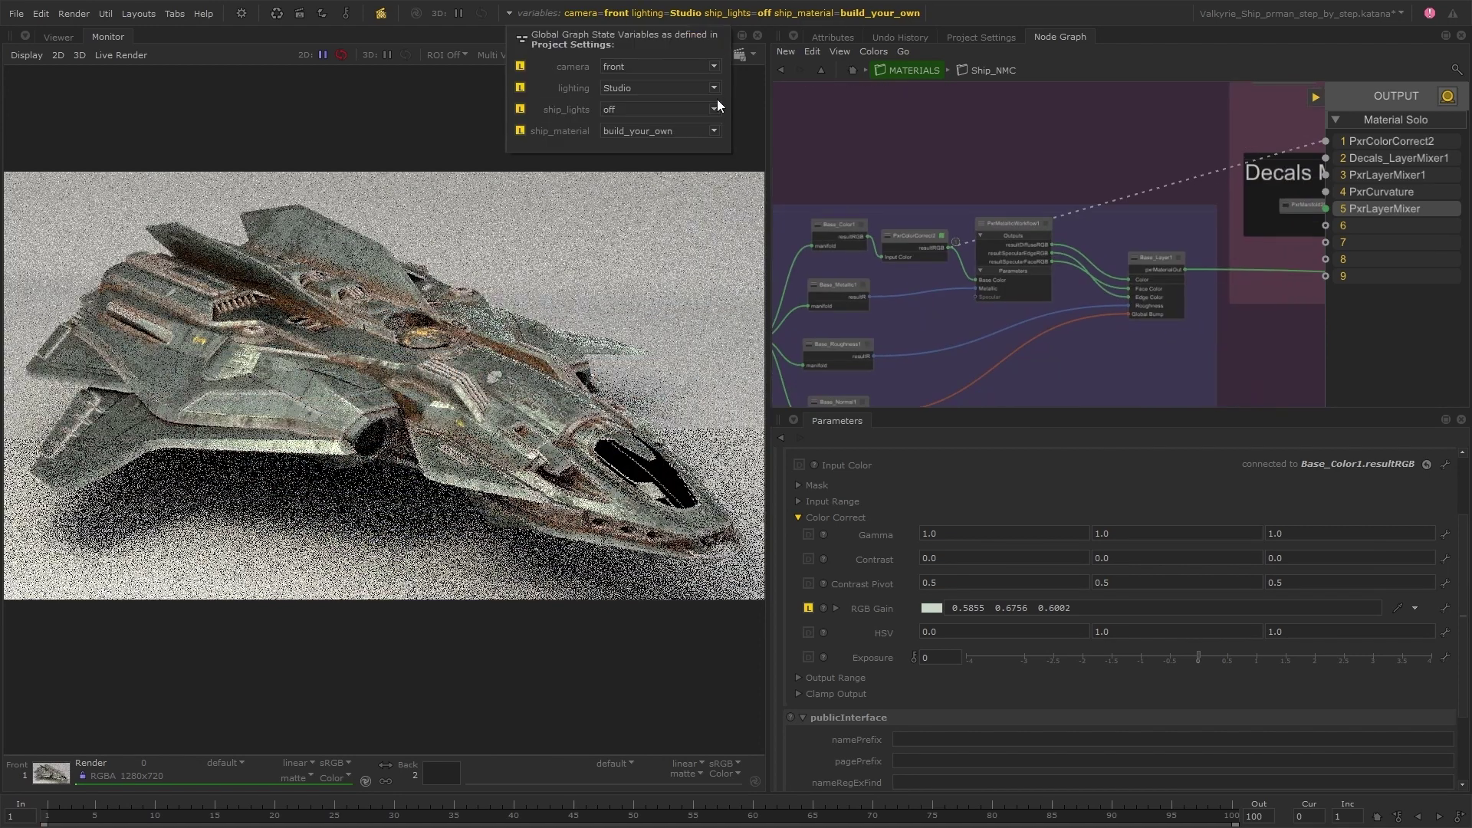
left_click(716, 106)
left_click(697, 135)
middle_click_drag(1033, 333, 887, 268)
scroll(1033, 345, "down", 4)
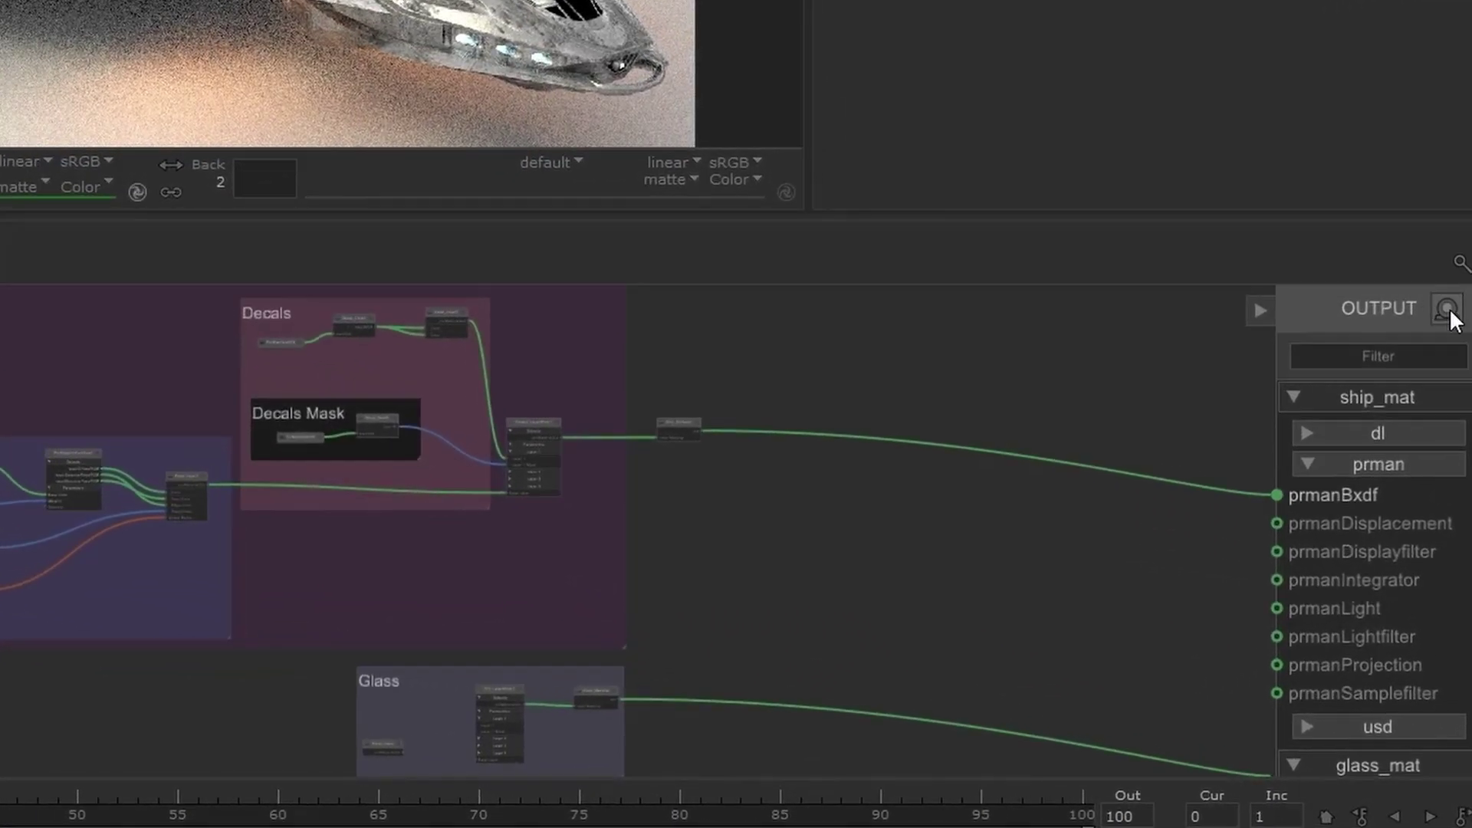
- Toggle Material Solo on and off repeatedly for the ship material network, leaving it enabled
left_click(1448, 309)
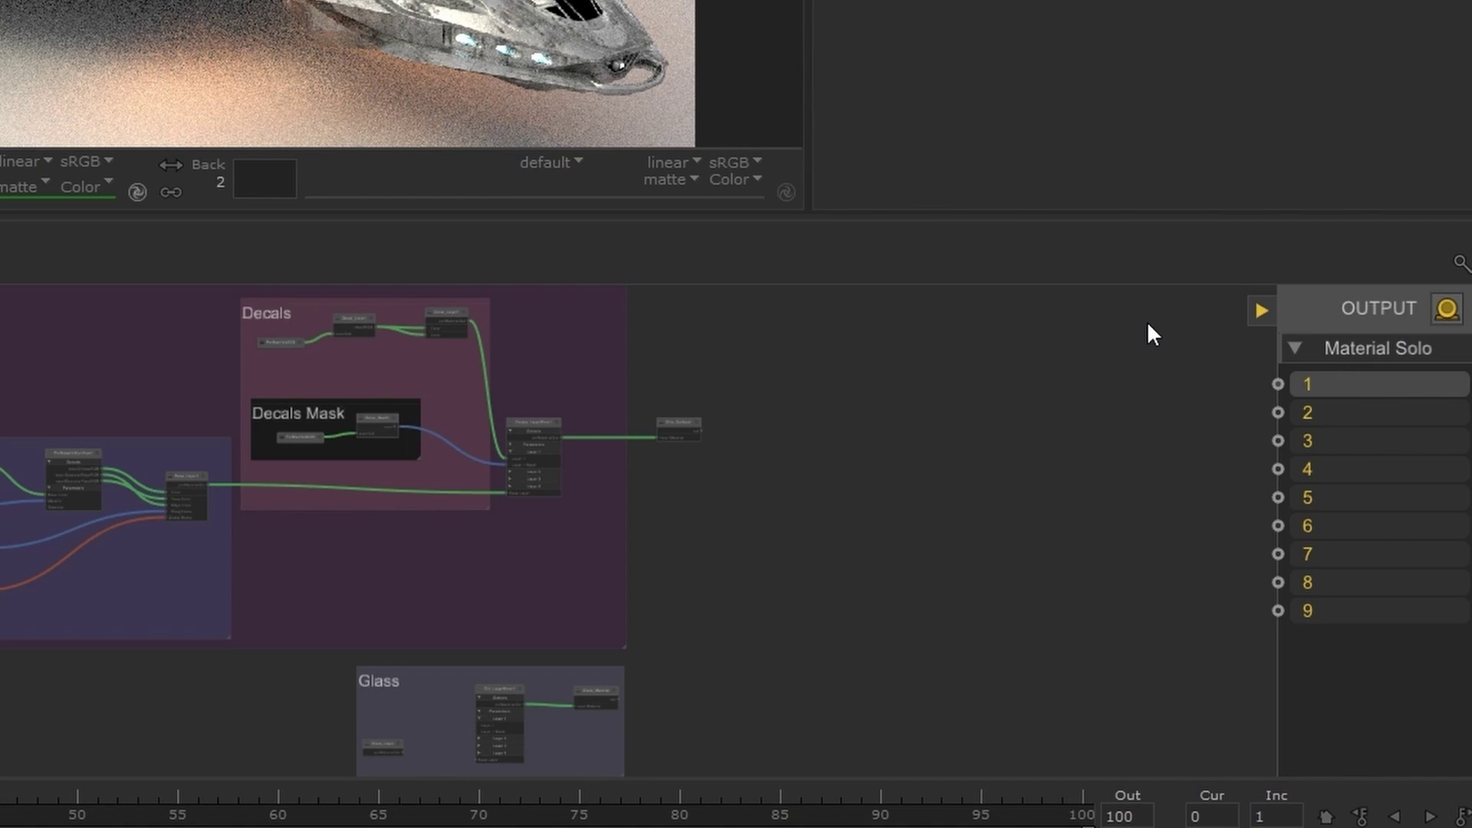
key("s")
key("s")
key("s")
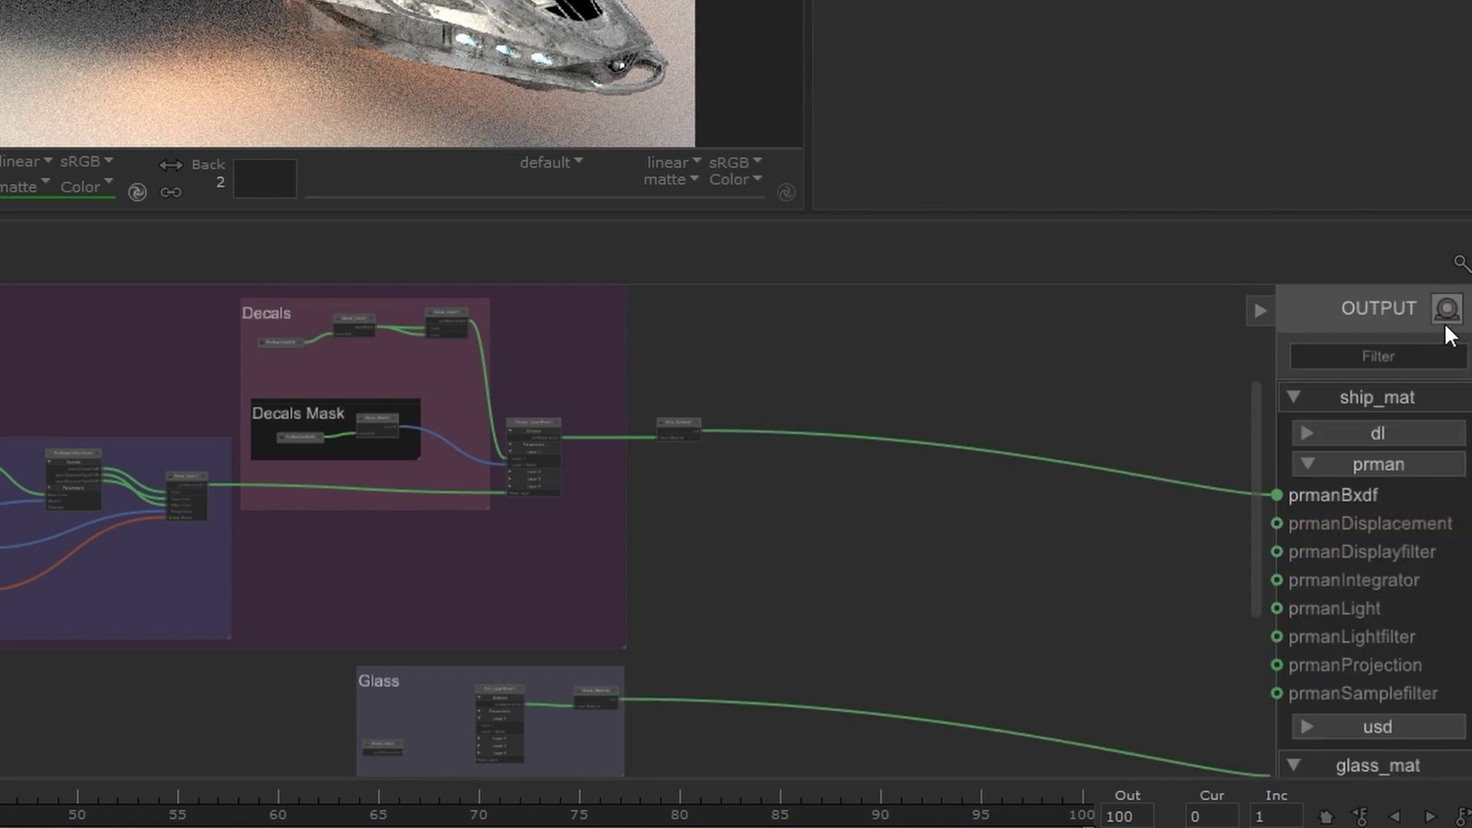
left_click(1446, 315)
left_click(1446, 316)
left_click(1446, 316)
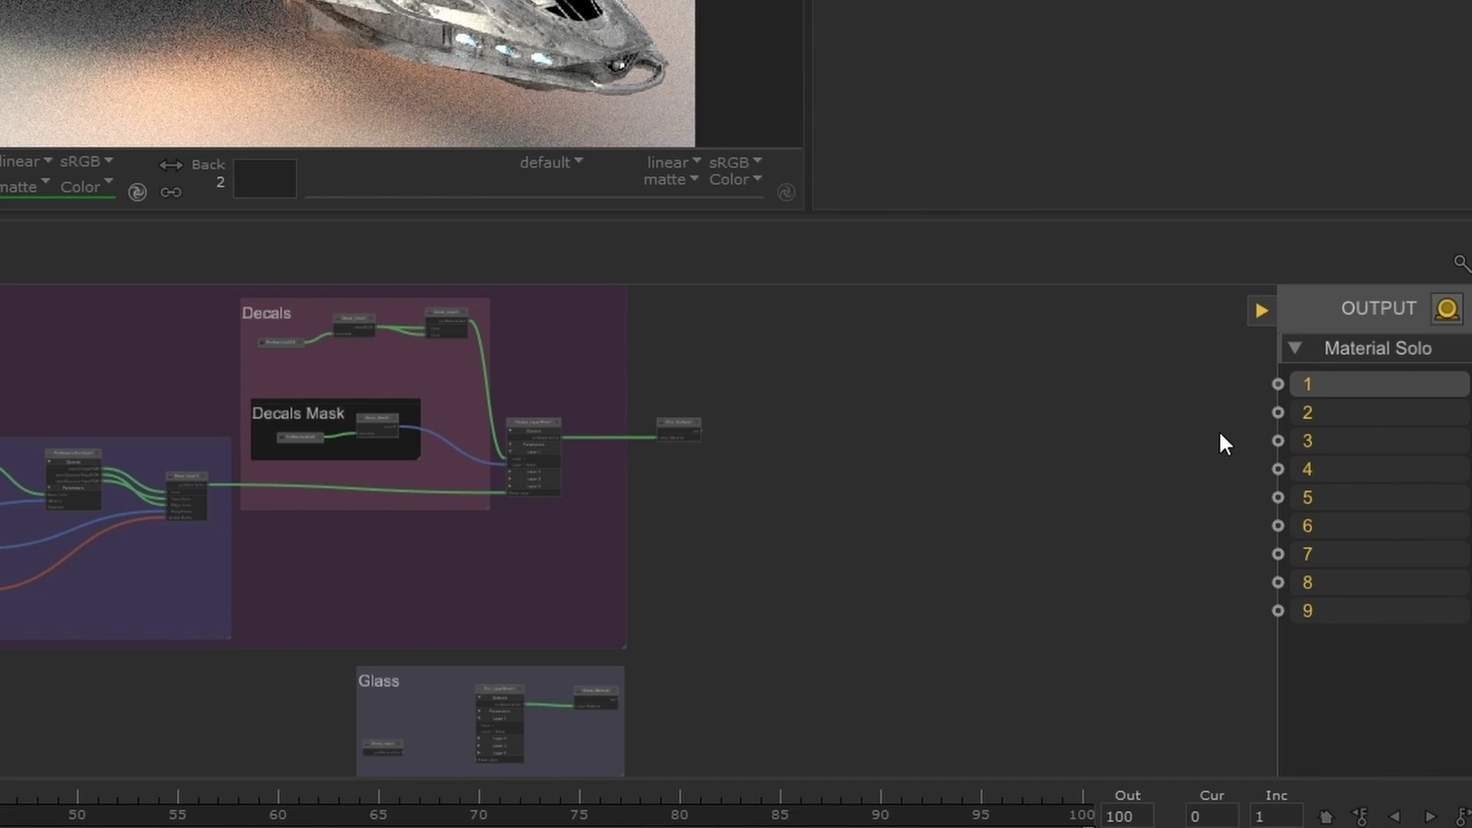
key("s")
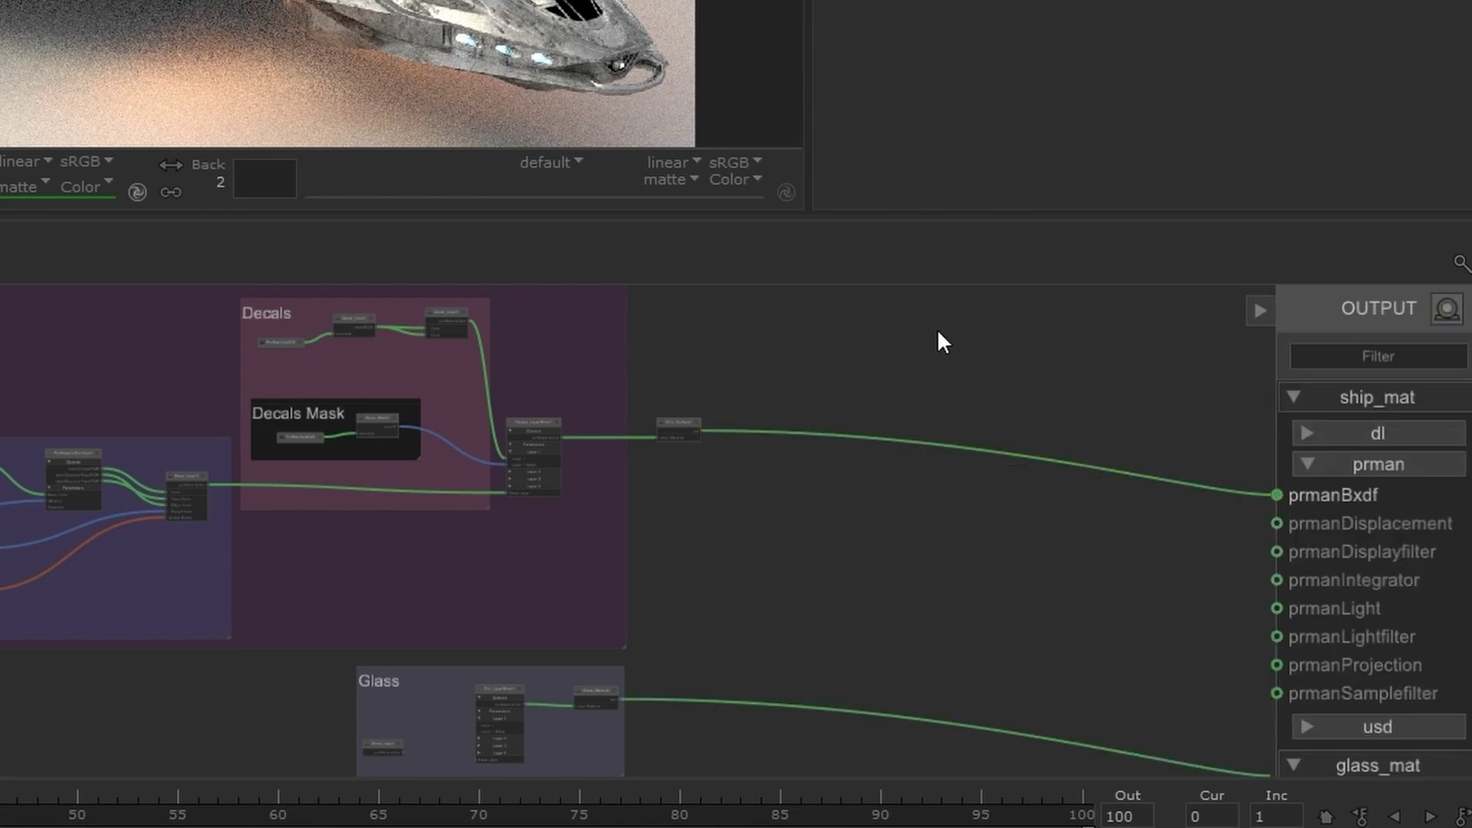
key("s")
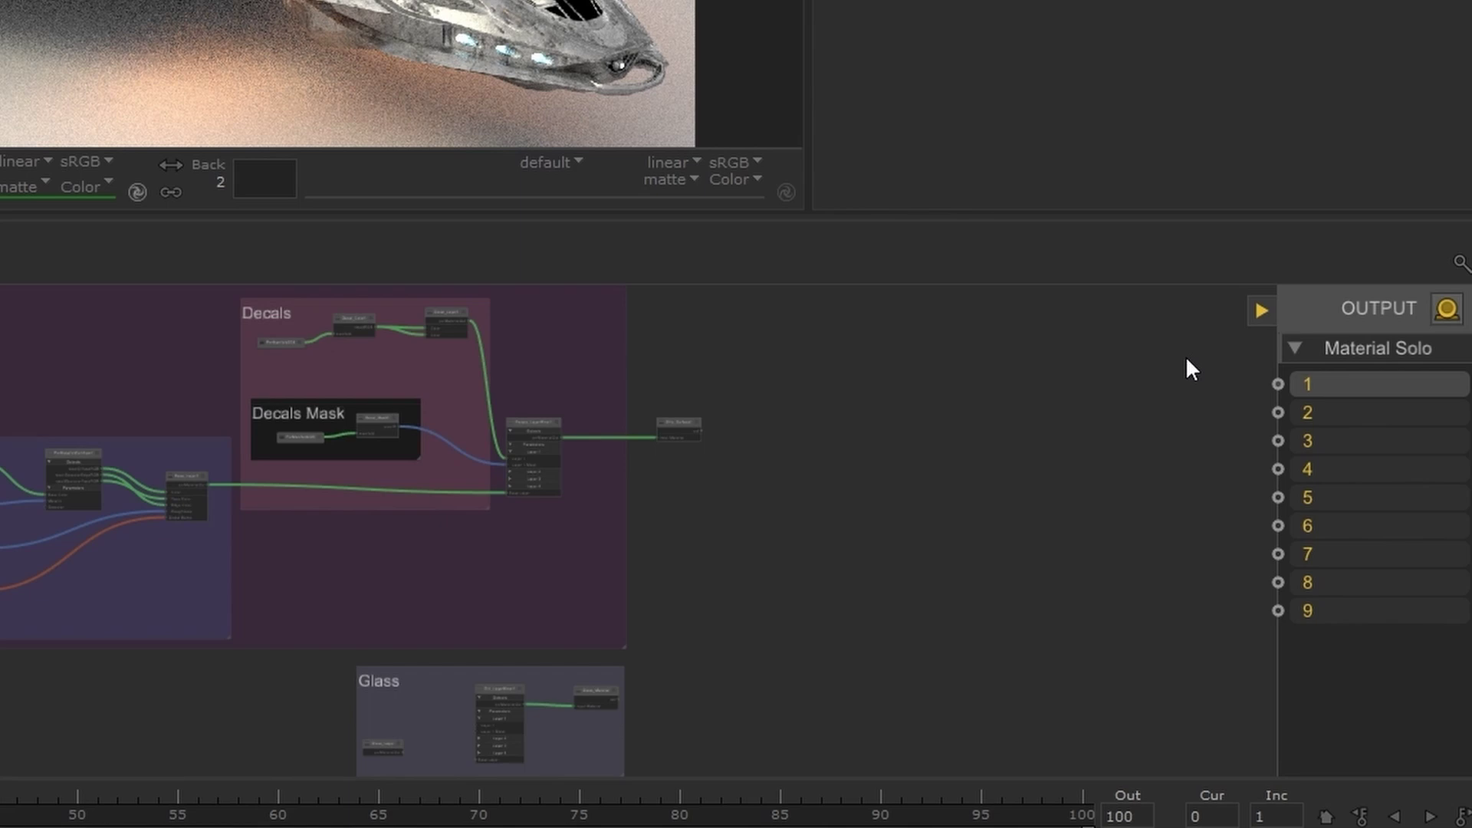
- Solo Decal_Layer1 in Material Solo slot 1, and replace it there with Base_Layer1
left_click_drag(1279, 384, 425, 297)
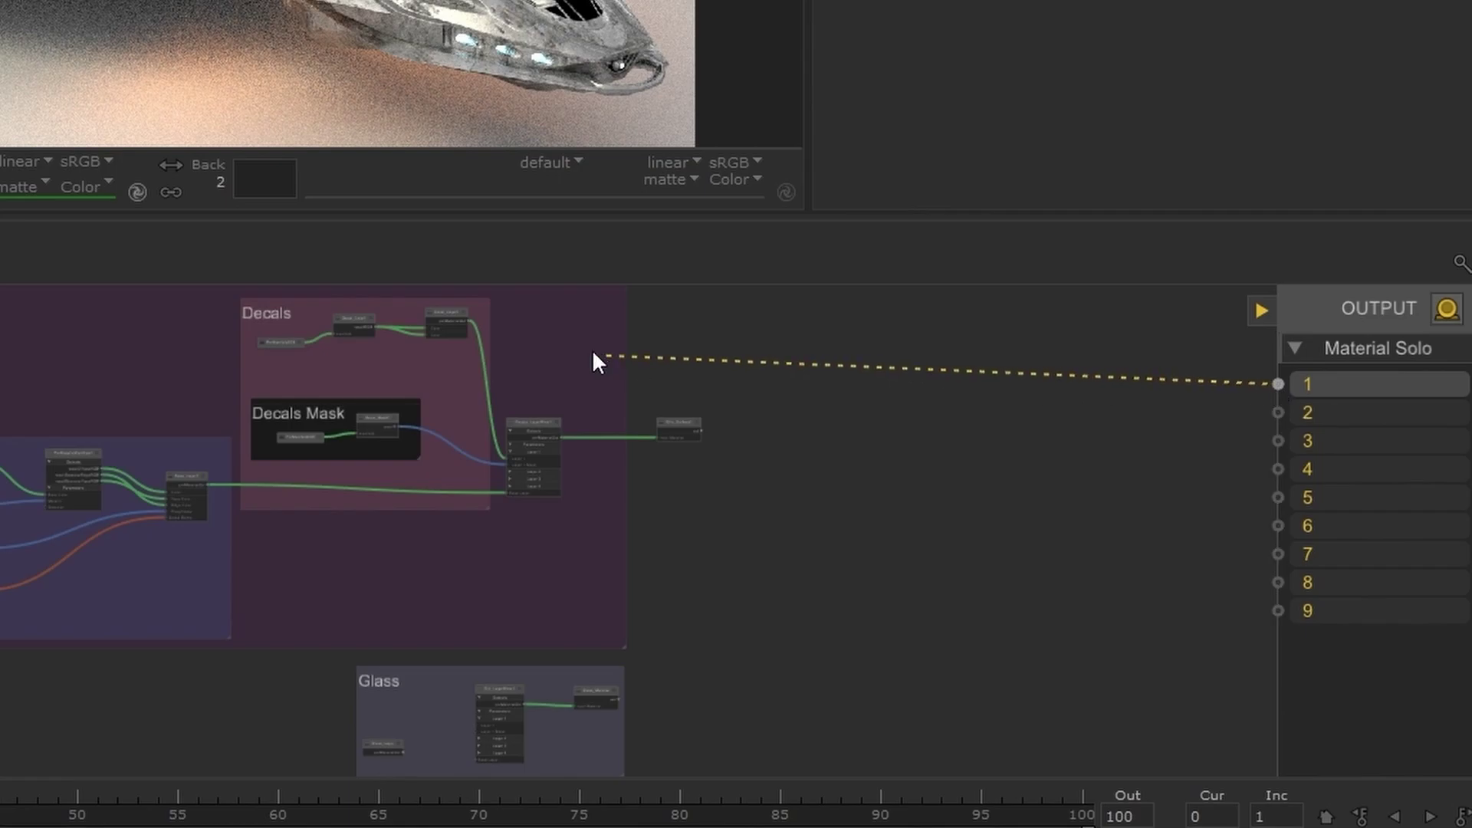
scroll(830, 510, "up", 5)
left_click_drag(830, 509, 894, 536)
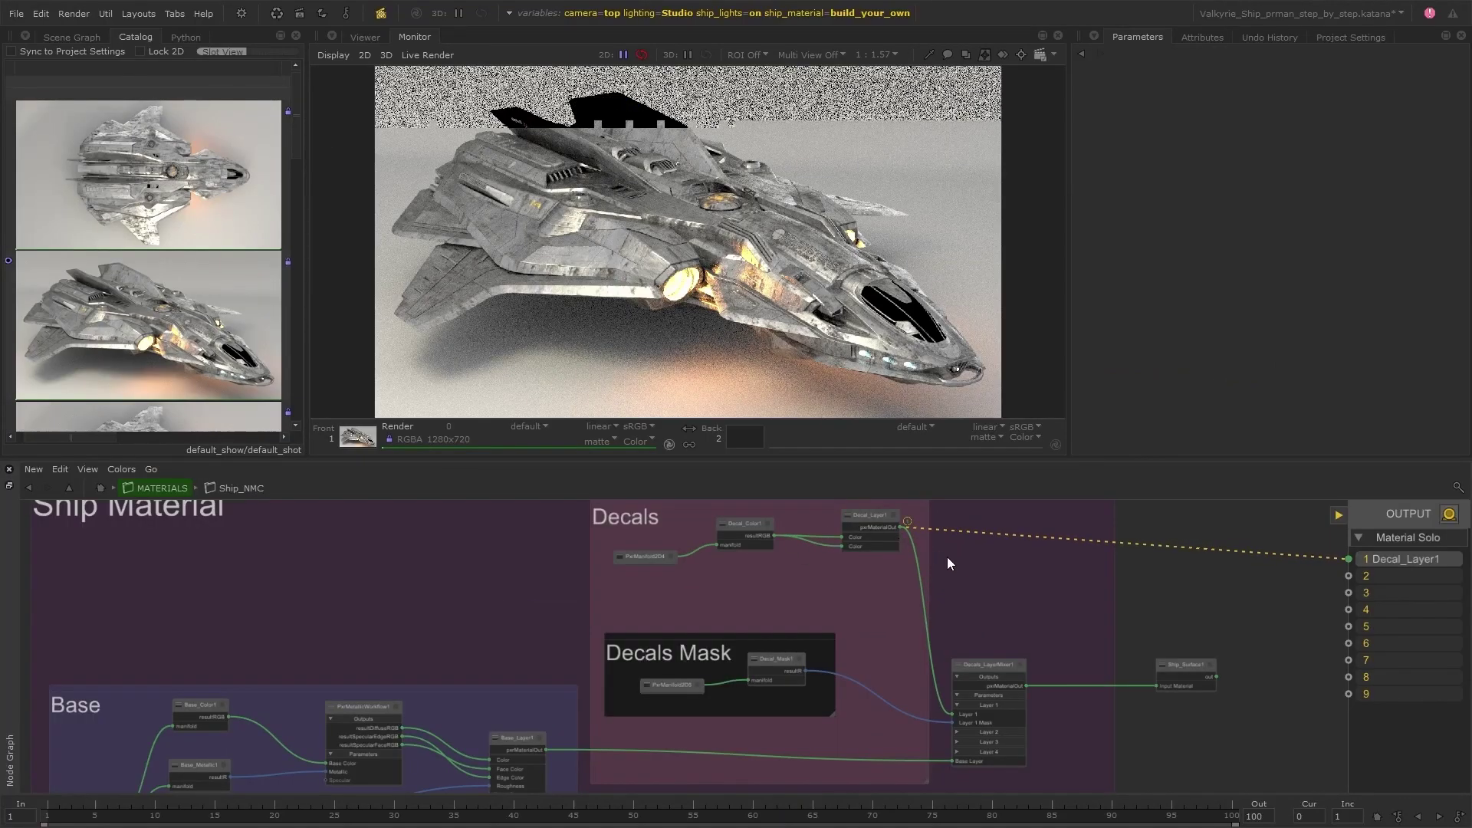
left_click_drag(545, 749, 1347, 559)
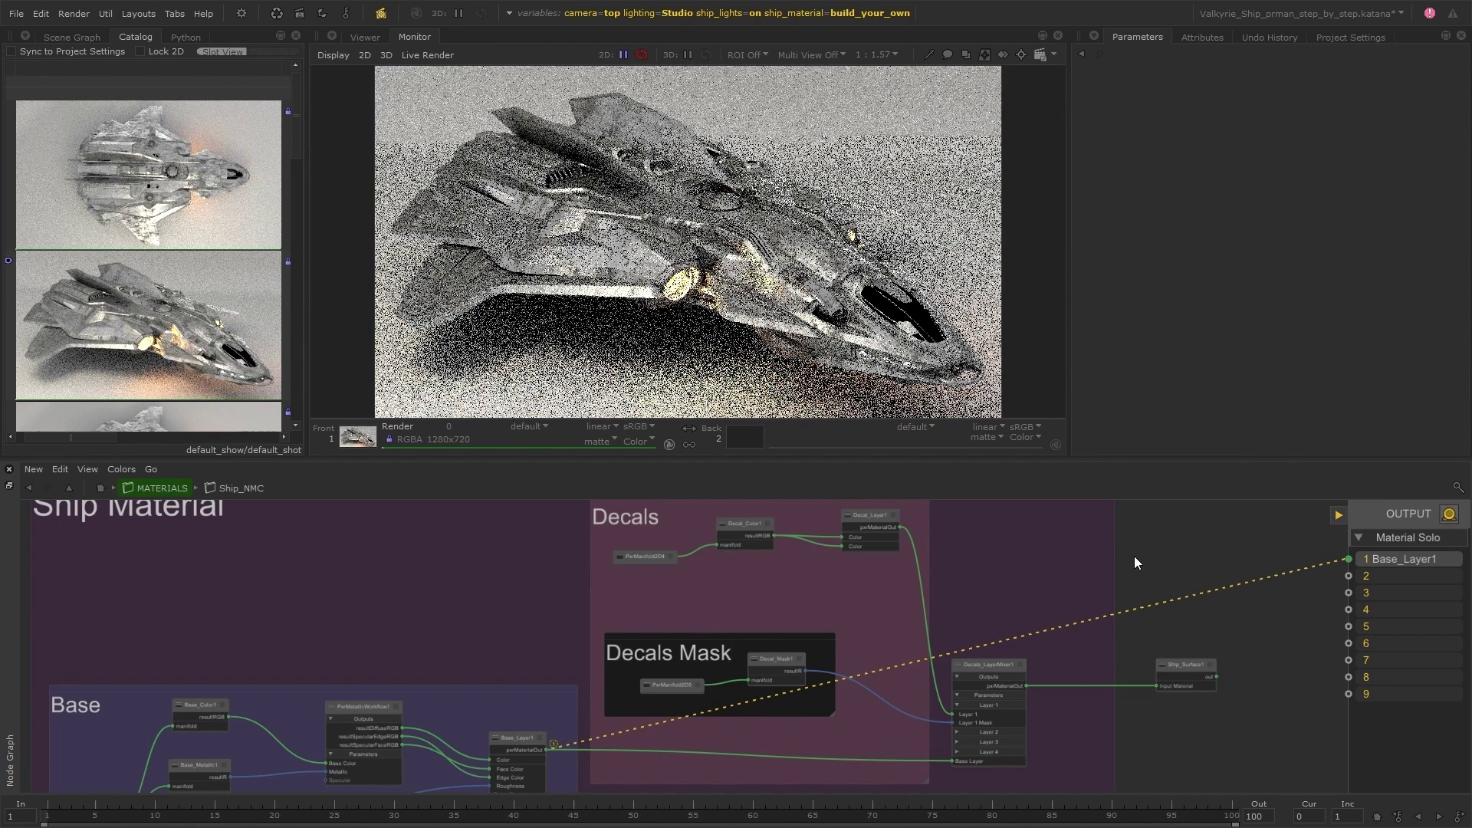
- Solo Base_Color1 in slot 1, Base_Layer1 in slot 2 and Ship_Surface1 in slot 3
middle_click_drag(281, 710, 309, 605)
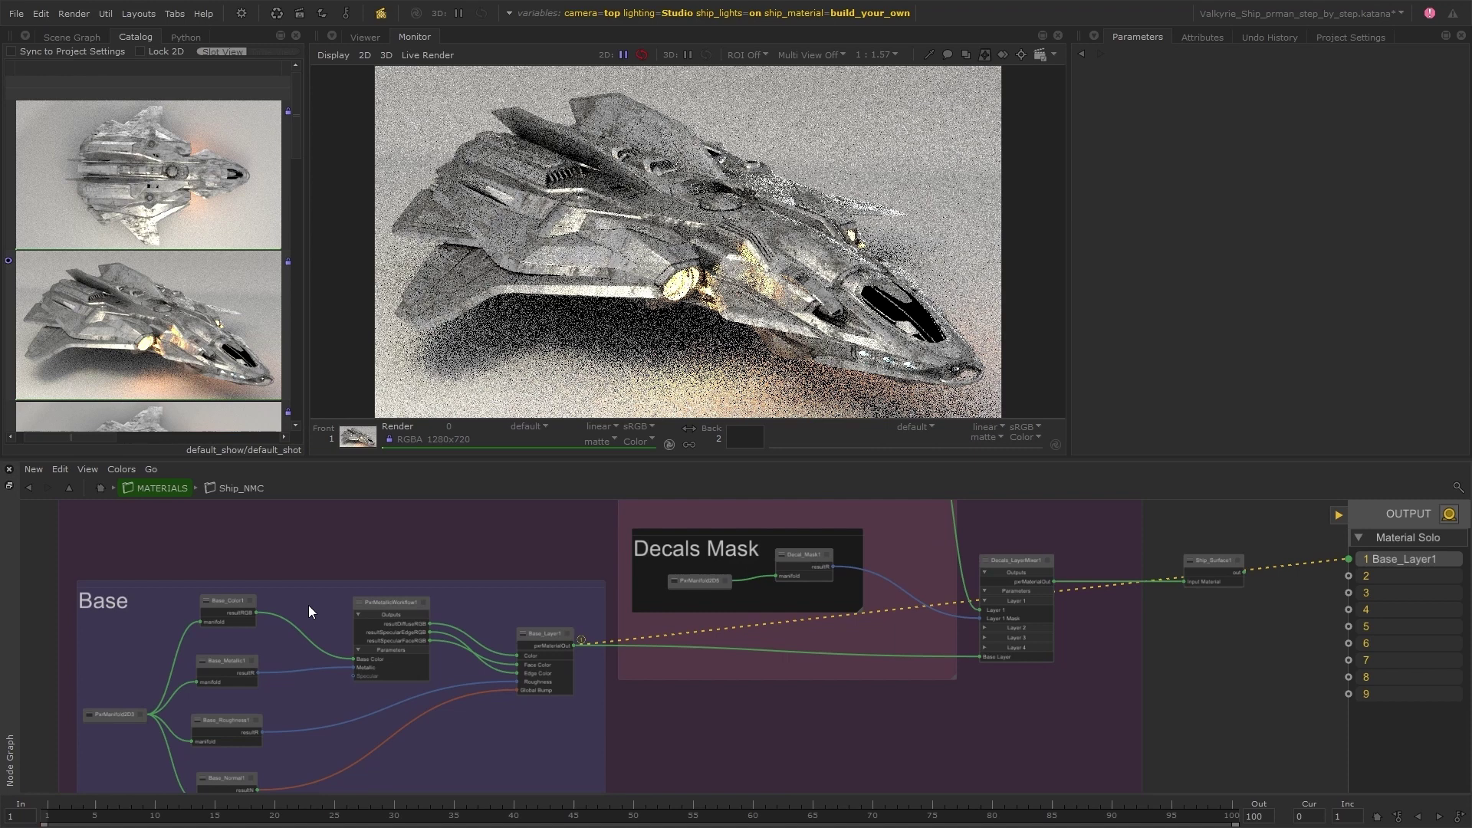
key("1")
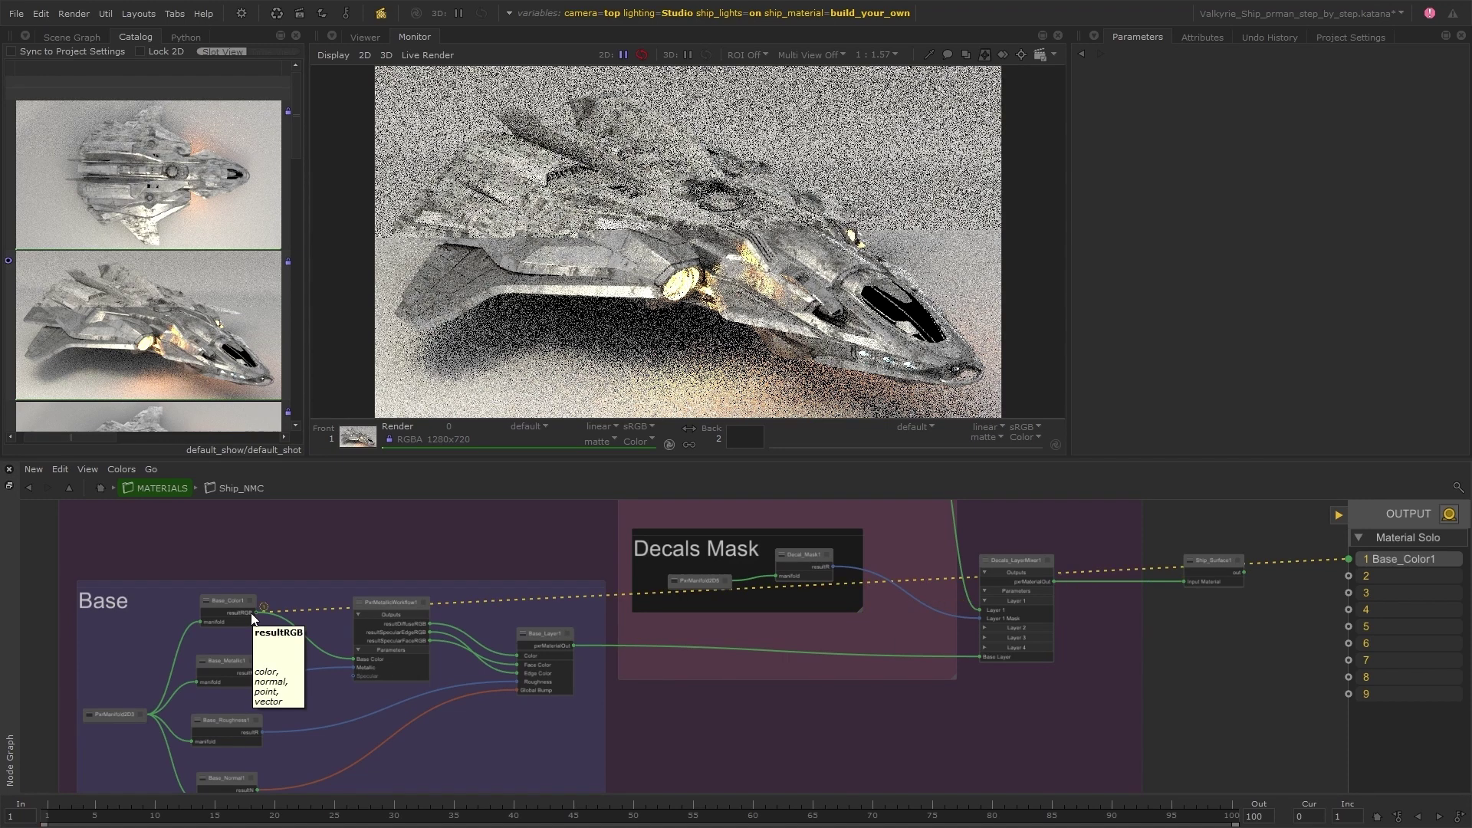
key("2")
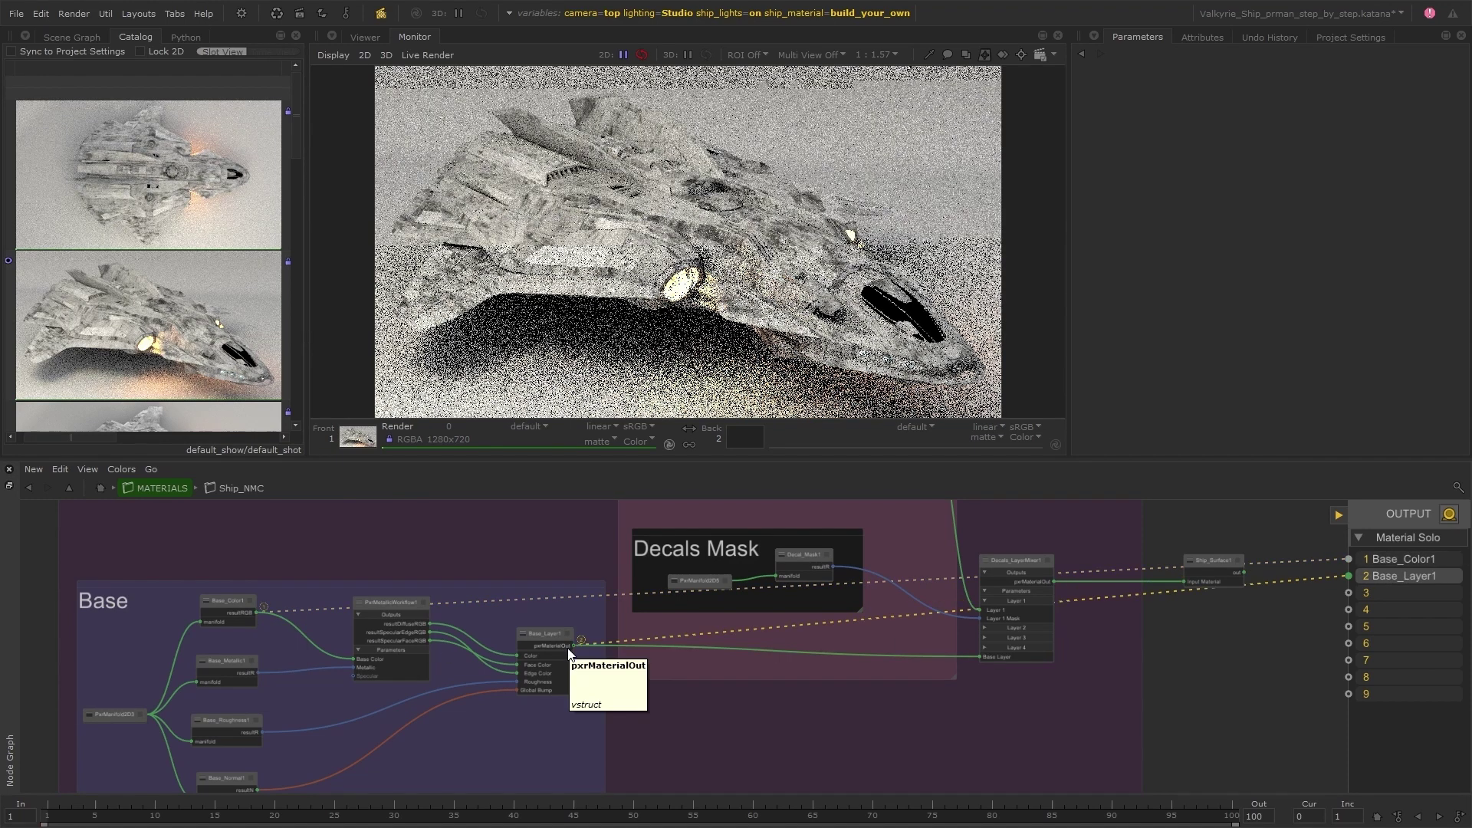
key("3")
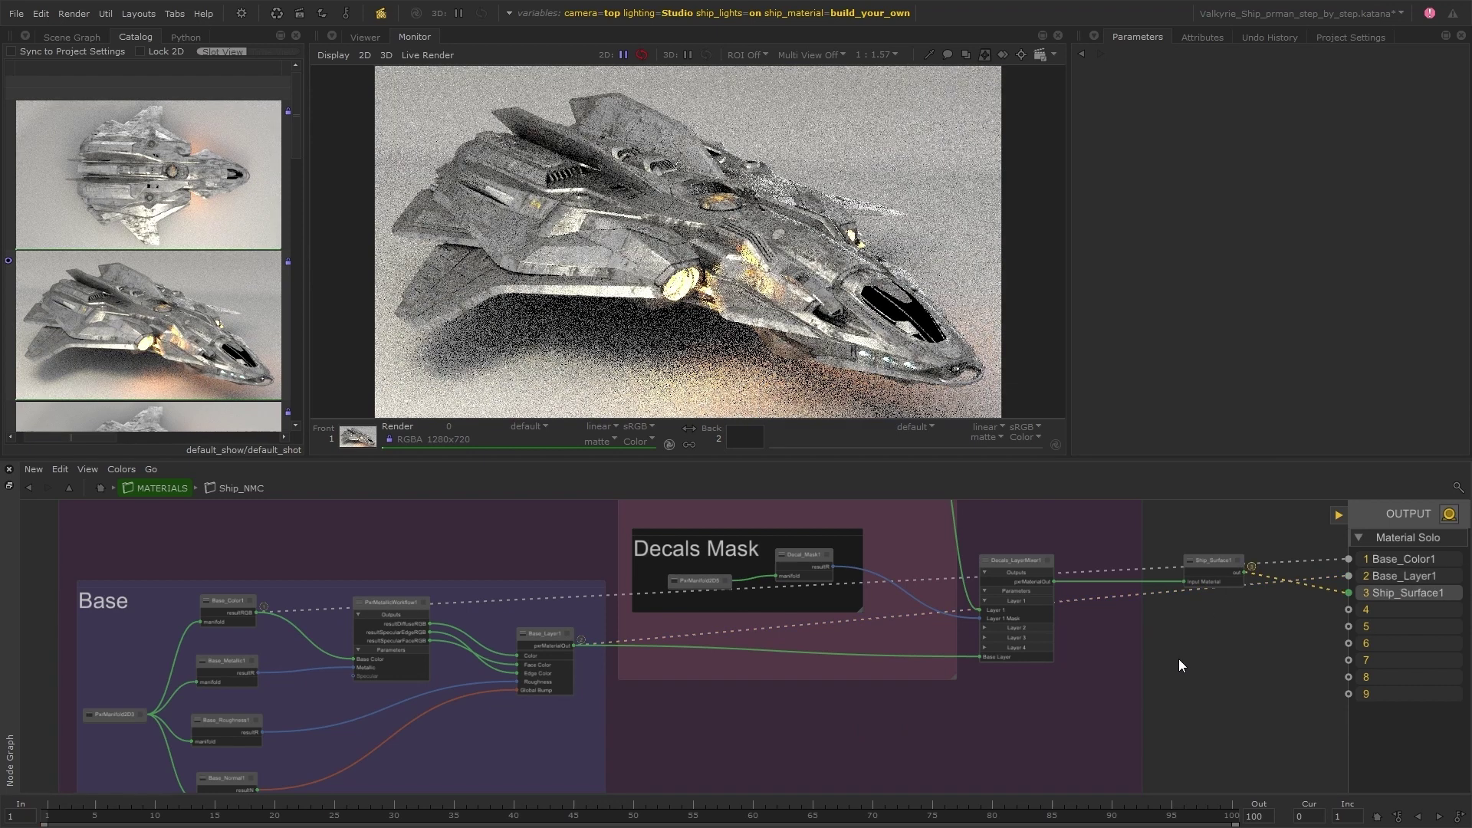
- Solo Decal_Mask1 in slot 1 to preview the decals mask, and replace it with Decal_Layer1
middle_click_drag(1041, 526, 1049, 597)
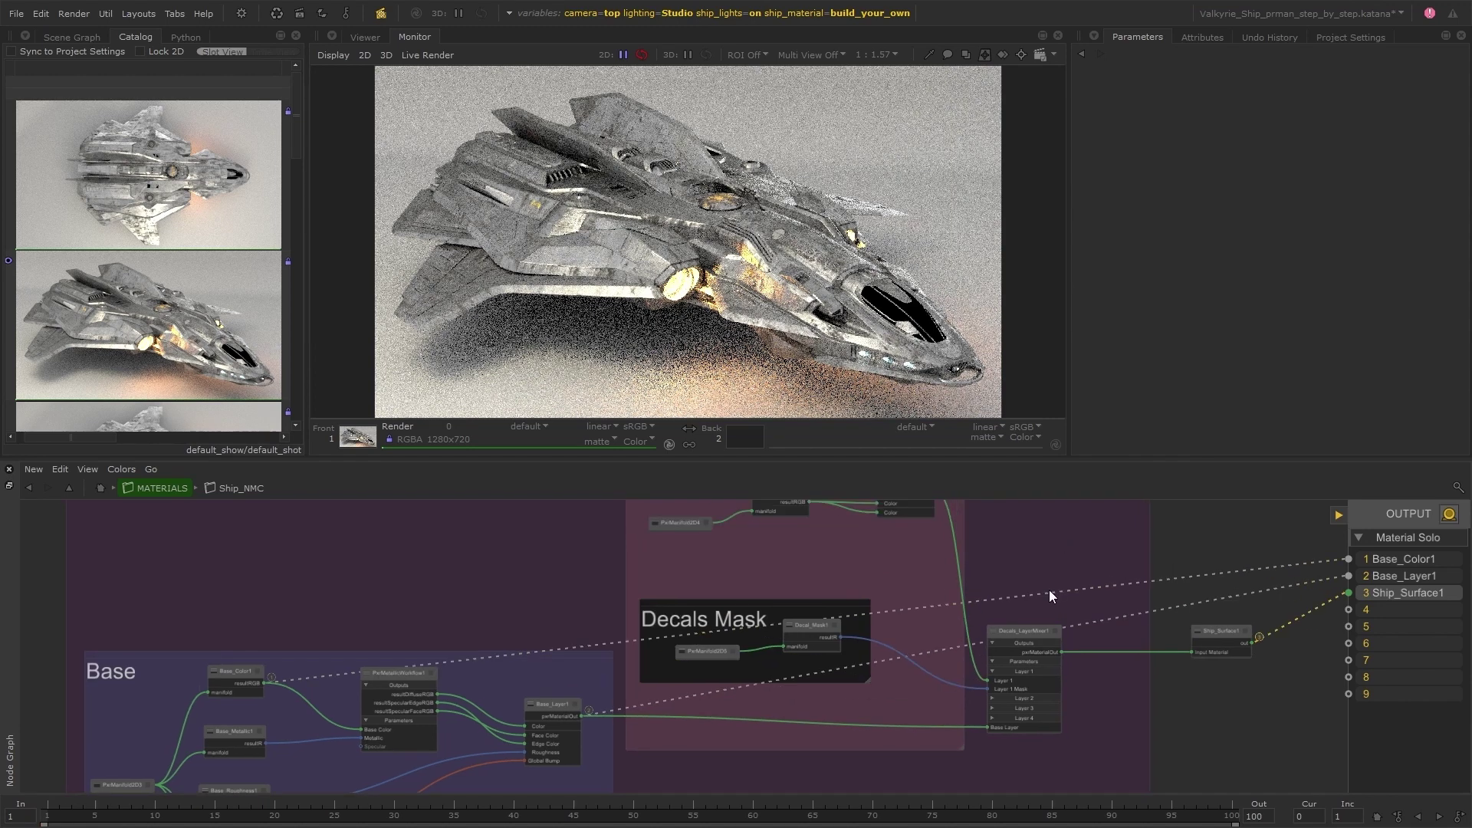
key("1")
middle_click_drag(863, 582, 851, 629)
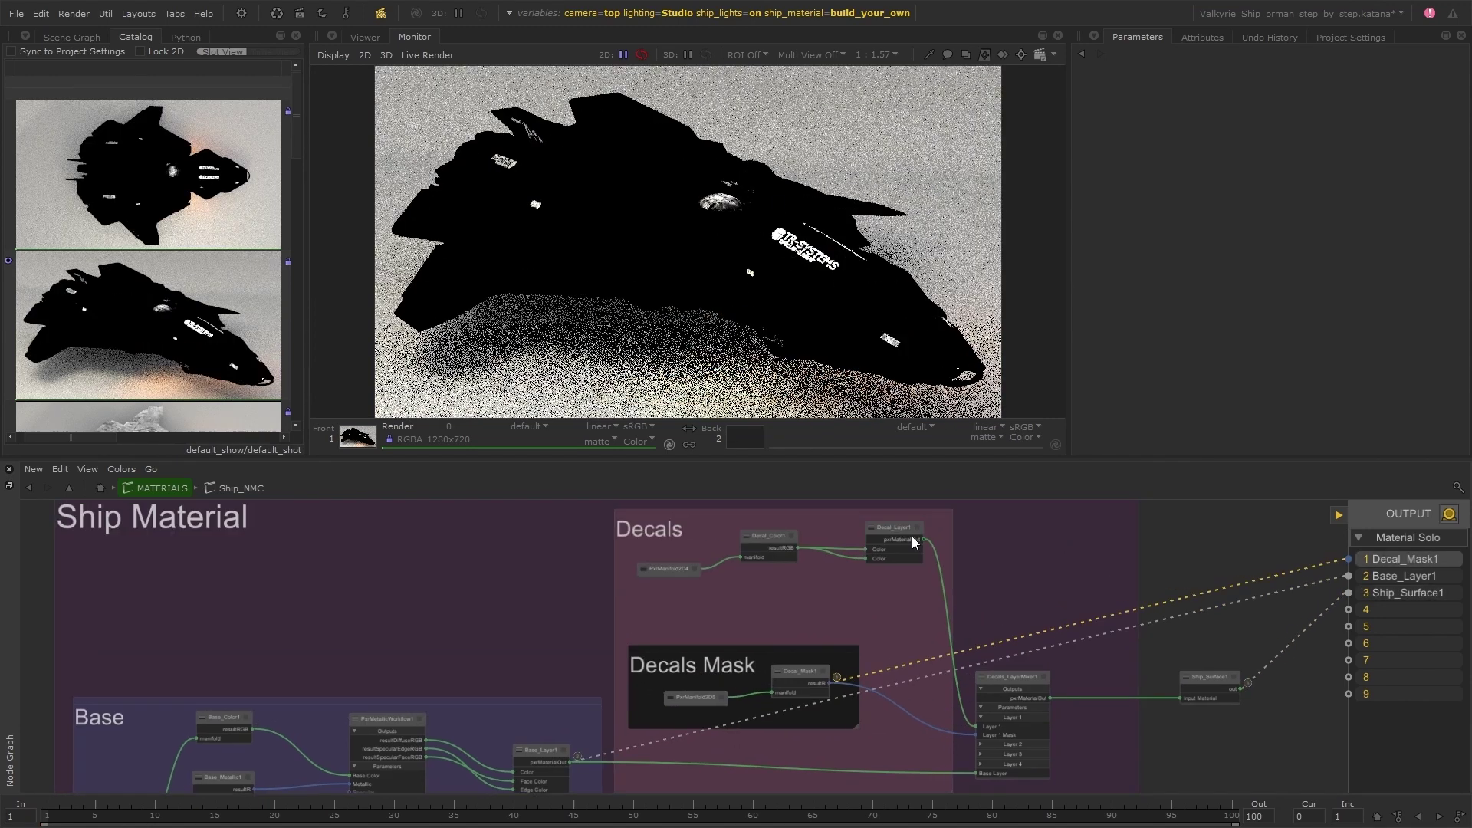
key("1")
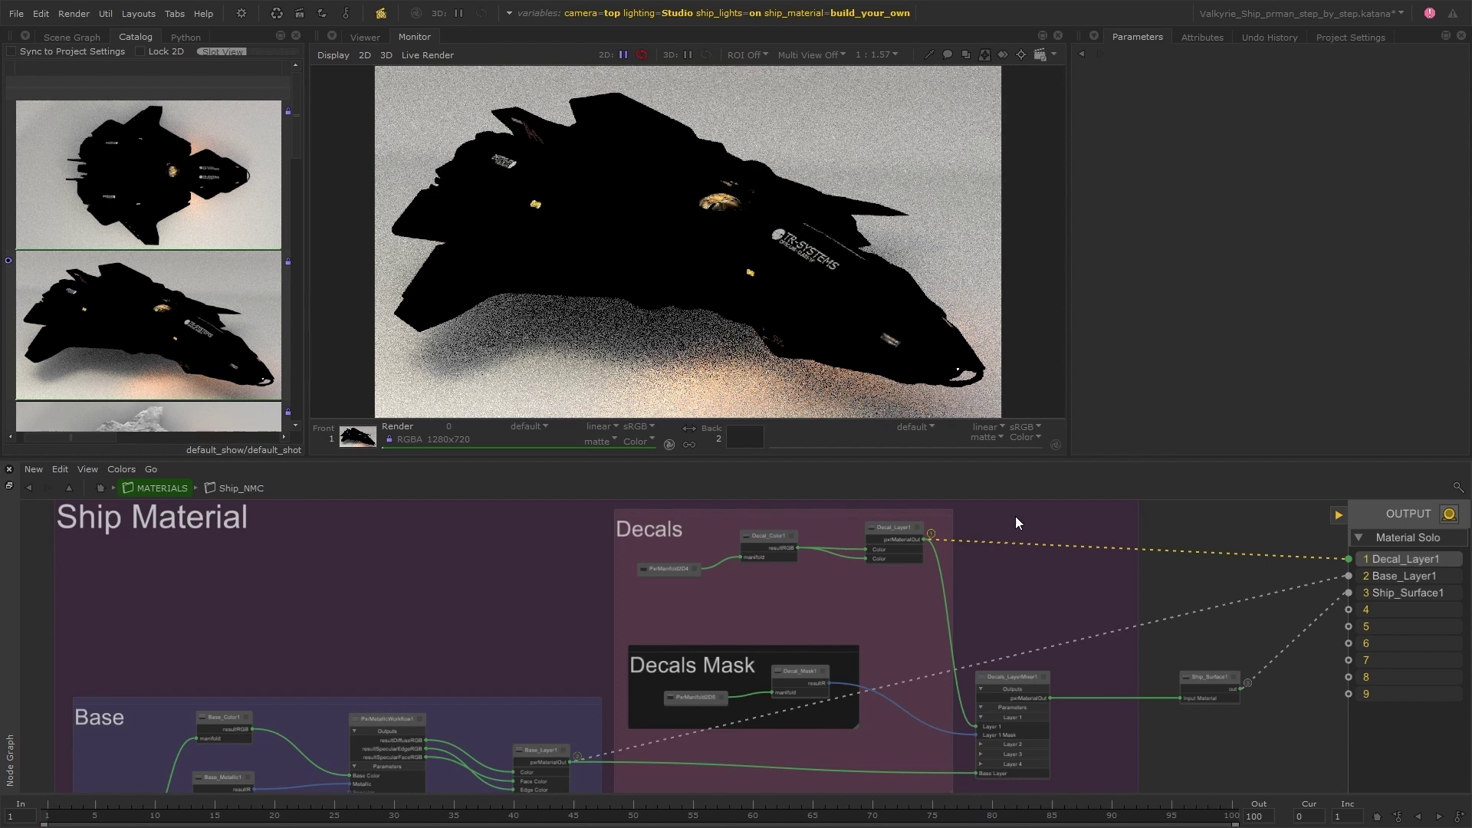
- Clear the Material Solo assignments from slots 3, 2 and 1
middle_click(1386, 591)
middle_click(1383, 576)
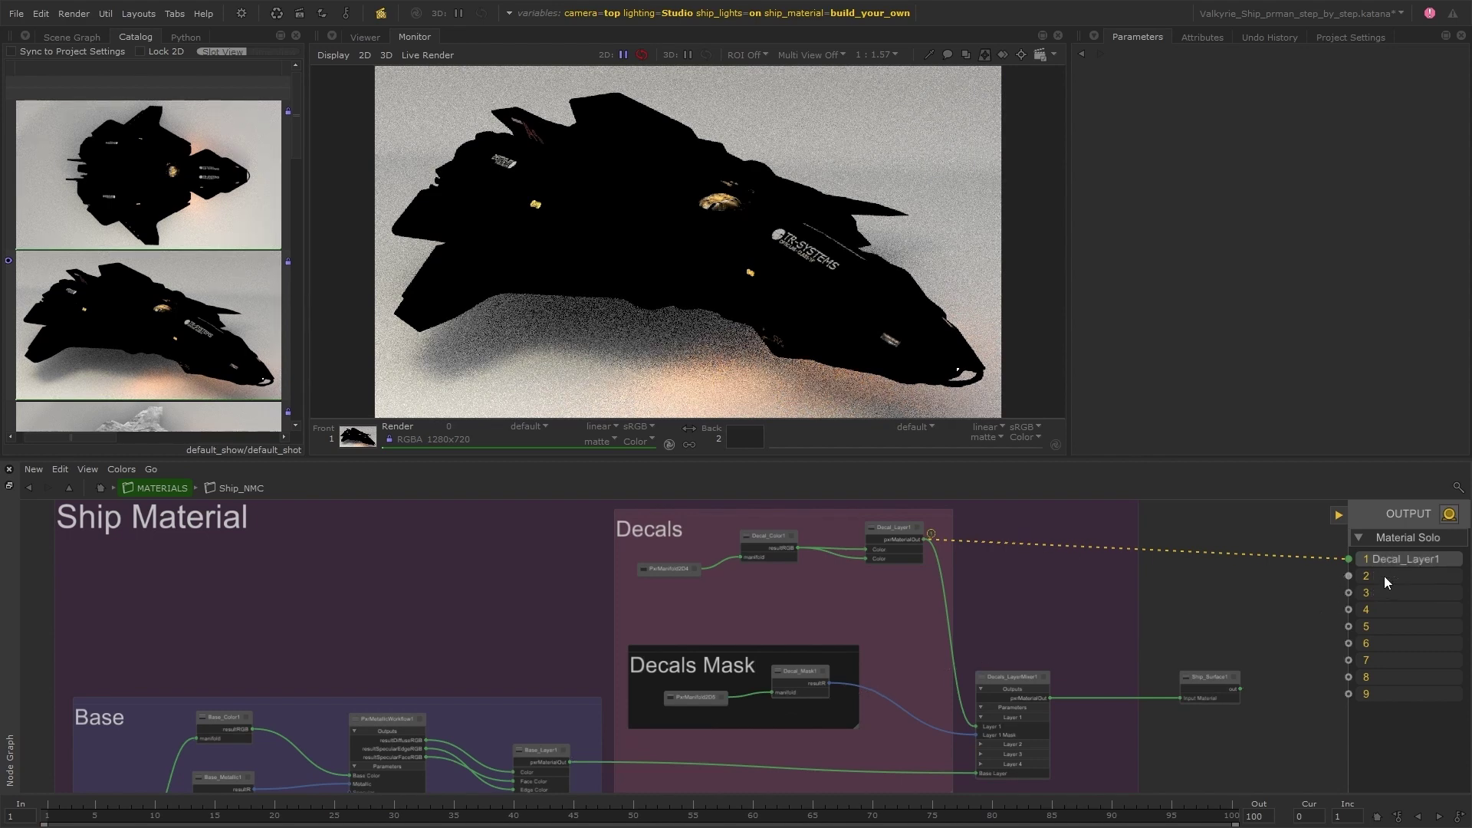
left_click(1383, 560)
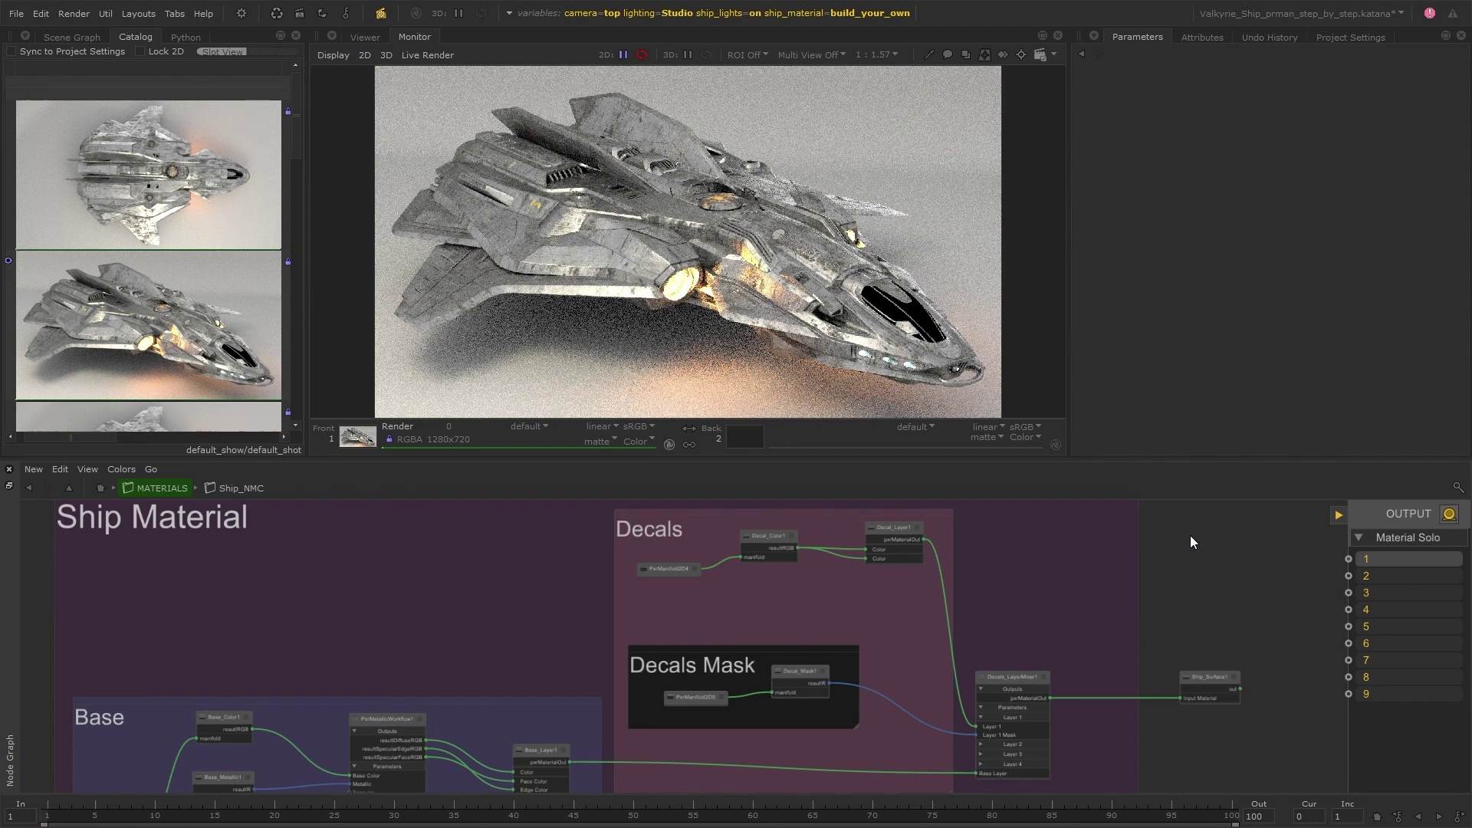
- Solo Decal_Layer1 and Decal_Mask1 in slots 1 and 2, and replace them with Base_Layer1 and Decals_LayerMixer1 to compare the ship with and without decals
key("1")
key("2")
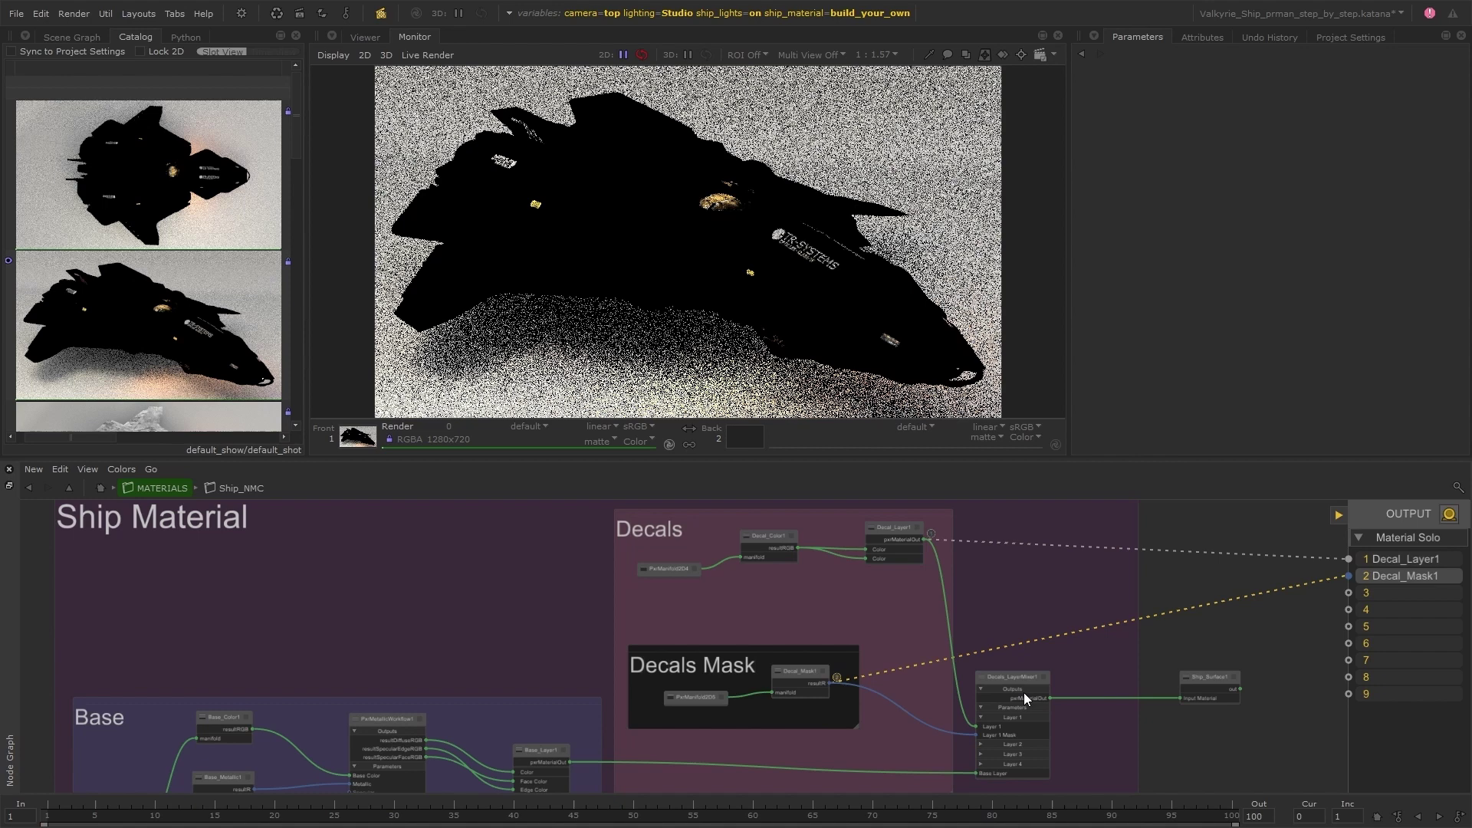
key("2")
key("1")
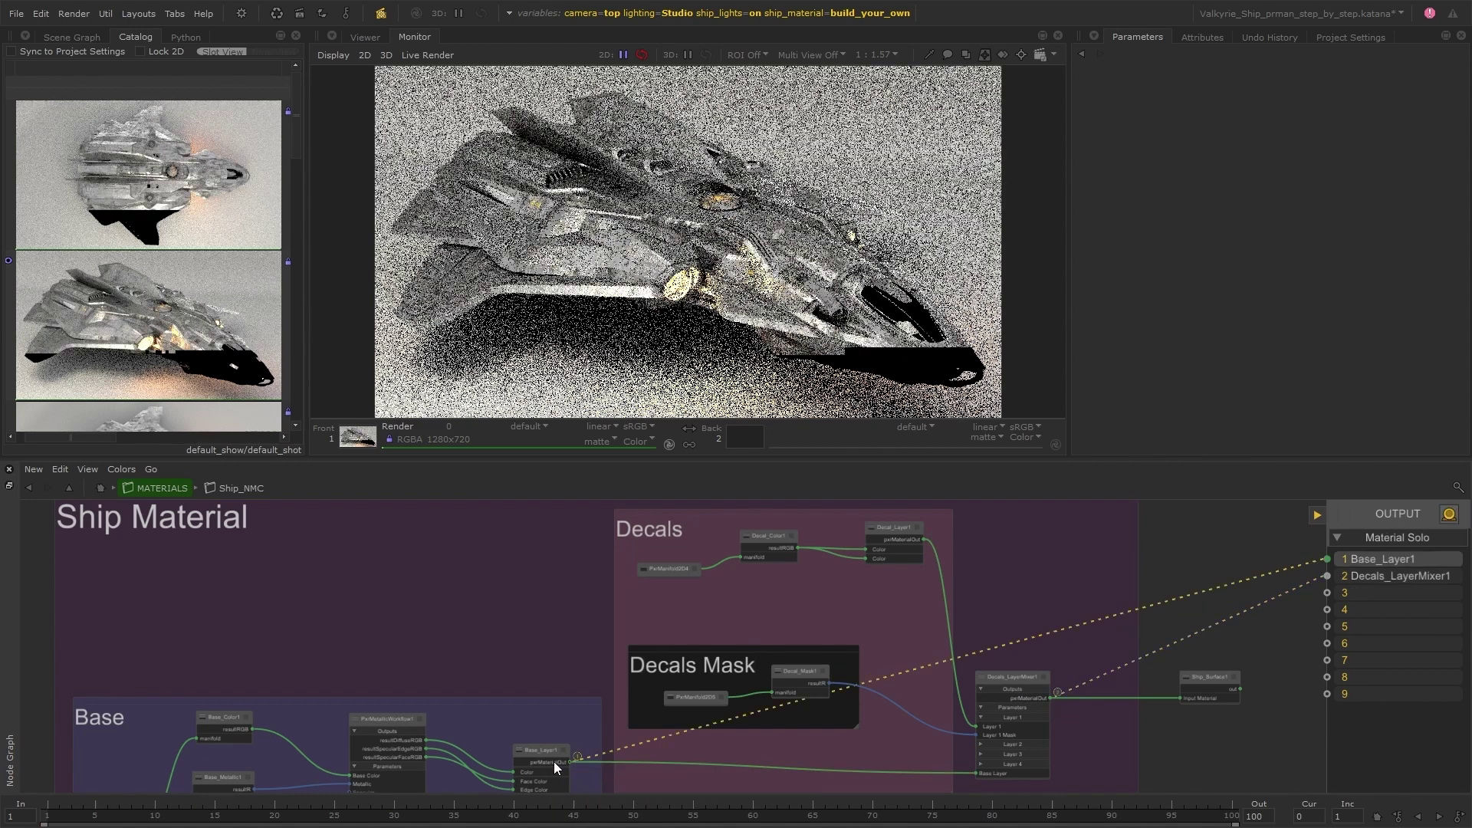
key("2")
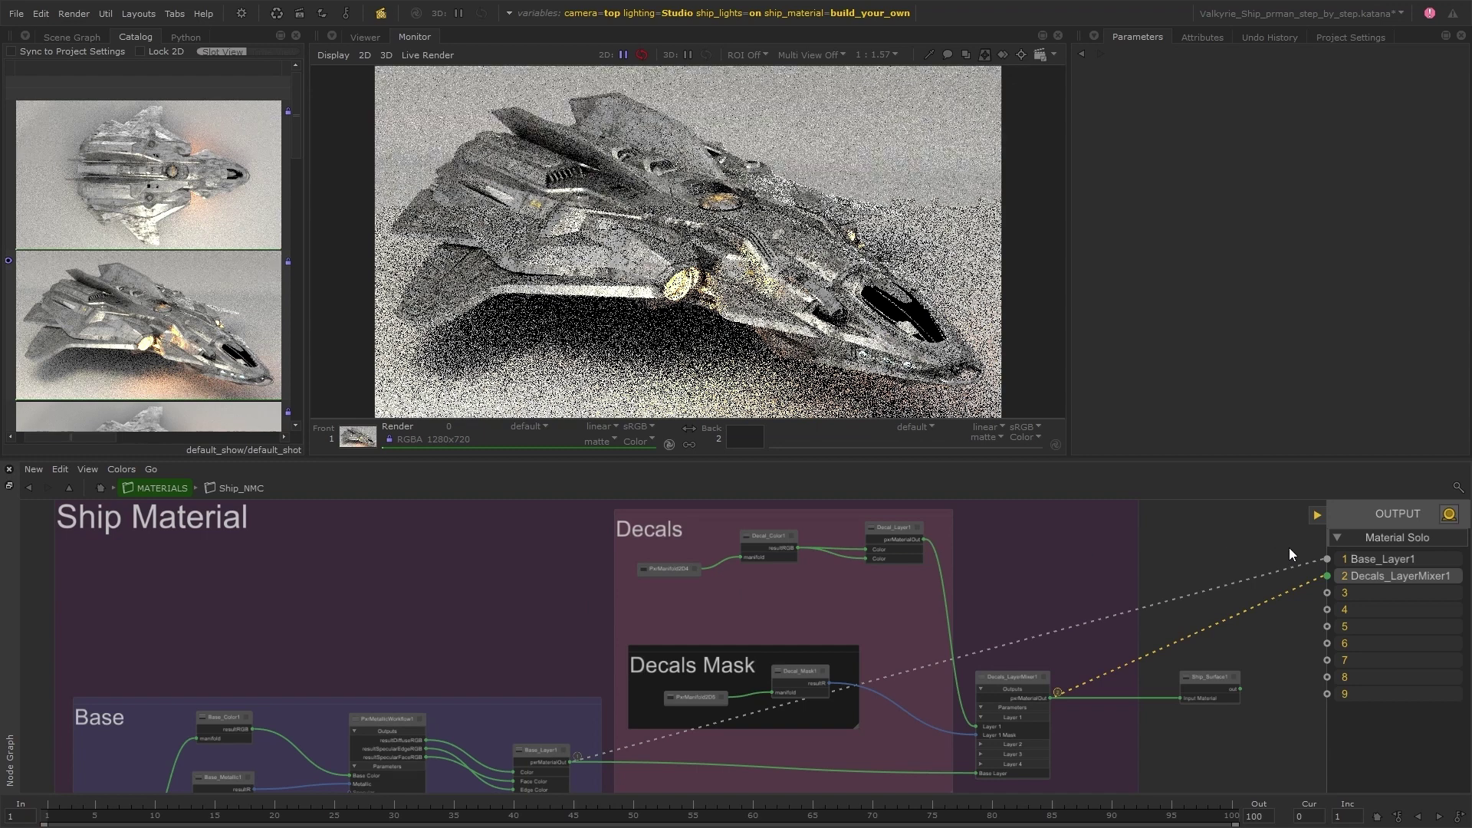
- Clear Material Solo slots 1 and 2, and disable Material Solo
middle_click(1382, 576)
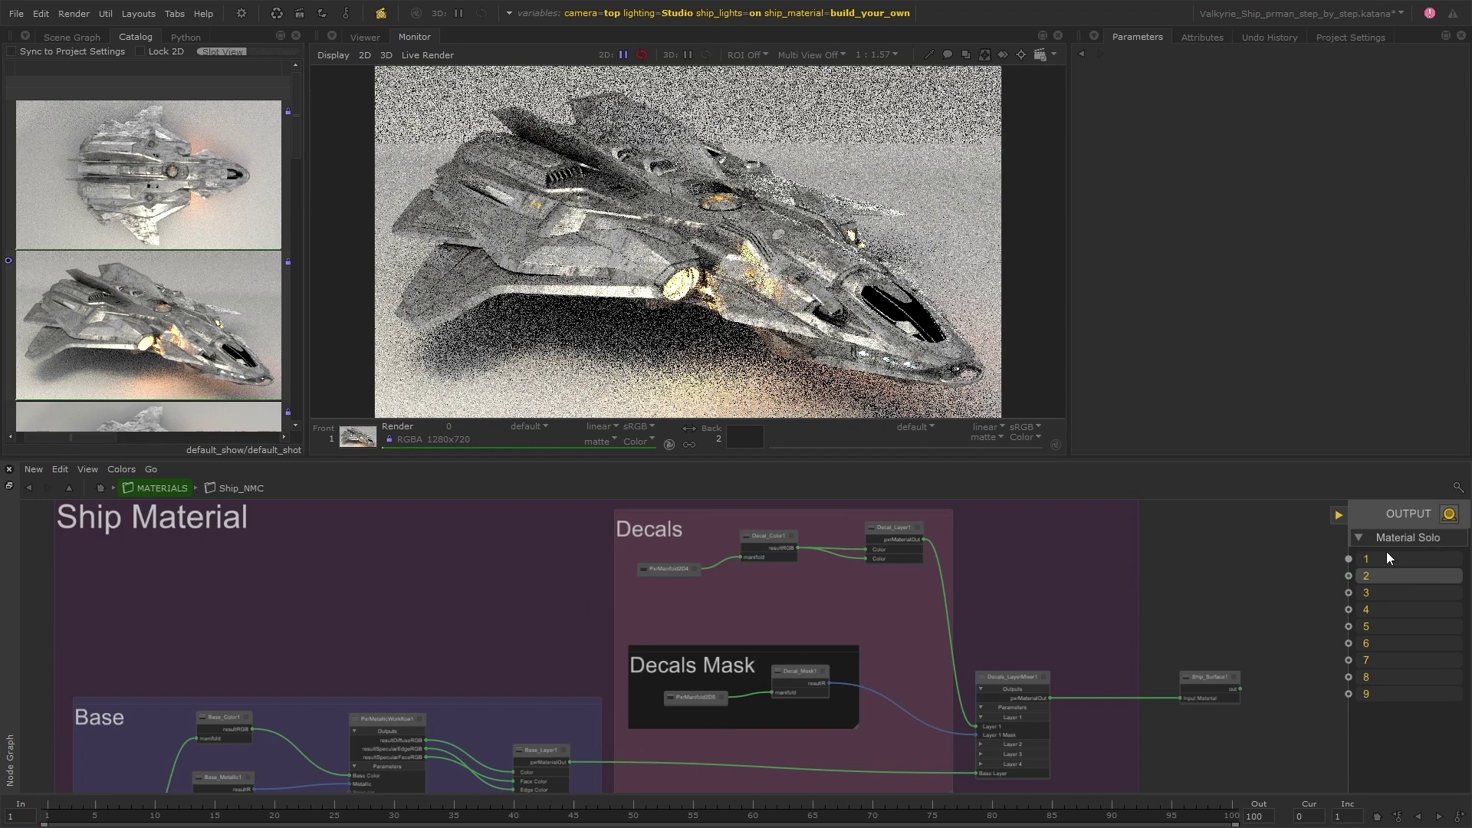
left_click(1449, 513)
- Solo the pxrMaterialOut output of Base_Layer1 in slot 1, which re-enables Material Solo
scroll(1017, 598, "down", 4)
middle_click_drag(765, 690, 692, 613)
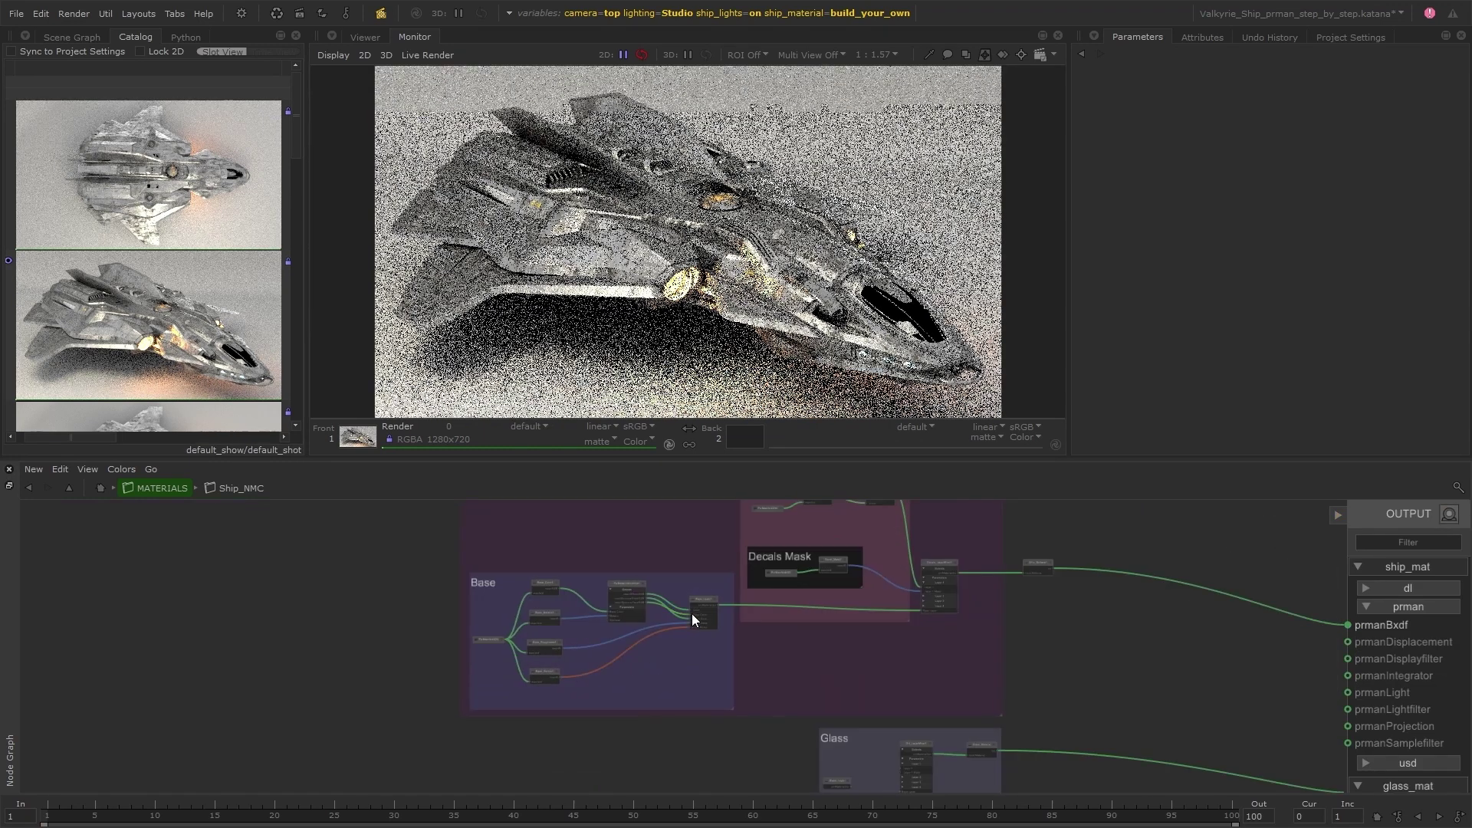
scroll(691, 614, "up", 5)
key("1")
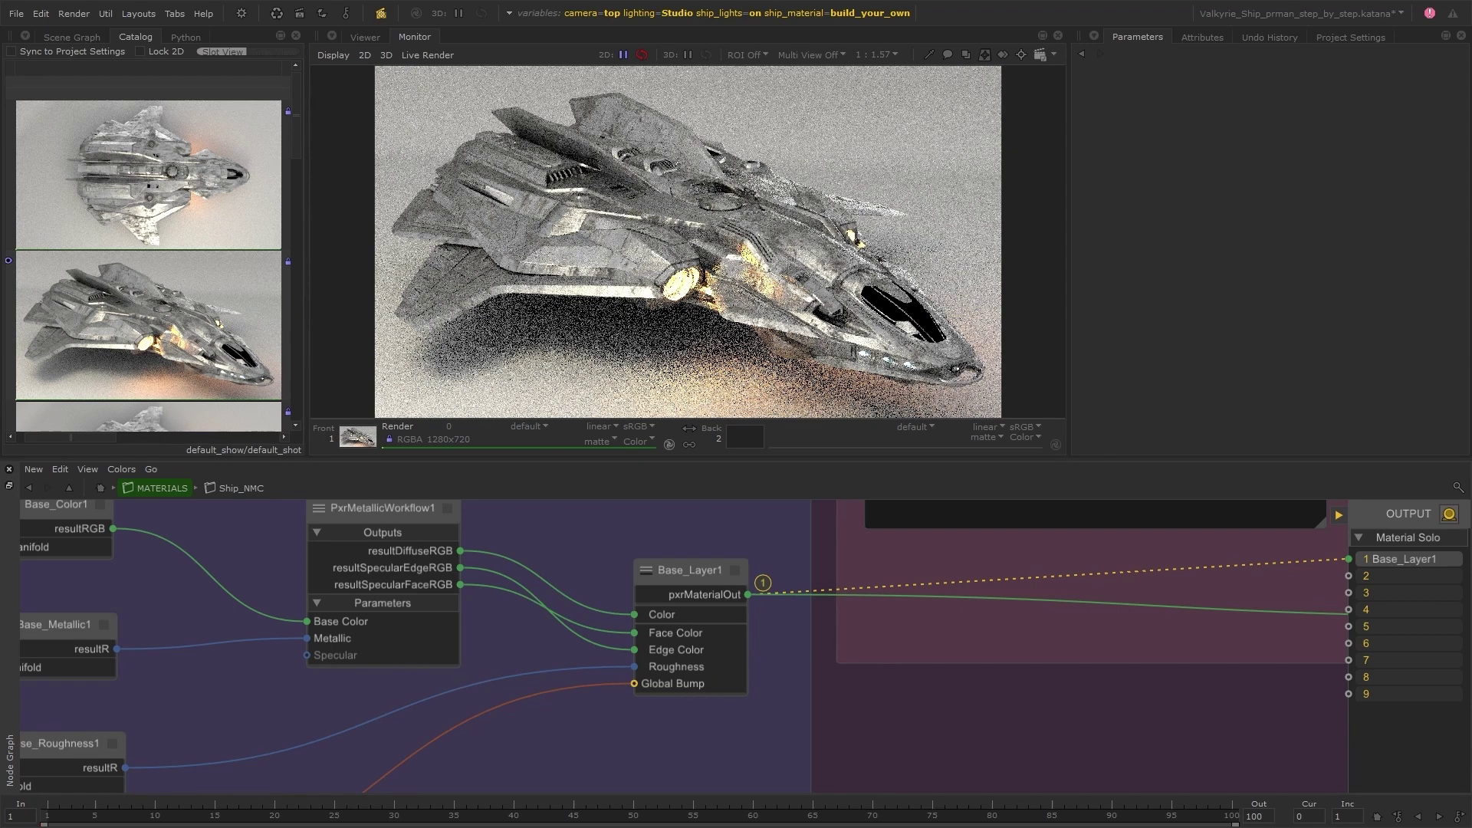
- Solo Base_Color1, Base_Metallic1, Base_Roughness1 and Base_Normal1 in slots 1 to 4
scroll(581, 647, "down", 5)
middle_click_drag(515, 623, 515, 569)
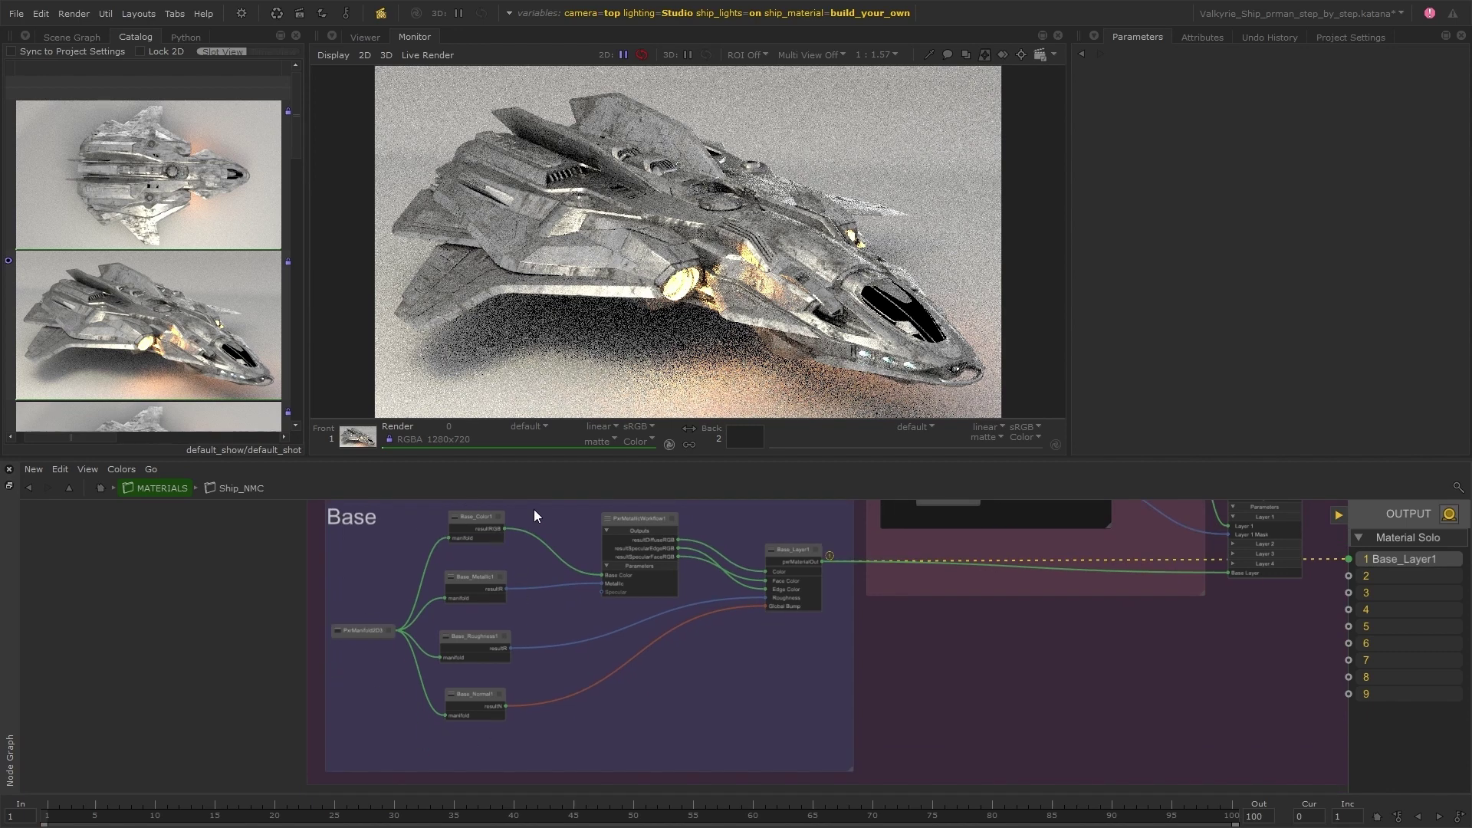
key("1")
key("2")
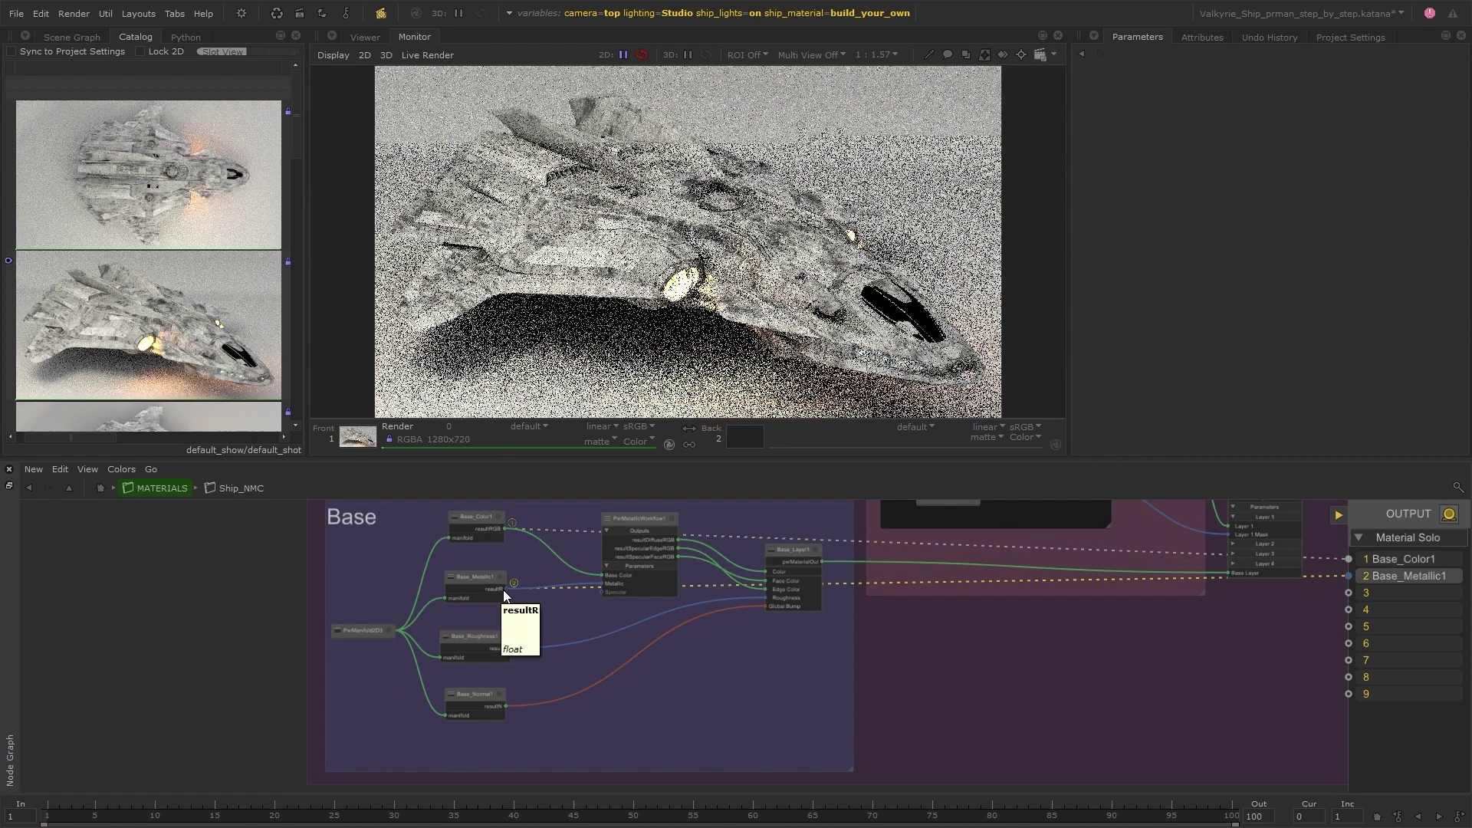
key("3")
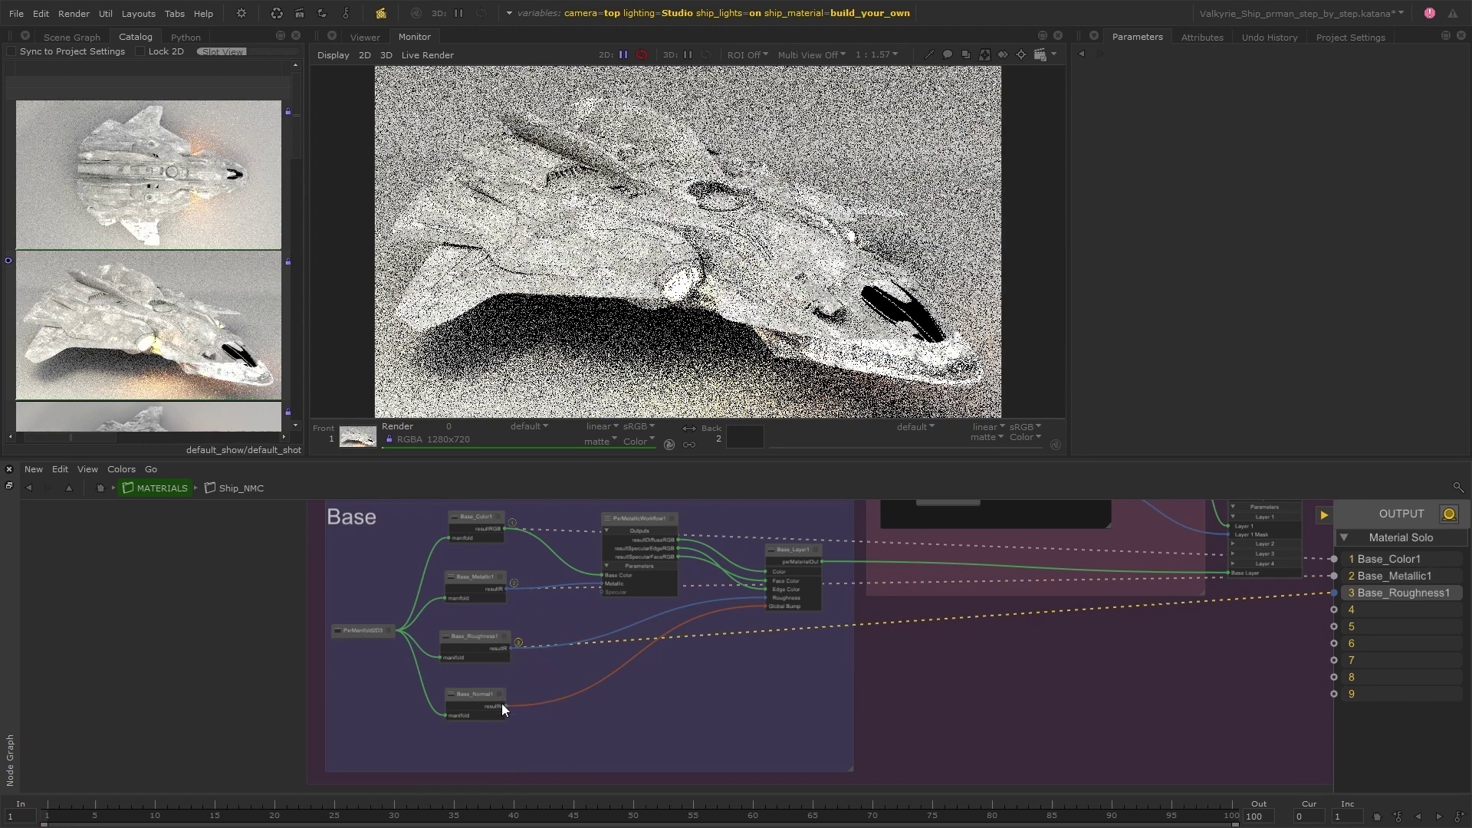
key("4")
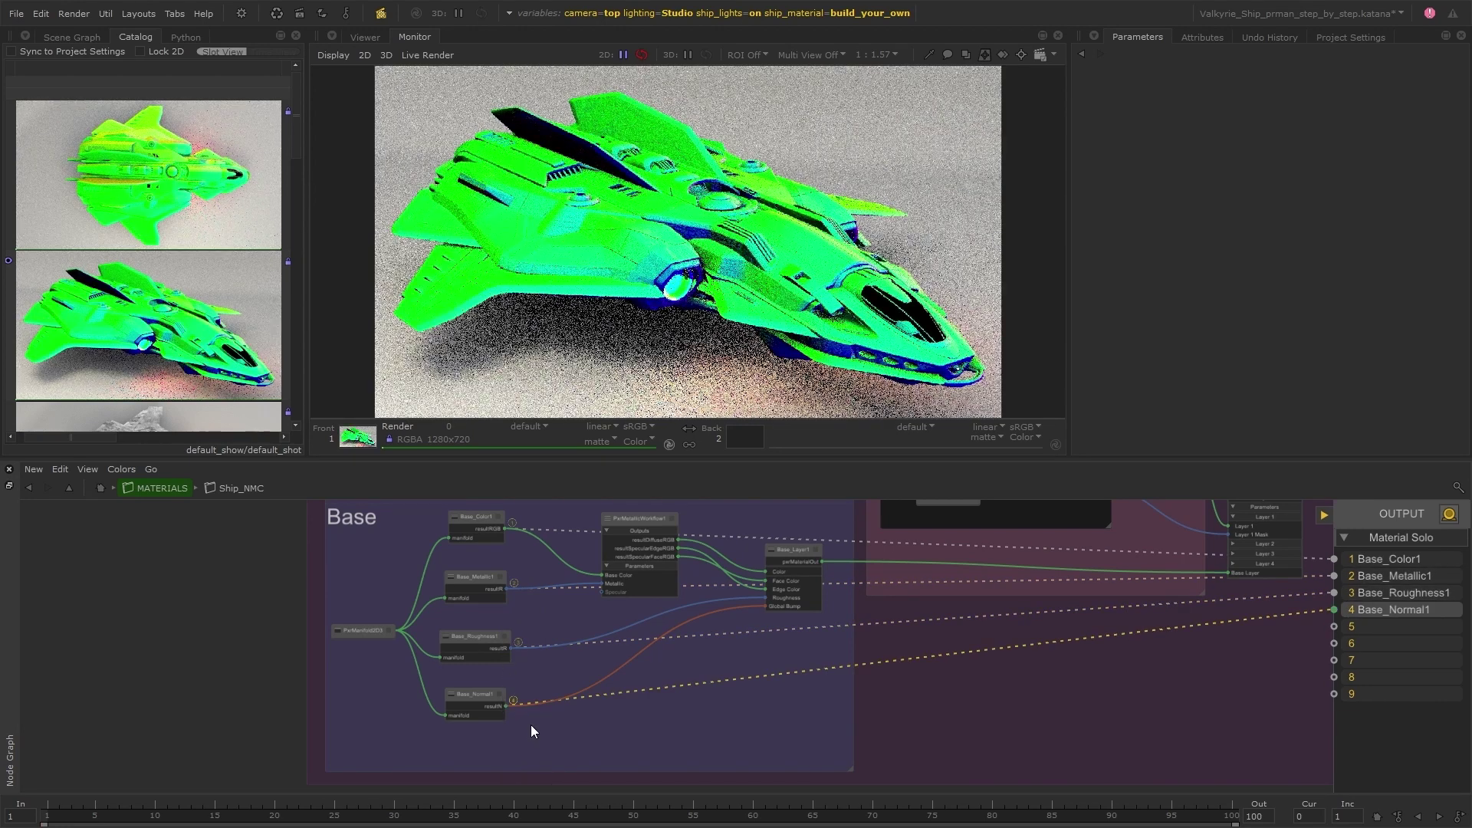
- Solo Base_Color1 from slot 1, and compare Base_Metallic1's resultRGB output in slot 1 with its resultR output in slot 2
scroll(477, 517, "up", 4)
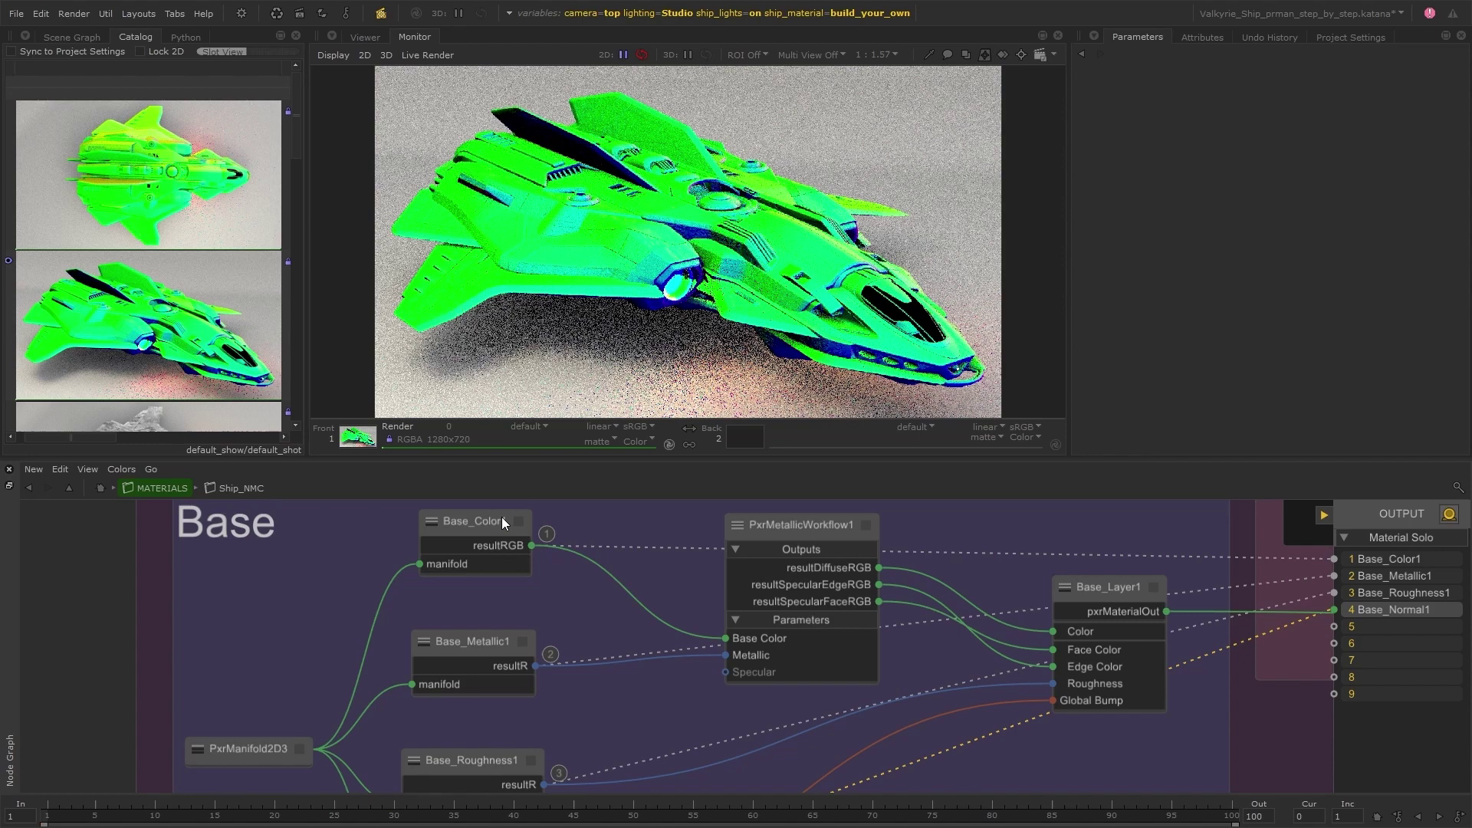
key("1")
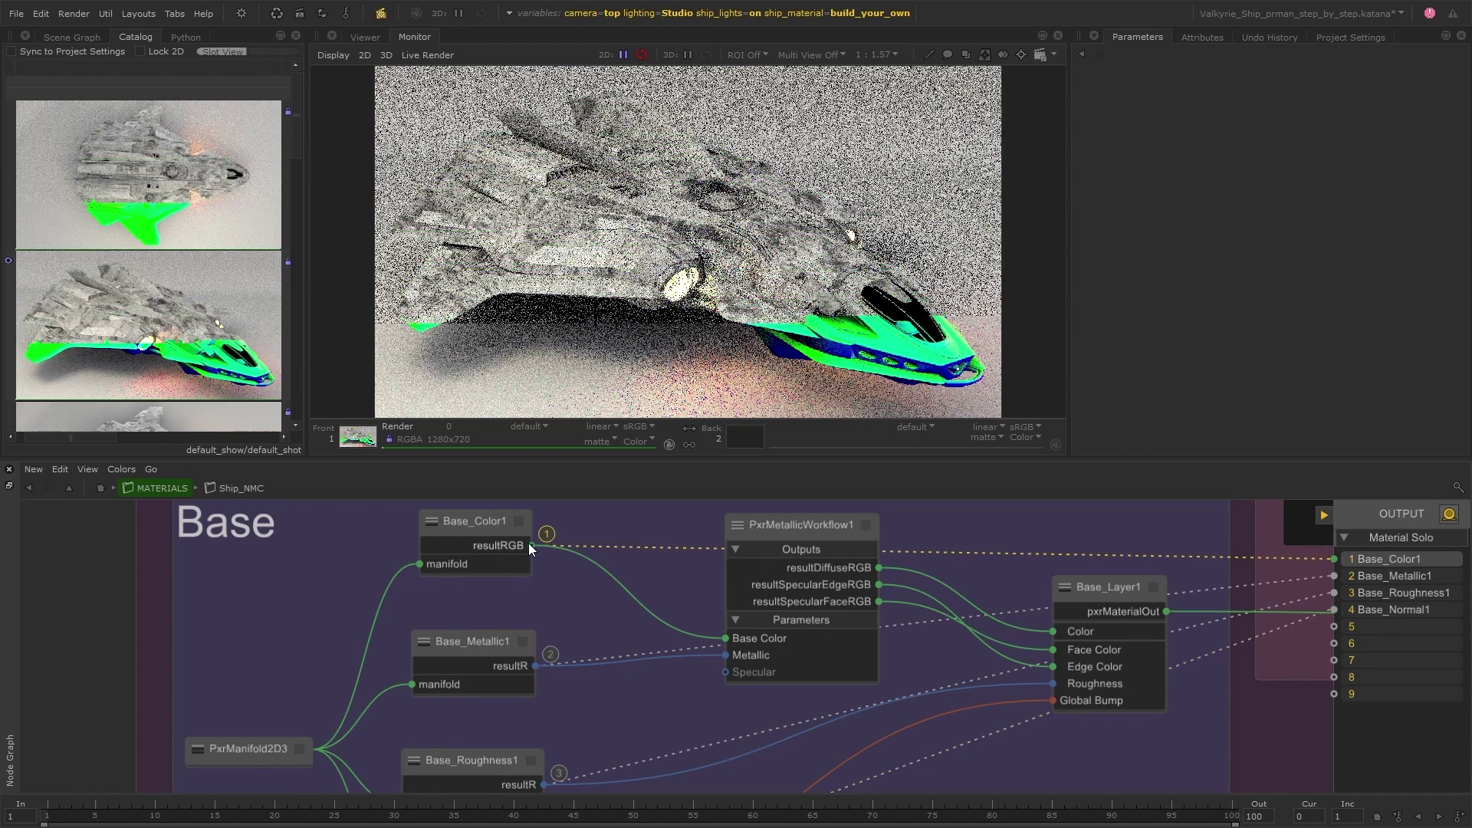
key("1")
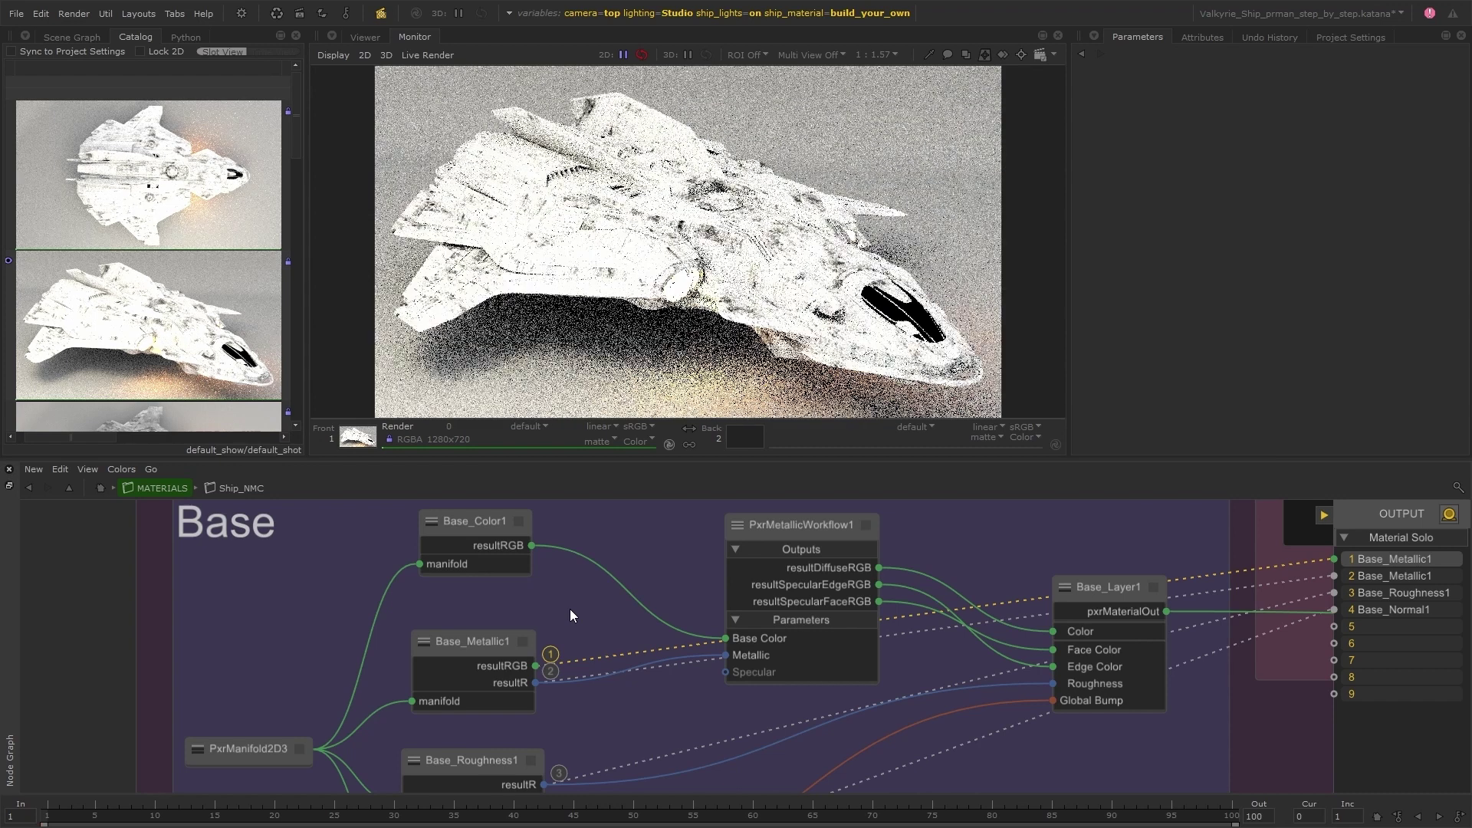
scroll(555, 683, "up", 5)
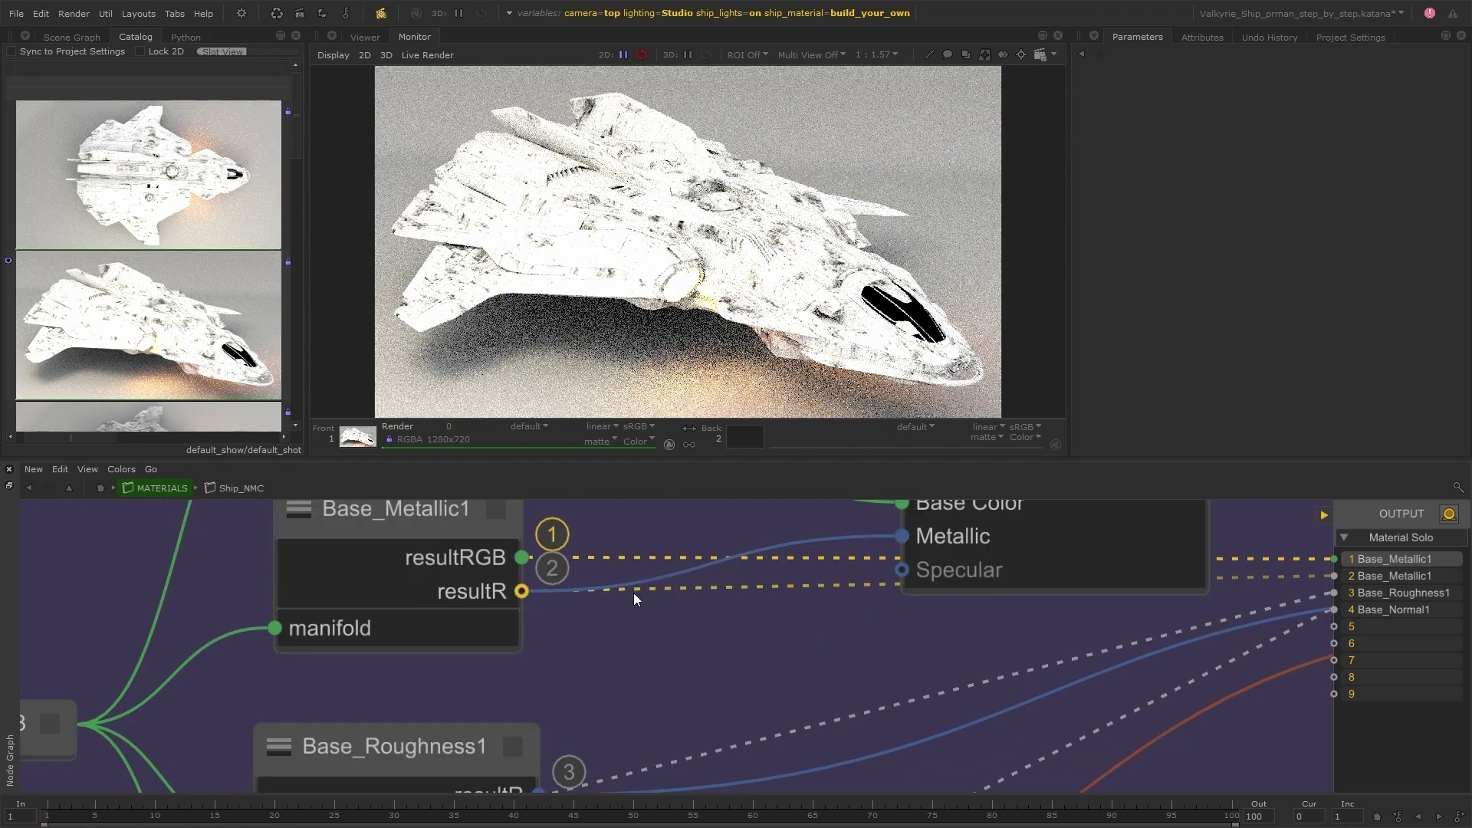
left_click_drag(637, 590, 517, 587)
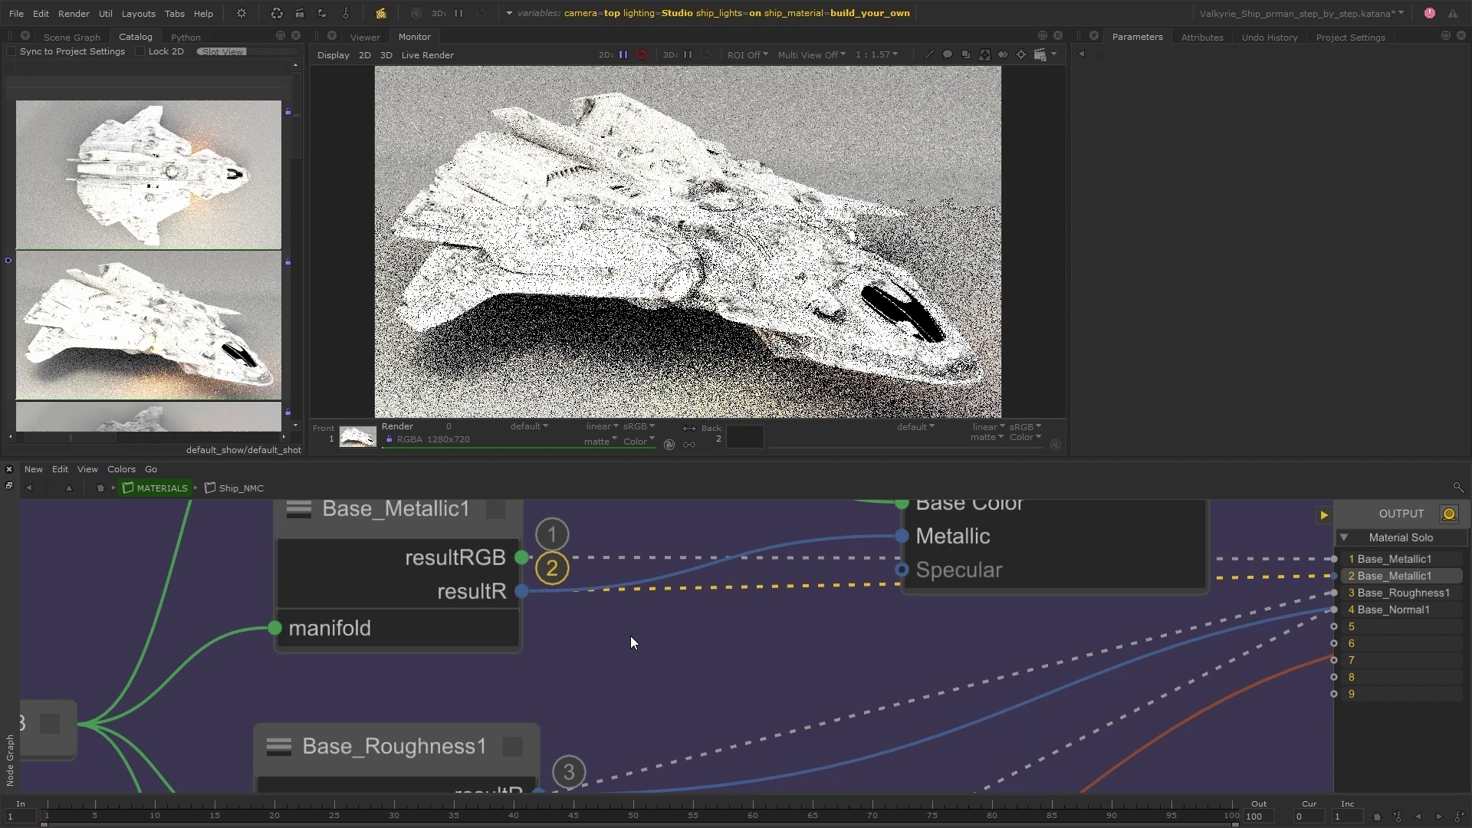
- Preview Base_Normal1 from slot 4, and solo Ship_Surface1 in slot 1
scroll(631, 641, "down", 5)
scroll(629, 638, "down", 5)
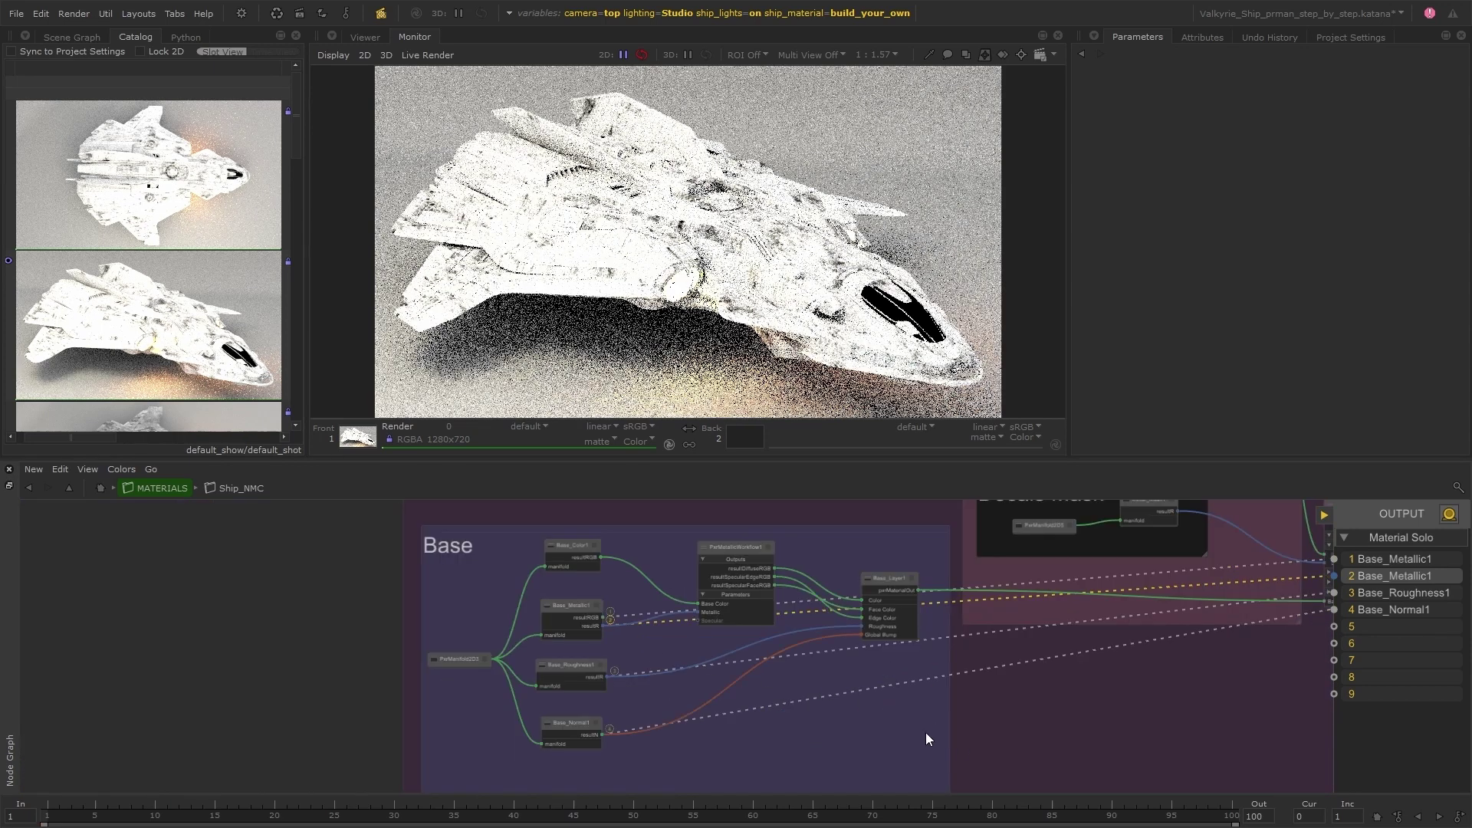
middle_click_drag(919, 742, 826, 742)
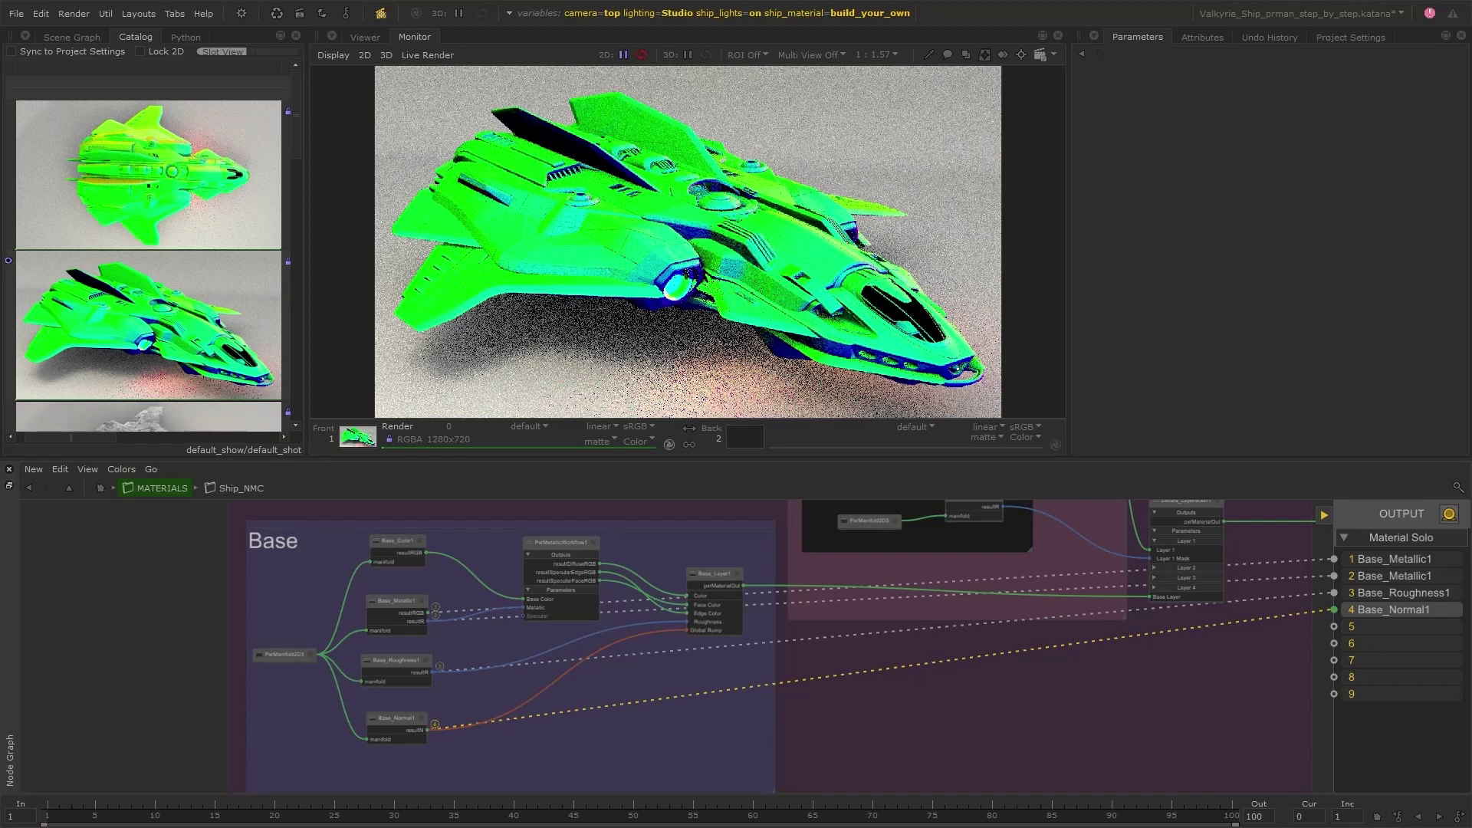
middle_click_drag(775, 652, 587, 687)
key("1")
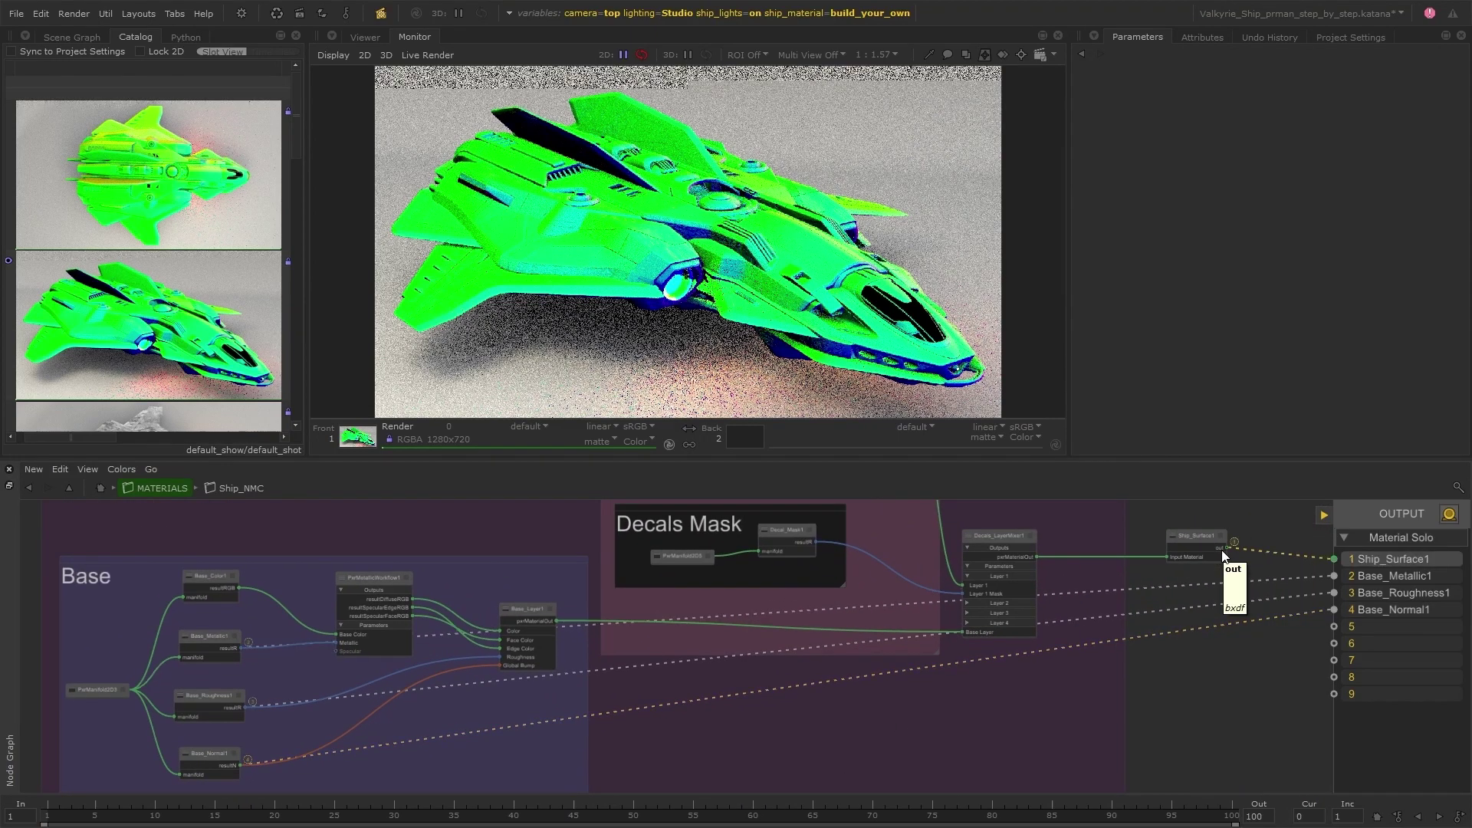
- Clear Material Solo slots 4, 3 and 2, keeping only Ship_Surface1 in slot 1
middle_click(1361, 609)
middle_click(1355, 591)
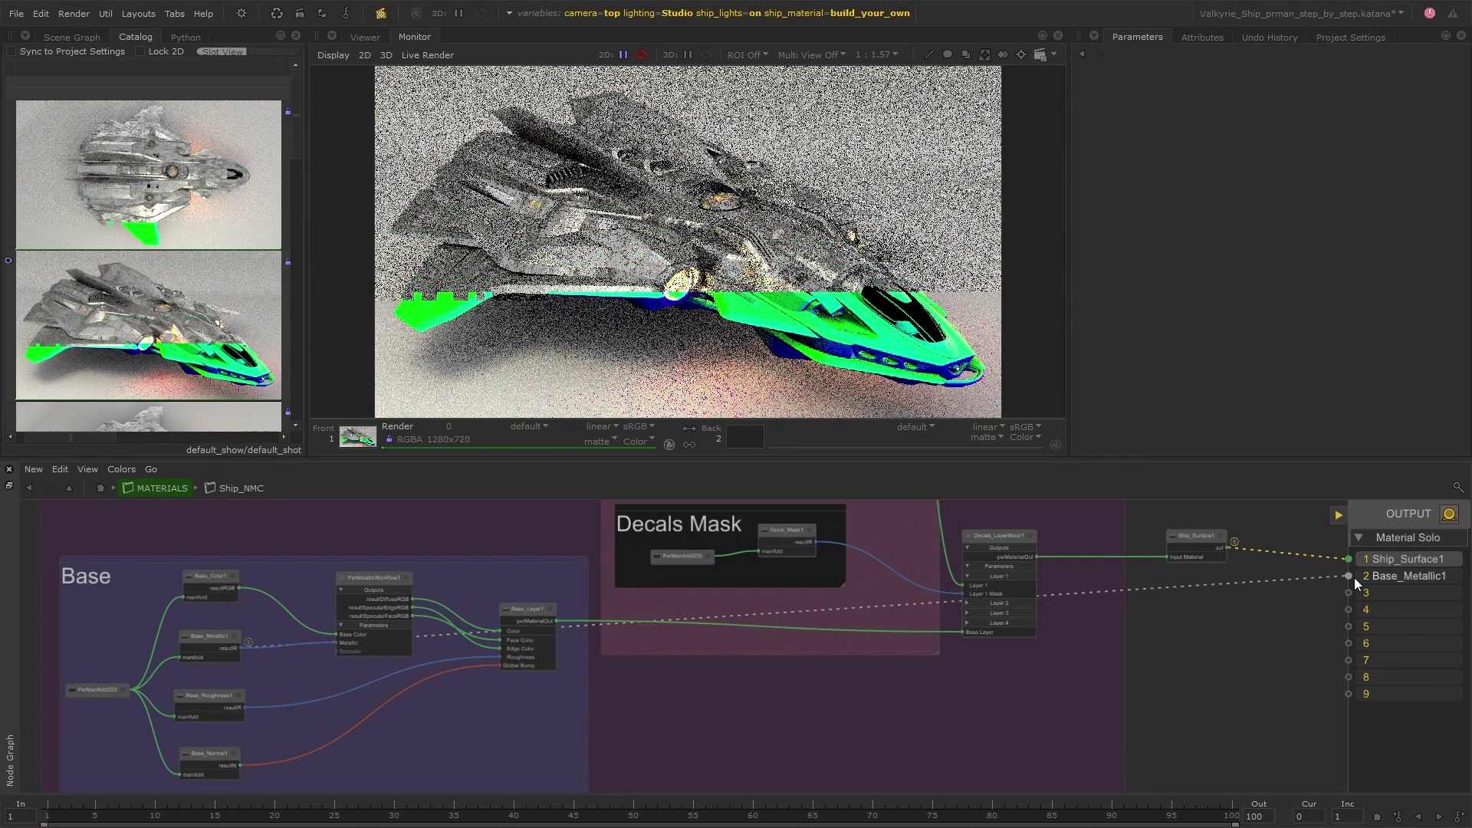
middle_click(1354, 578)
- Solo Base_Color1 in slot 2 and Base_Layer1 in slot 3, and cycle through slots 1 to 3 to compare them
middle_click_drag(651, 697, 707, 684)
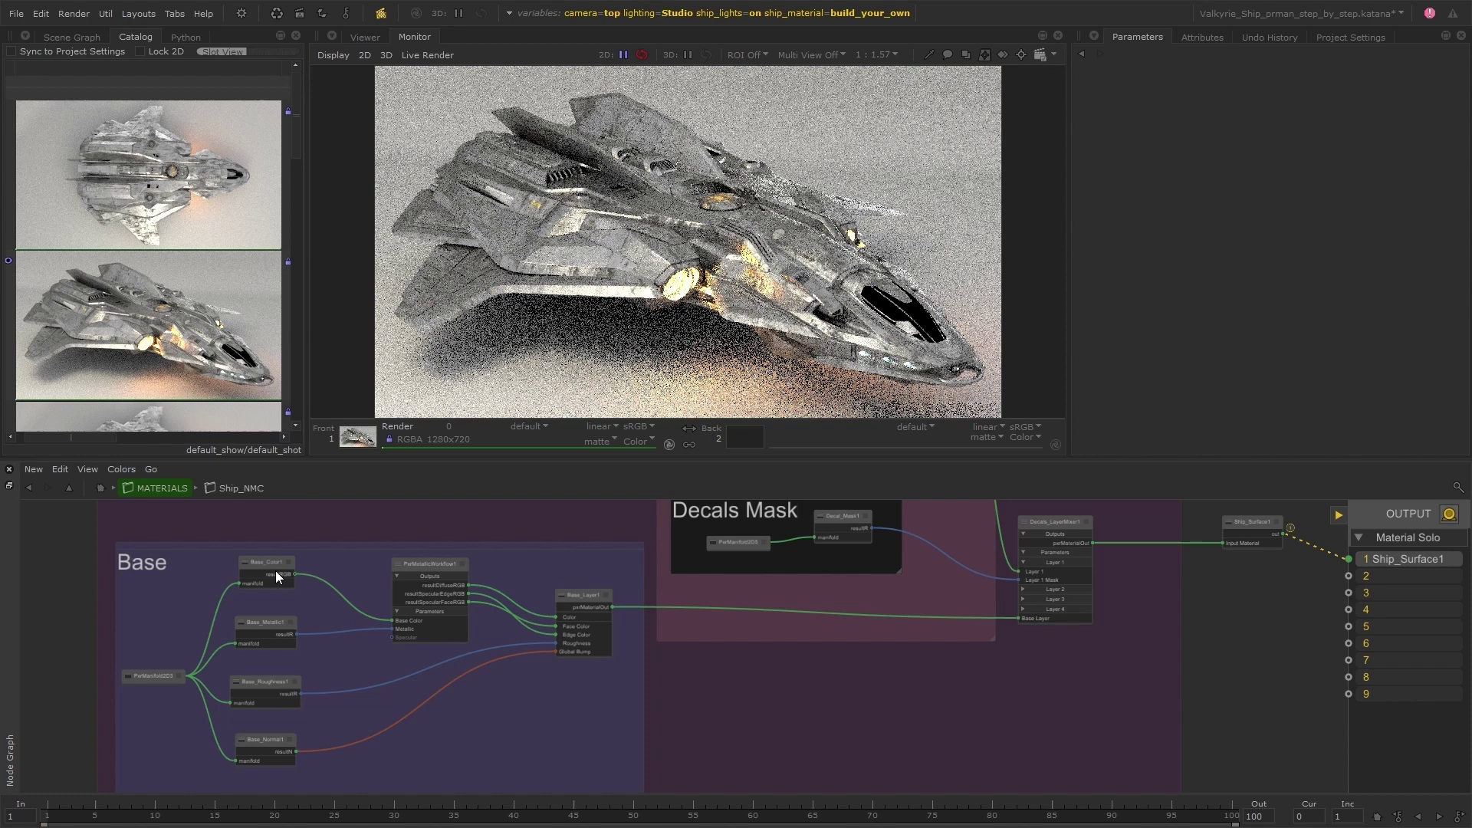
key("2")
key("3")
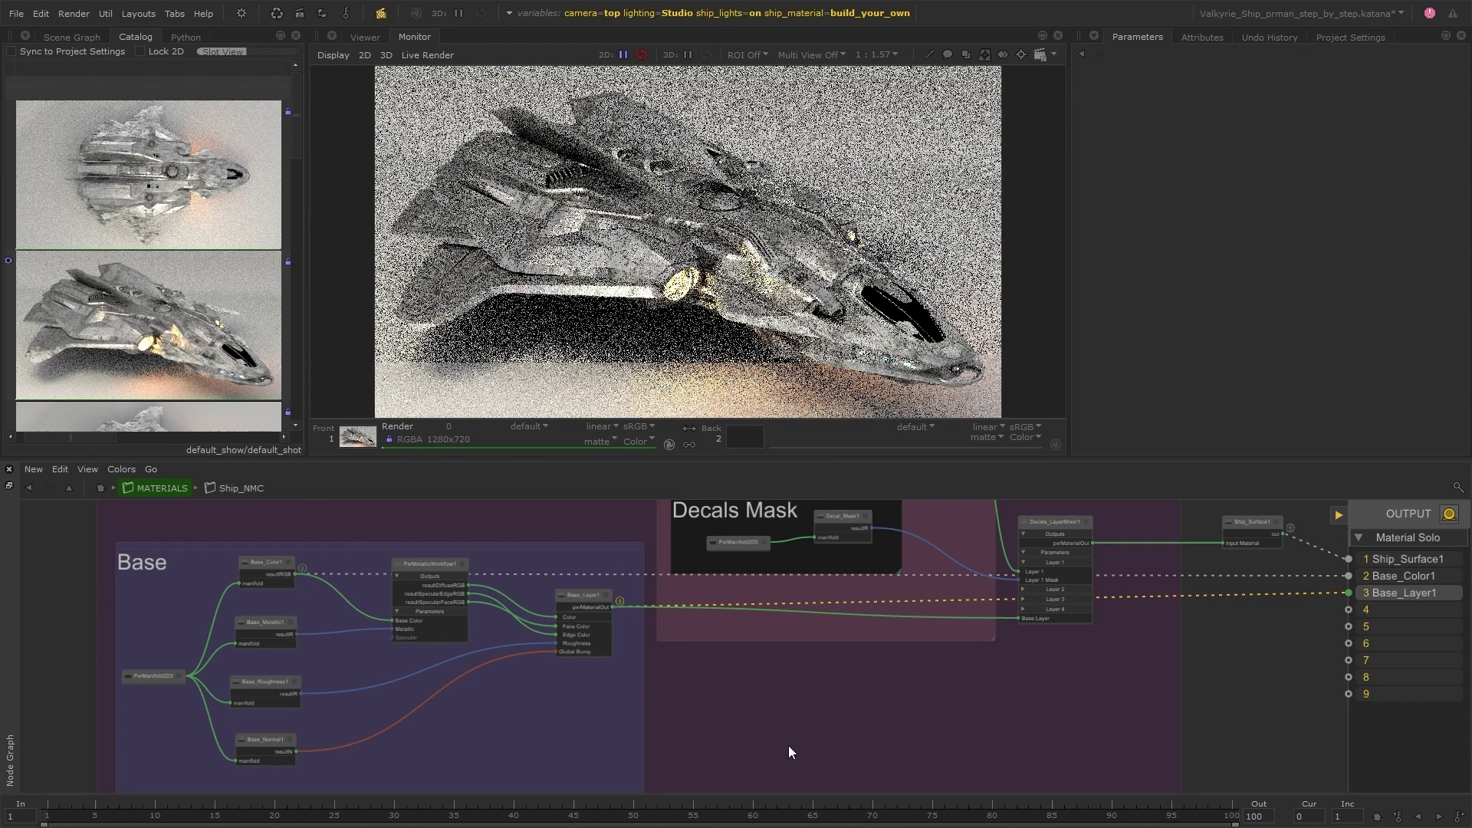
key("1")
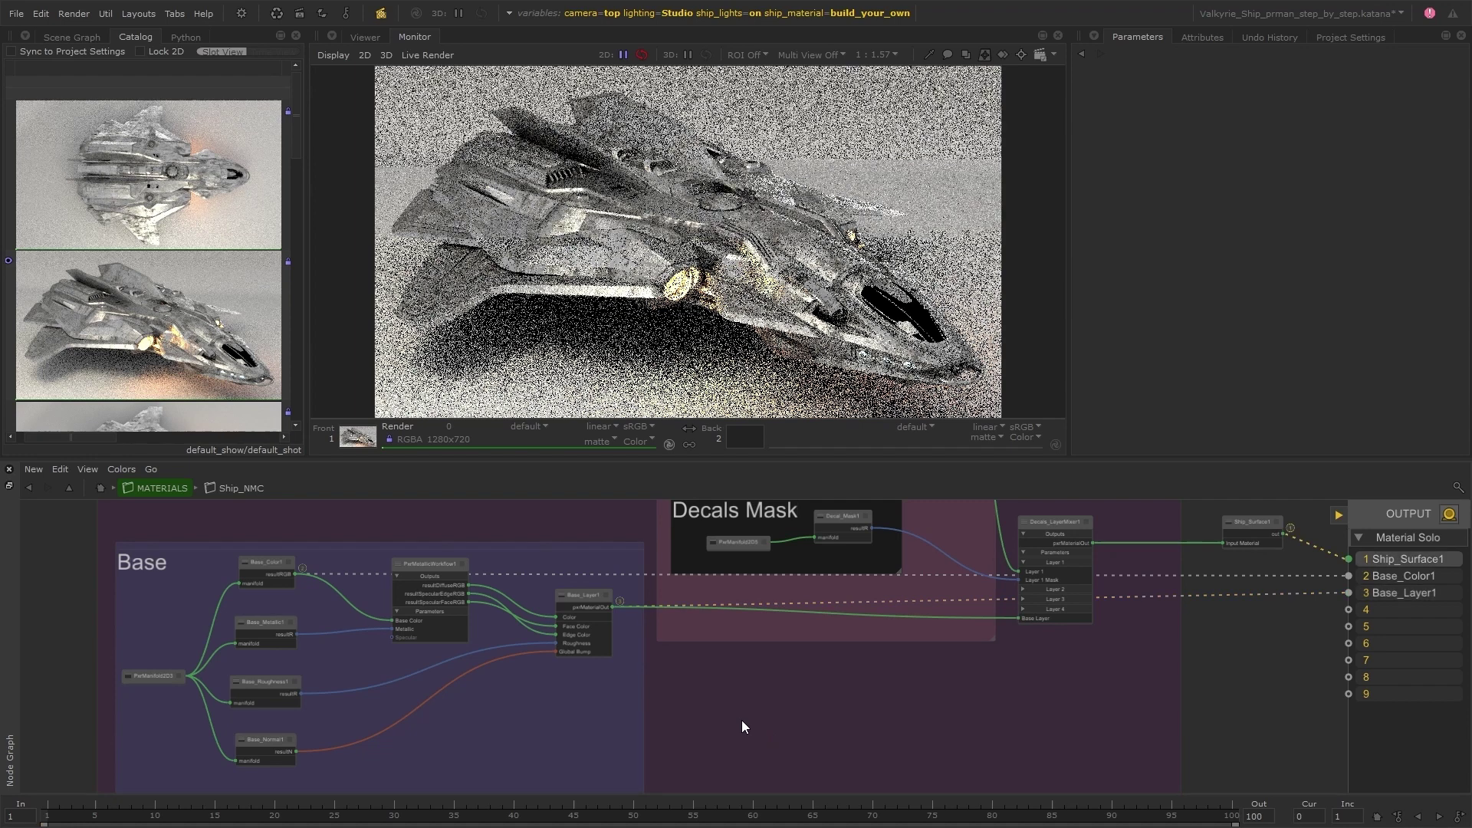
key("2")
key("3")
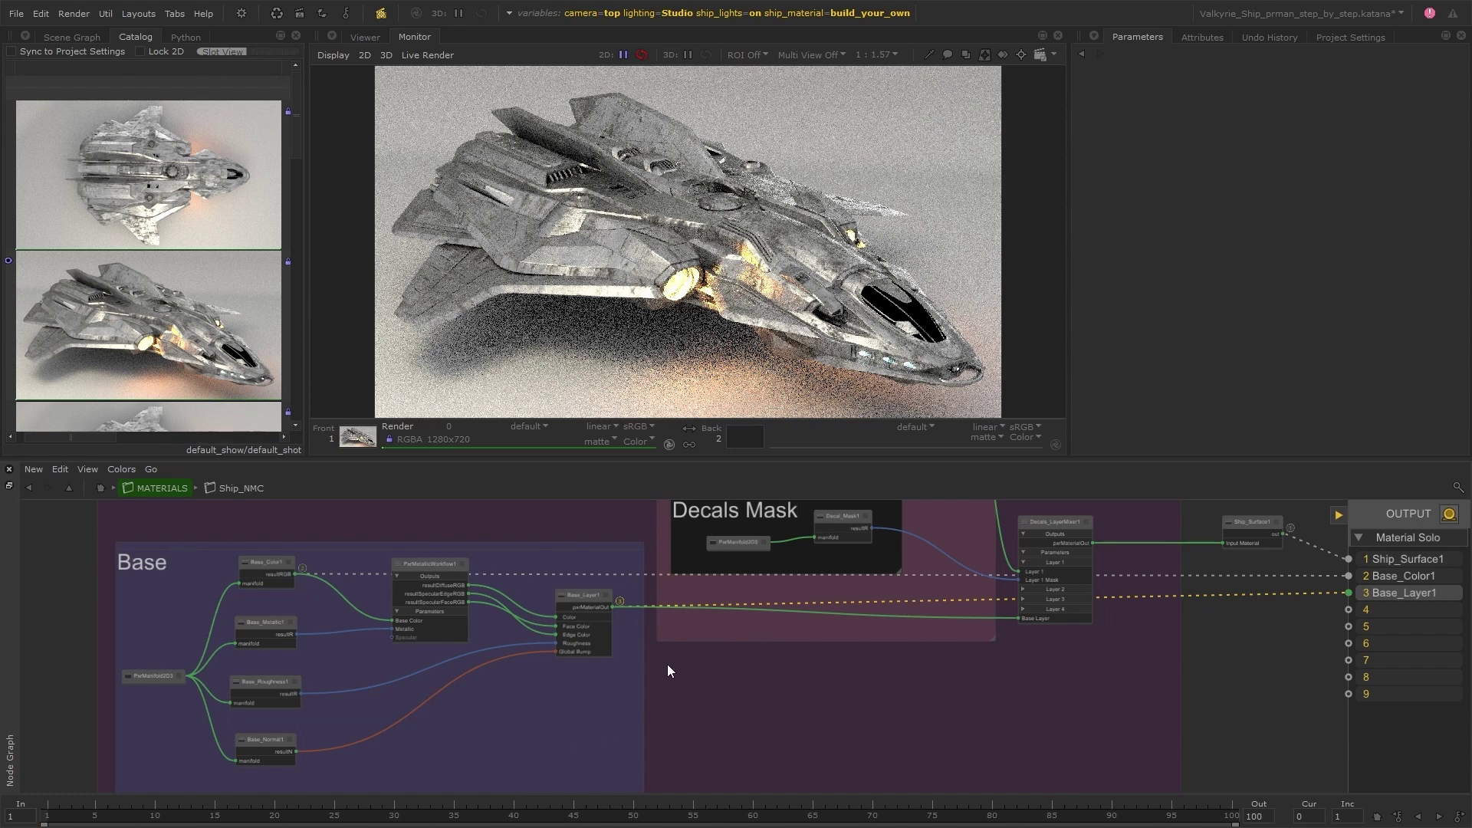
- Solo Decal_Layer1 and Decals_LayerMixer1 in turn in slot 2, Decal_Mask1 in slot 3, and Glass_Material in slot 1
scroll(573, 607, "up", 3)
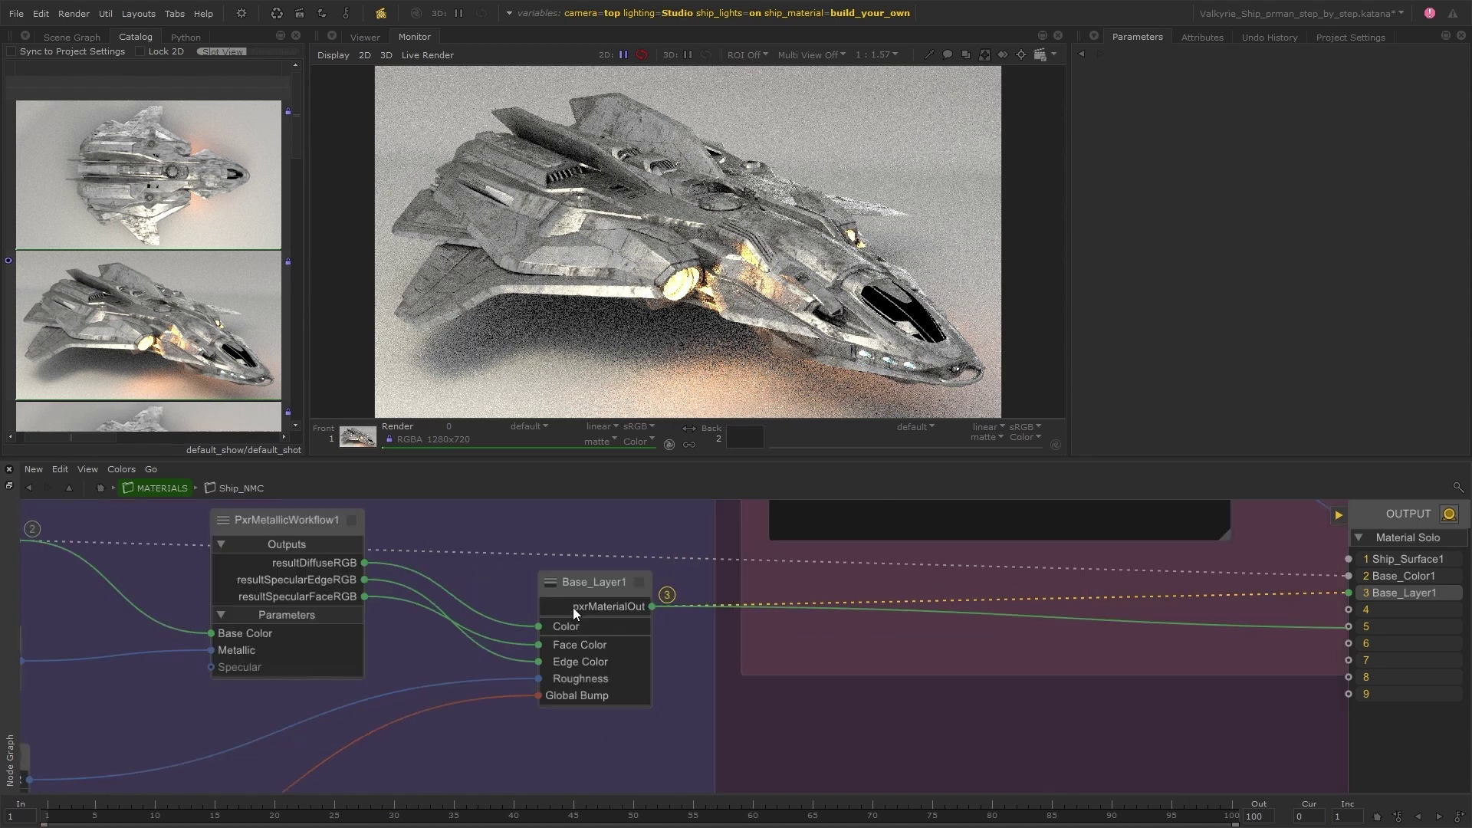
middle_click_drag(512, 672, 160, 686)
middle_click_drag(1200, 646, 931, 730)
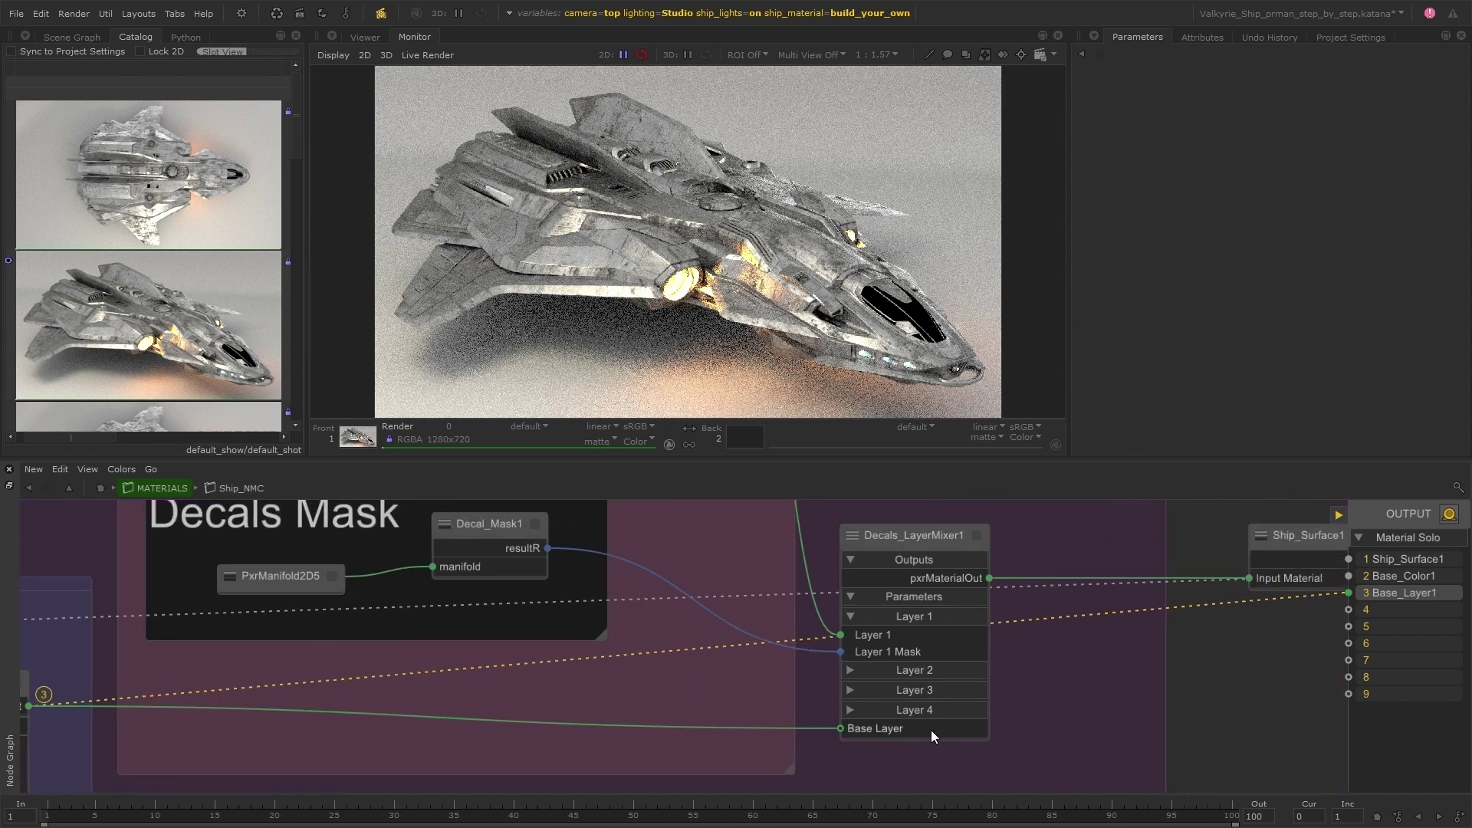
scroll(811, 725, "down", 4)
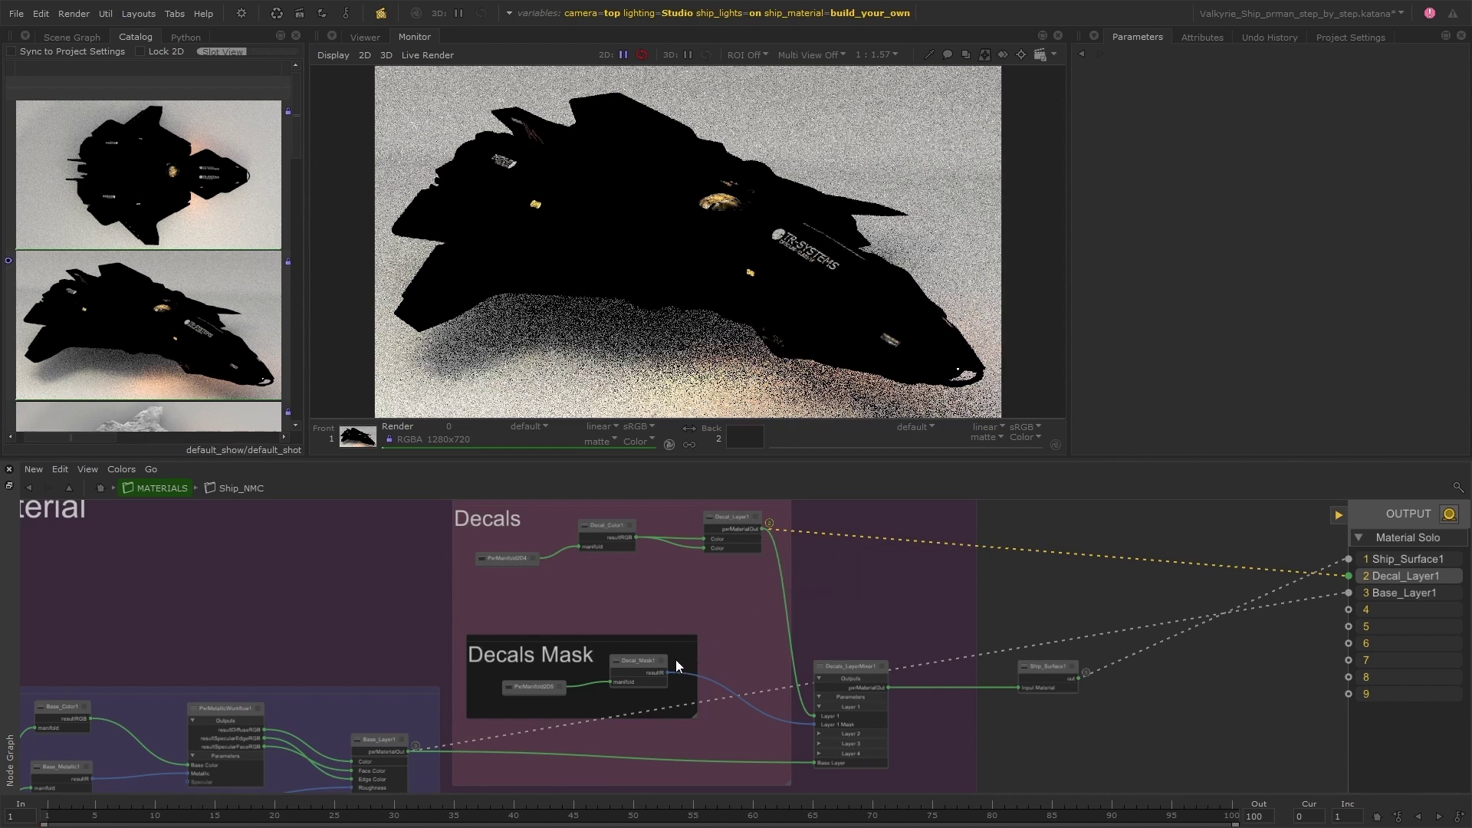
key("3")
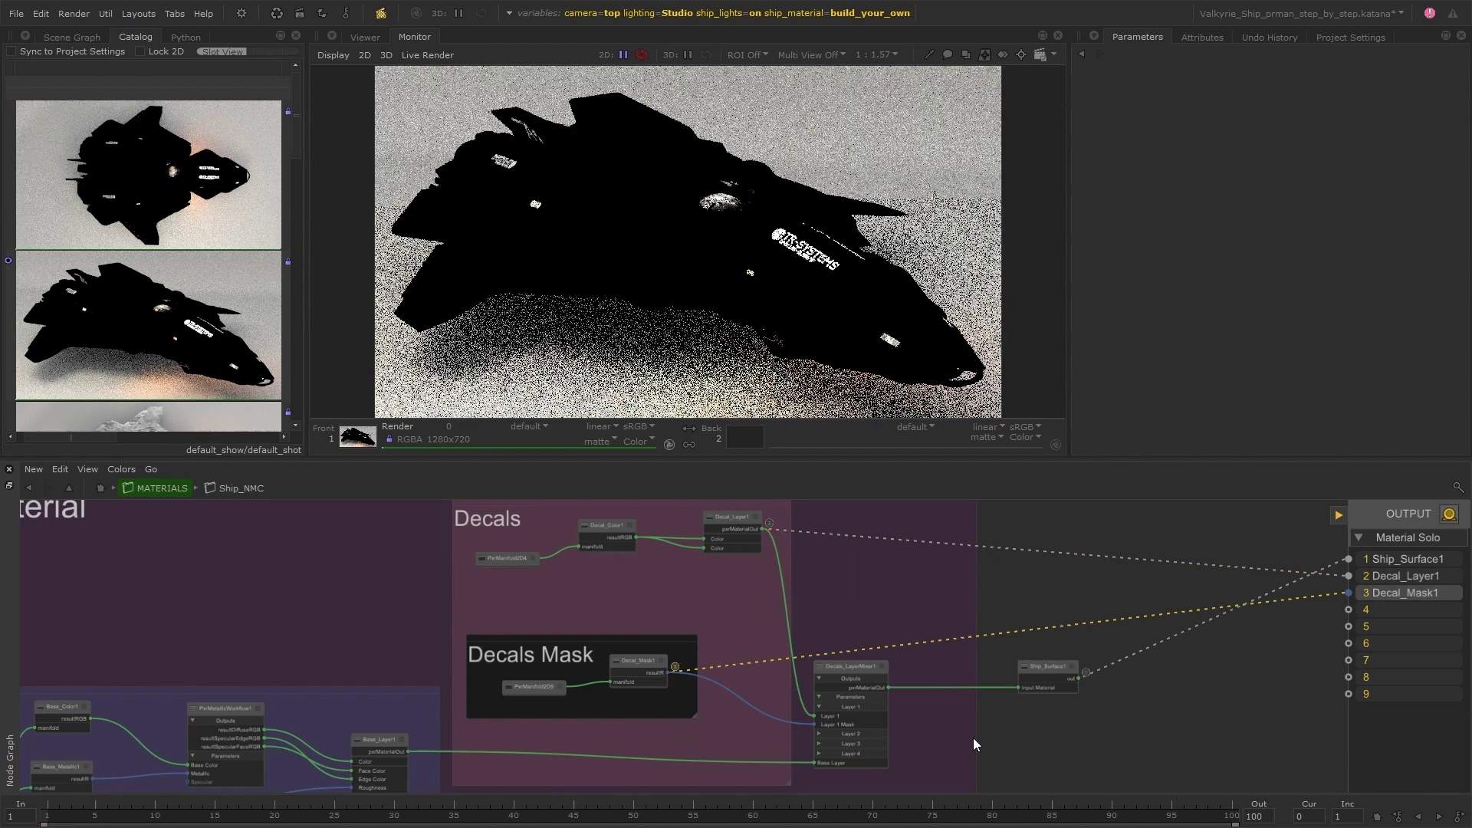
key("2")
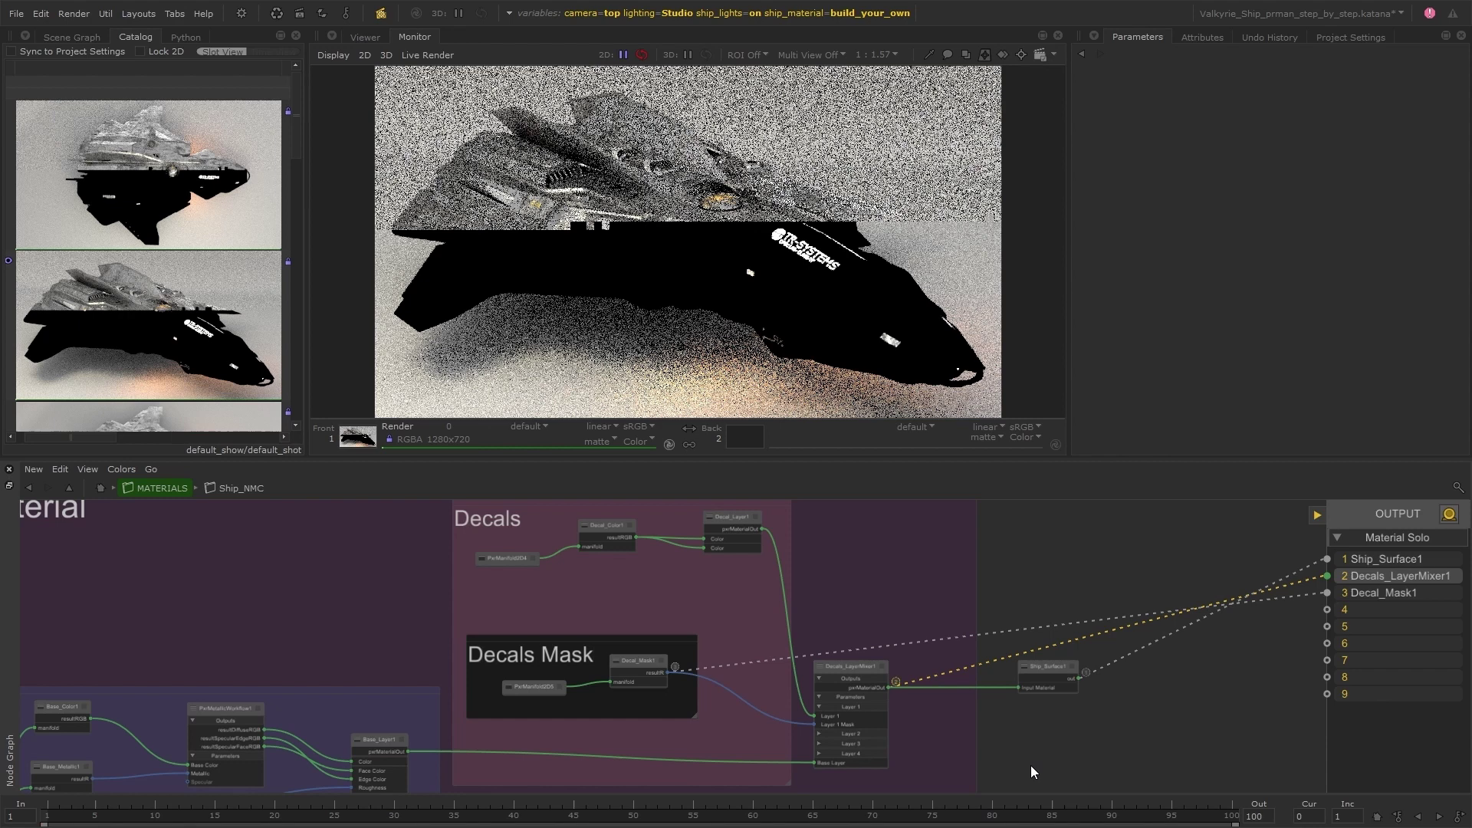
middle_click_drag(1030, 765, 849, 644)
key("1")
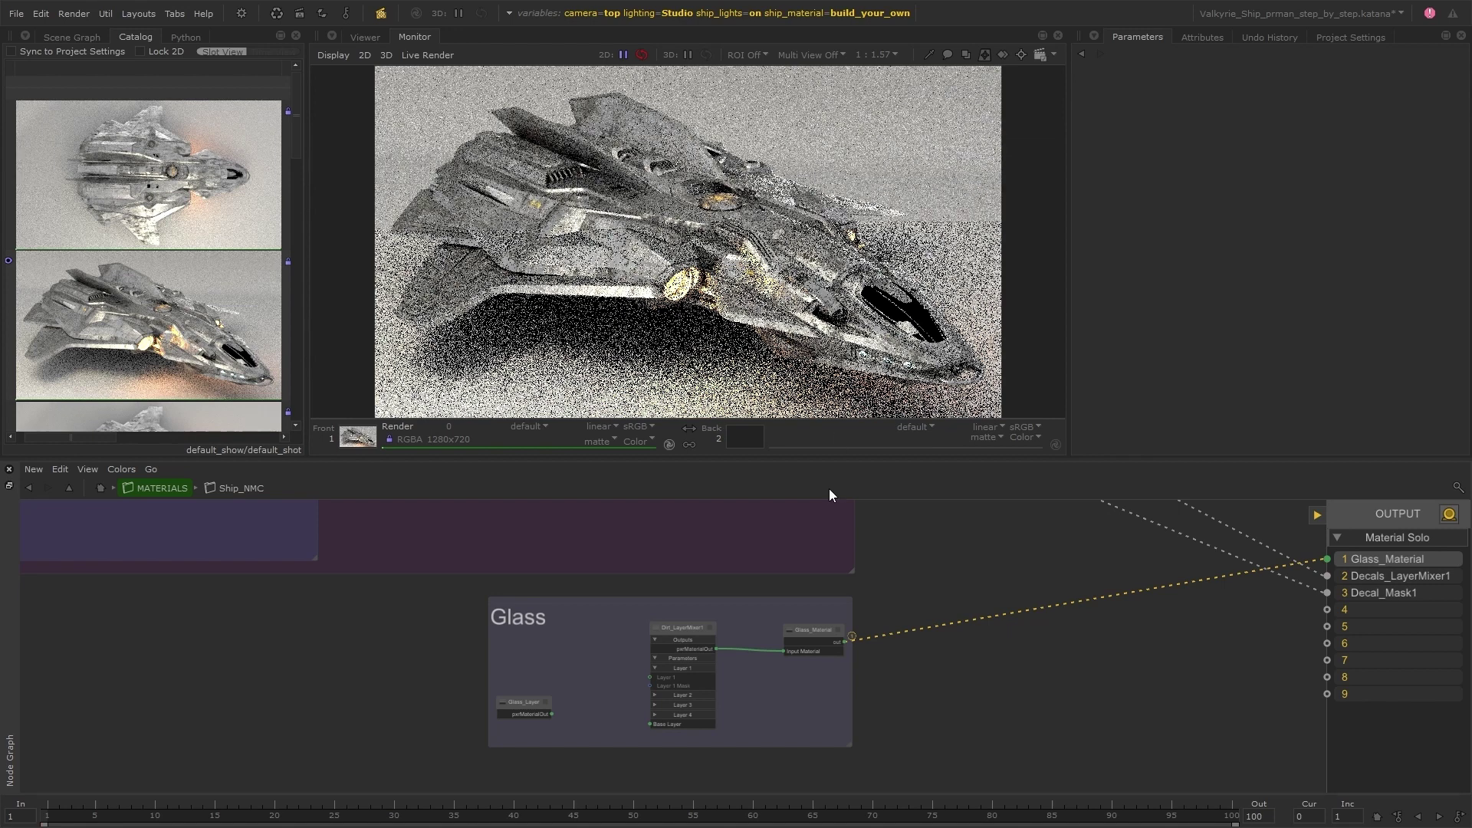
- Solo Ship_Surface1 in slot 1 again and clear Material Solo slots 3 and 2
scroll(831, 514, "down", 4)
middle_click_drag(830, 514, 818, 697)
scroll(882, 576, "up", 4)
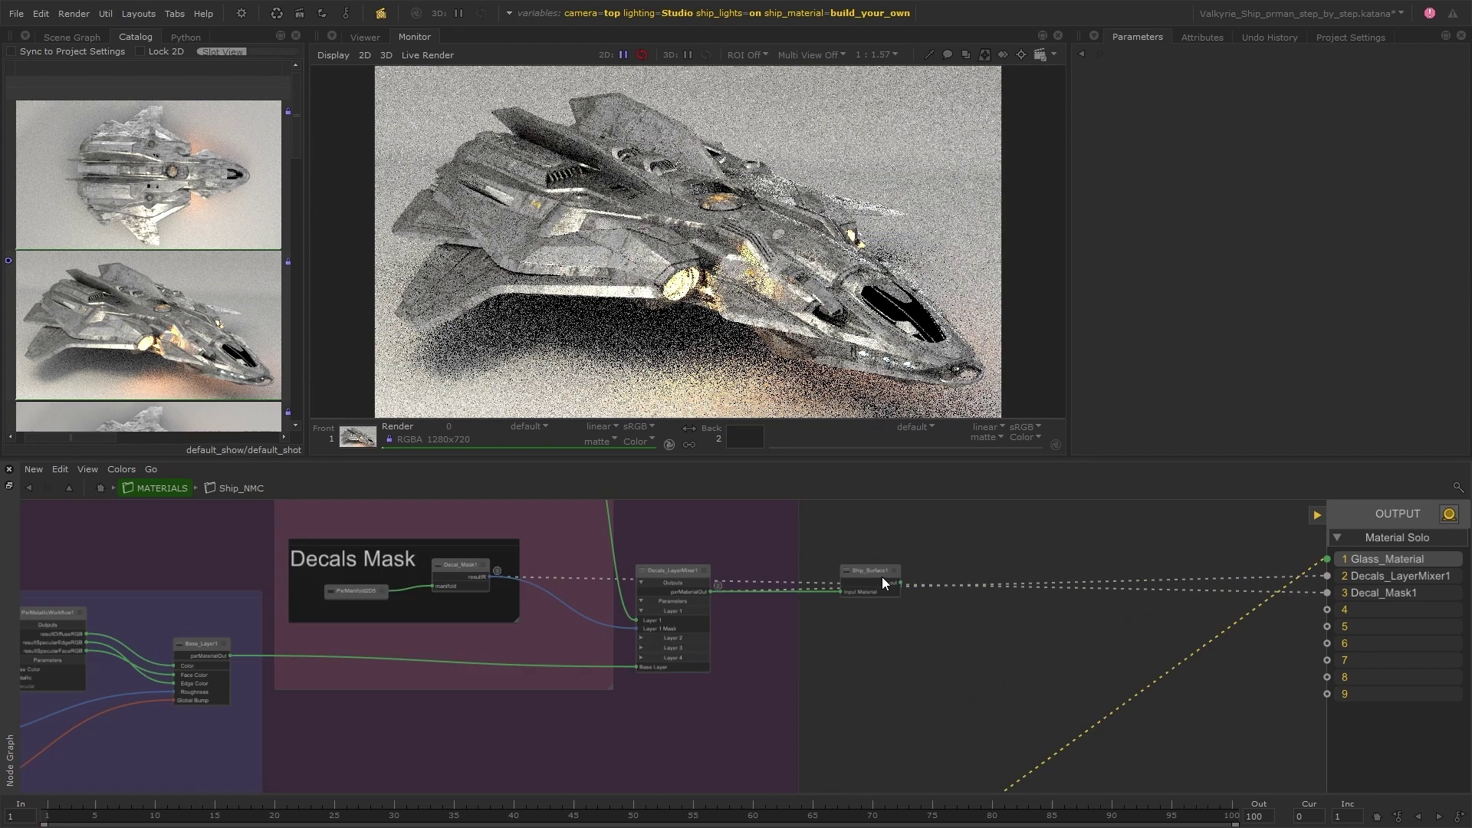
key("1")
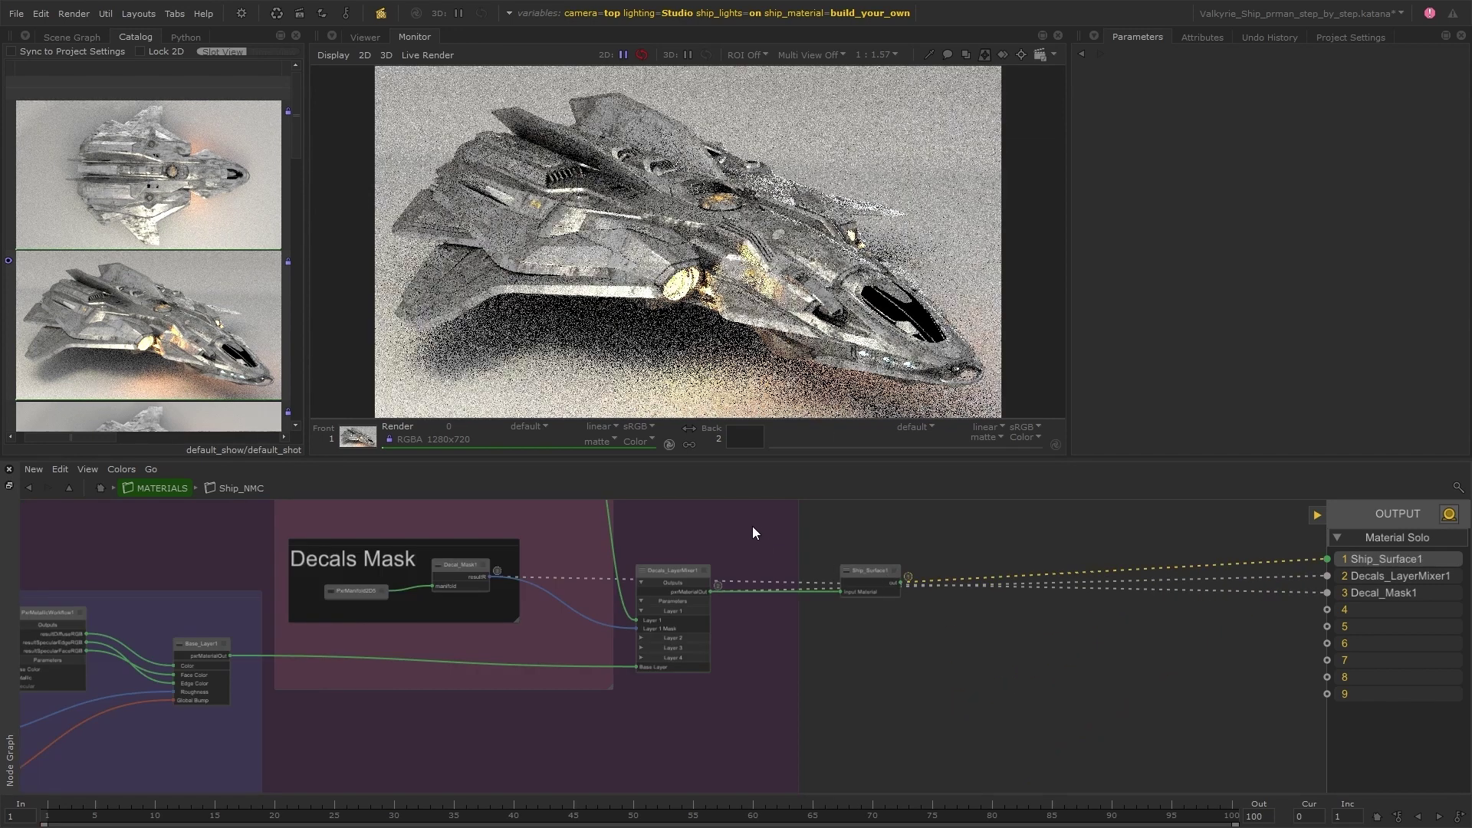
key("Delete")
key("Delete")
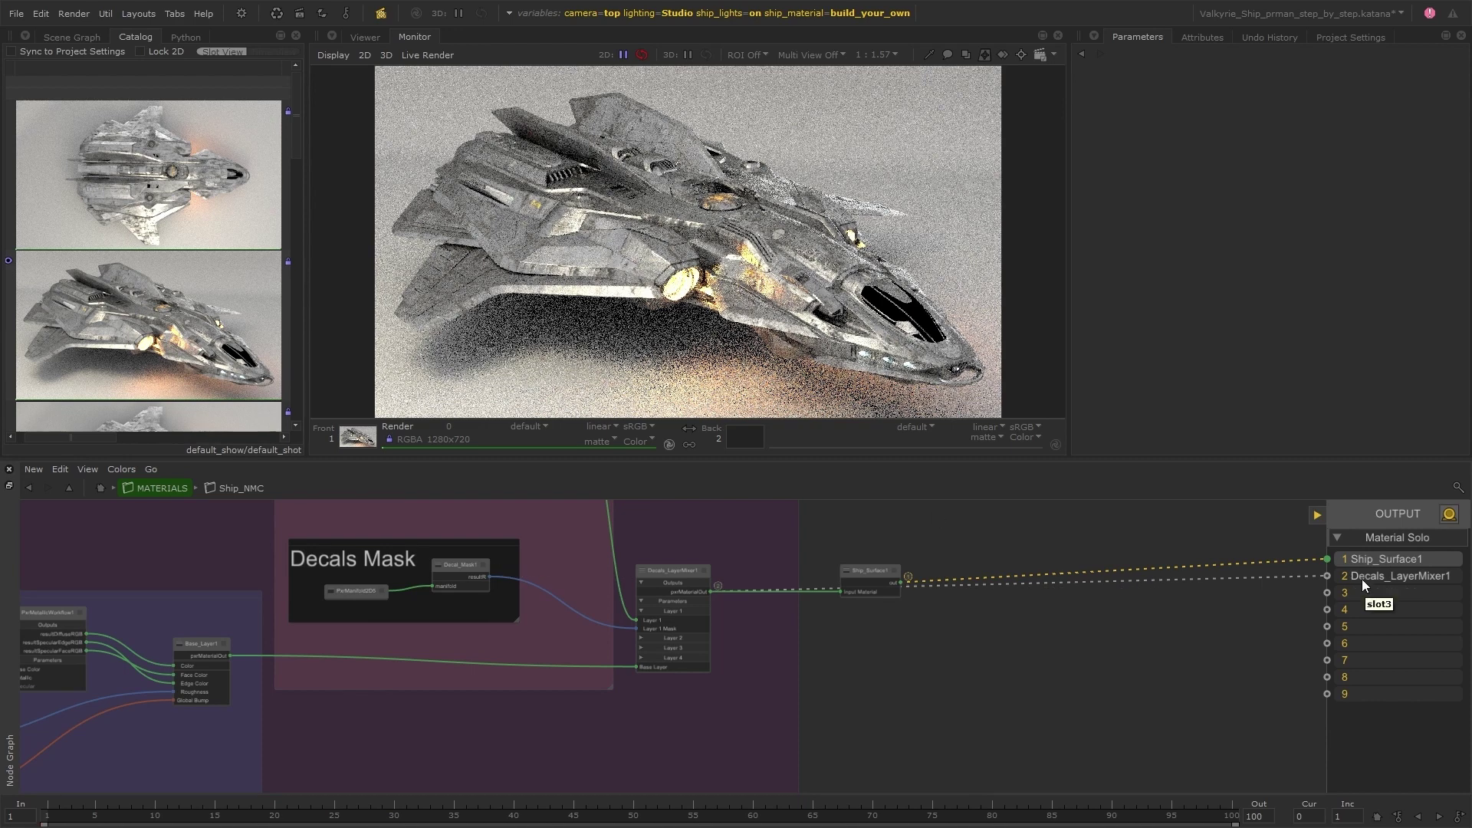
- Move Ship_Surface1 away from Decals_LayerMixer1 and insert a PxrLayerMixer between them, feeding Decals_LayerMixer1 into its Base Layer
middle_click_drag(1073, 540, 934, 584)
left_click_drag(750, 615, 1210, 612)
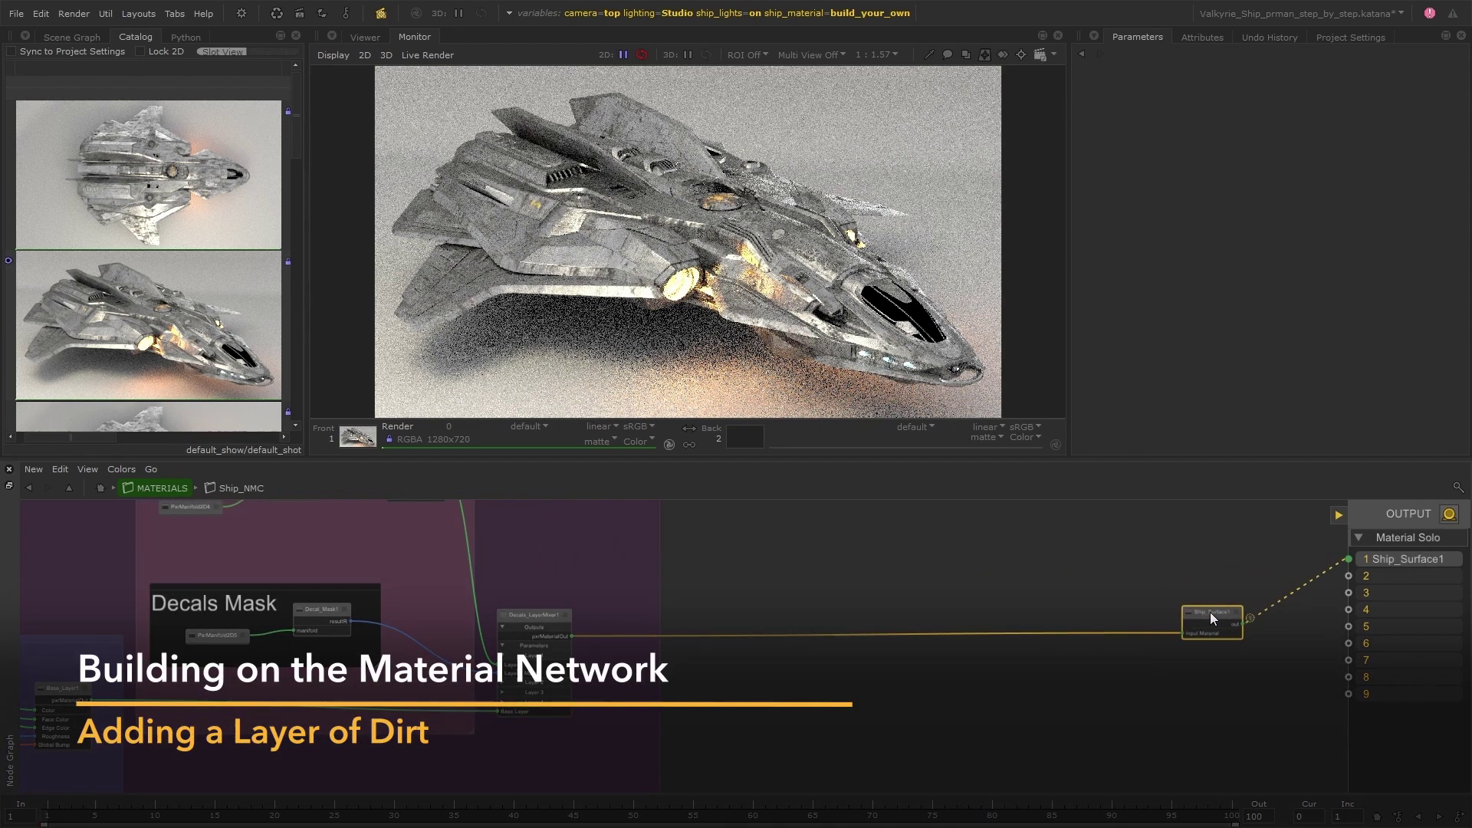
key("Tab")
type("layer")
key("Return")
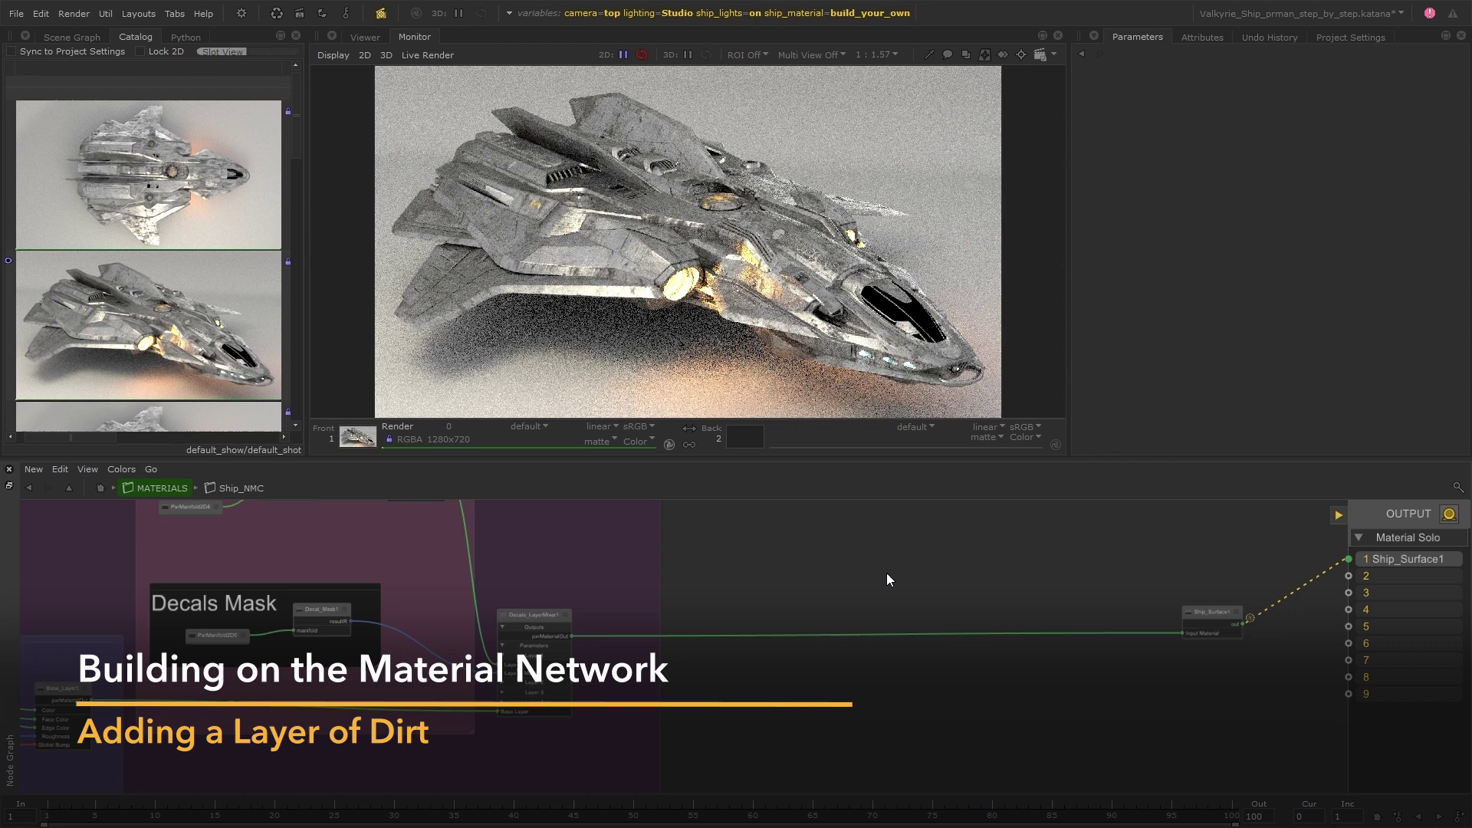
left_click(940, 595)
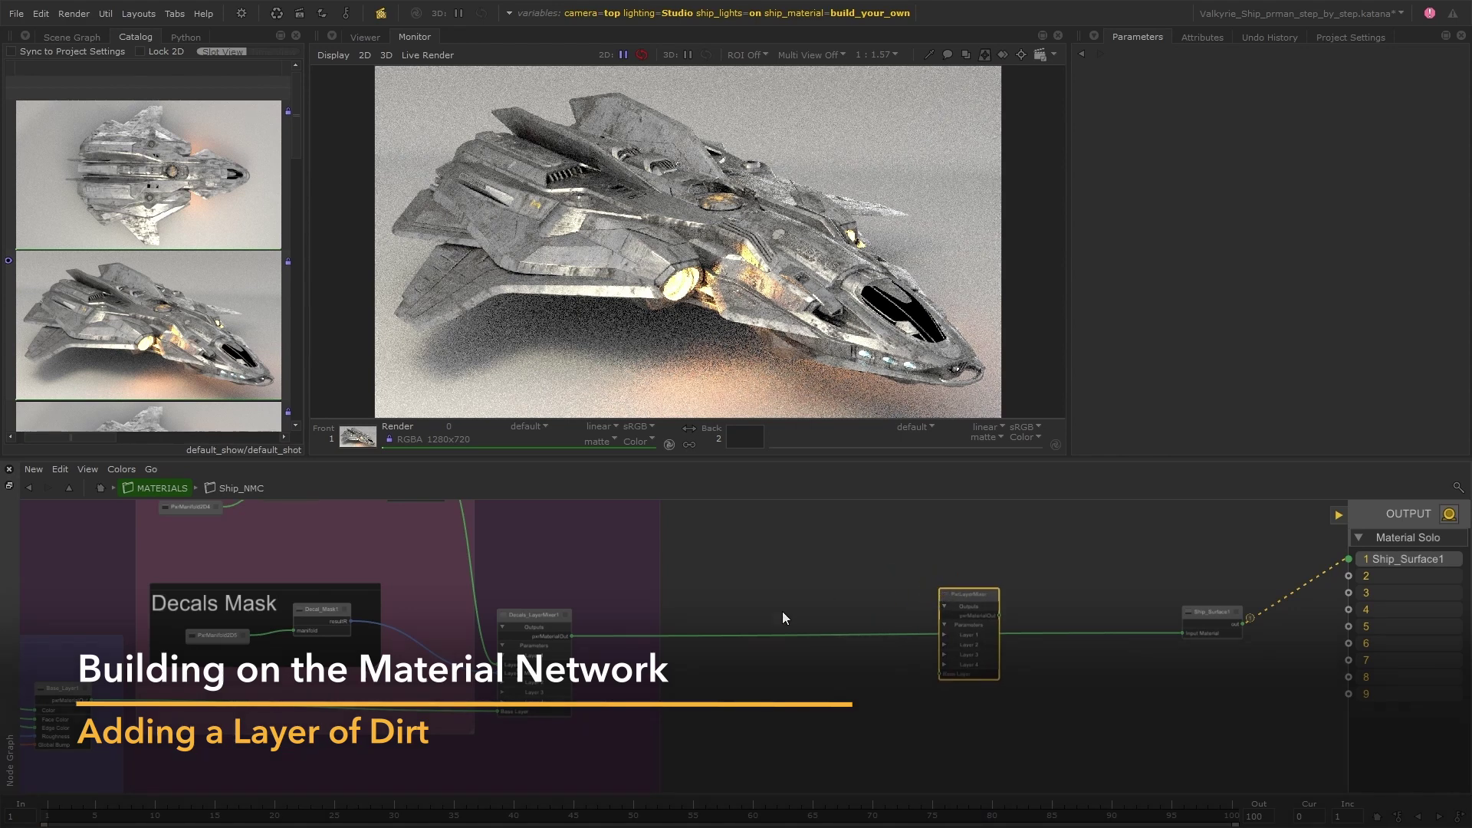
left_click(1000, 615)
left_click(1184, 695)
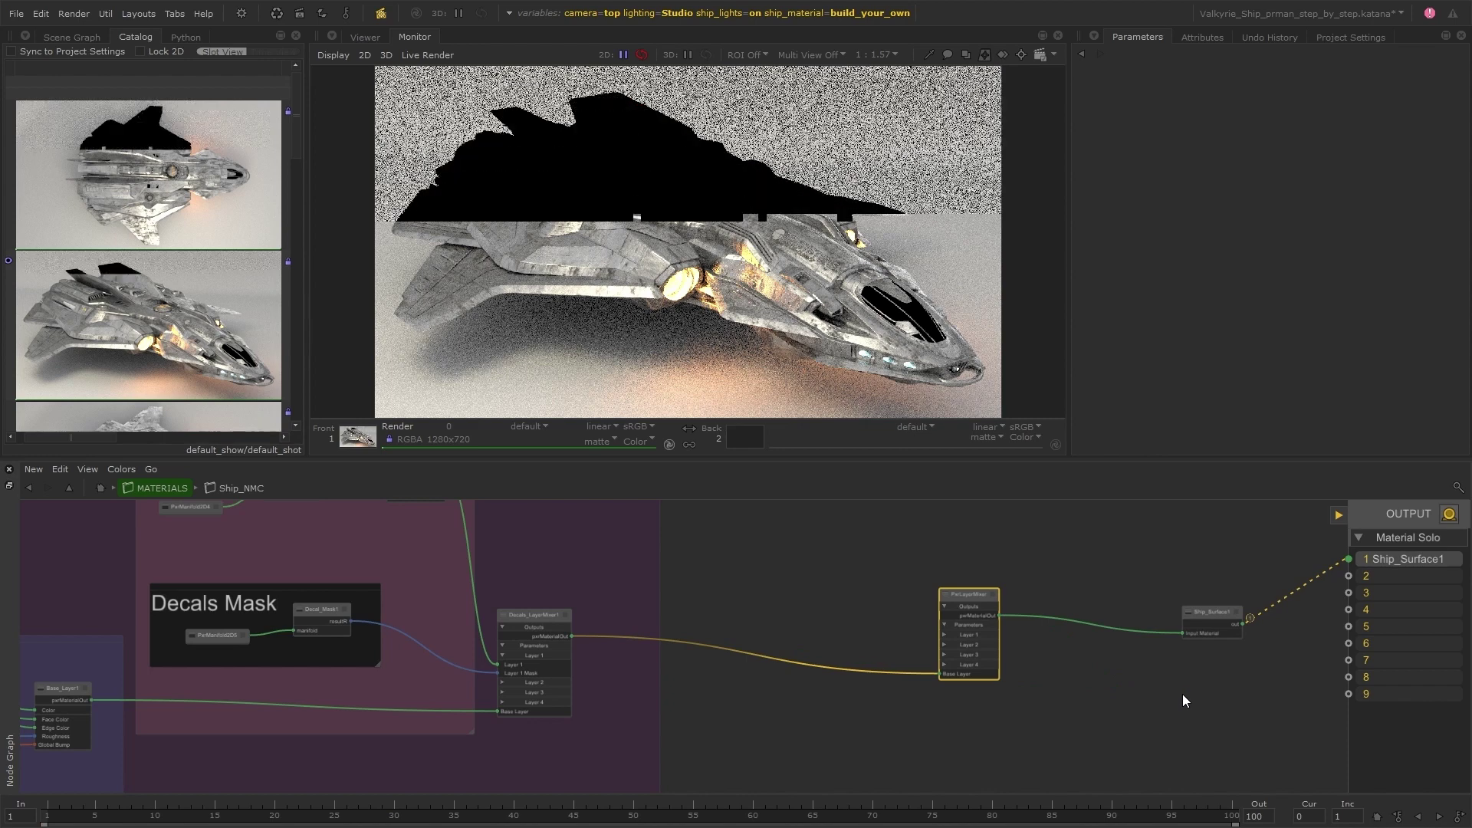
- Add a PxrCurvature node and connect its resultR output to the Layer 1 Mask input of PxrLayerMixer
left_click(825, 530)
key("Tab")
type("c")
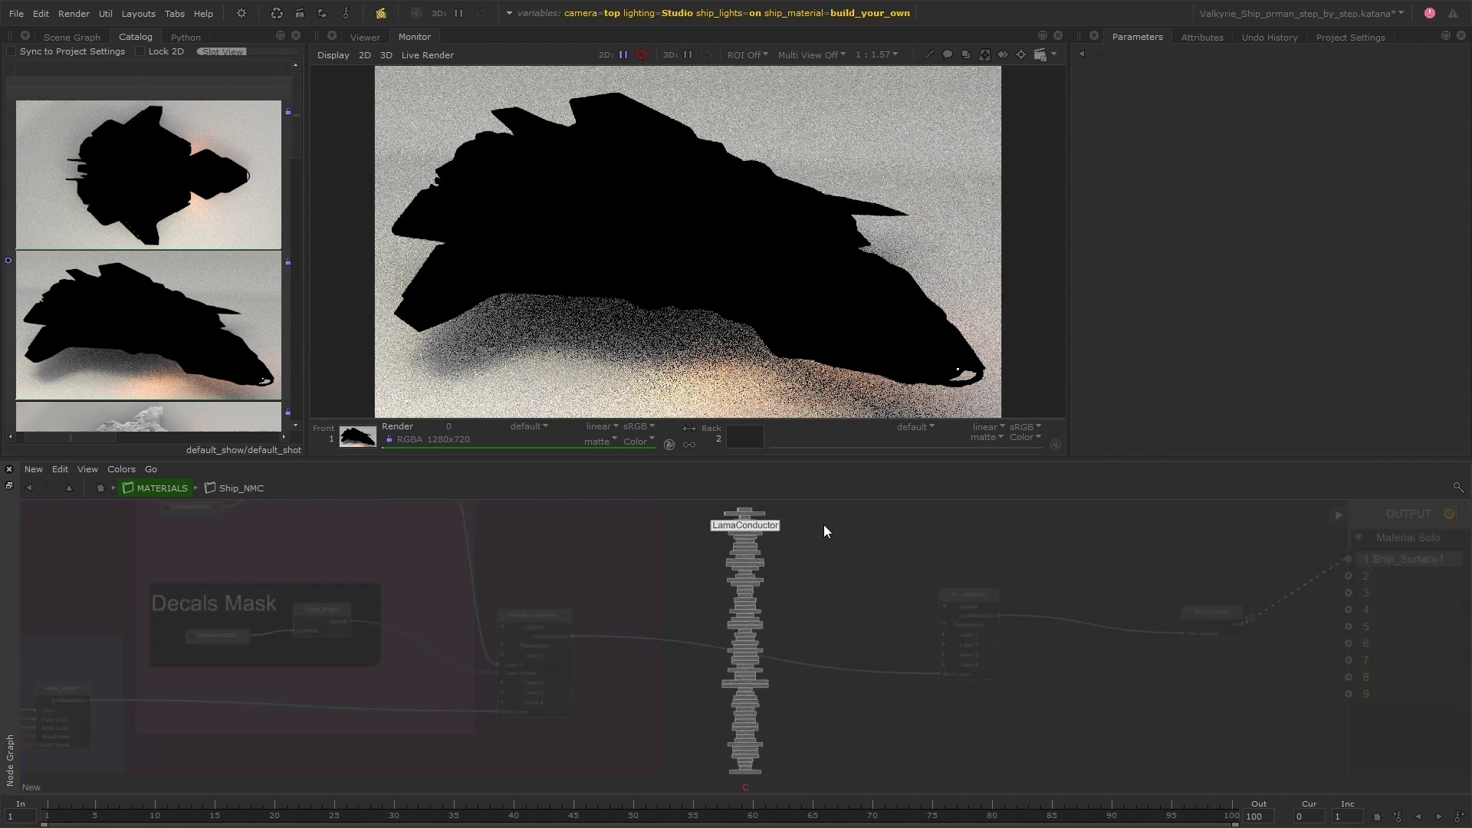
type("urv")
key("Return")
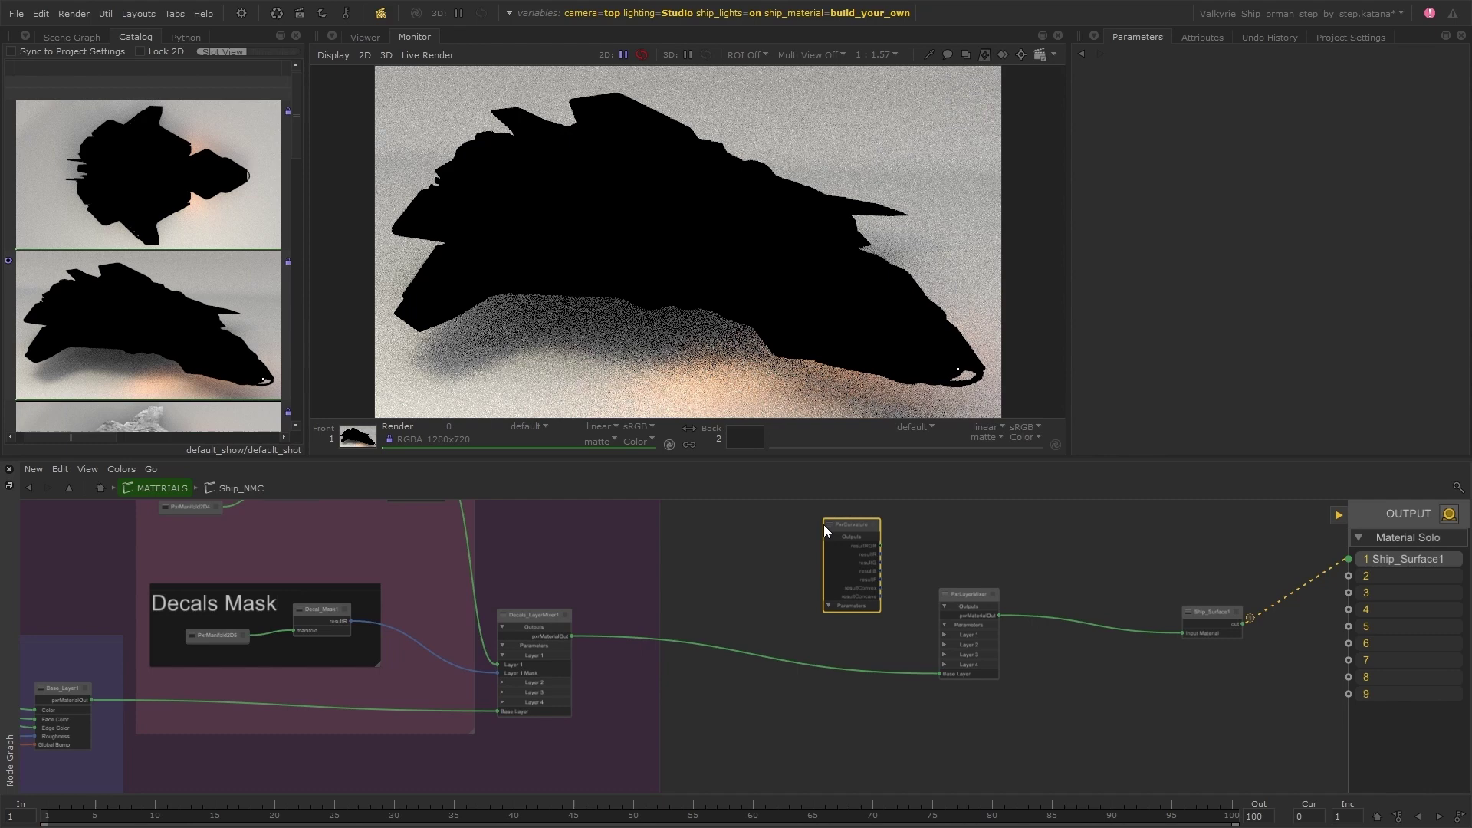
left_click_drag(824, 525, 782, 550)
scroll(848, 583, "up", 3)
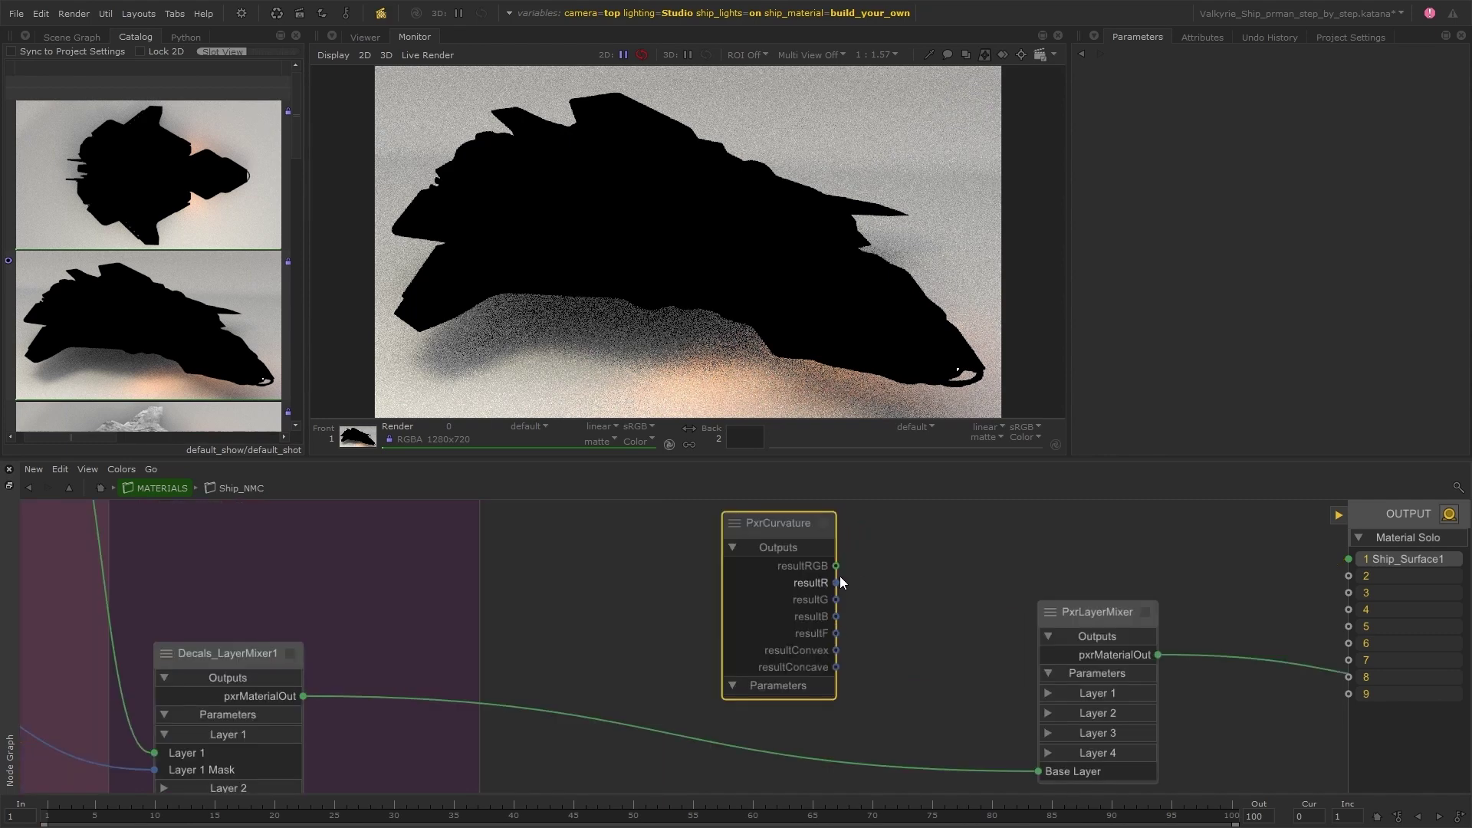
left_click(1050, 693)
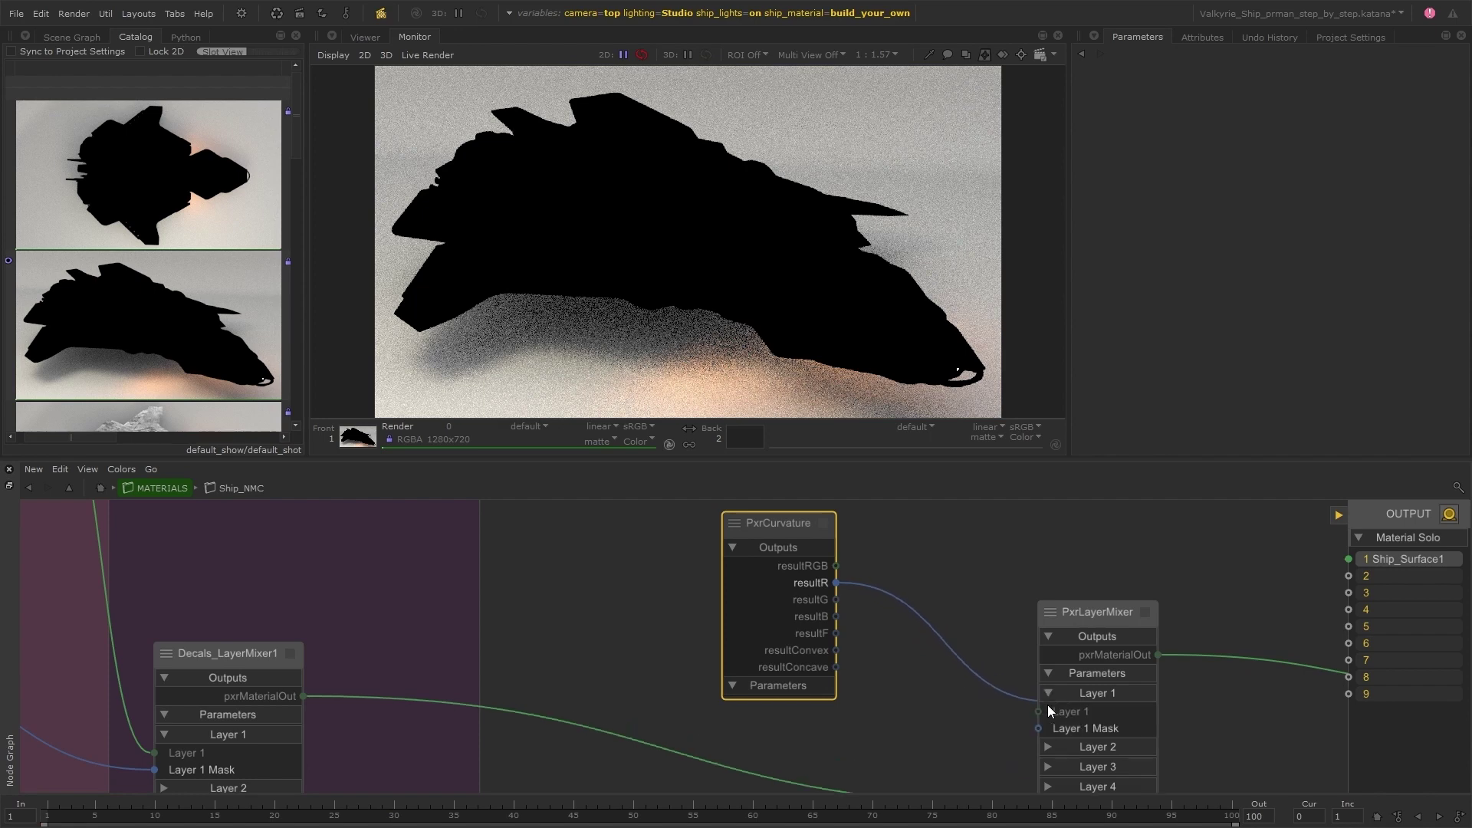
scroll(939, 604, "down", 3)
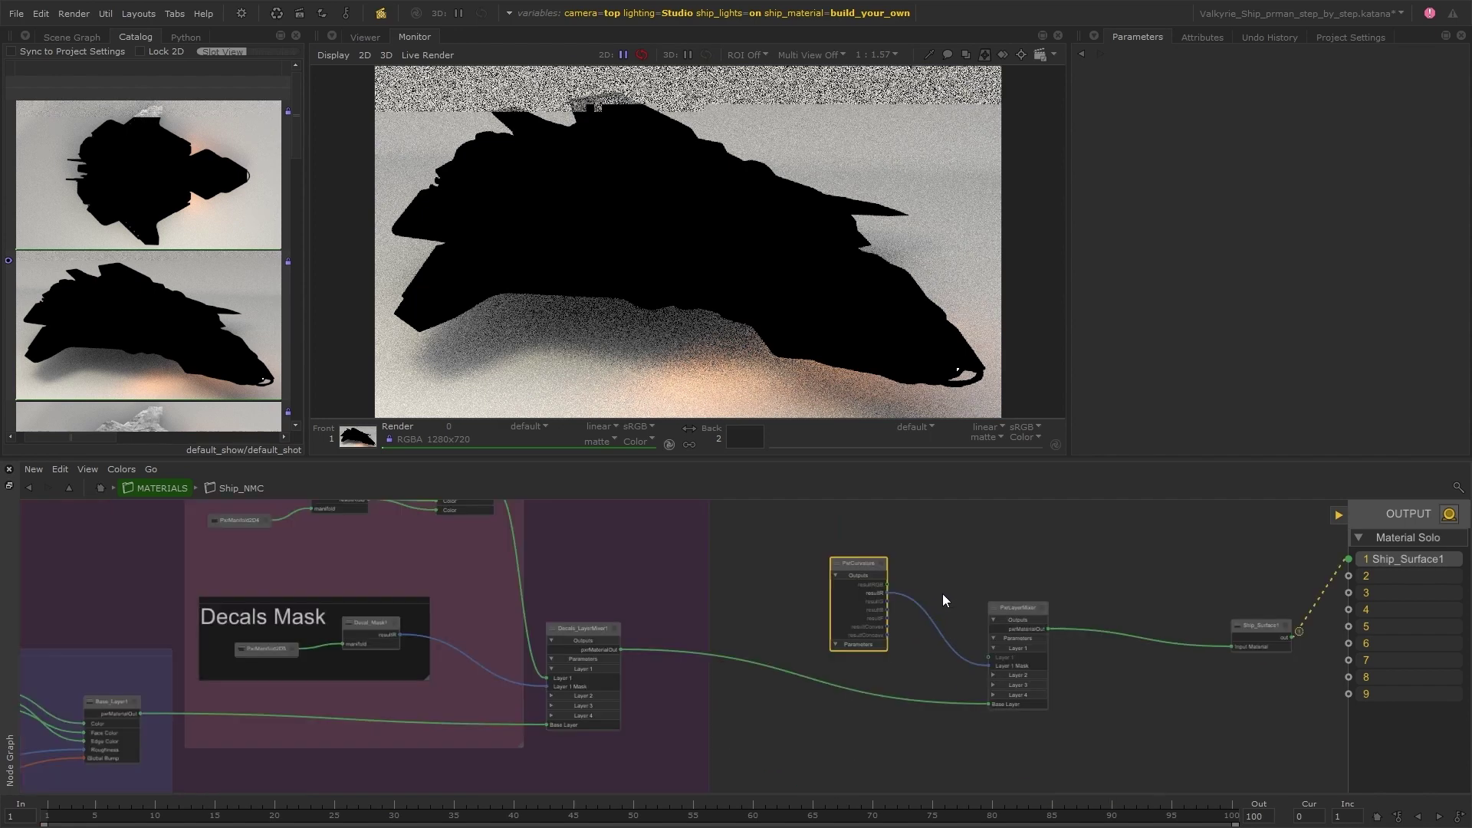
- Add a PxrFractal node and place it directly above PxrCurvature
middle_click_drag(941, 597, 874, 671)
left_click_drag(799, 634, 794, 643)
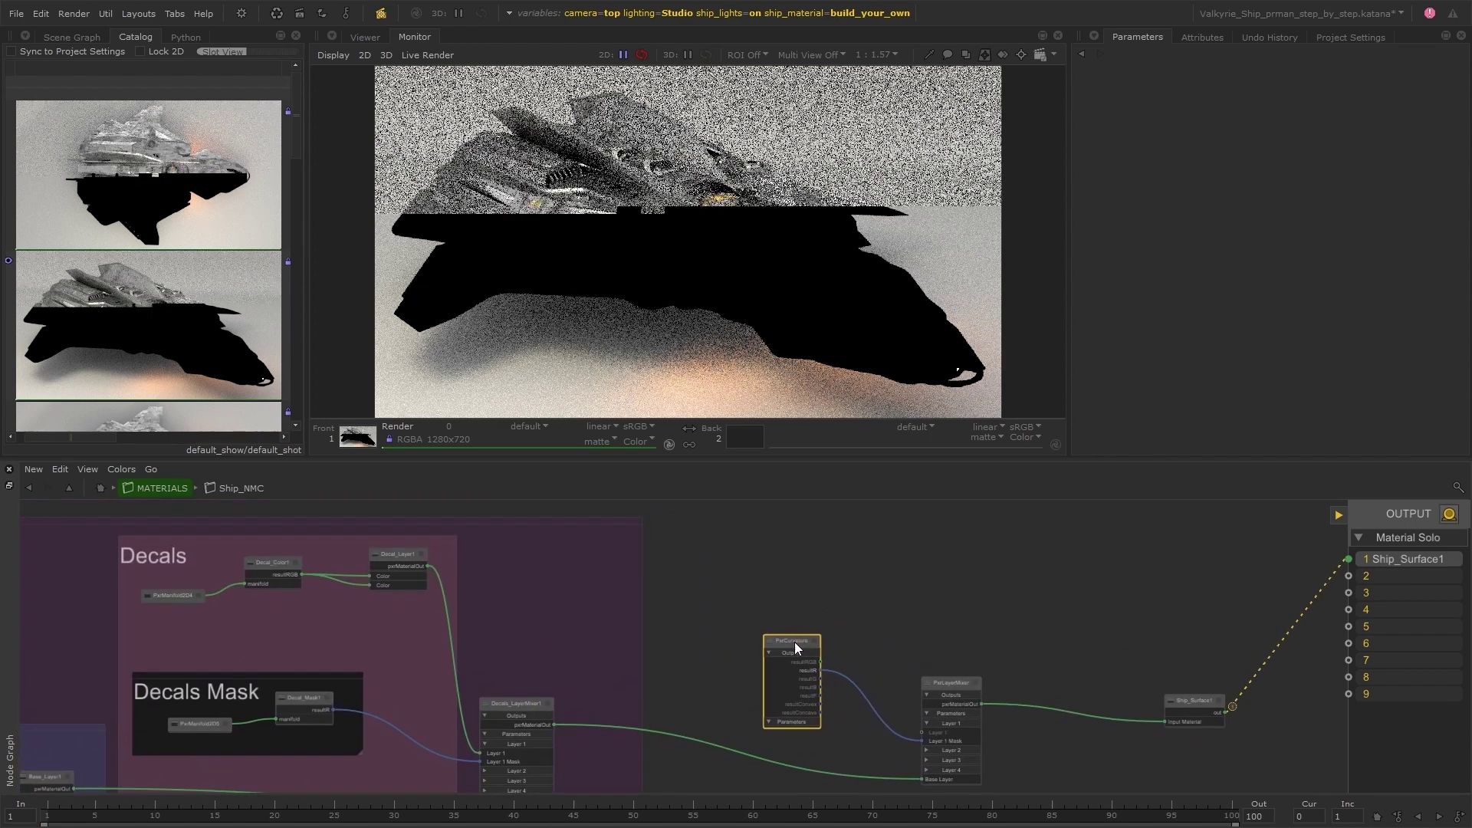
left_click(785, 582)
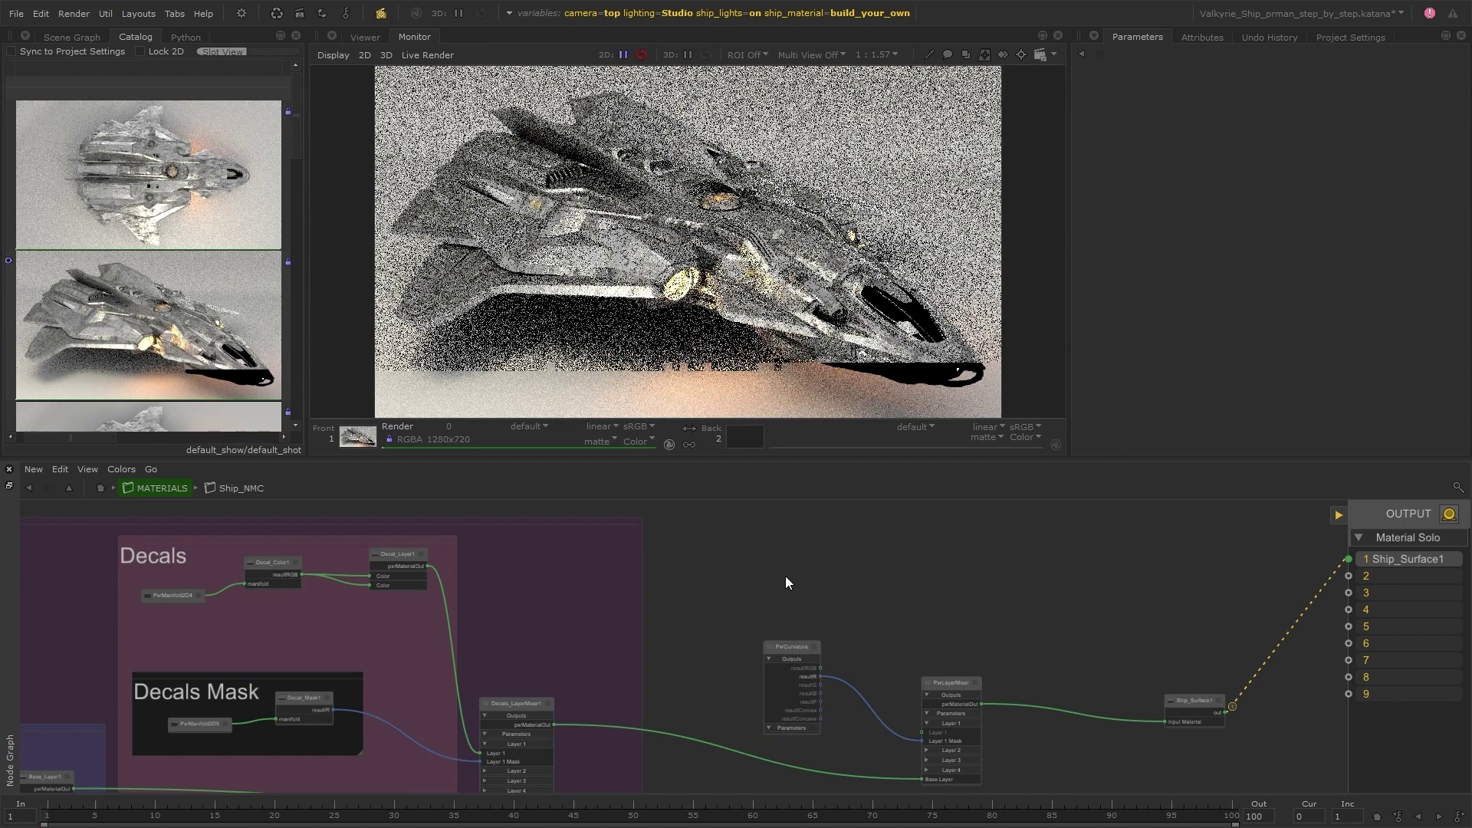
key("Tab")
type("fra")
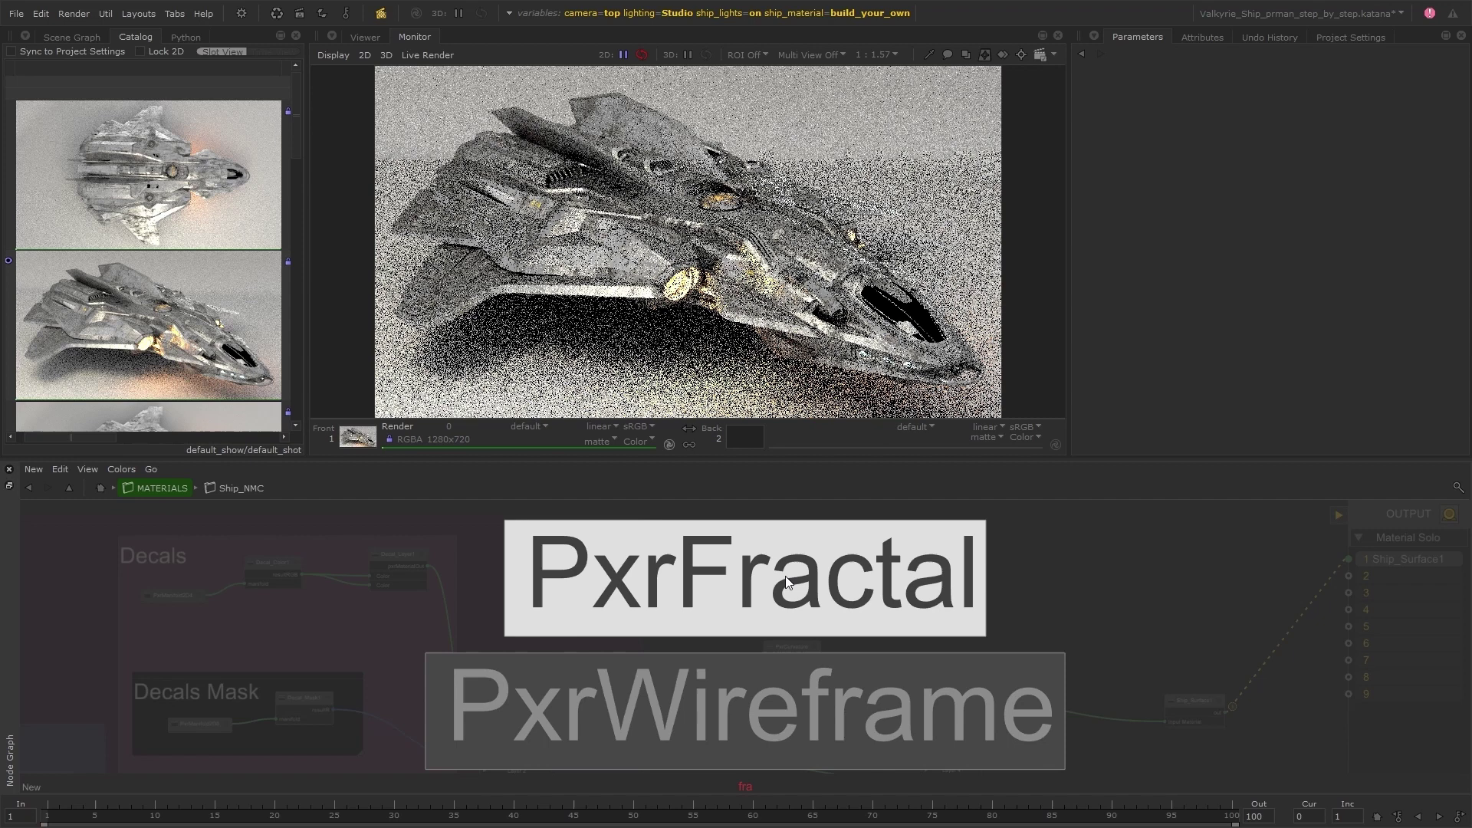
key("Return")
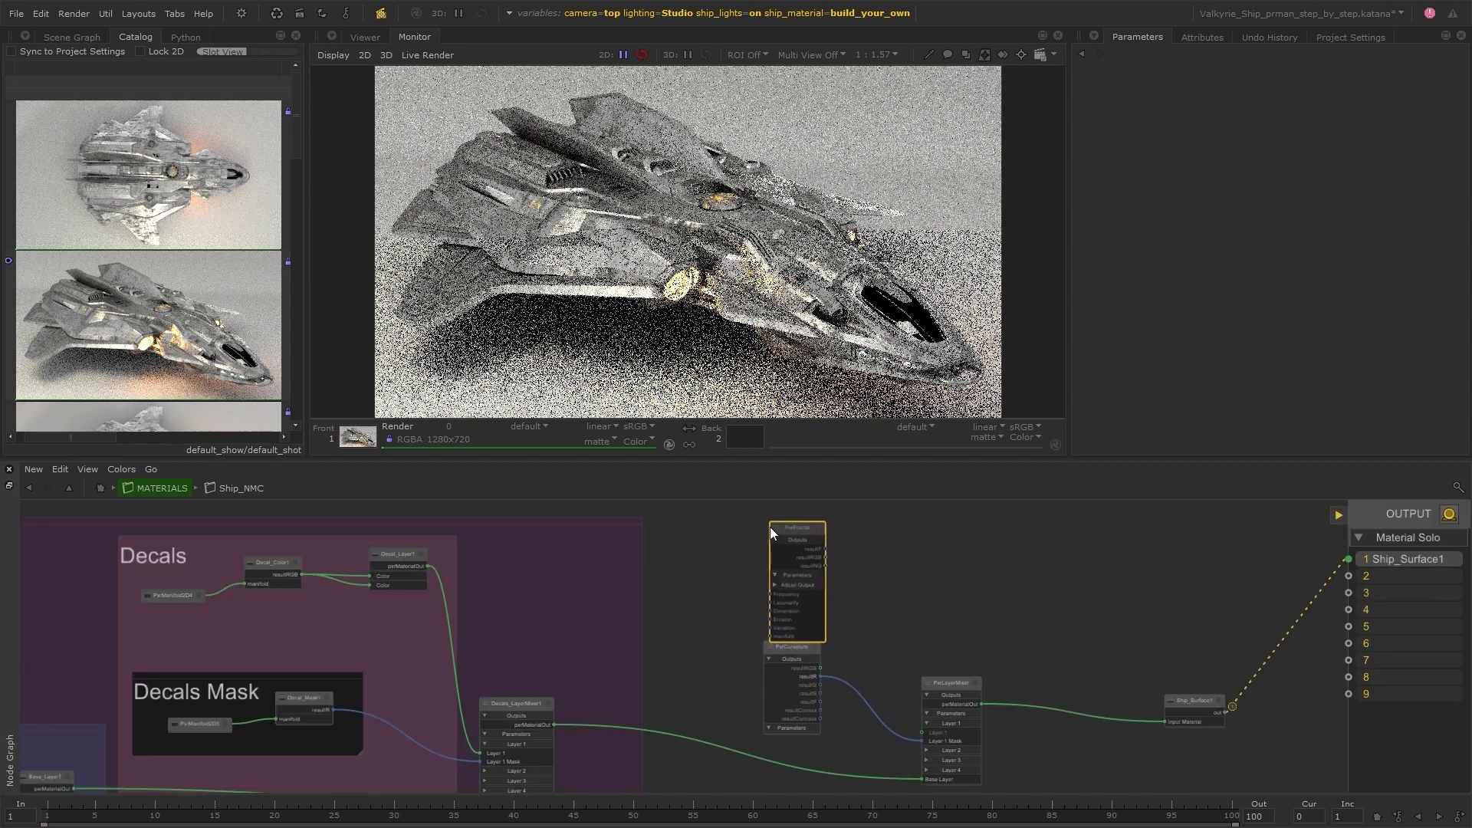
left_click(762, 520)
left_click(864, 539)
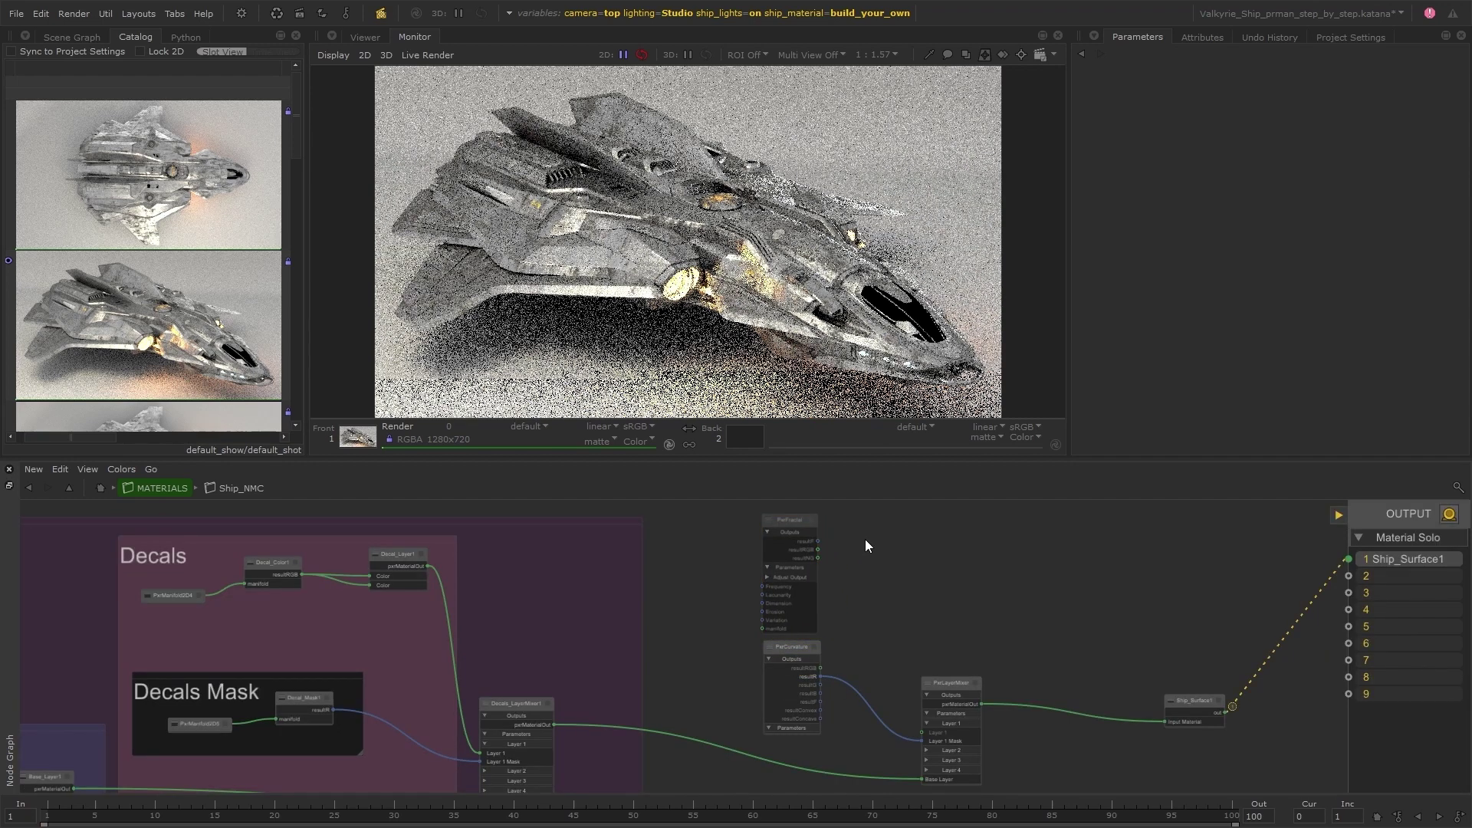
- Add a PxrLayer node, connecting PxrFractal's resultRGB to its Diffuse Color and its pxrMaterialOut to Layer 1 of PxrLayerMixer
key("Tab")
type("lay")
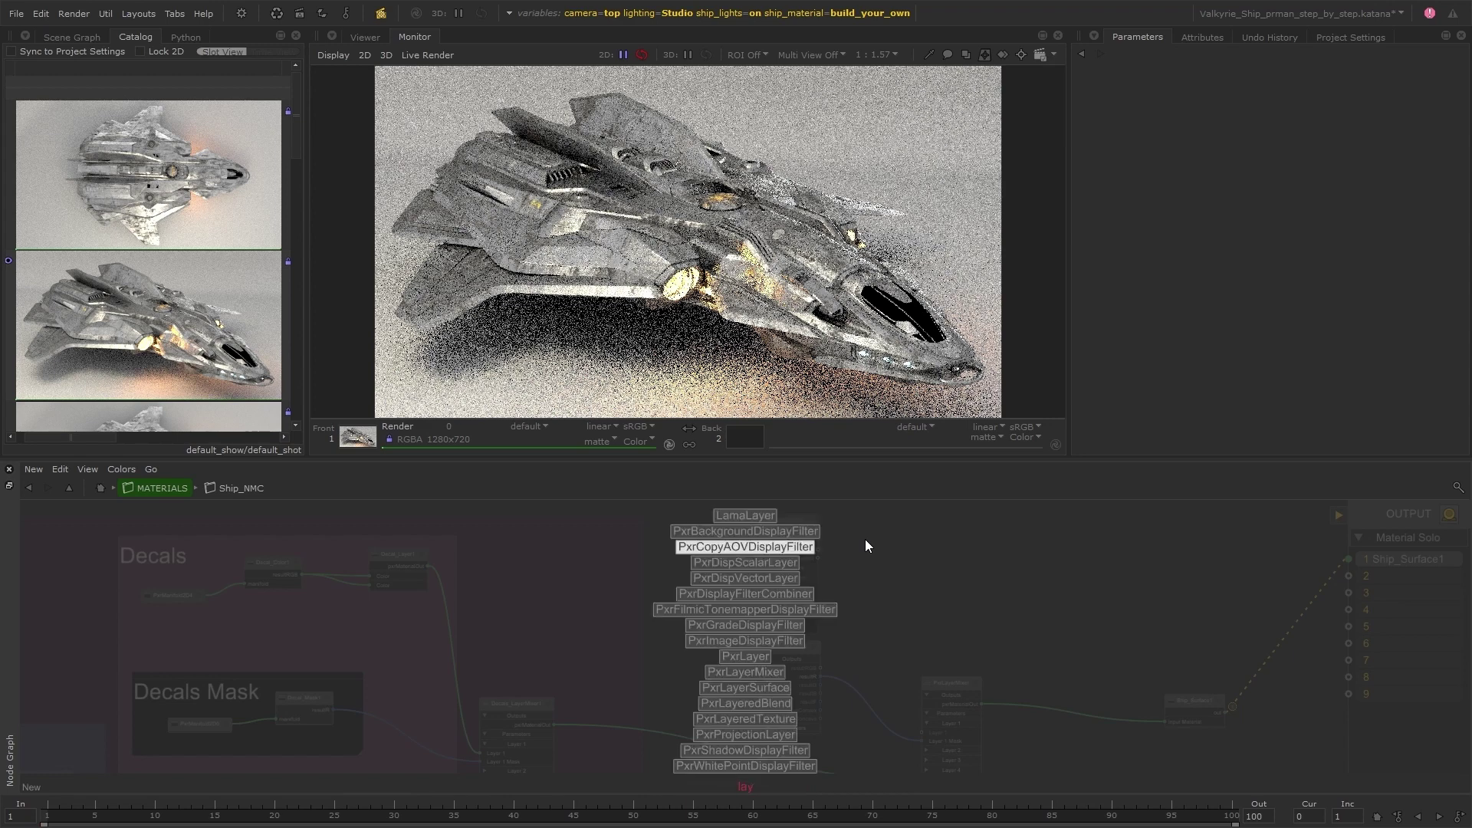
left_click(766, 655)
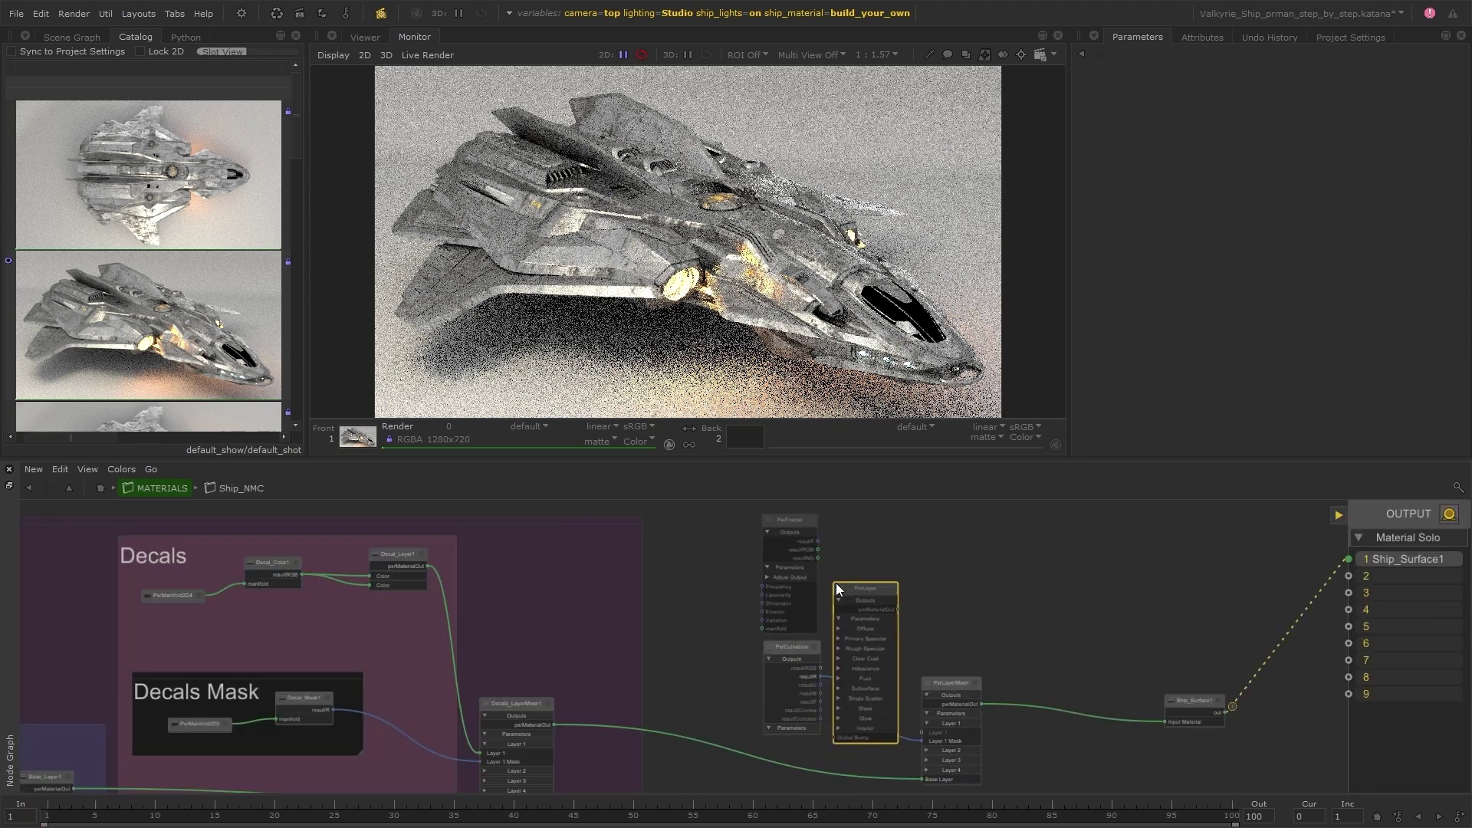
left_click(850, 526)
left_click_drag(818, 550, 857, 565)
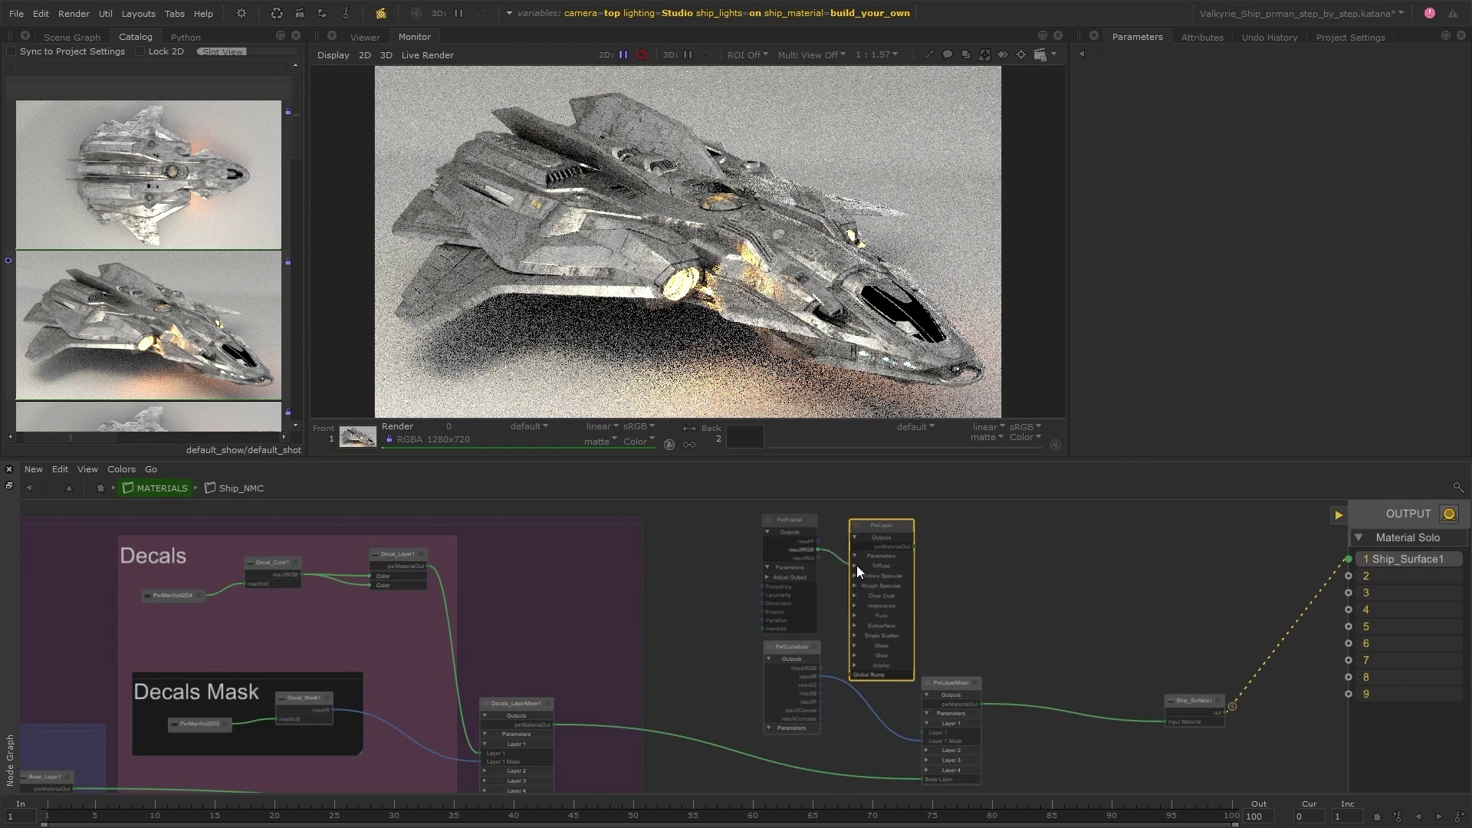
left_click(923, 732)
- Collapse PxrFractal, PxrCurvature and PxrLayer to their connected ports only, and arrange them compactly beside PxrLayerMixer
left_click(790, 628, "shift")
left_click(797, 667, "shift")
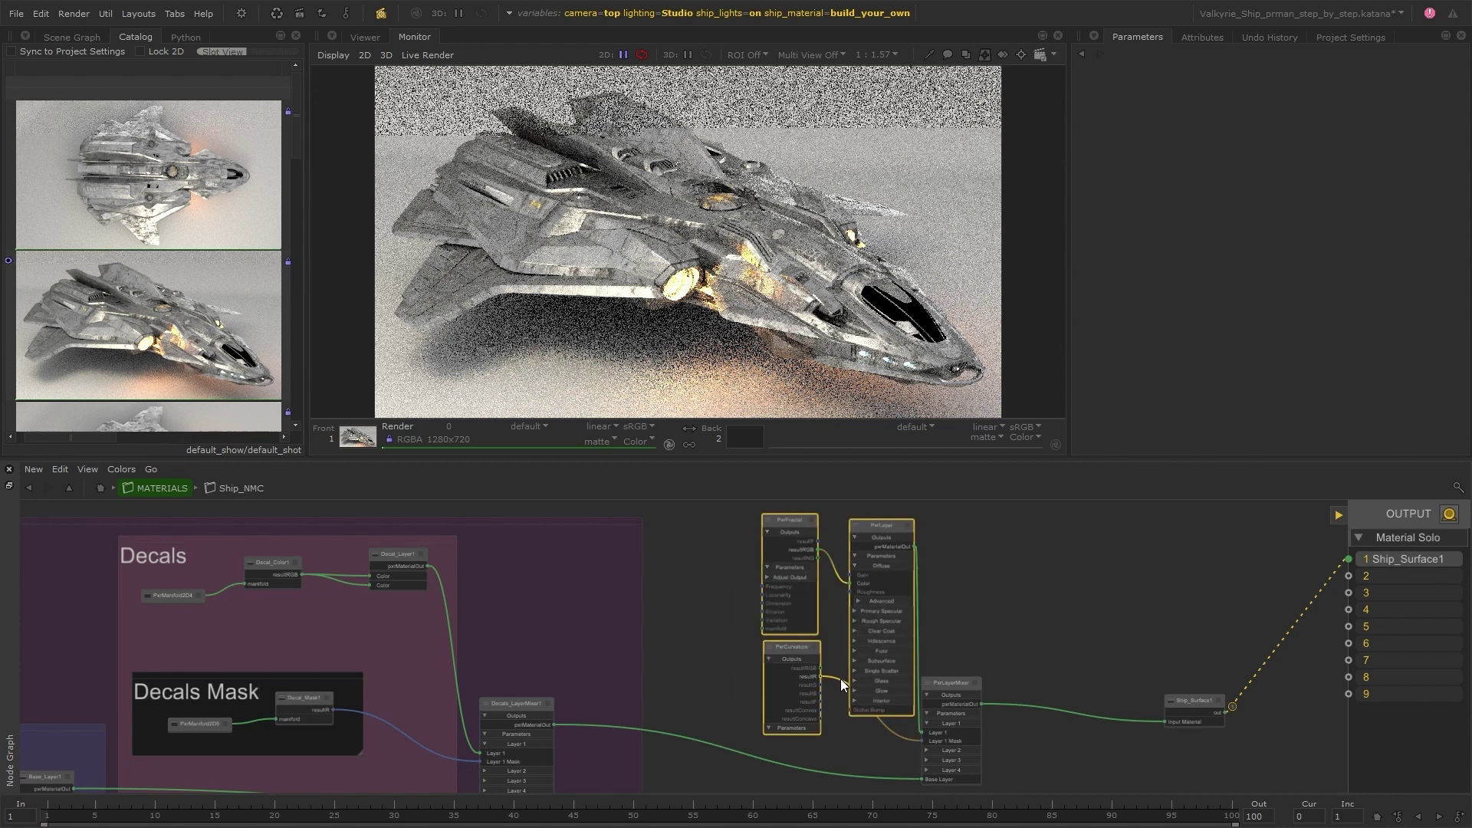
key("alt+2")
left_click(954, 558)
left_click_drag(808, 656, 809, 719)
left_click_drag(953, 686, 949, 631)
left_click_drag(795, 708, 801, 681)
left_click_drag(774, 581, 806, 621)
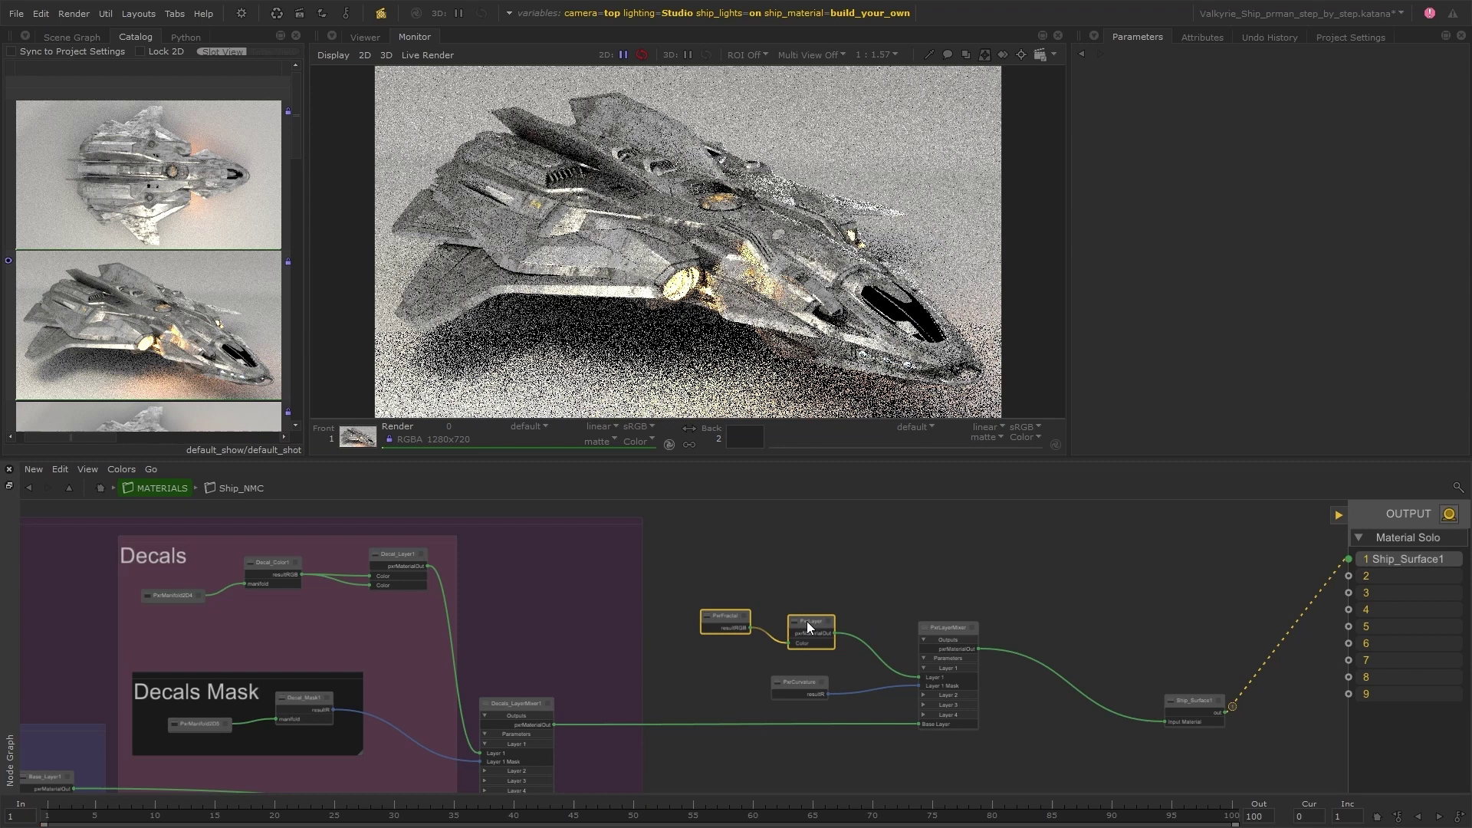
left_click(859, 569)
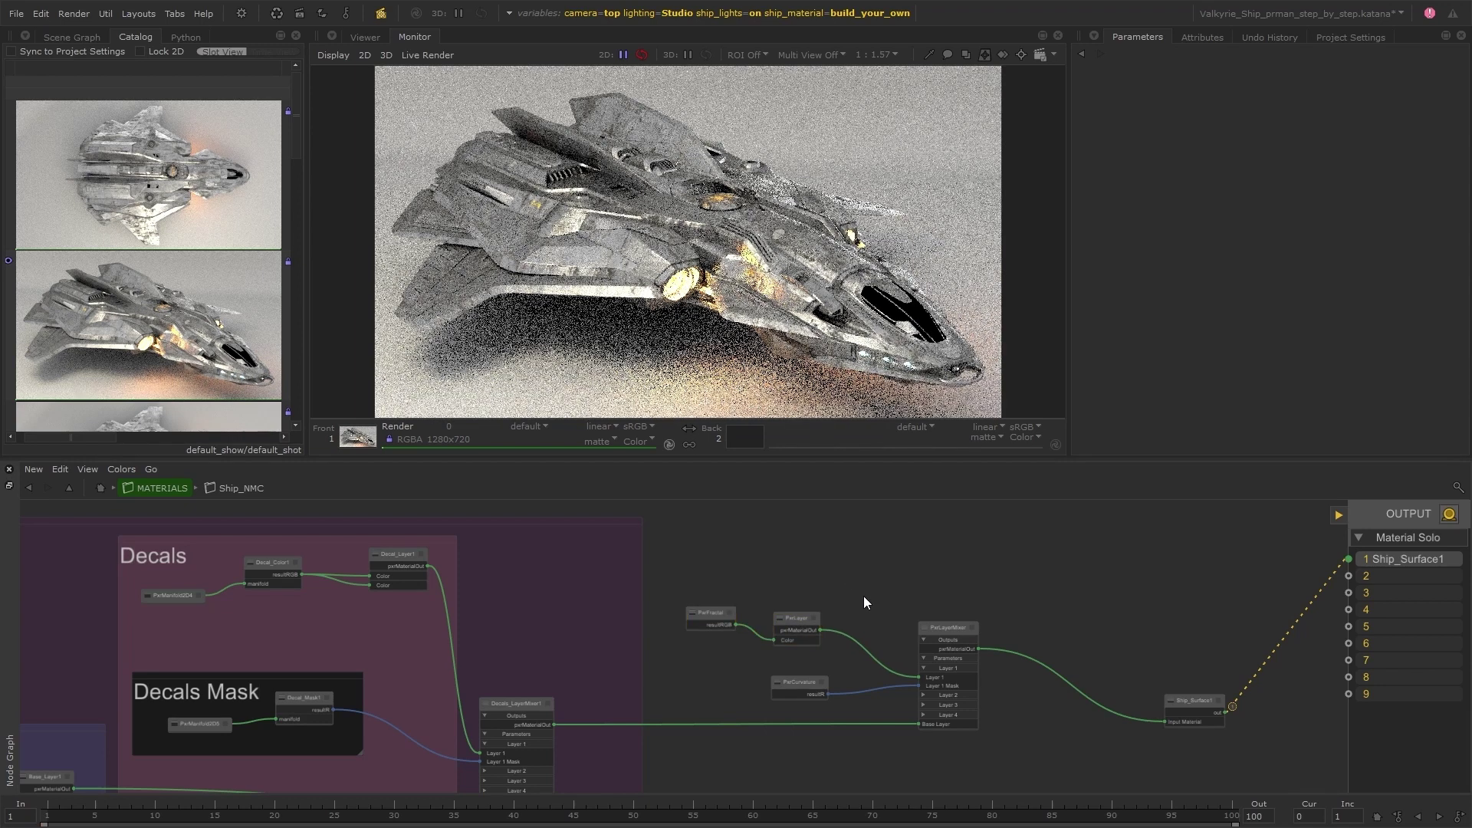
- Solo PxrFractal in slot 1 and PxrCurvature in slot 2, and switch the preview back to slot 1
scroll(863, 596, "up", 3)
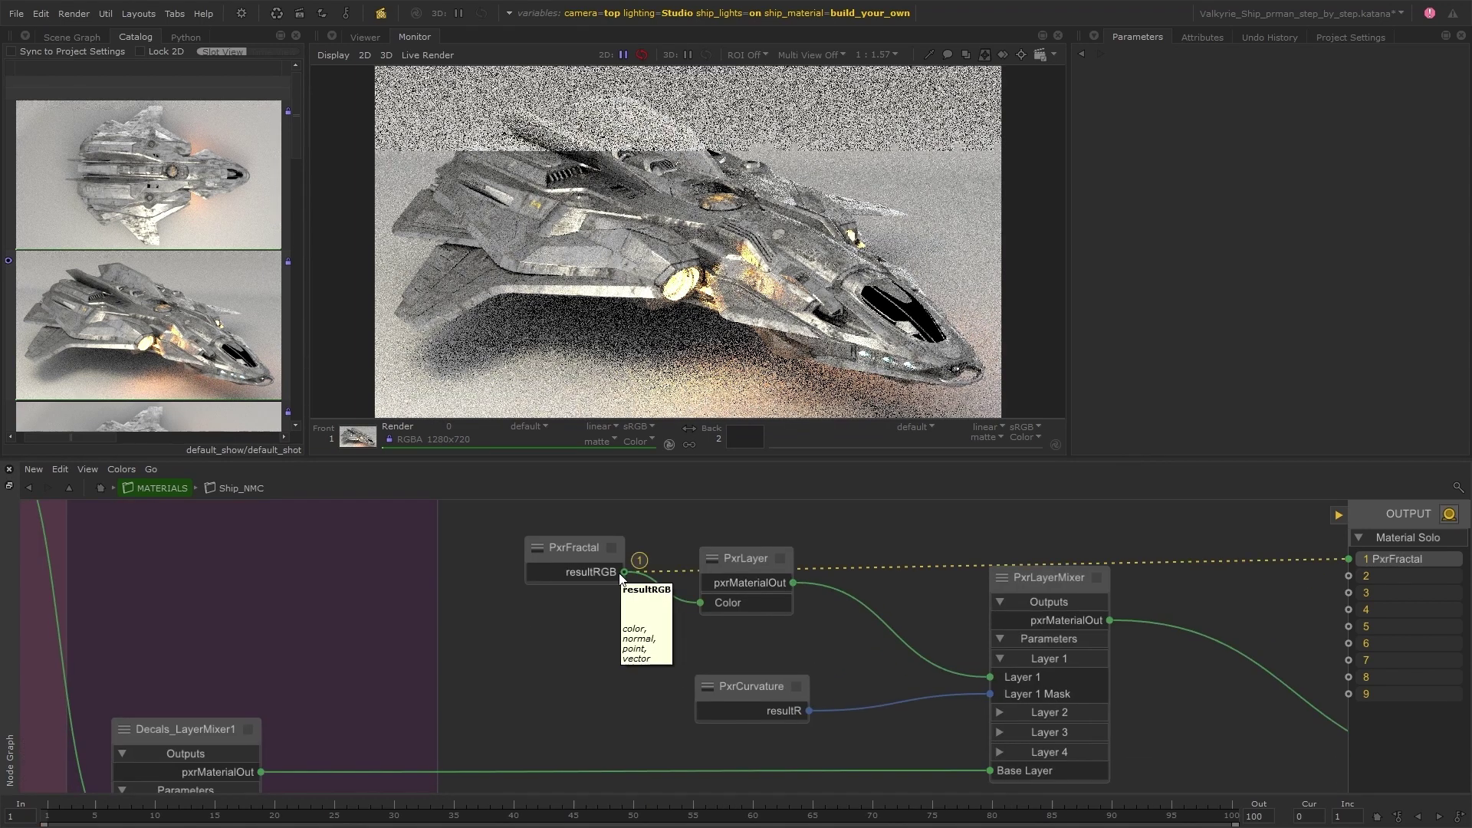
key("2")
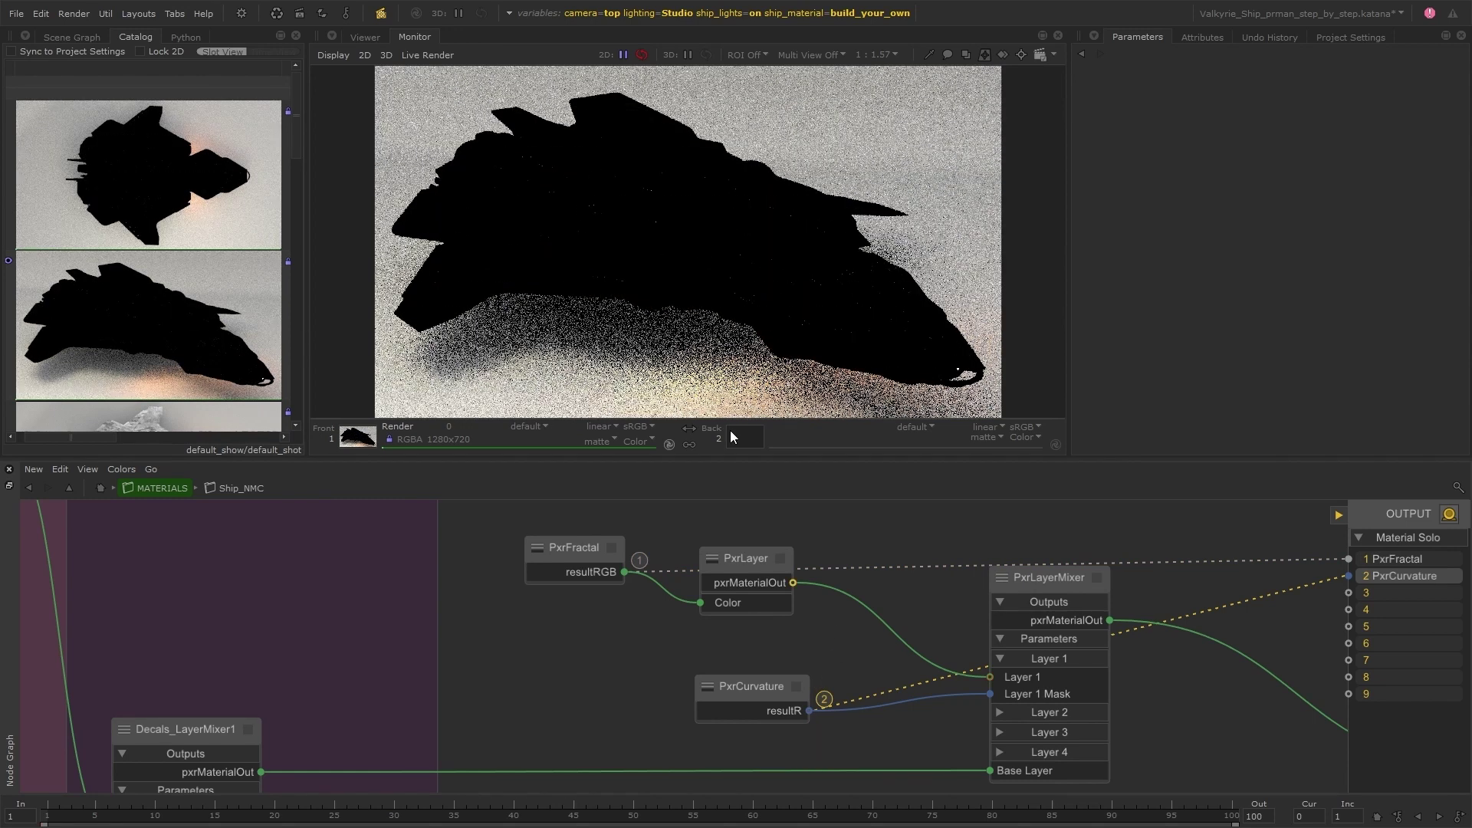
key("1")
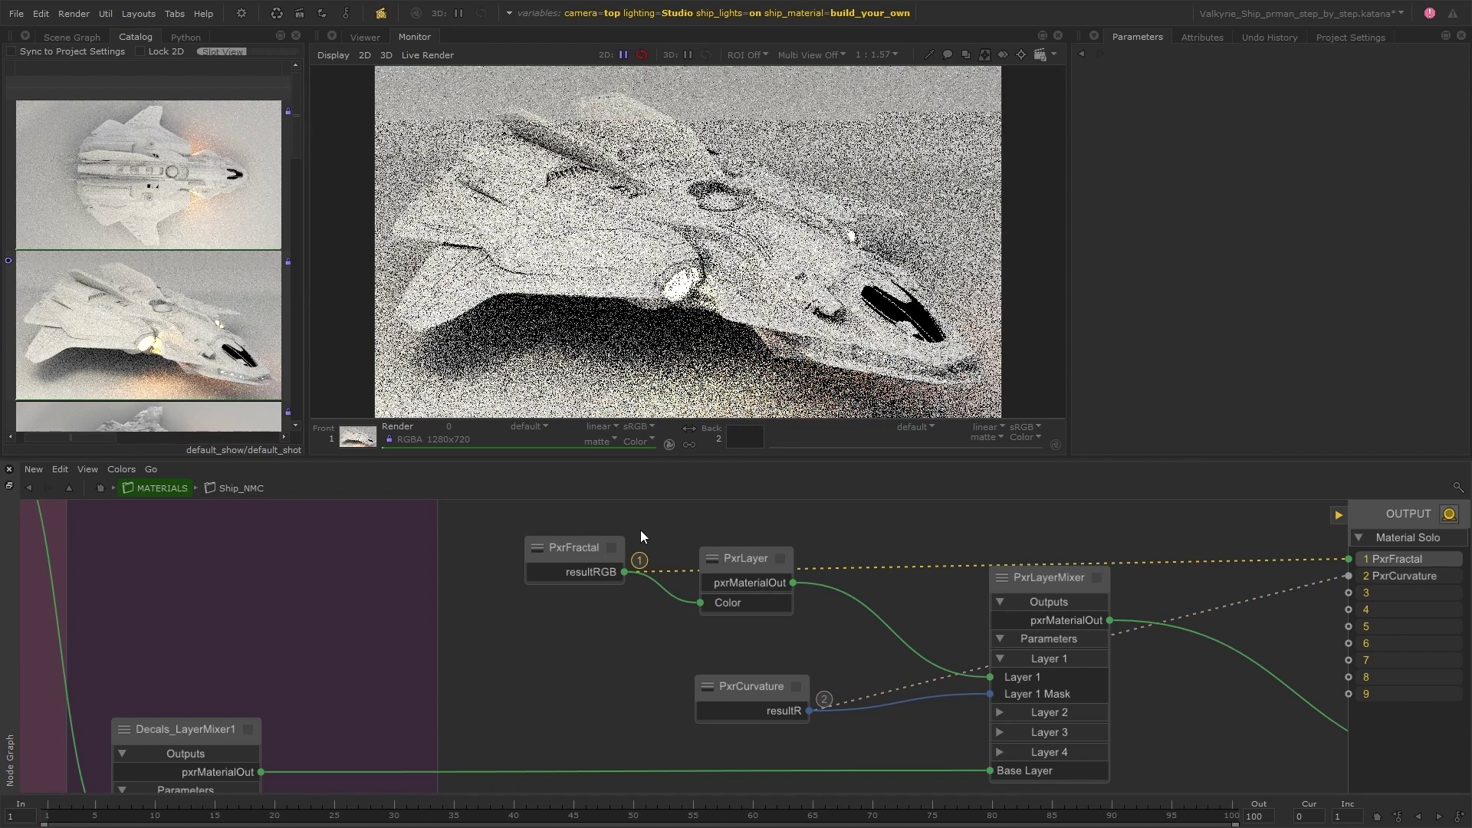
- Set PxrFractal's Color Scale to a light brown of 0.3323, 0.1491, 0.0378
left_click(612, 546)
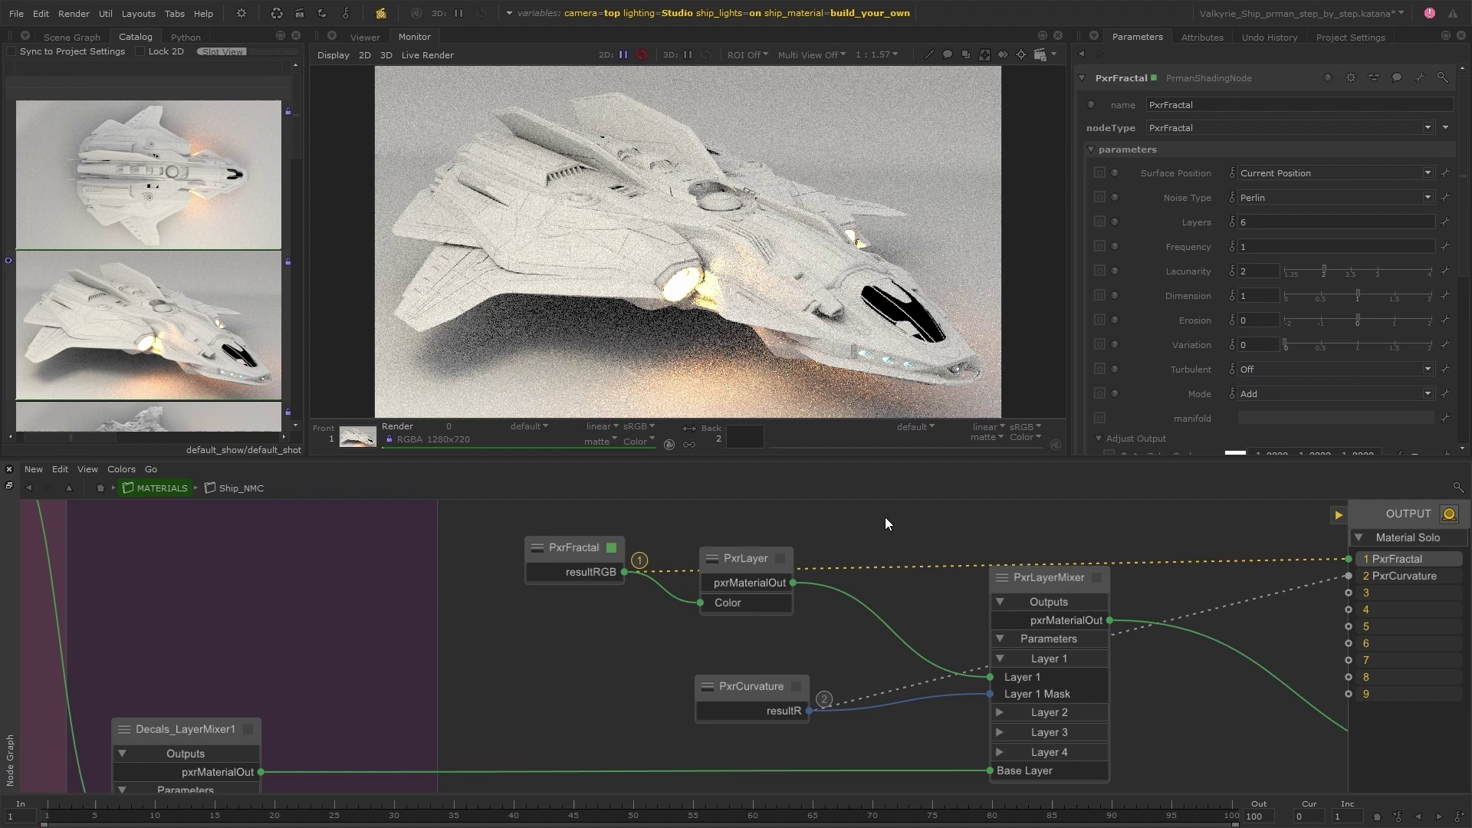
scroll(1457, 191, "down", 2)
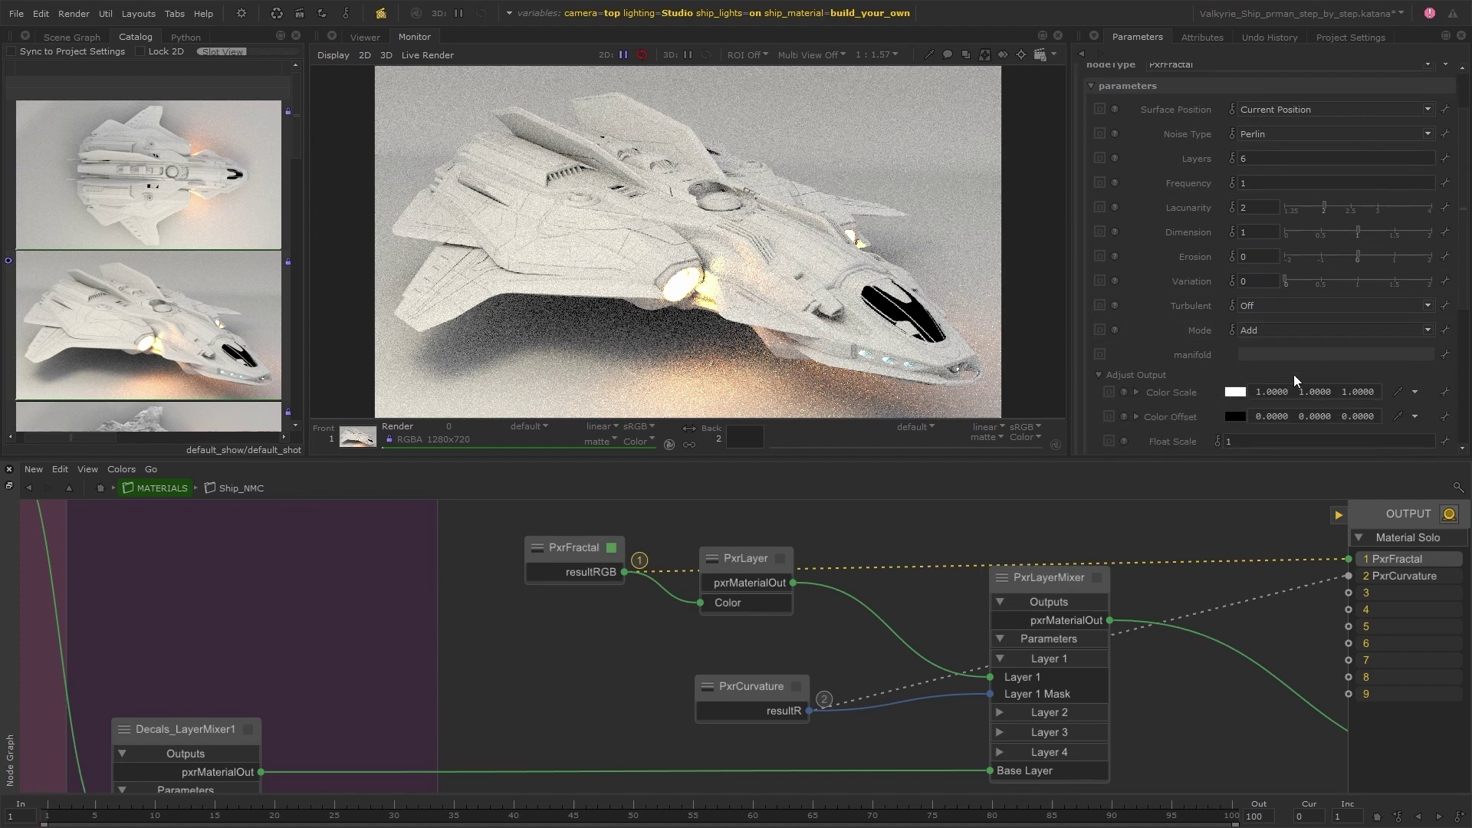
left_click(1229, 393)
left_click(952, 425)
left_click(955, 402)
left_click(957, 379)
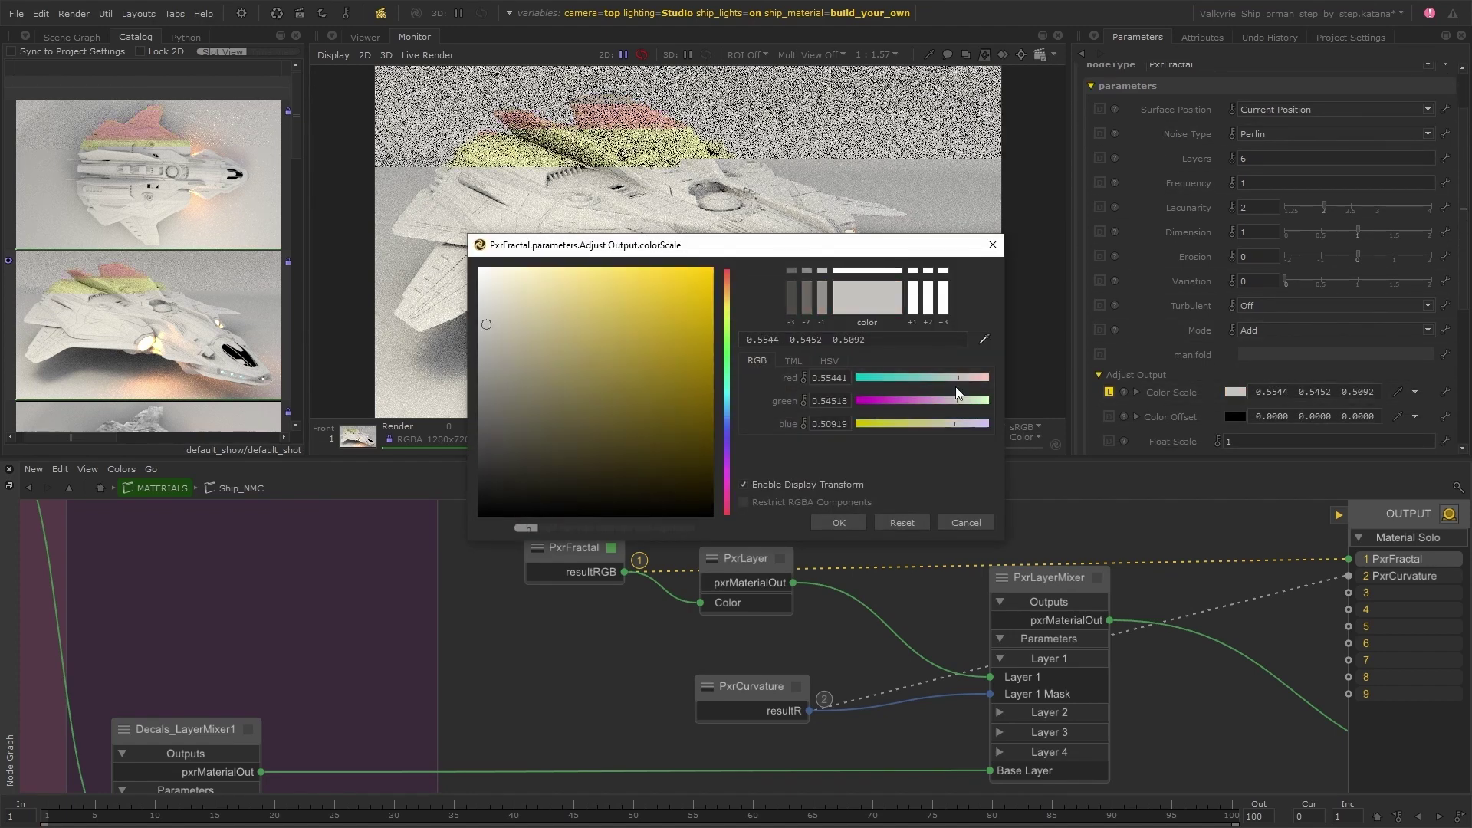
left_click(726, 291)
left_click(631, 362)
left_click_drag(631, 362, 631, 364)
left_click(838, 523)
- Set PxrFractal's Color Offset to a dark brown of 0.0809, 0.0207, 0.0048
left_click(1236, 416)
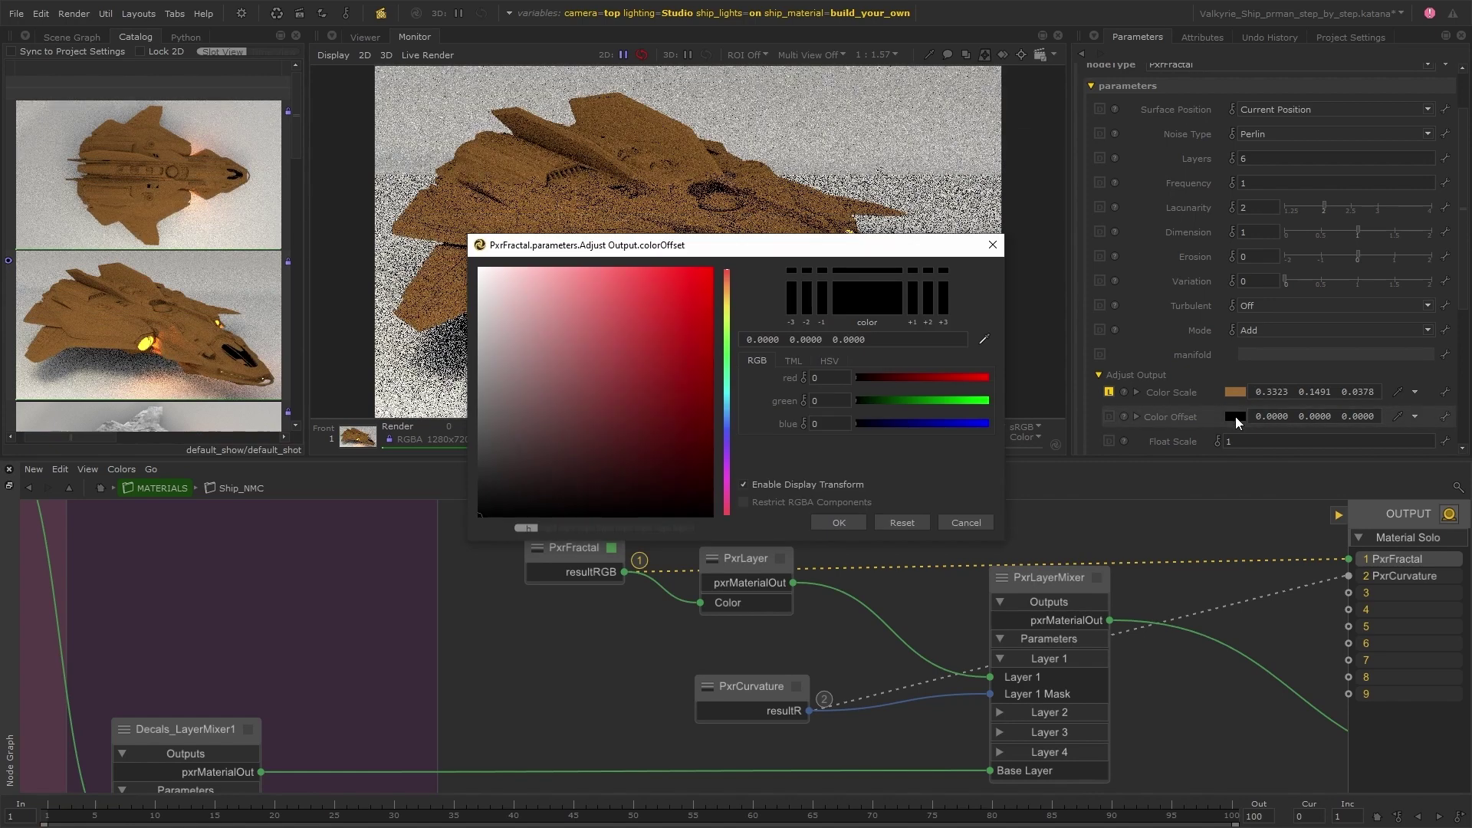
left_click(605, 357)
left_click(726, 291)
left_click(671, 379)
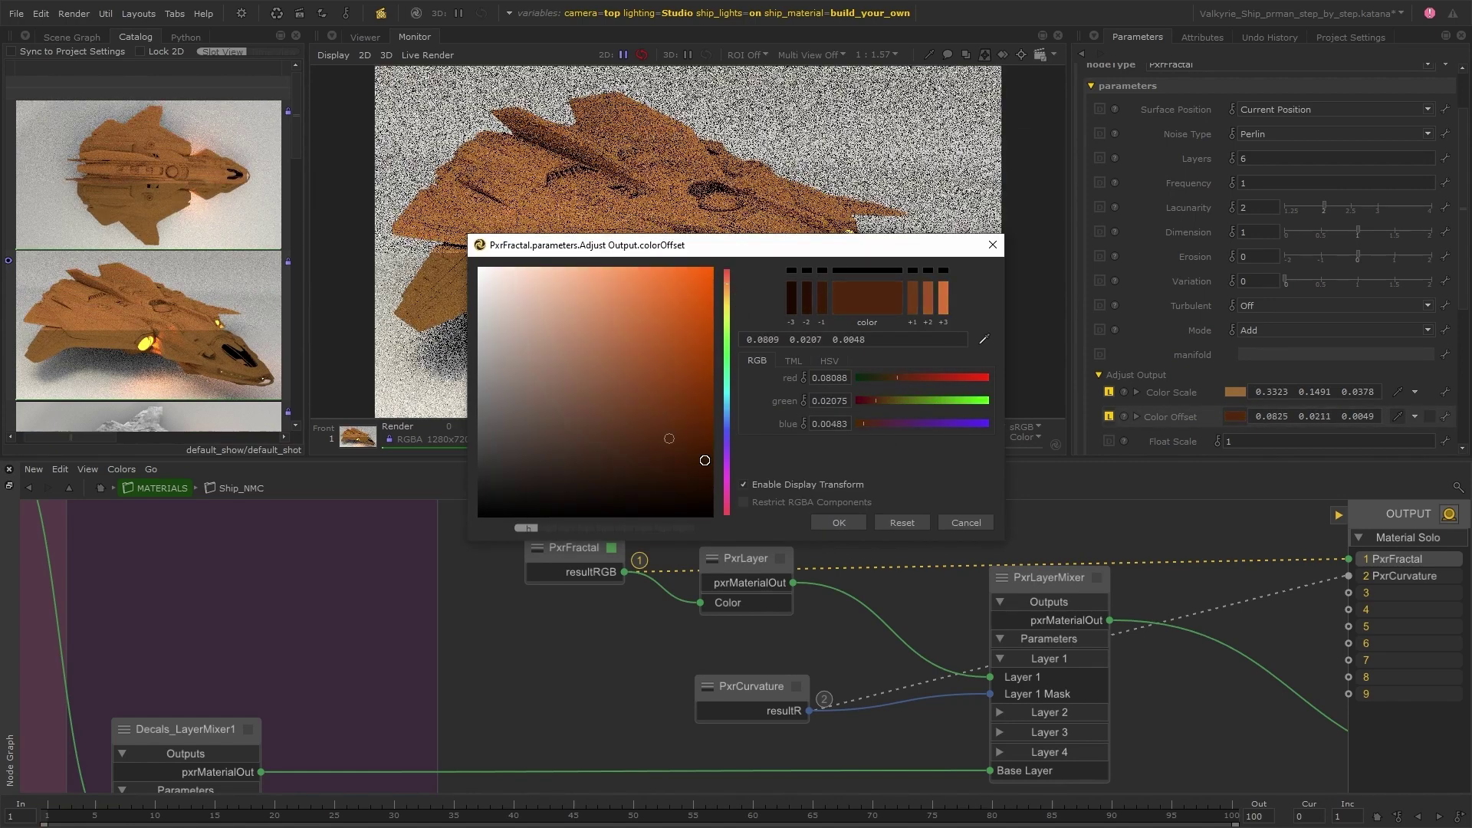
left_click(839, 522)
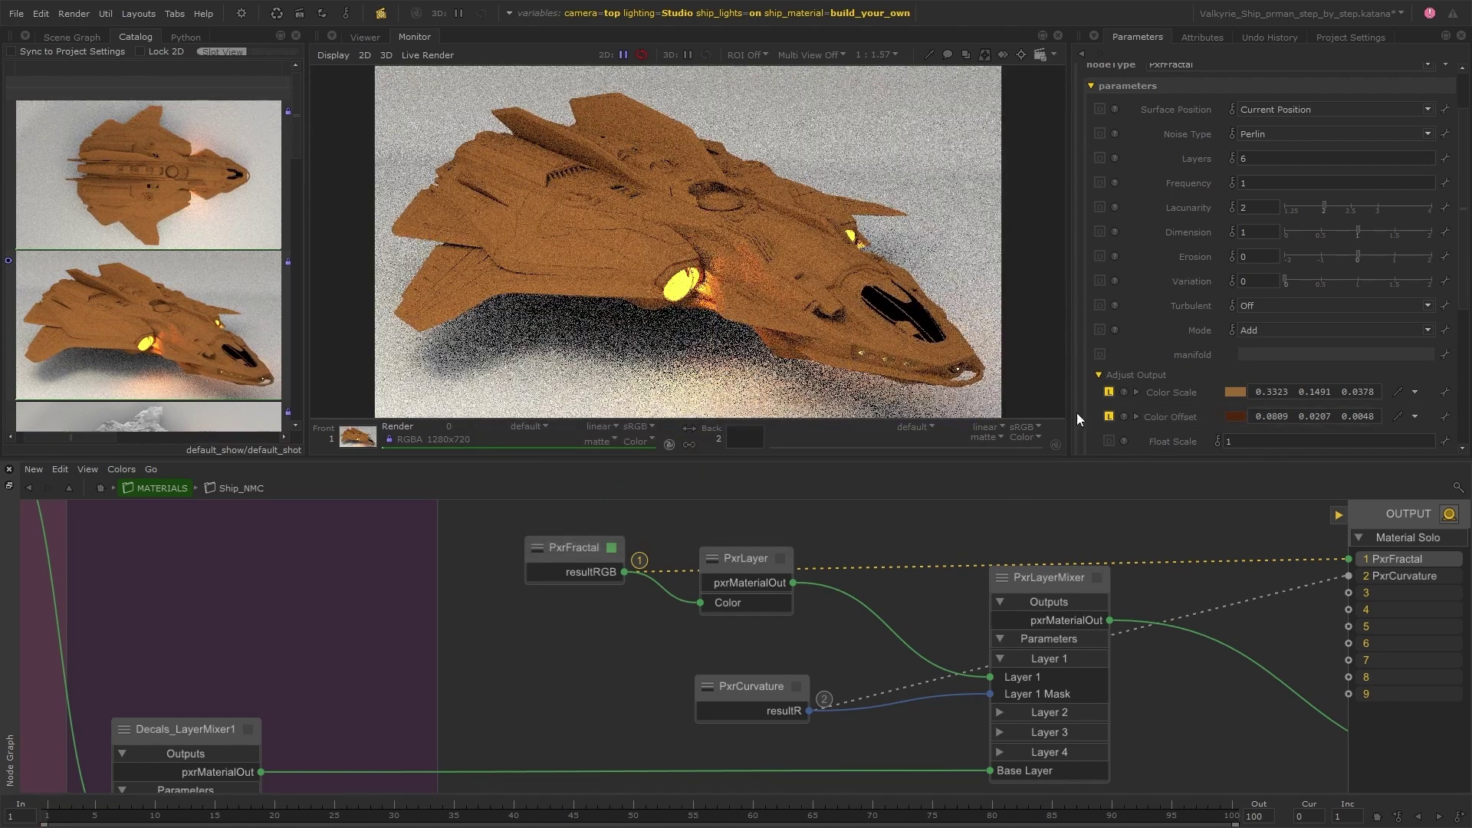
- Try PxrFractal Frequency values of 0.02 and 0.08, and settle on 0.05
left_click_drag(1219, 184, 1190, 184)
left_click(1286, 182)
type("0.02")
key("Return")
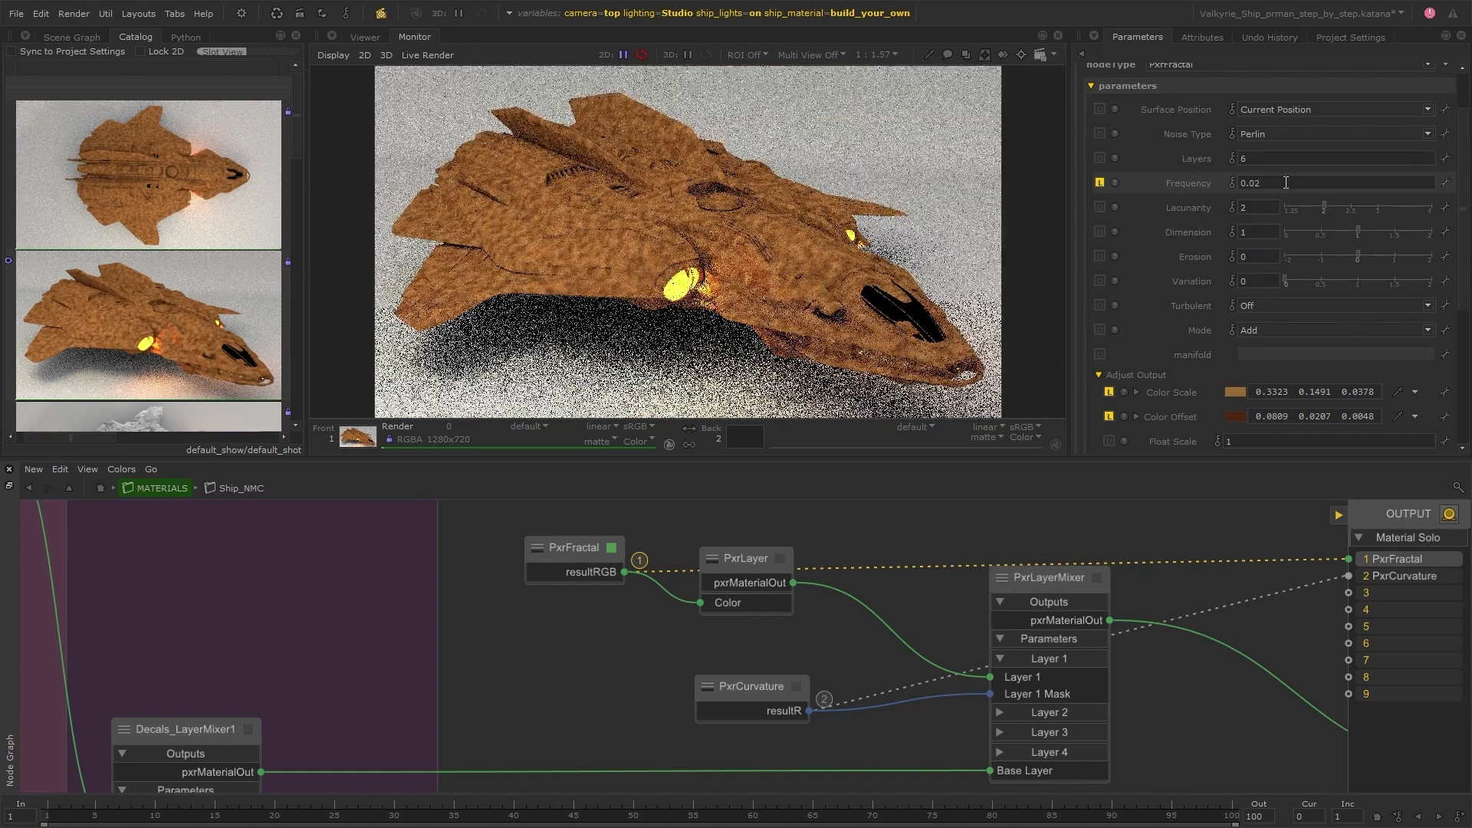
left_click_drag(1286, 182, 1255, 183)
type("8")
key("Return")
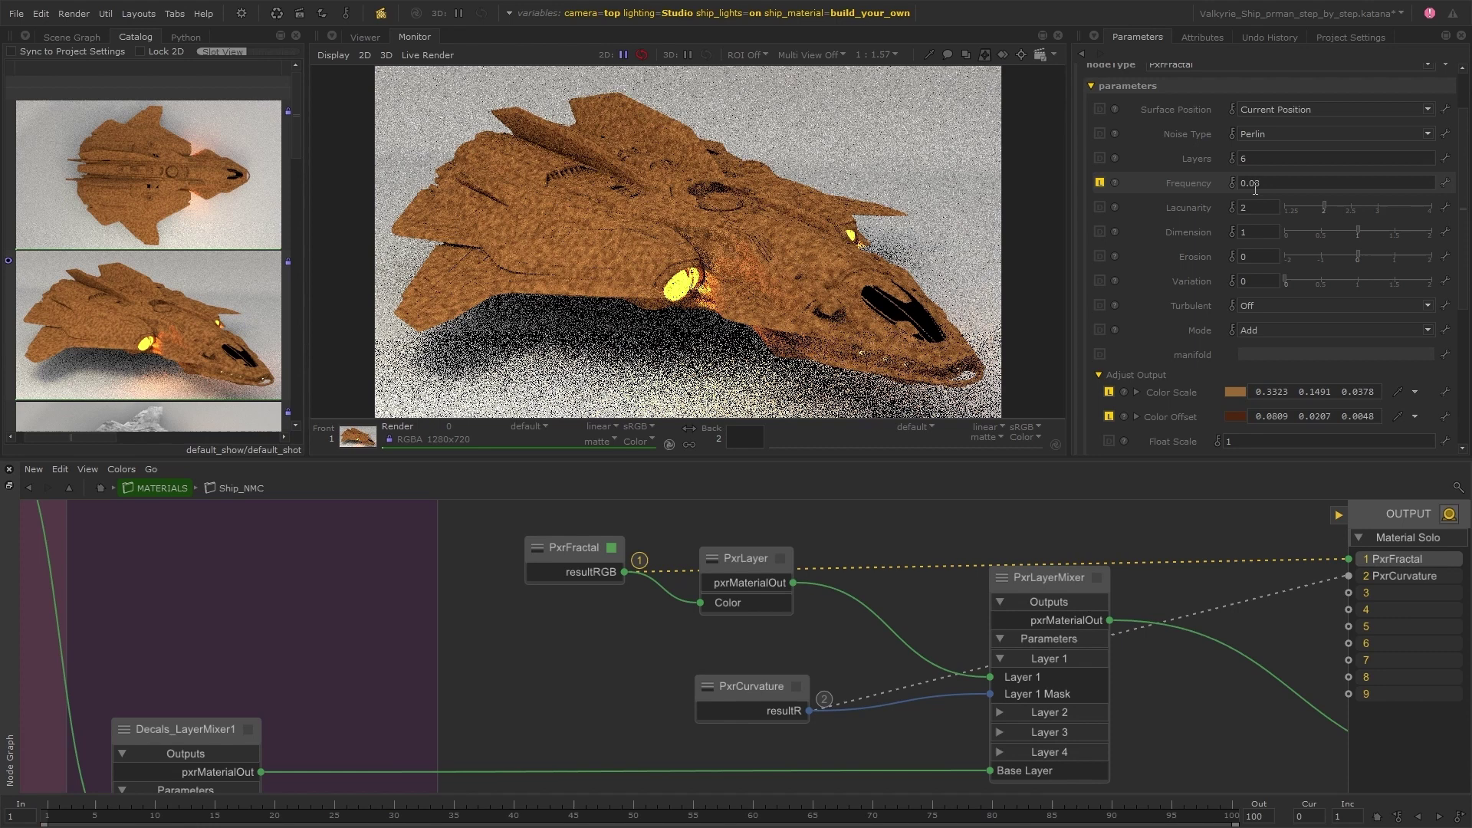
key("BackSpace")
type("5")
key("Return")
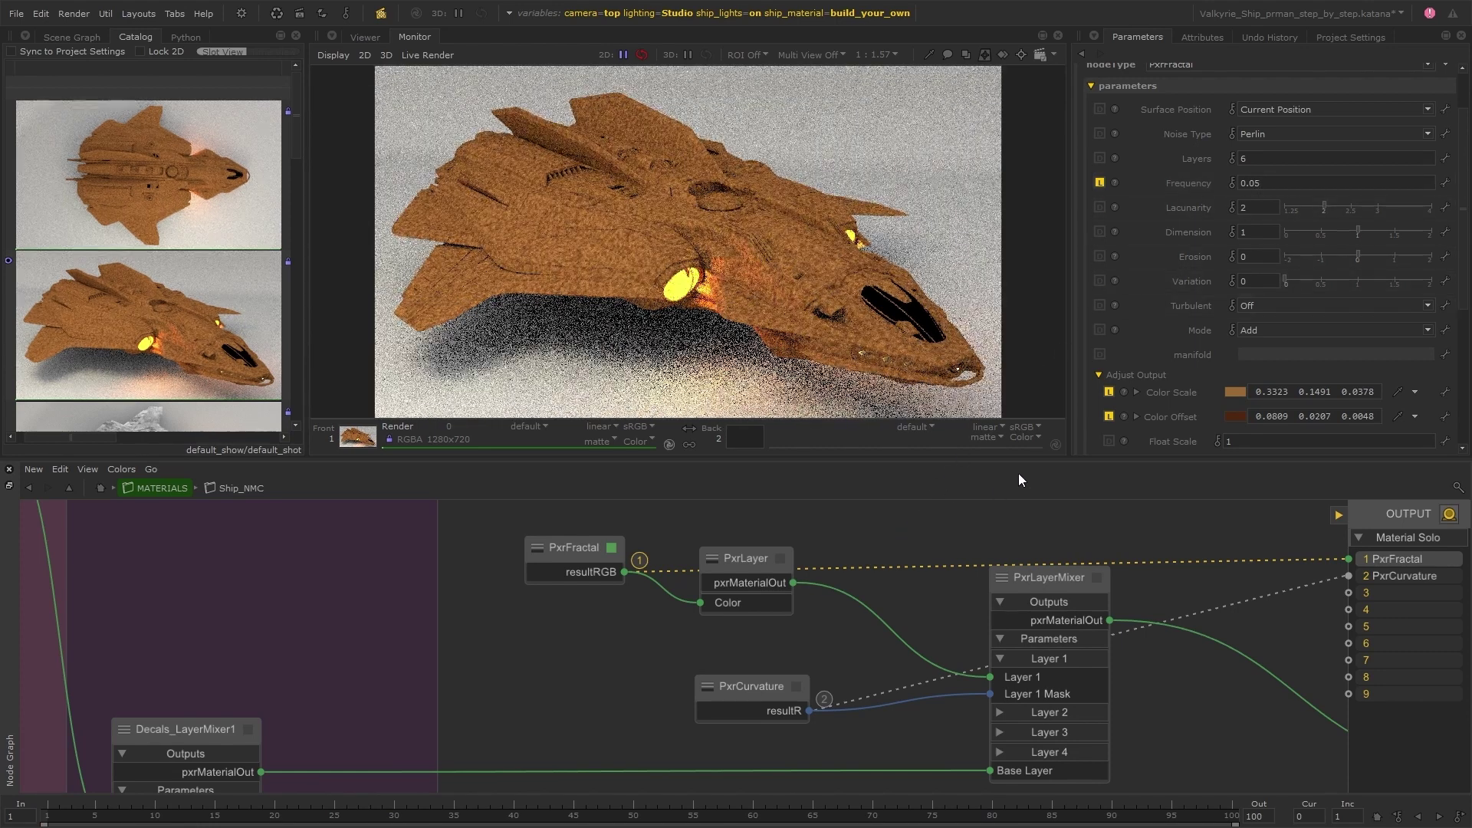
- Set PxrFractal's Layers to 4 and its Lacunarity to 1.88
double_click(1246, 158)
type("4")
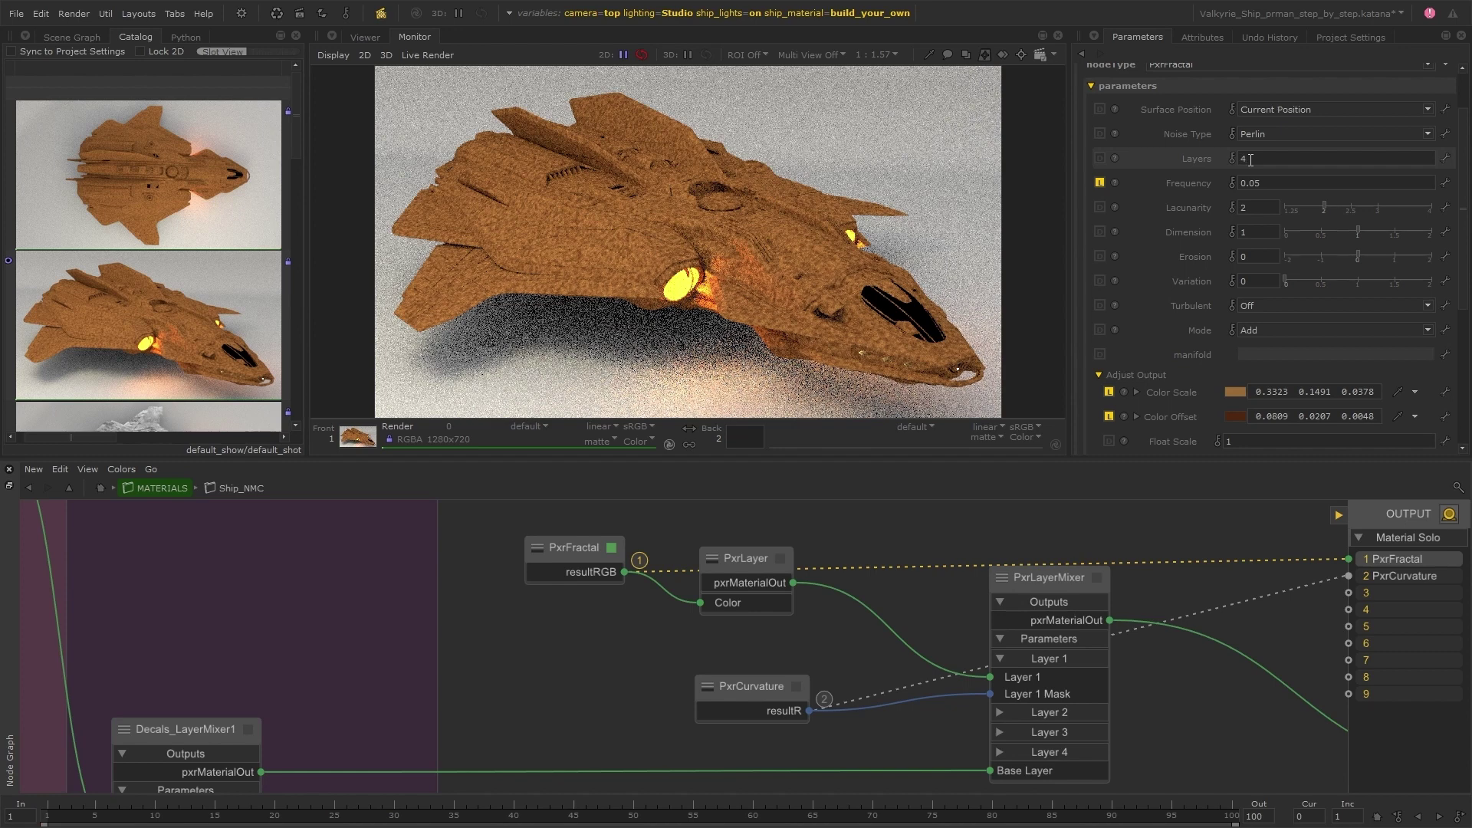
key("Return")
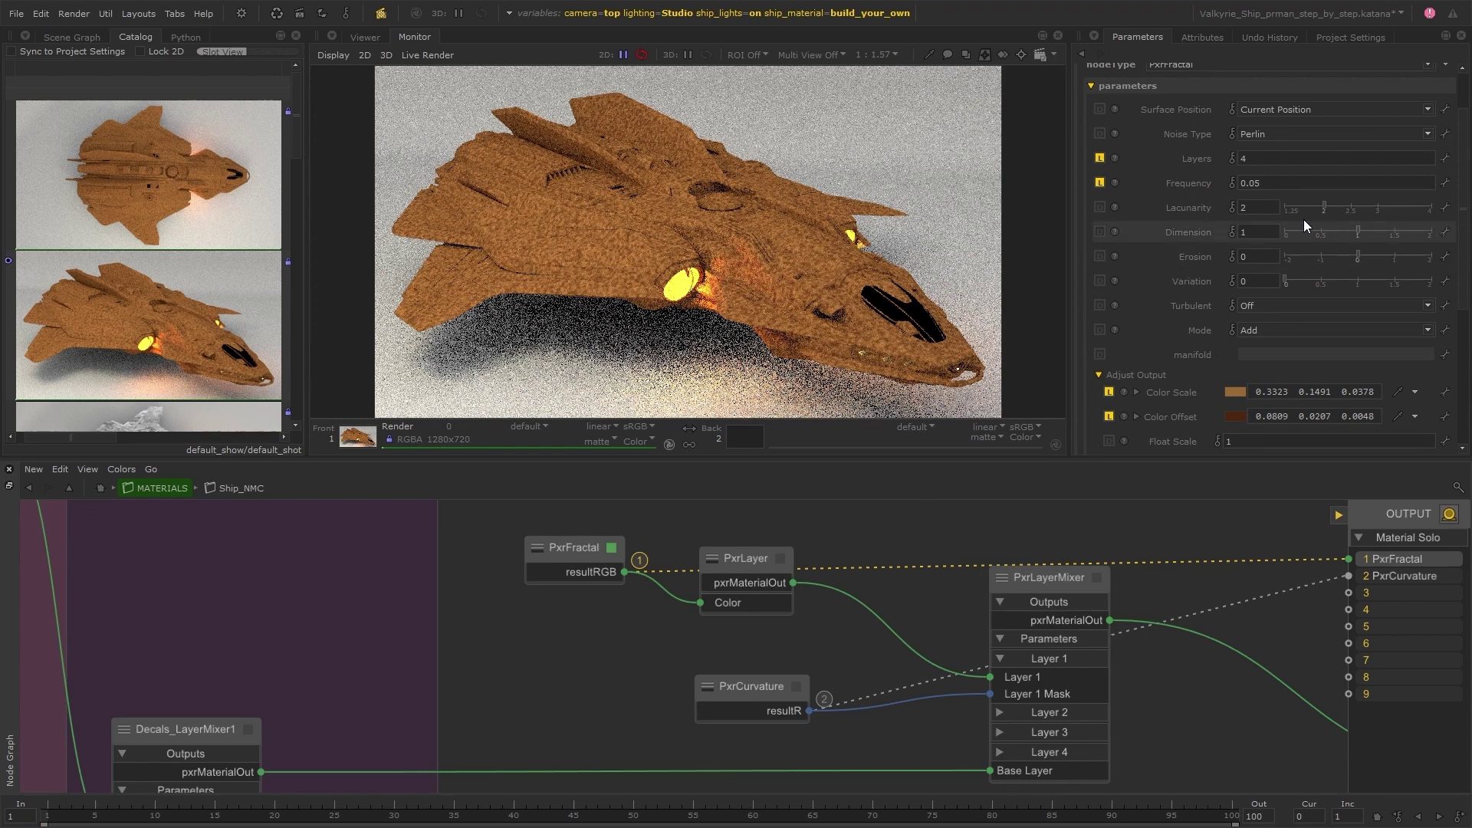
left_click_drag(1324, 207, 1318, 207)
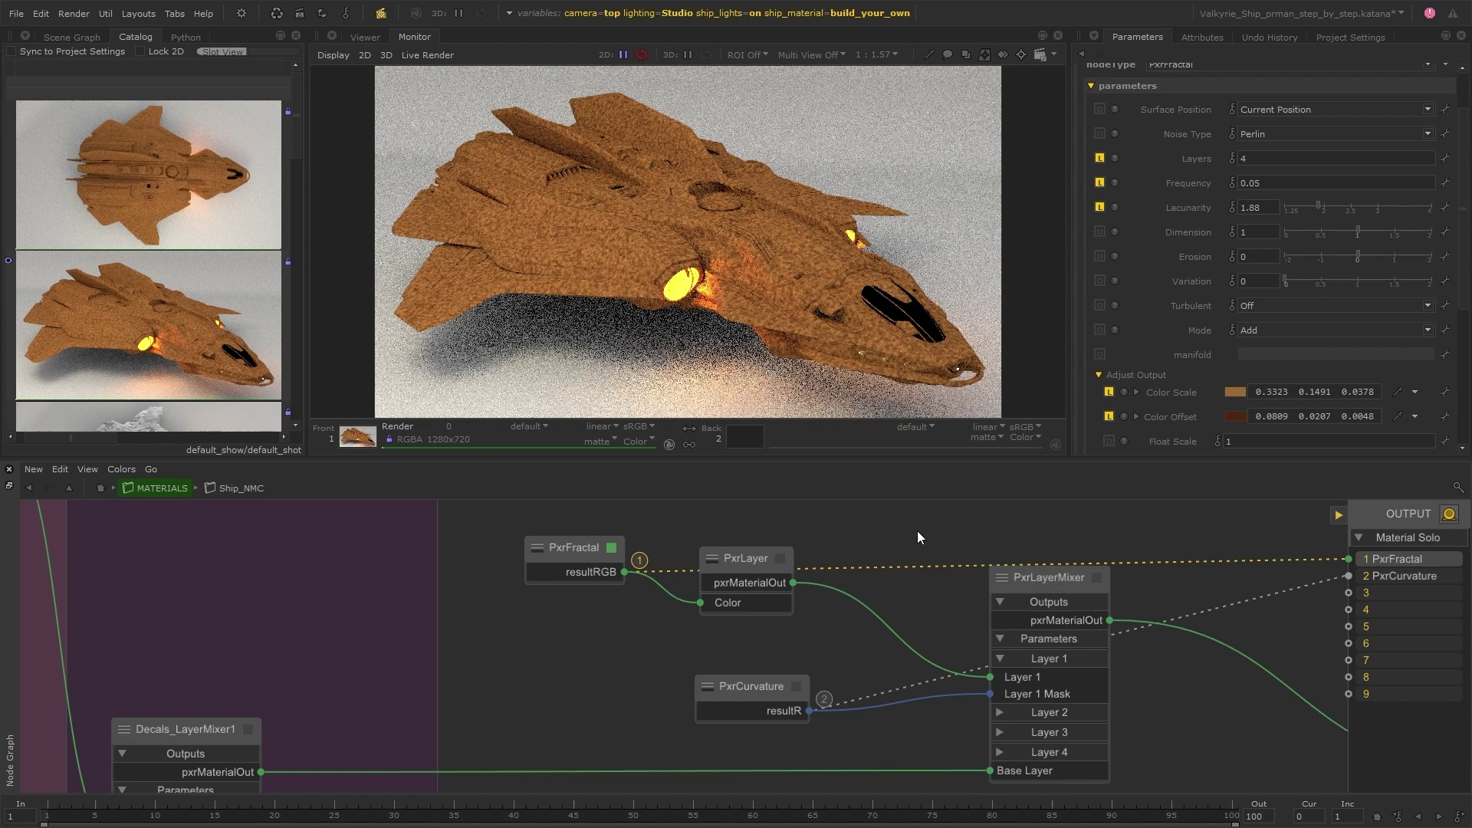
- Solo PxrLayerMixer in slot 3, and switch the preview back to PxrCurvature in slot 2
key("3")
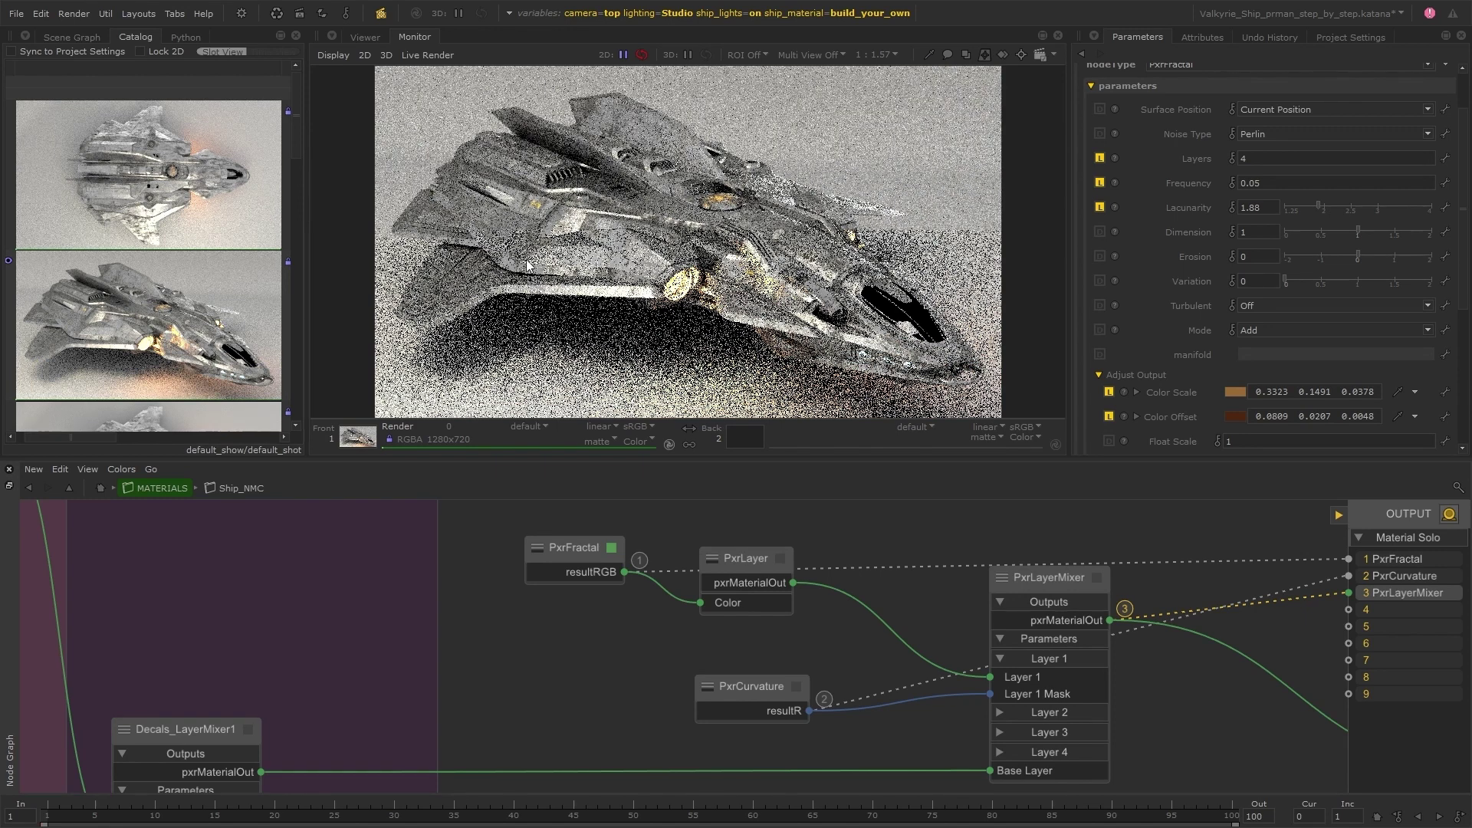
key("2")
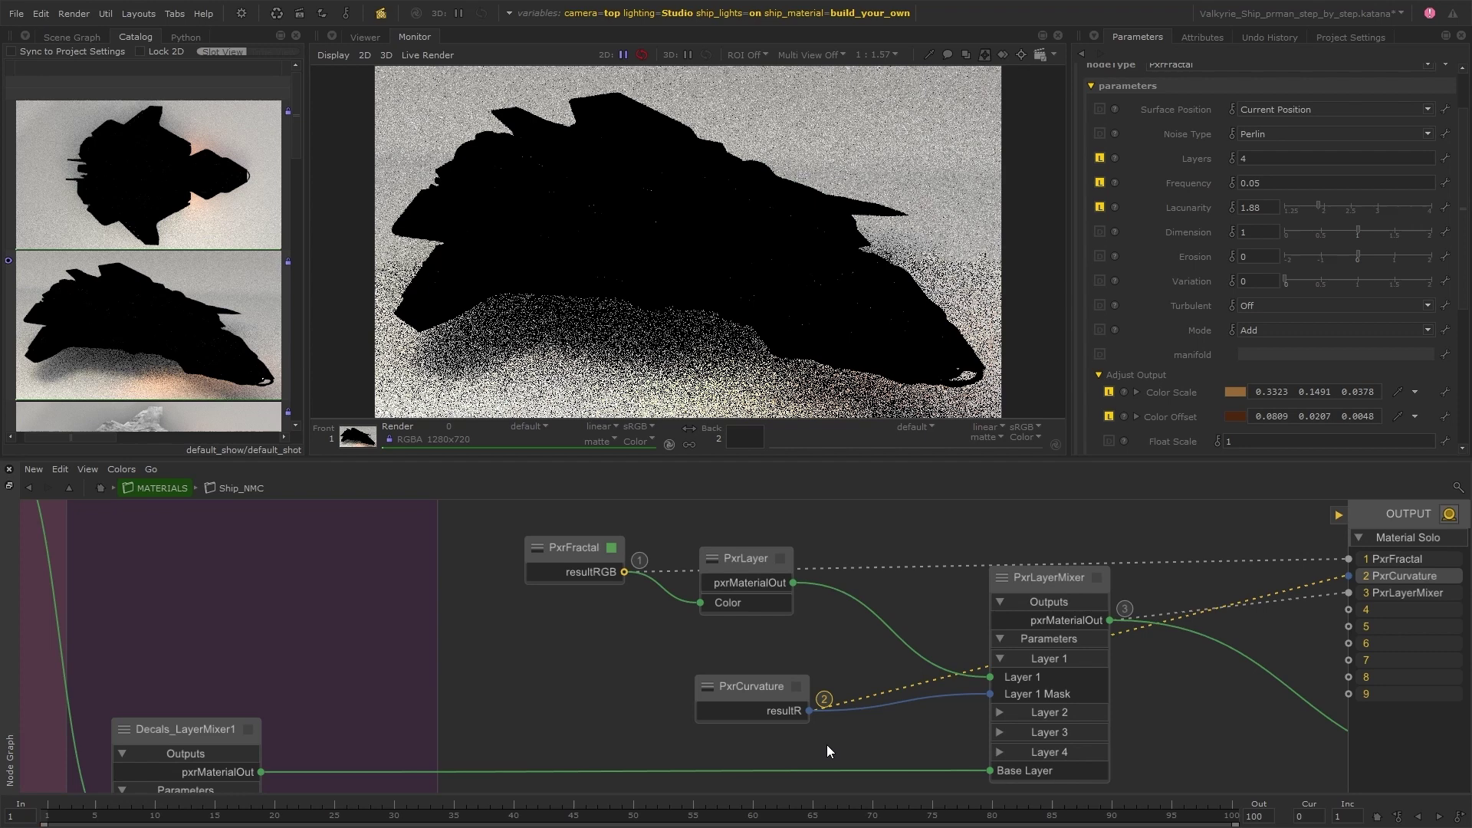
scroll(825, 742, "up", 4)
scroll(825, 712, "down", 4)
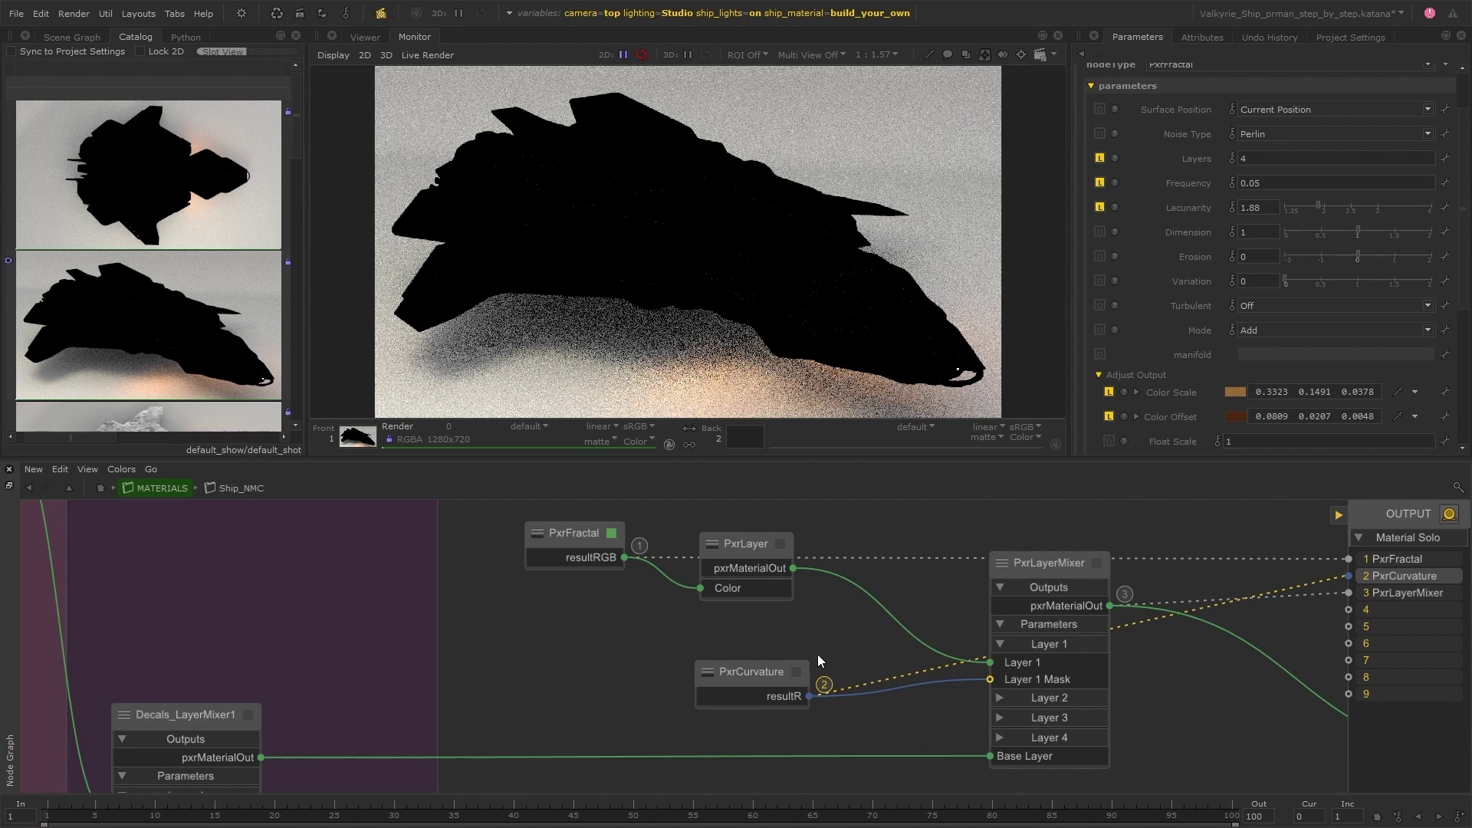
- Raise PxrCurvature's Max Distance to 29.2, check the layered material in solo slot 3, and return to slot 2
left_click(797, 671)
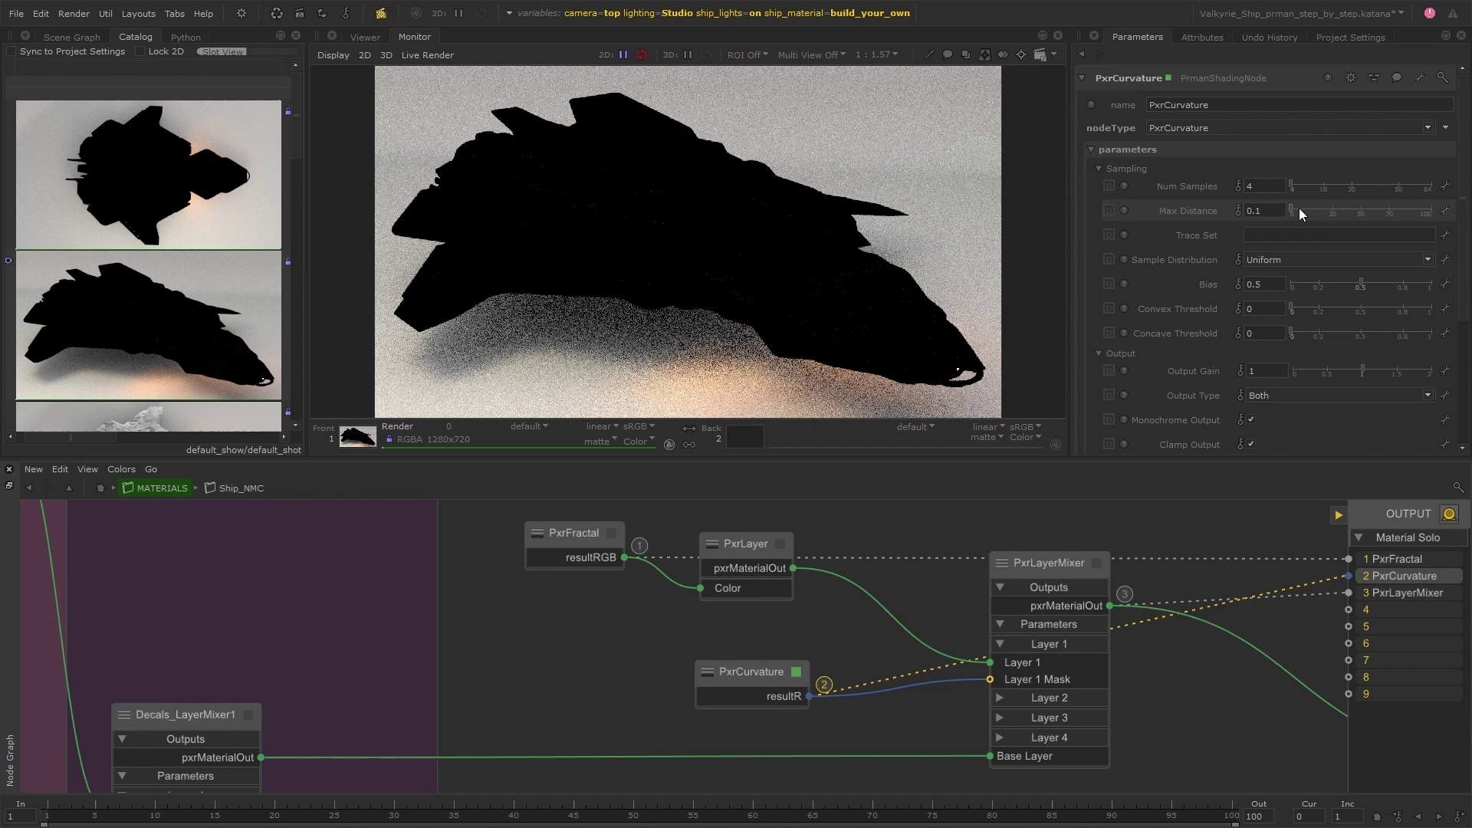
left_click_drag(1193, 209, 1257, 210)
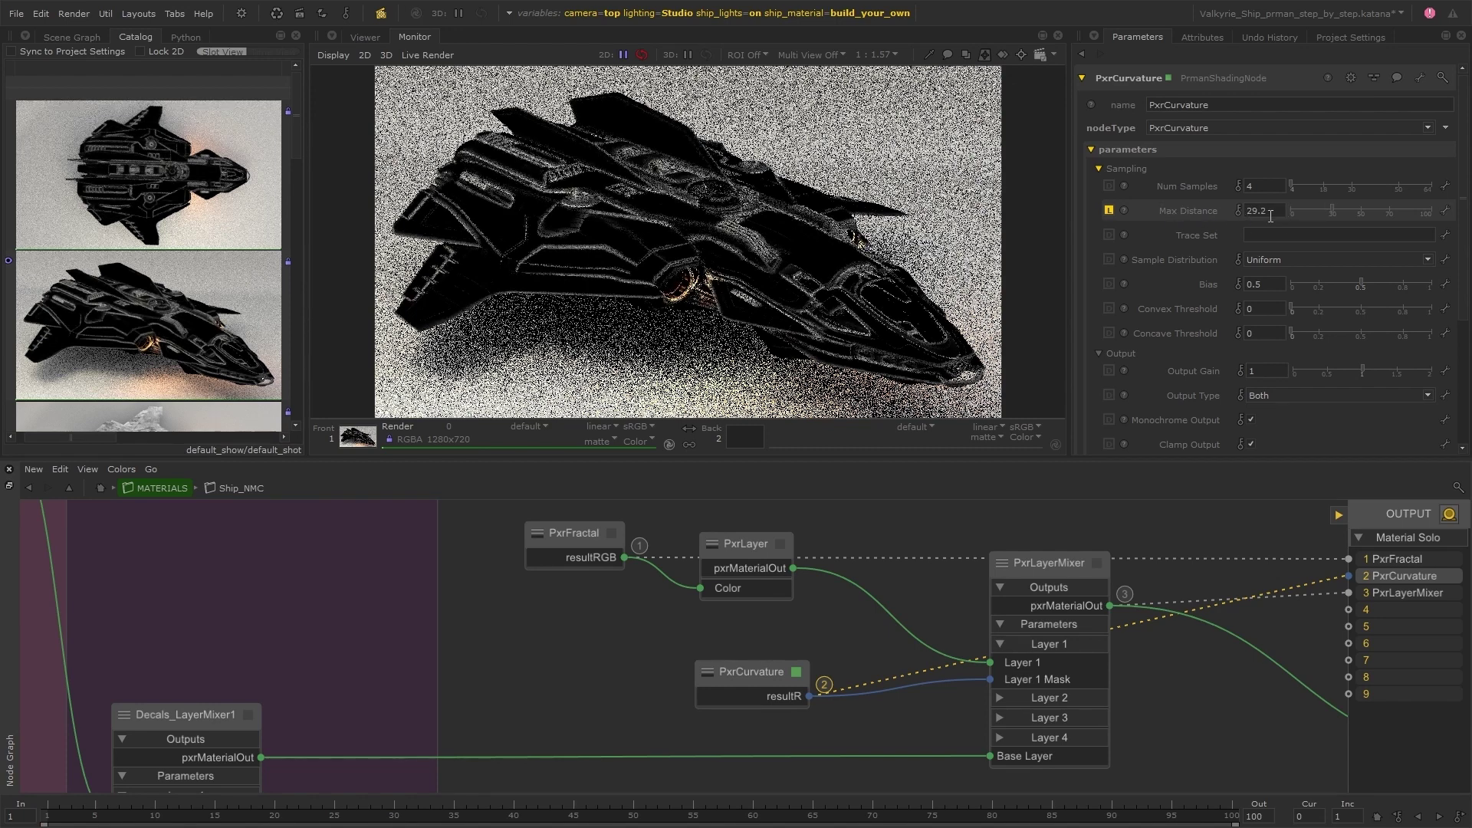
key("3")
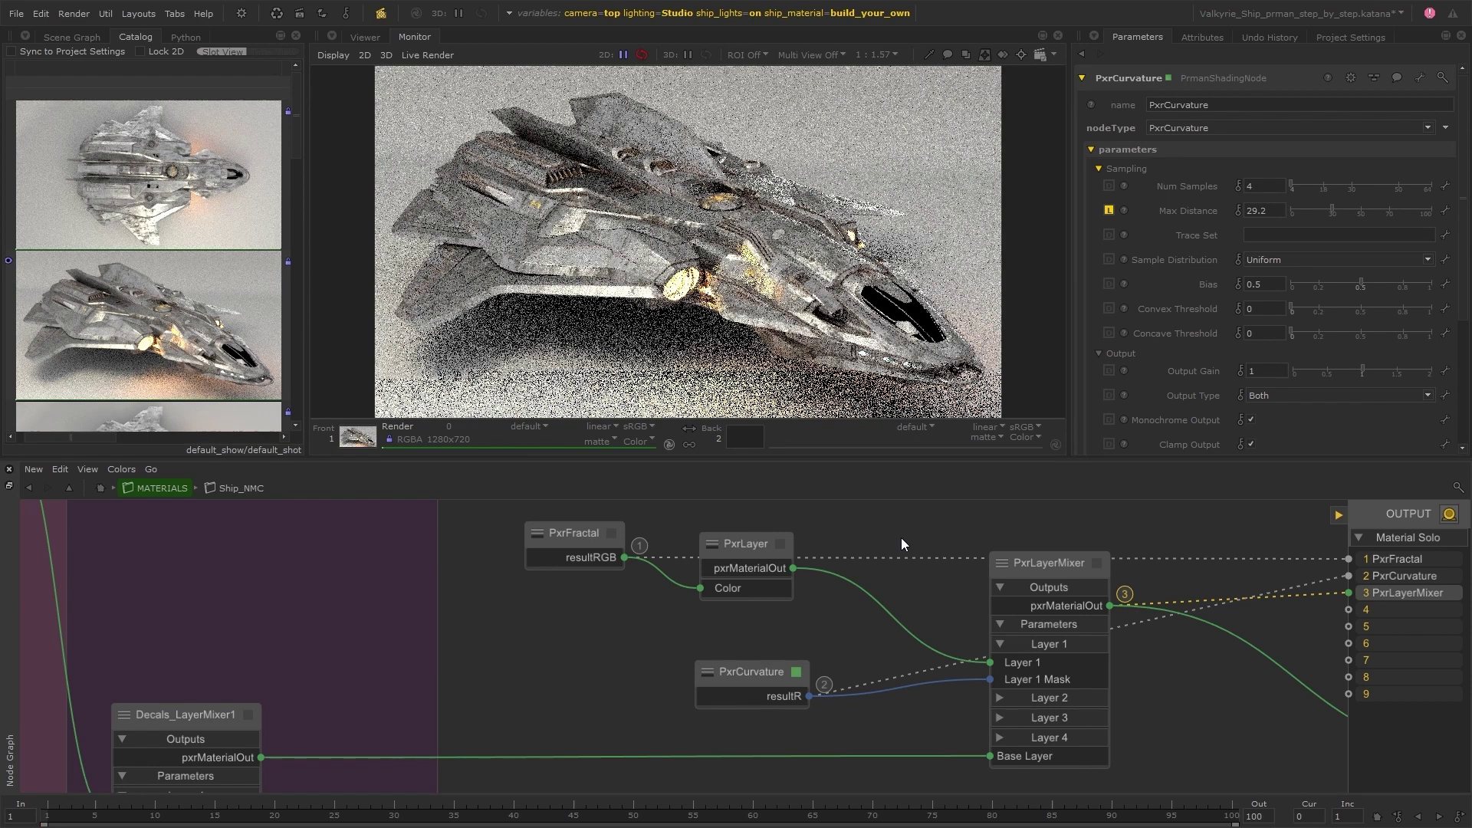
key("2")
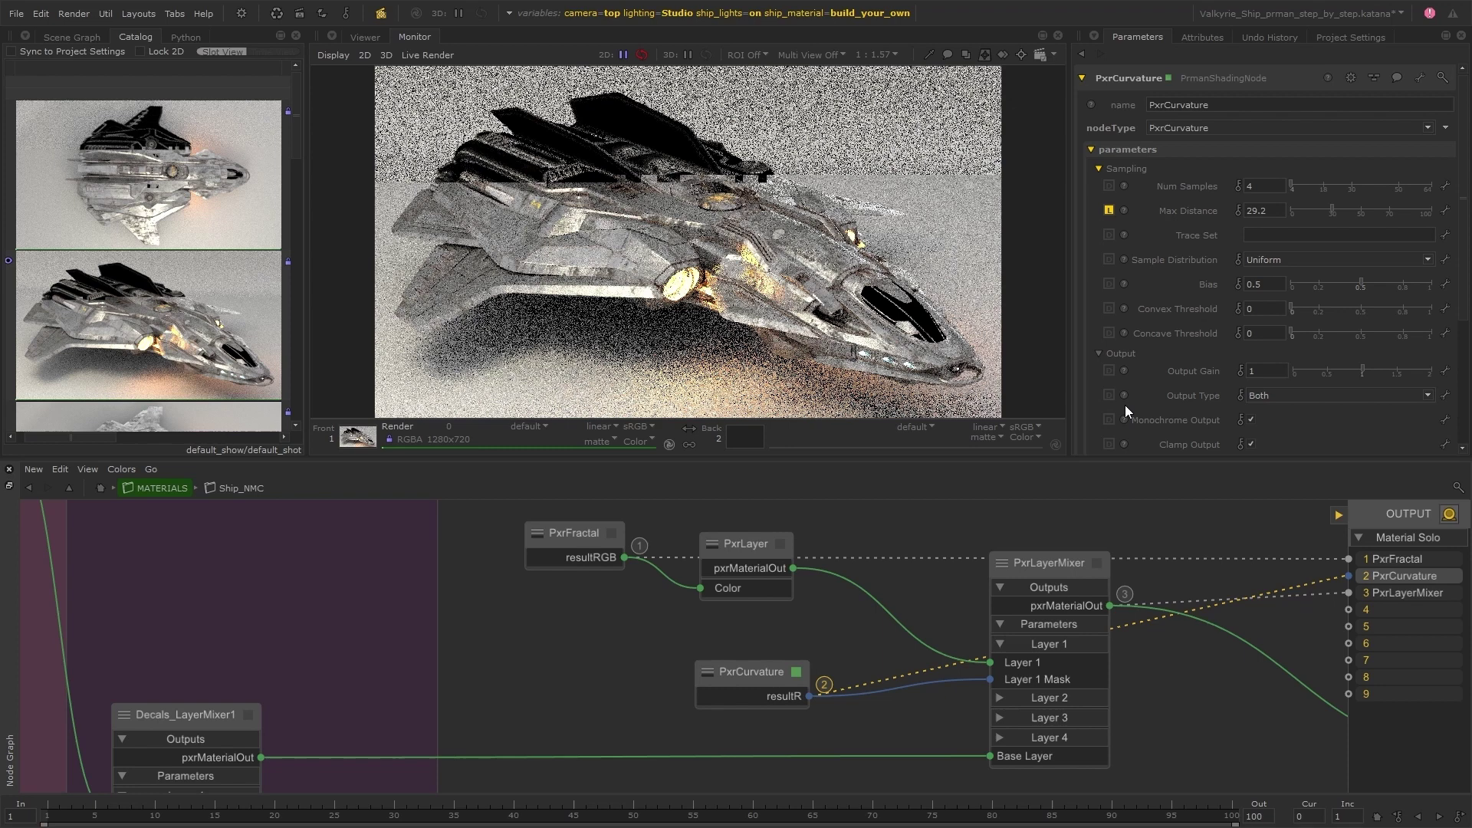
- Set PxrCurvature's Bias to 0.8 and raise its Max Distance to 45, then 52.2 while previewing PxrLayerMixer in slot 3
mouse_move(1197, 284)
left_mouse_down()
mouse_move(1212, 284)
mouse_move(1199, 285)
left_mouse_up()
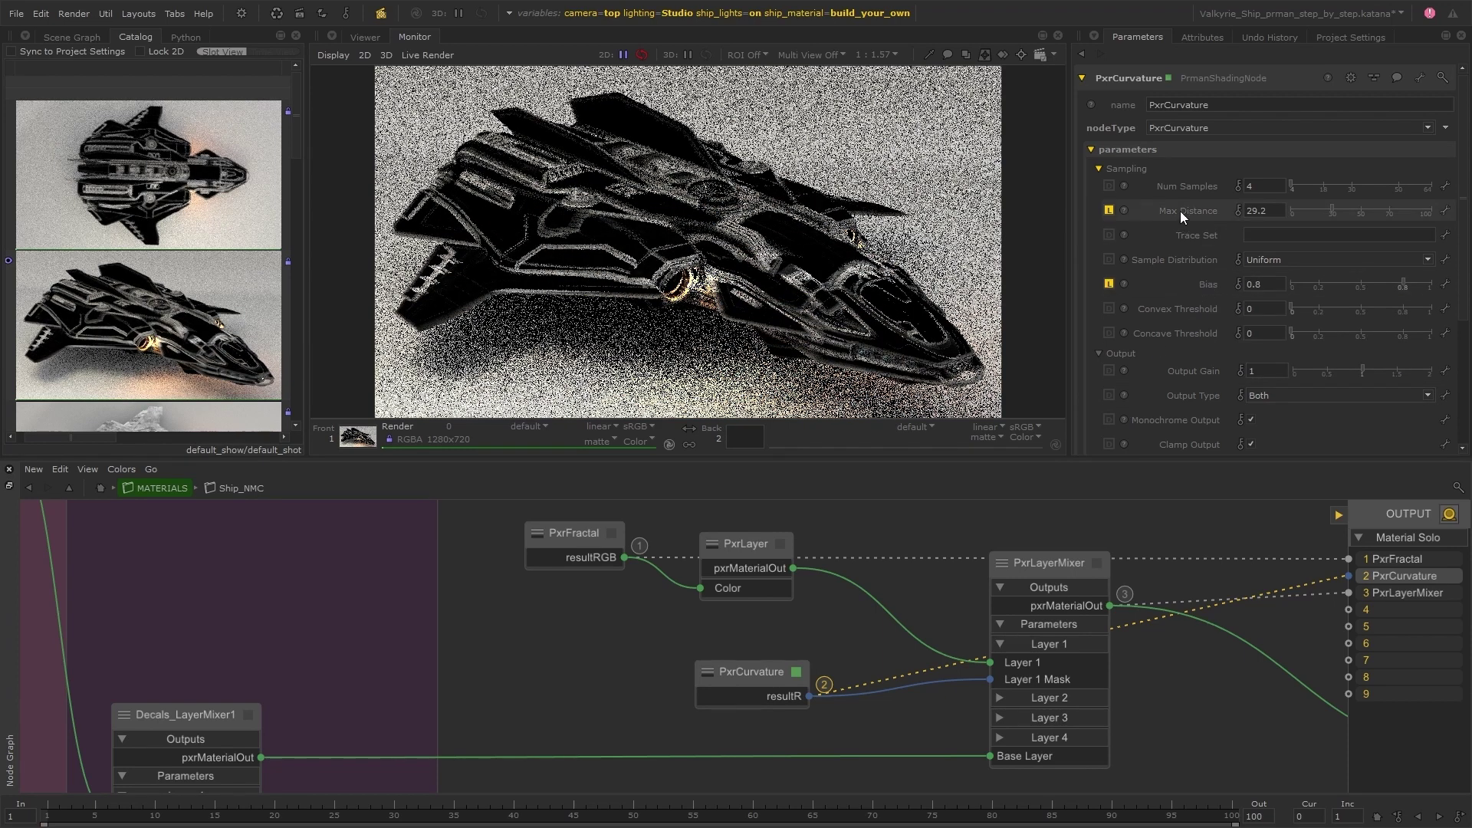
left_click_drag(1180, 210, 1227, 209)
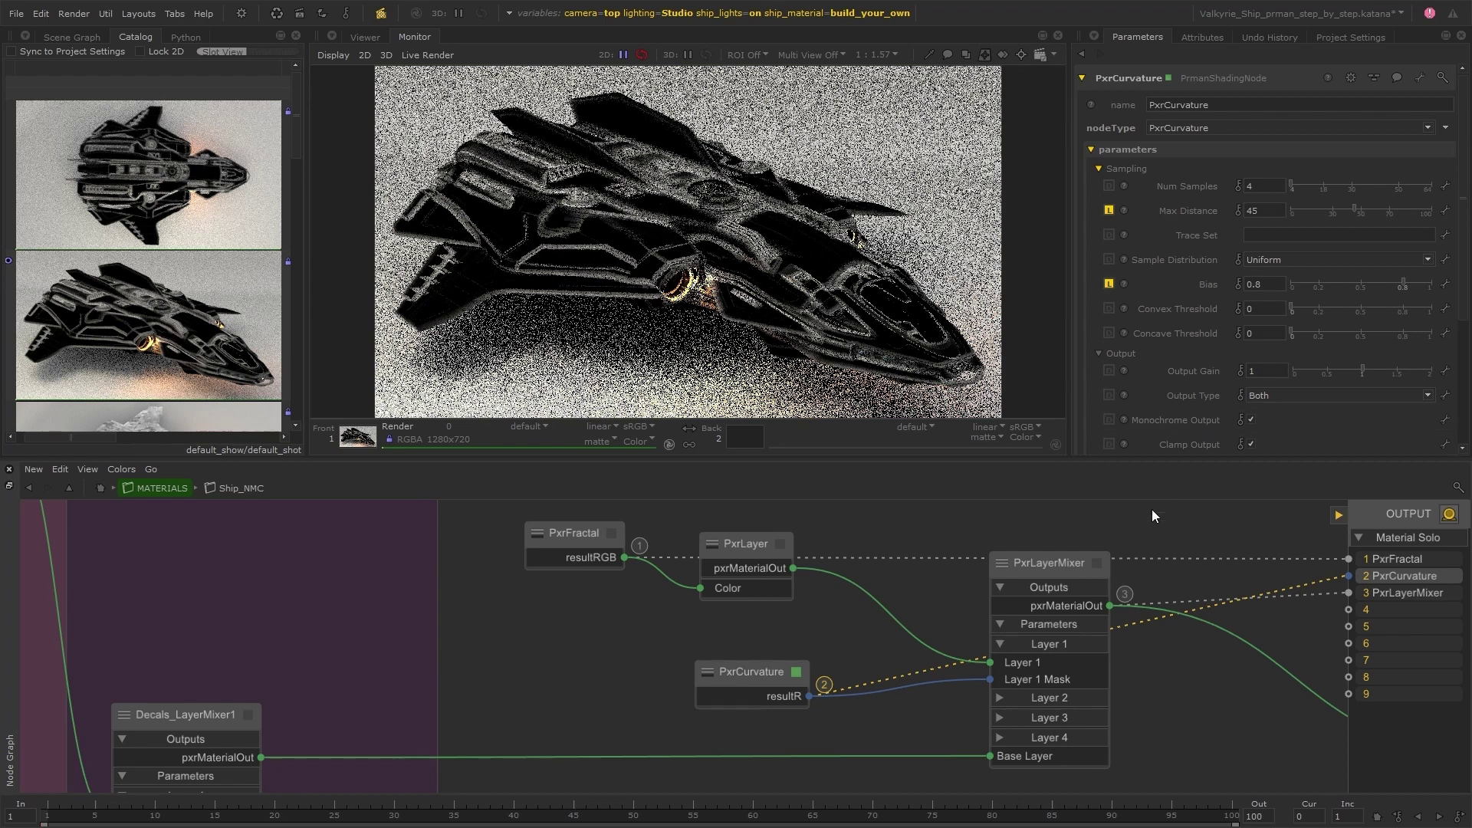
key("3")
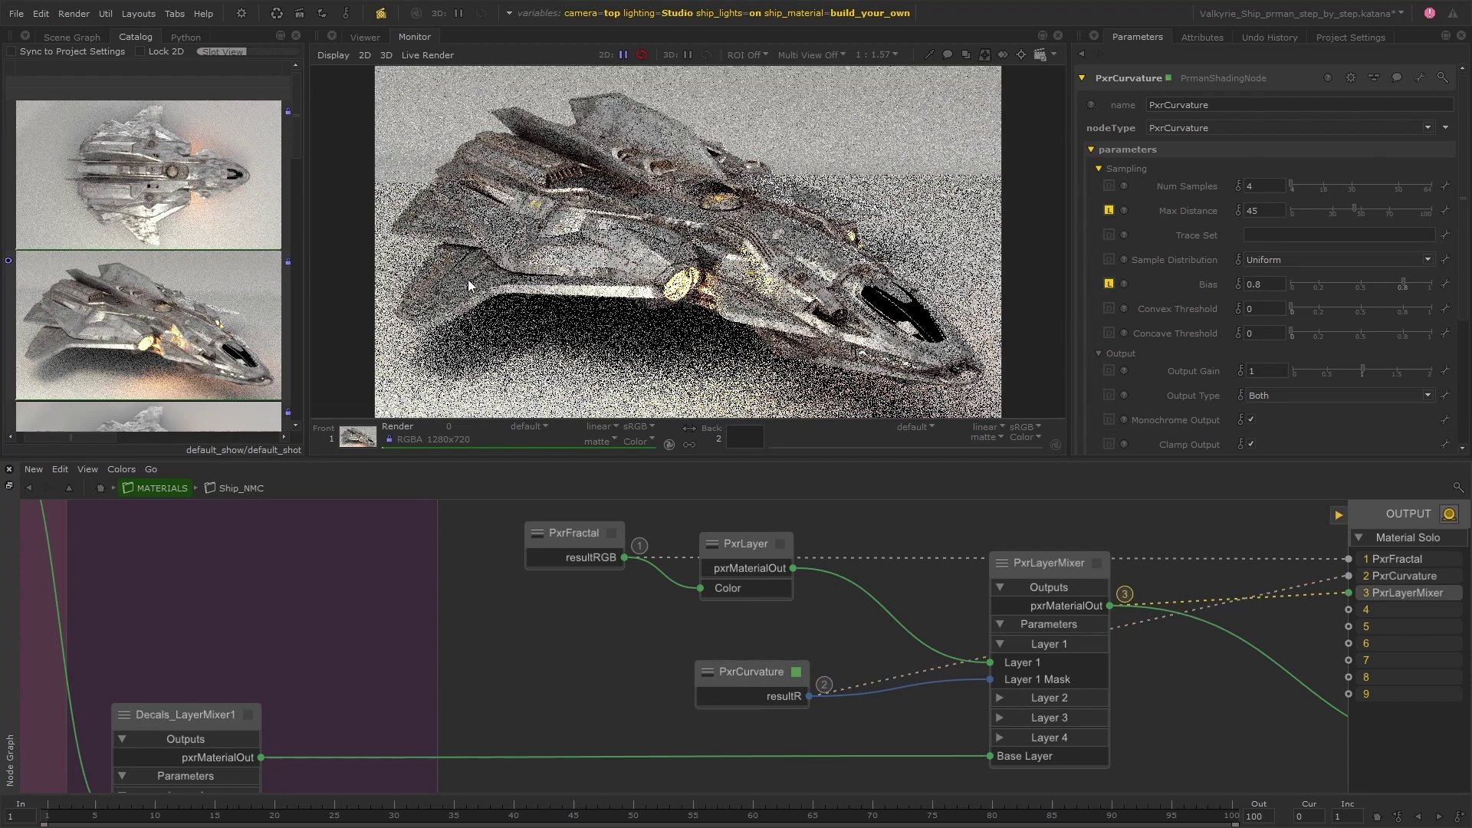
left_click_drag(1218, 210, 1237, 210)
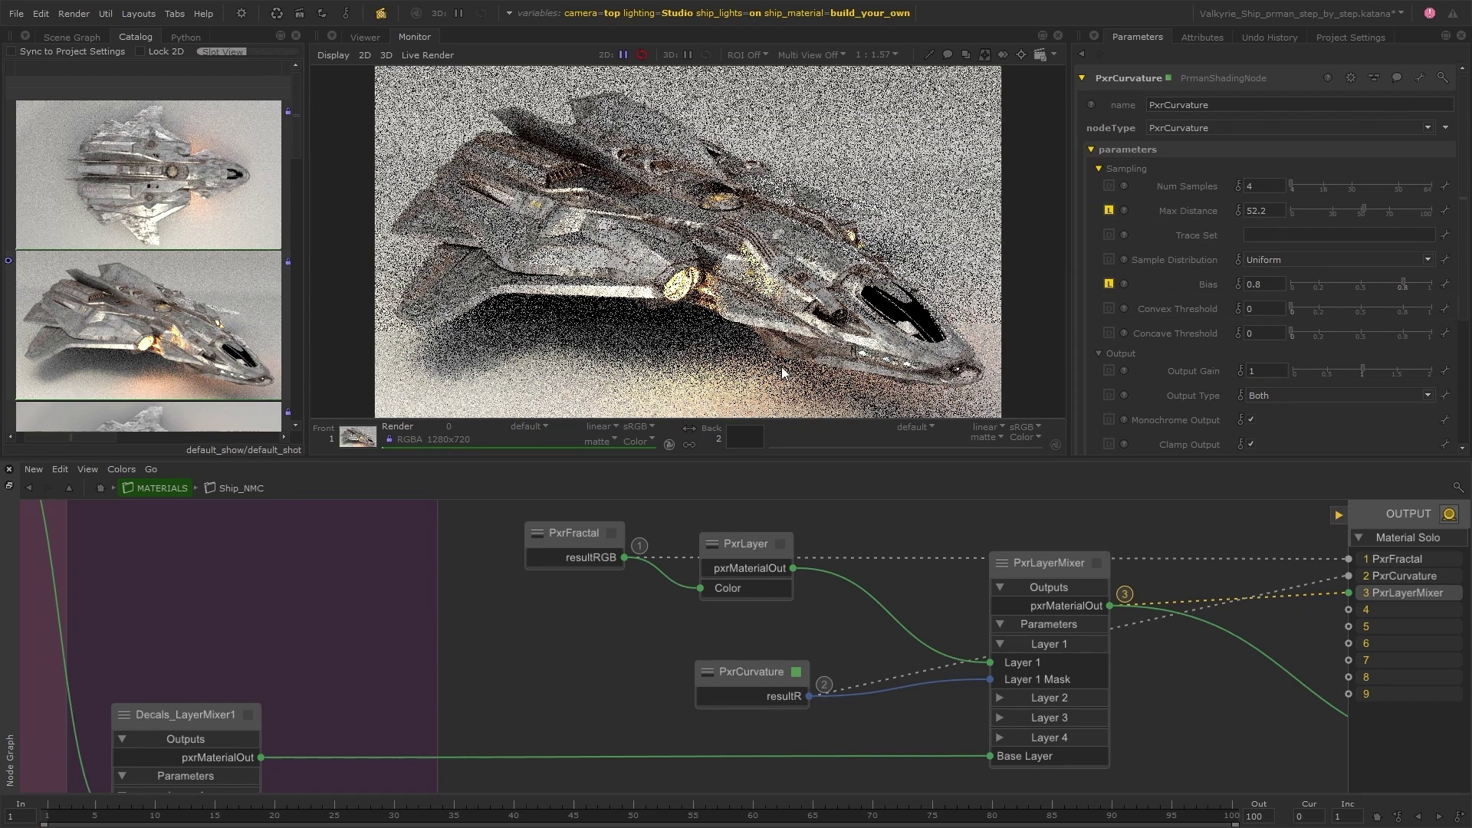
- Preview PxrCurvature in slot 2, set its Output Type to Concave and Output Gain to 1.3, and return to slot 3
key("2")
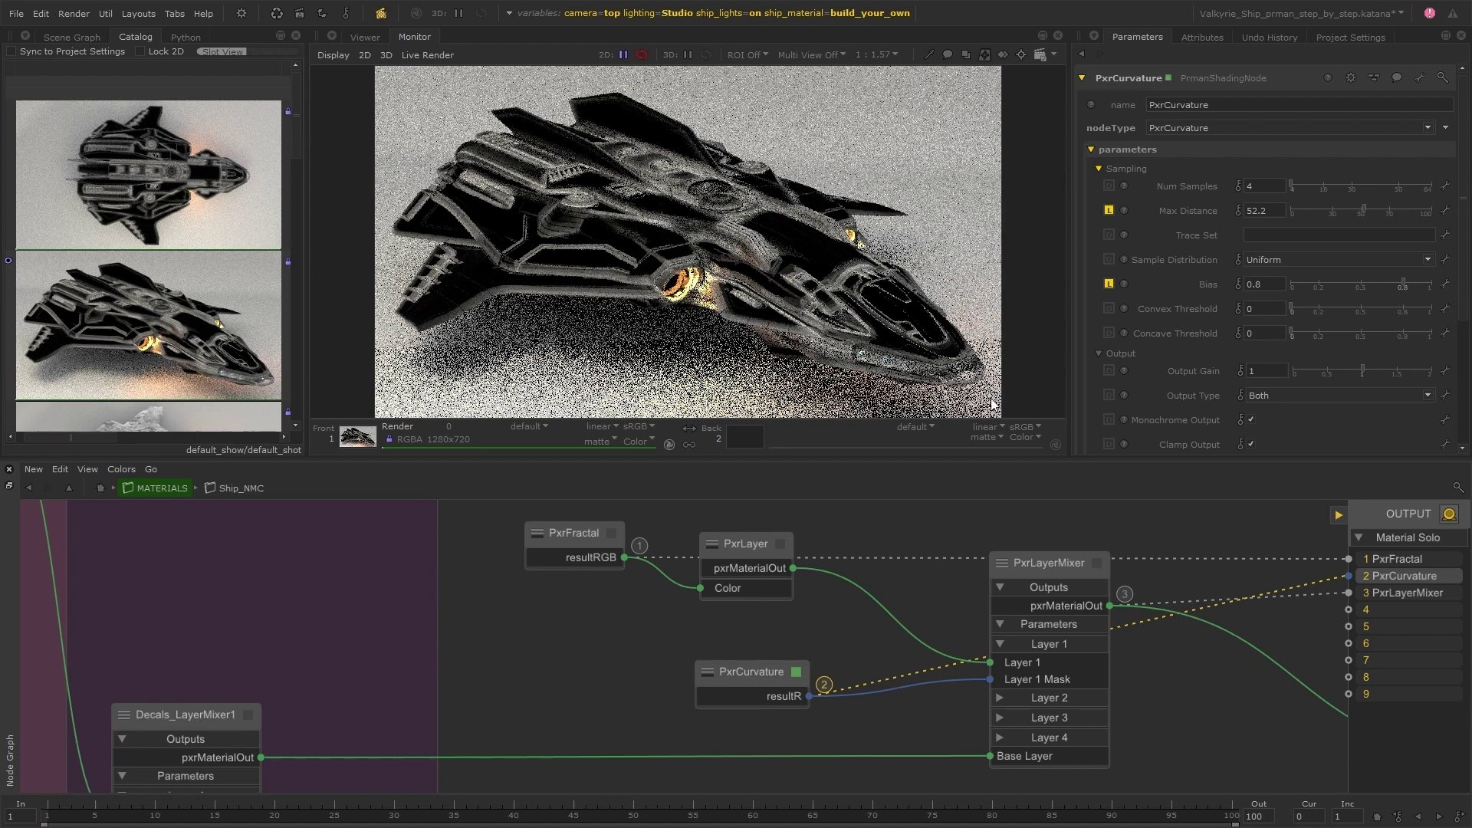
left_click(1415, 394)
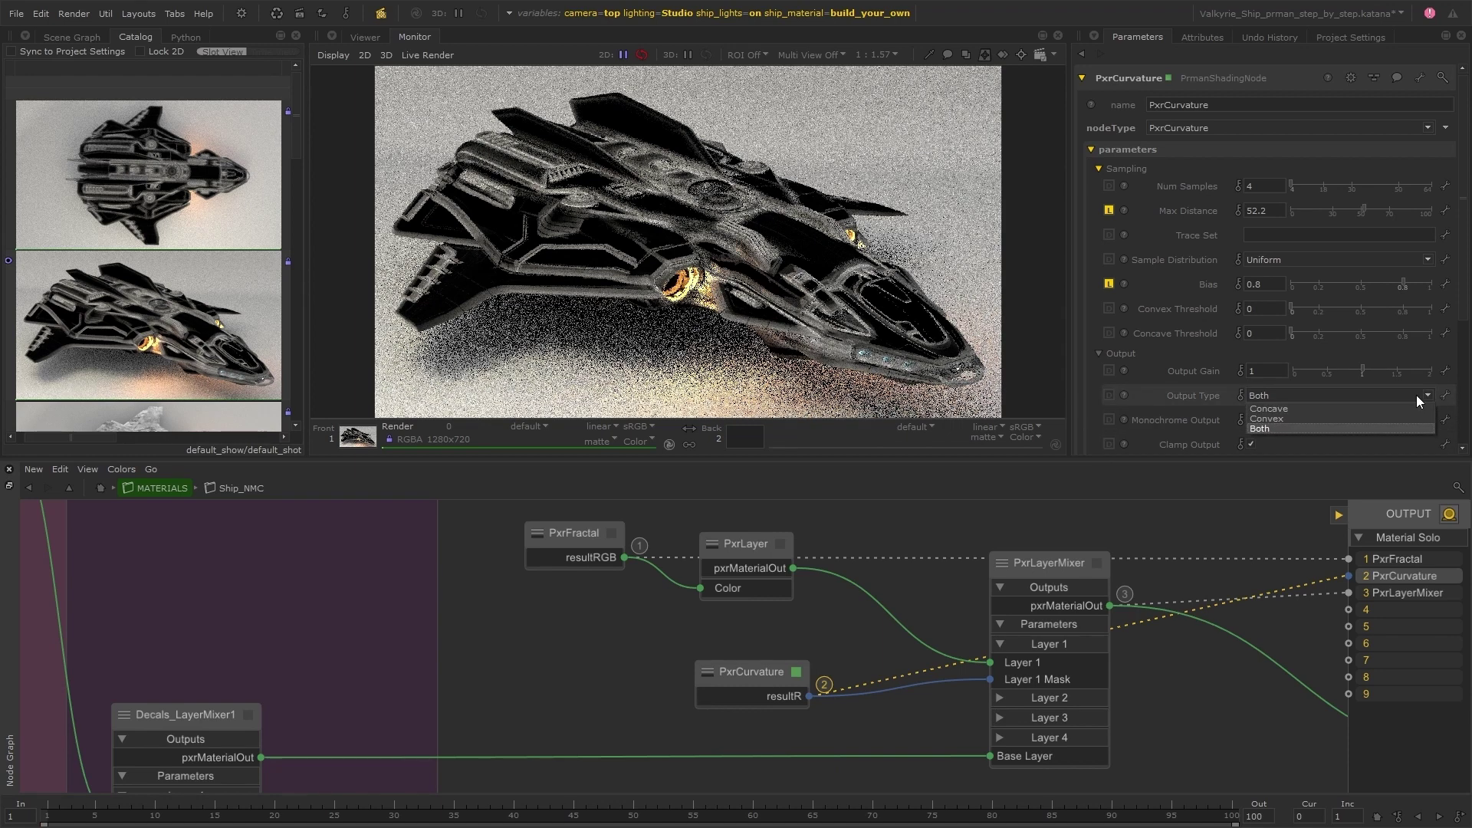
left_click(1350, 407)
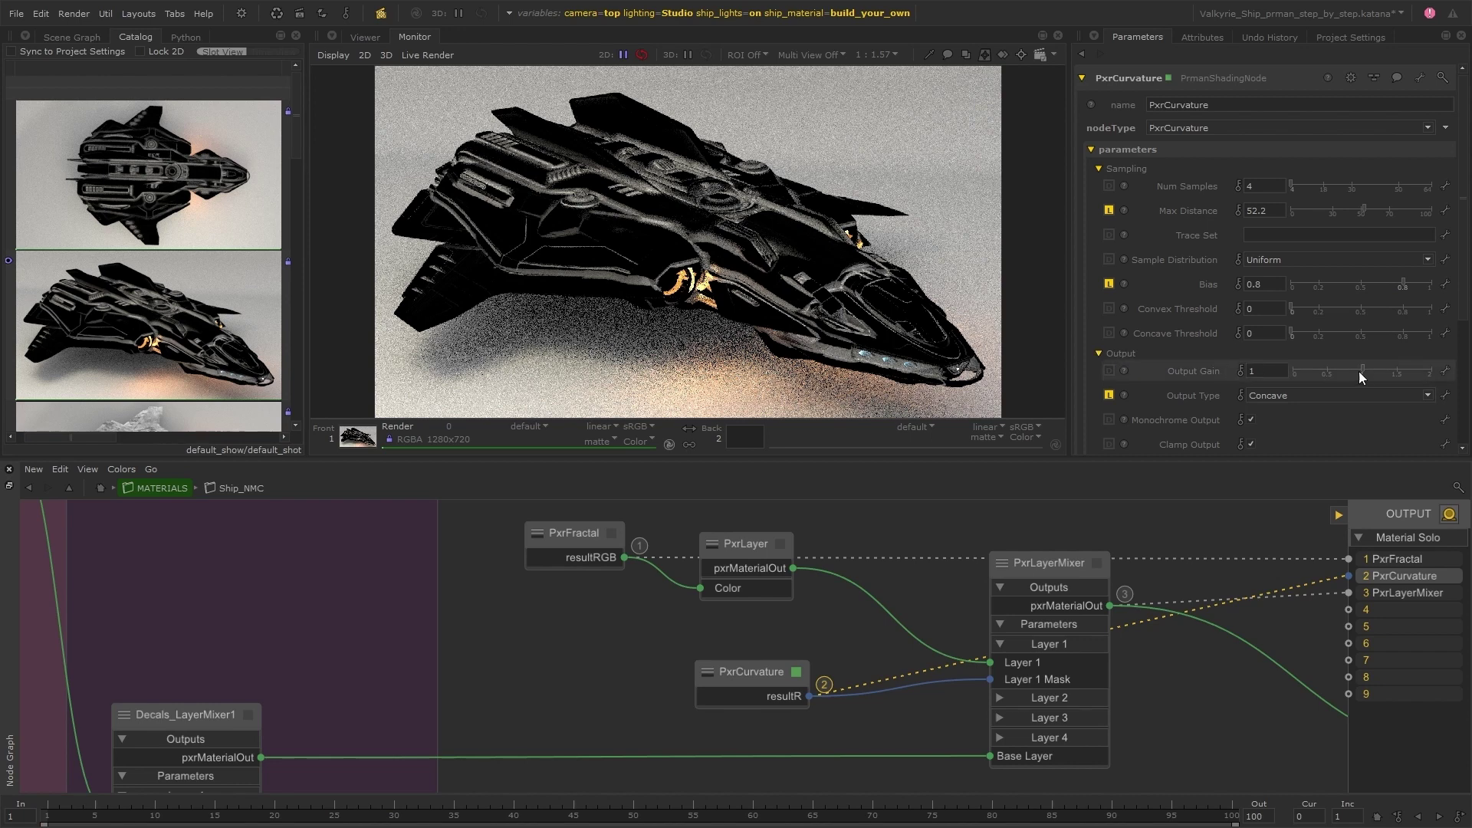
left_click_drag(1361, 371, 1383, 370)
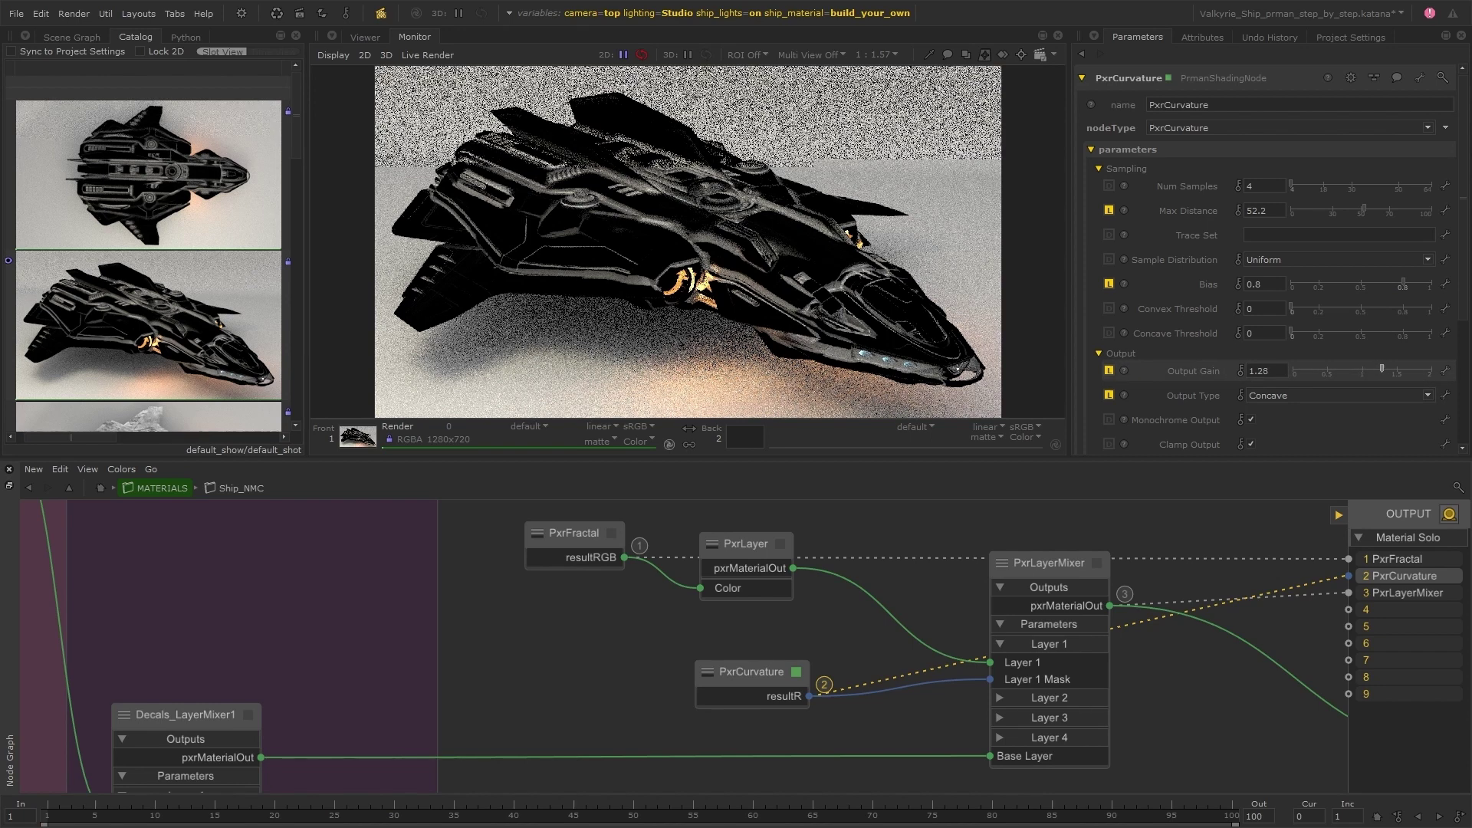
key("3")
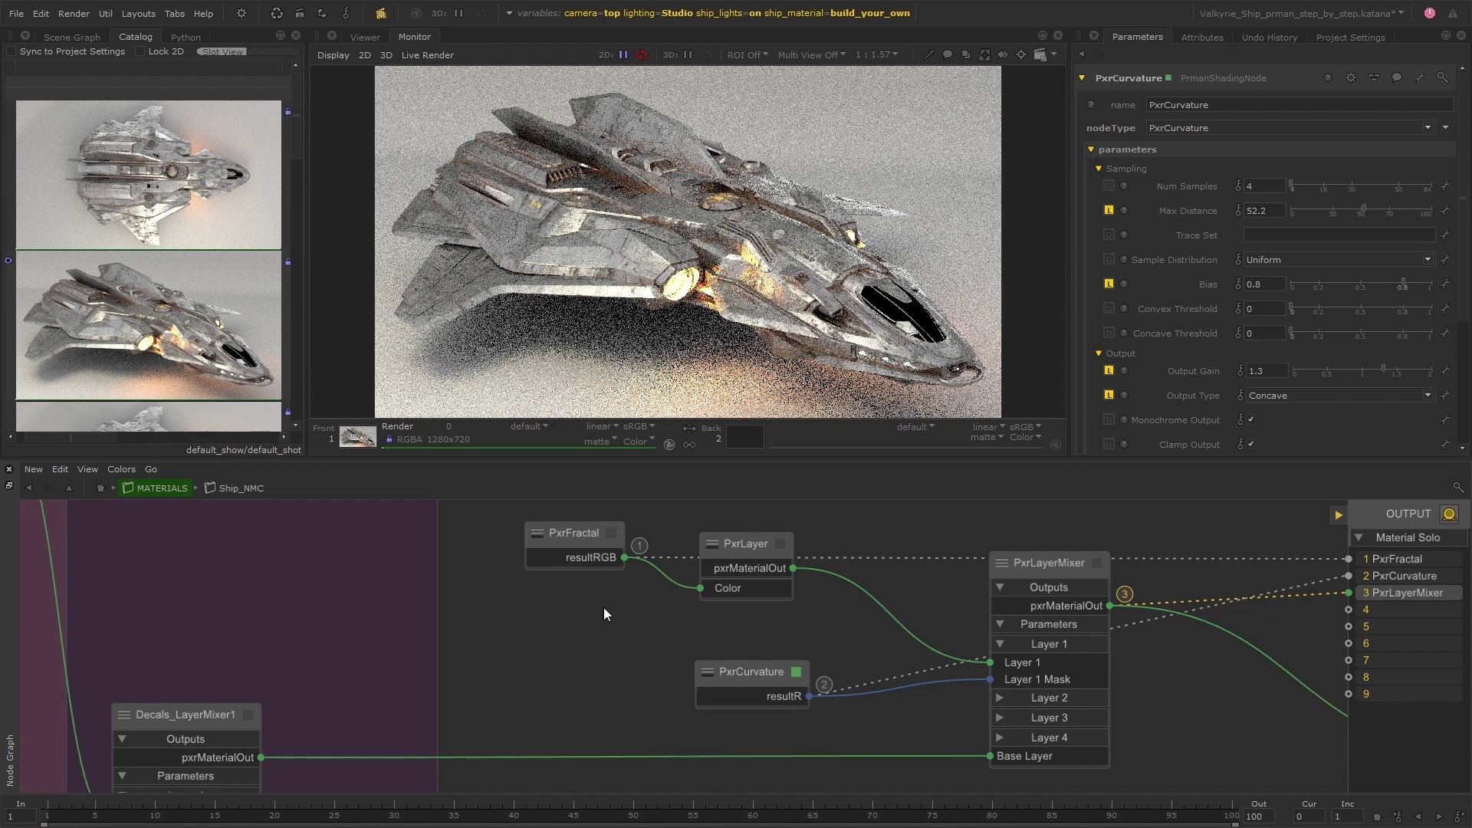
- Add a second PxrFractal node and place it below the first PxrFractal
key("Tab")
type("fr")
left_click(626, 611)
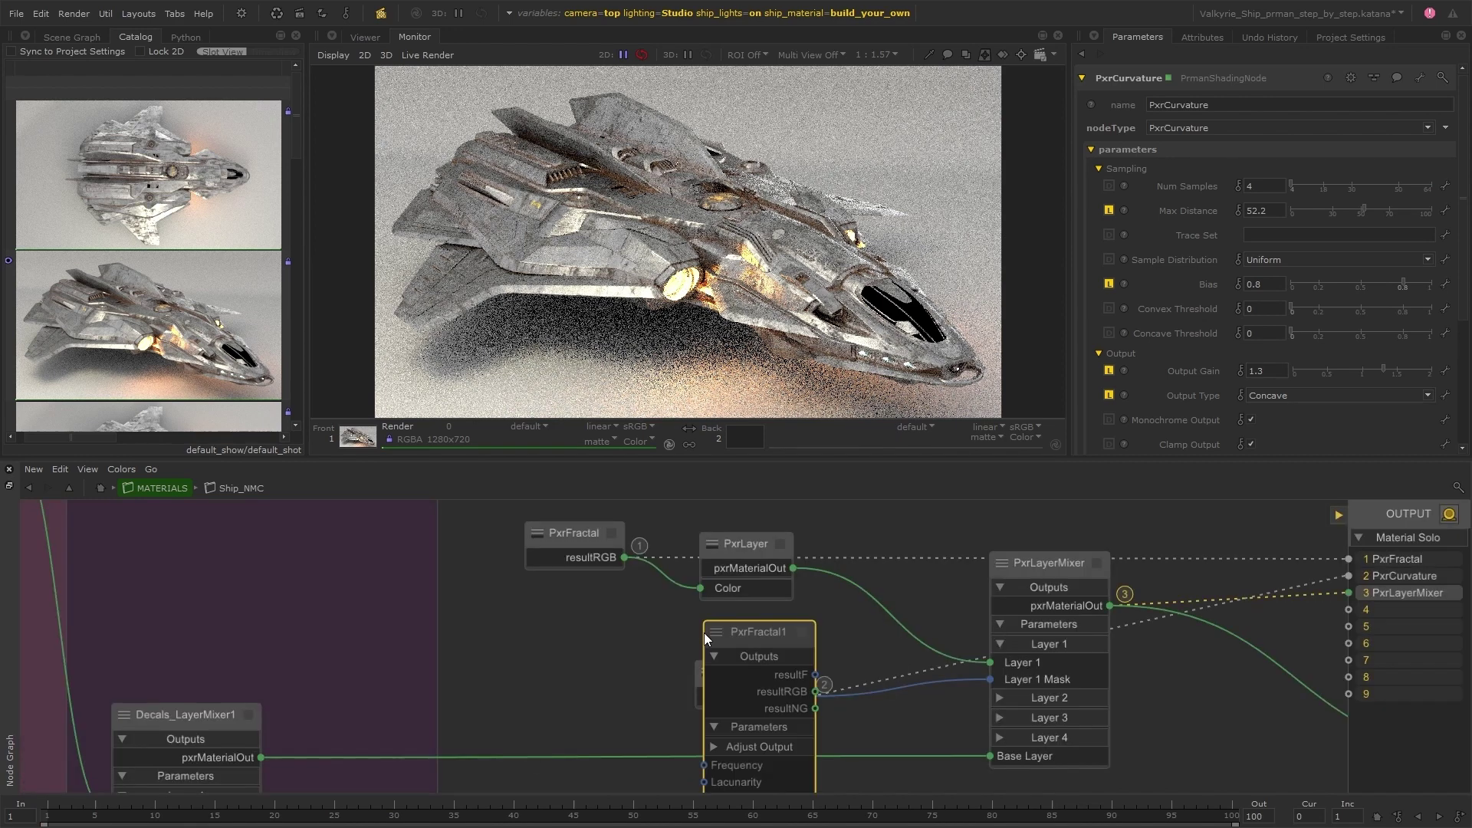
left_click(537, 615)
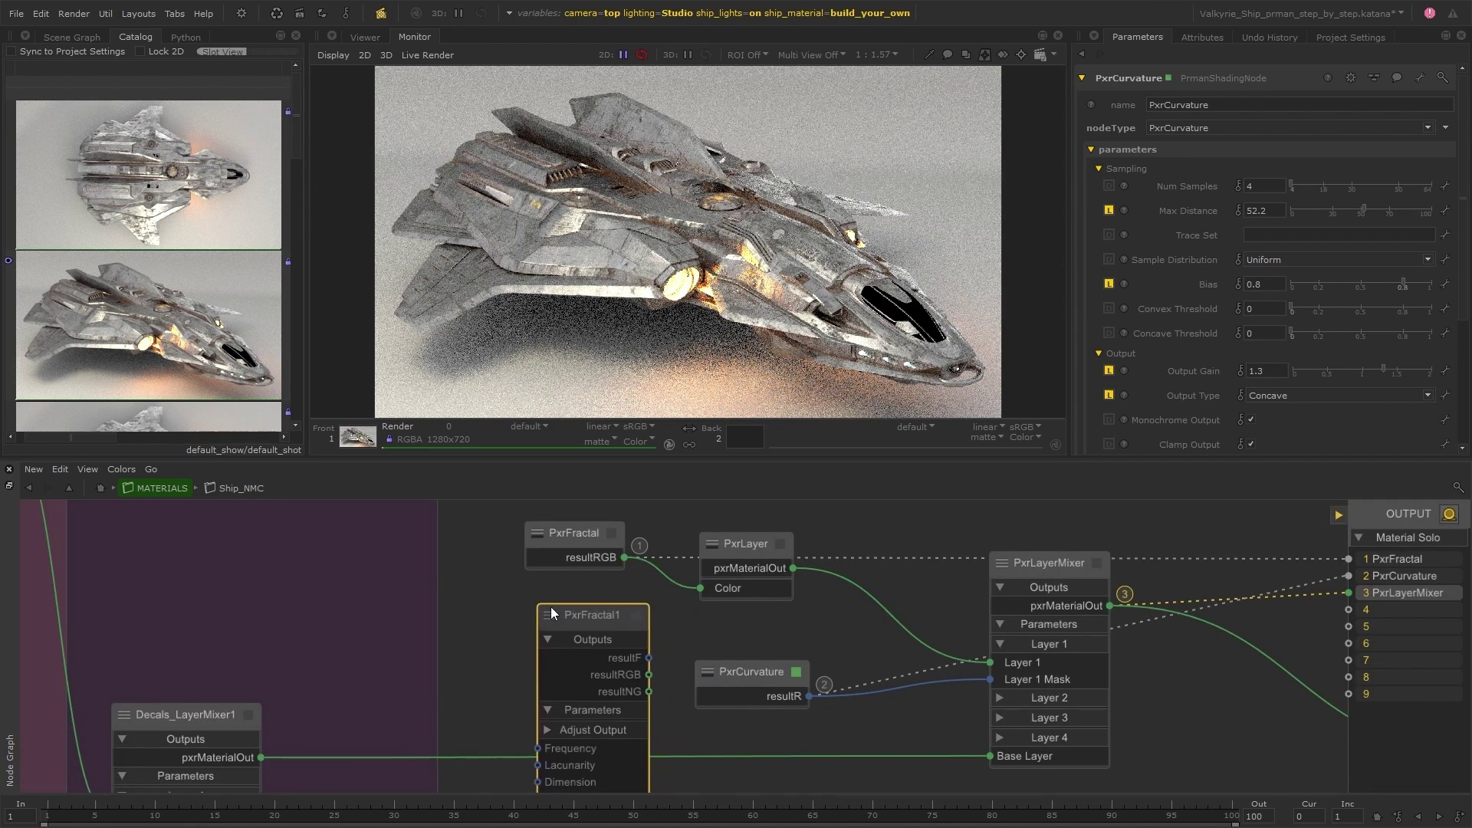
- Move PxrFractal and PxrLayer upward, and place PxrCurvature between the two fractal nodes to leave space before PxrLayerMixer
scroll(784, 640, "down", 3)
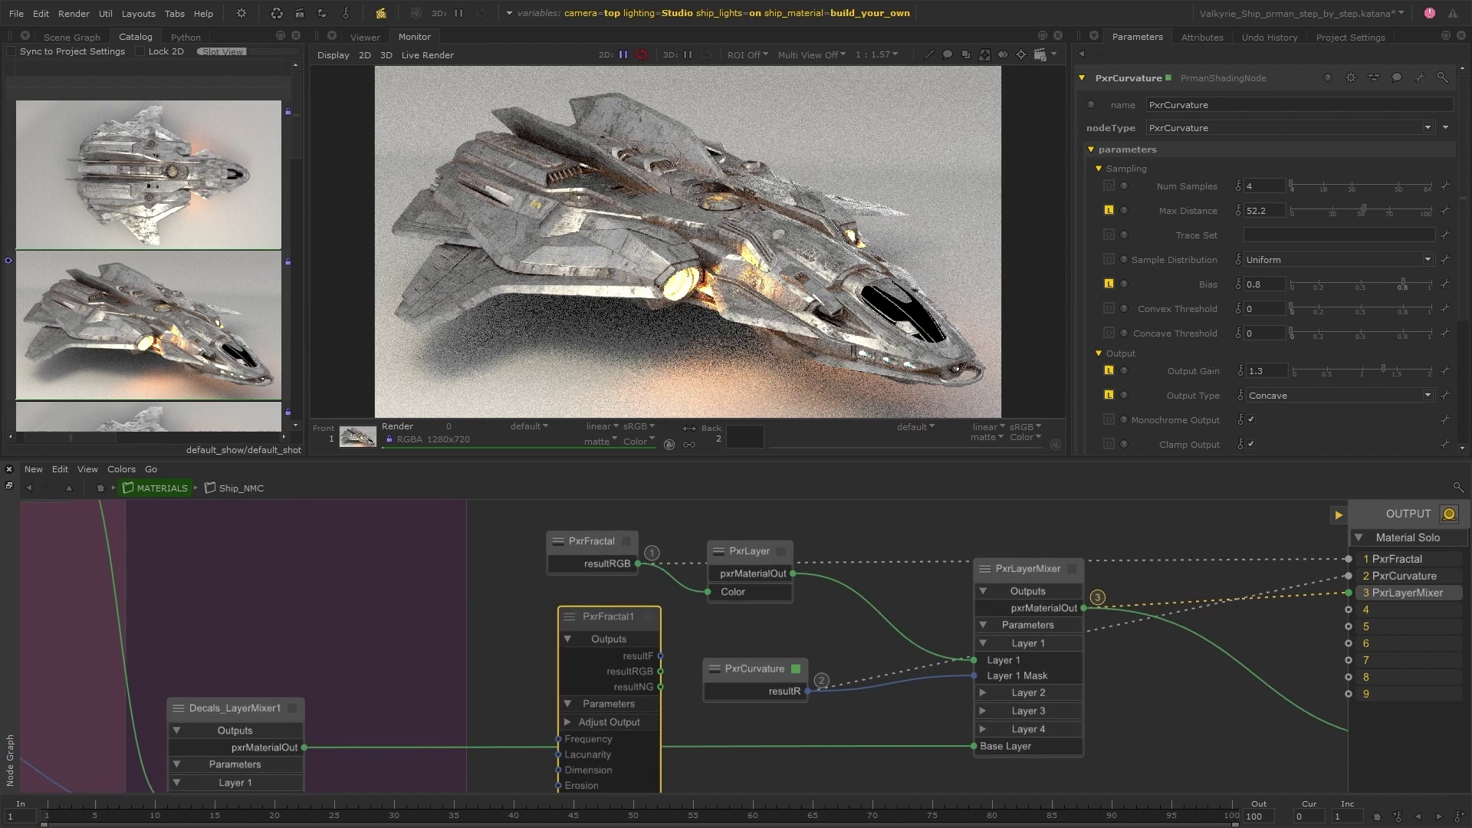
left_click_drag(660, 538, 755, 583)
left_click_drag(759, 575, 762, 513)
left_click_drag(767, 656, 761, 573)
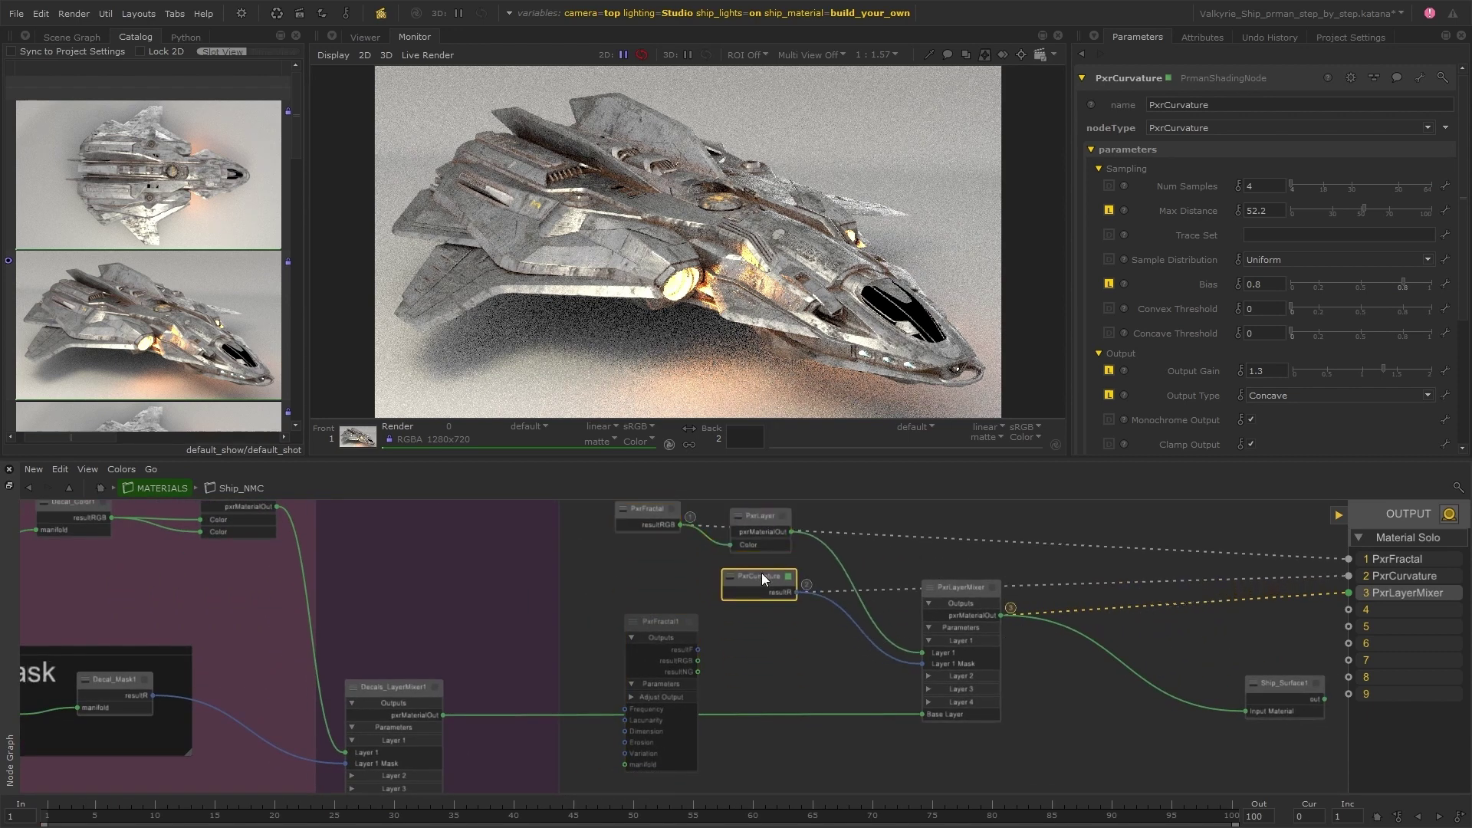
mouse_move(663, 625)
left_mouse_down()
mouse_move(761, 632)
mouse_move(656, 628)
left_mouse_up()
left_click(759, 577, "shift")
- Add a PxrBlend node beside PxrCurvature and connect PxrCurvature's resultRGB to its Top Color
key("Tab")
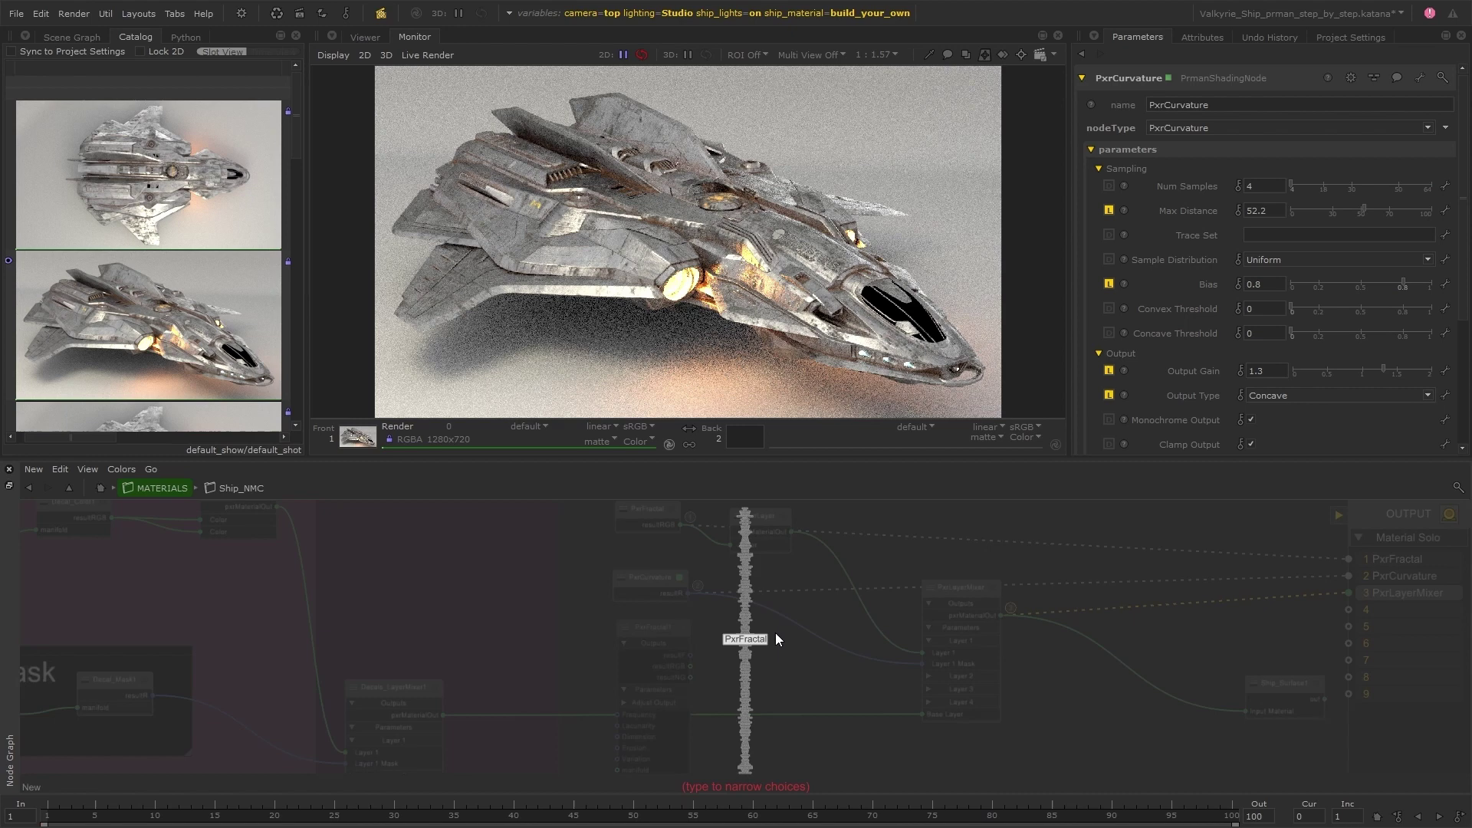
type("ble")
left_click(745, 583)
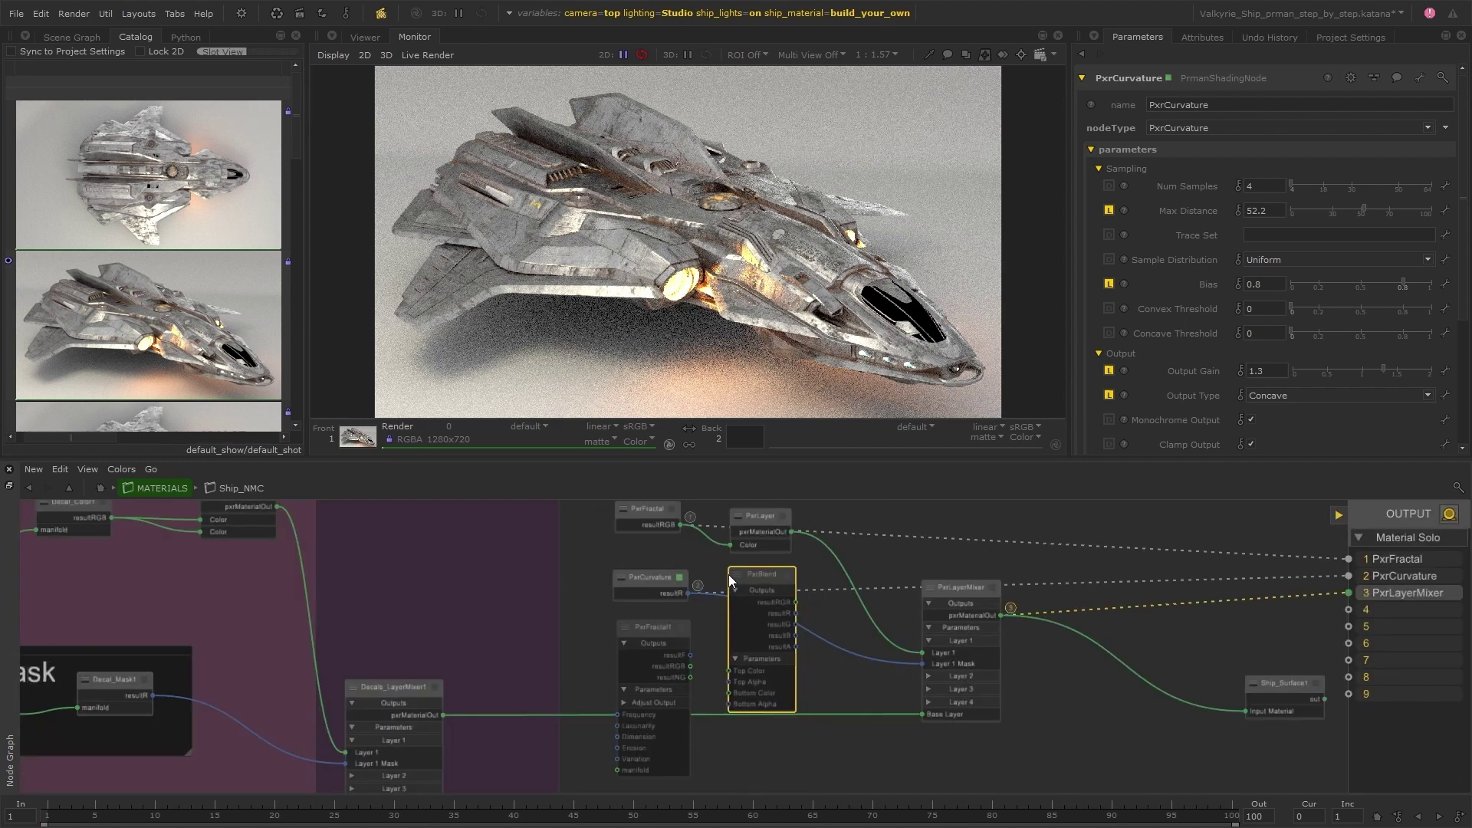
left_click(729, 670)
left_click(687, 594)
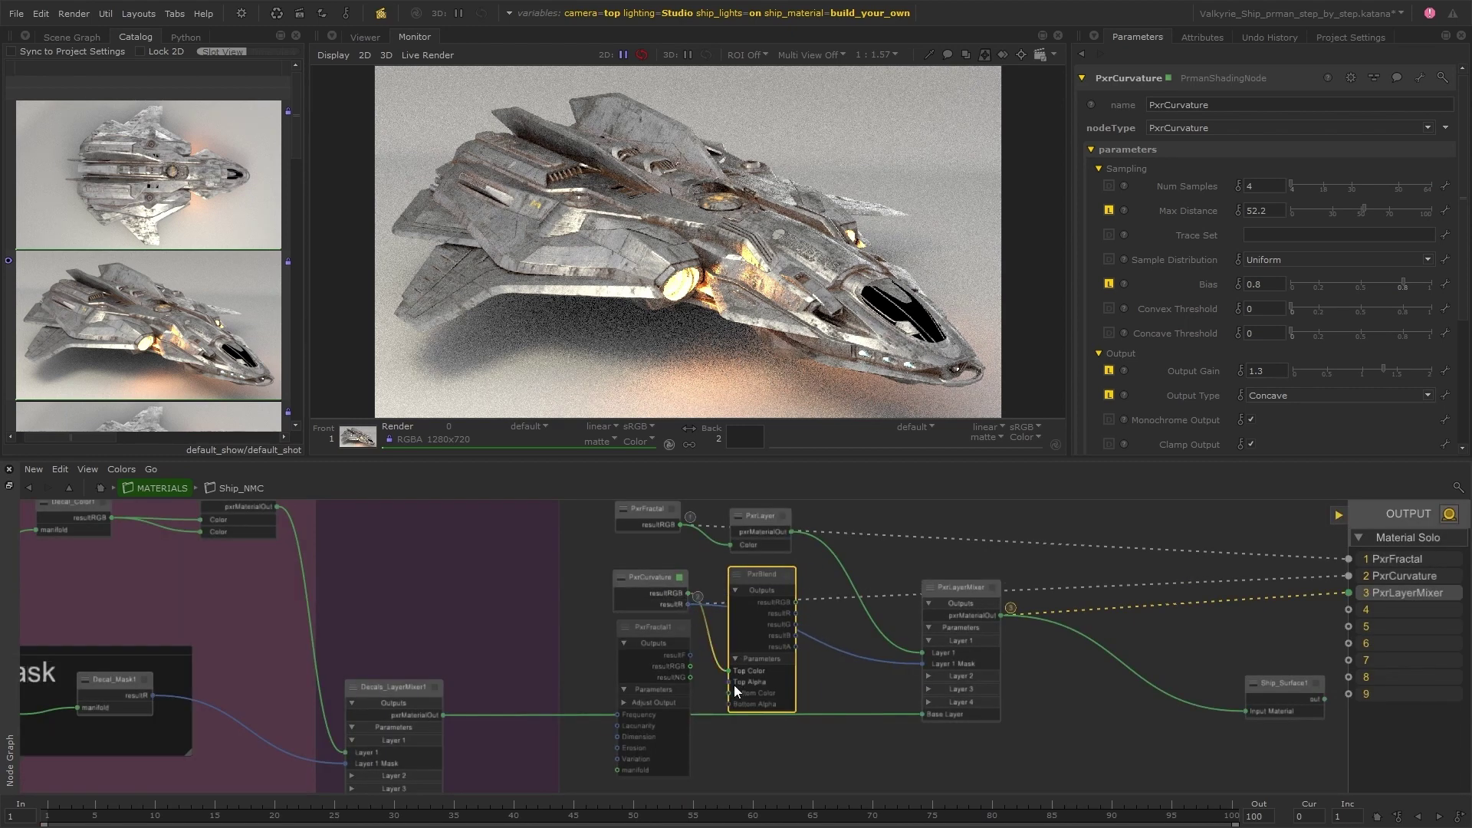
- Connect PxrFractal1's resultRGB to PxrBlend's Bottom Color and PxrBlend's resultR to PxrLayerMixer's Layer 1 Mask
left_click(730, 692)
left_click(692, 666)
left_click(714, 606)
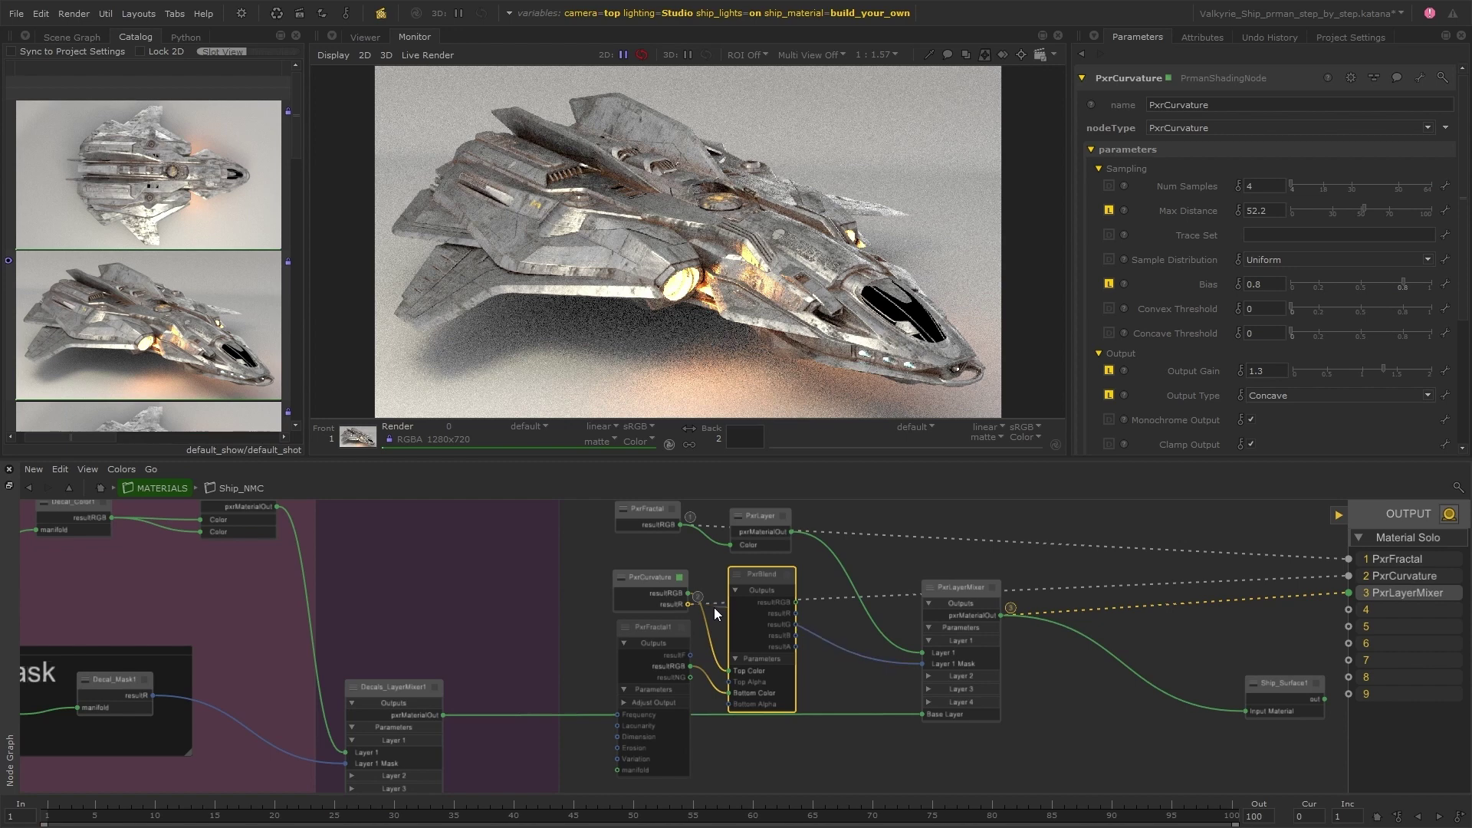
left_click(795, 613)
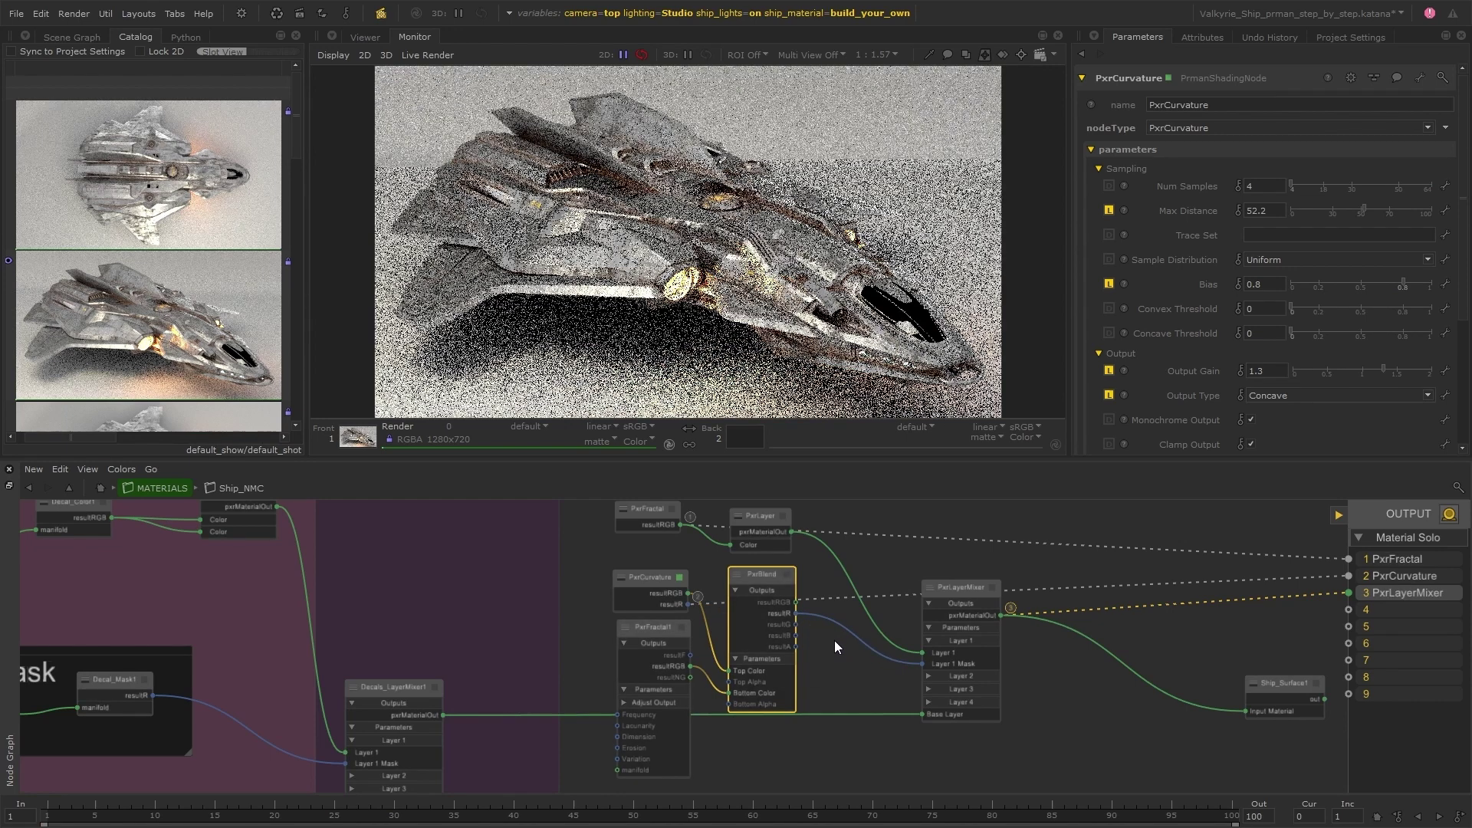
- Collapse PxrFractal1 to its connected ports and move it and PxrCurvature down beside PxrBlend's colour inputs
left_click(665, 629)
key("alt+2")
left_click_drag(658, 638, 656, 675)
left_click_drag(661, 581, 658, 613)
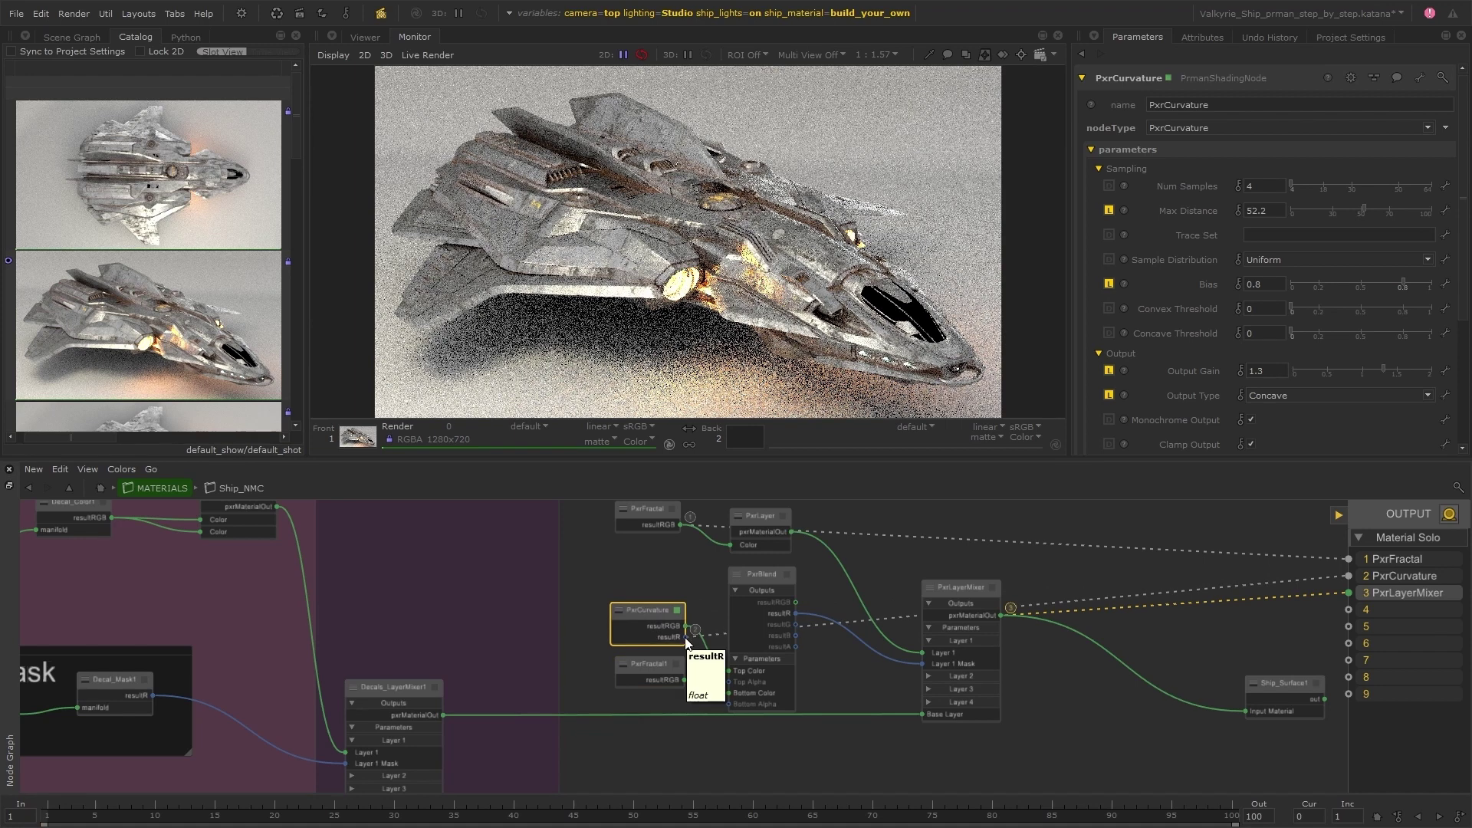
- Solo PxrCurvature in slot 1, assign PxrBlend to slot 2, and replace slot 1 with PxrFractal1
key("1")
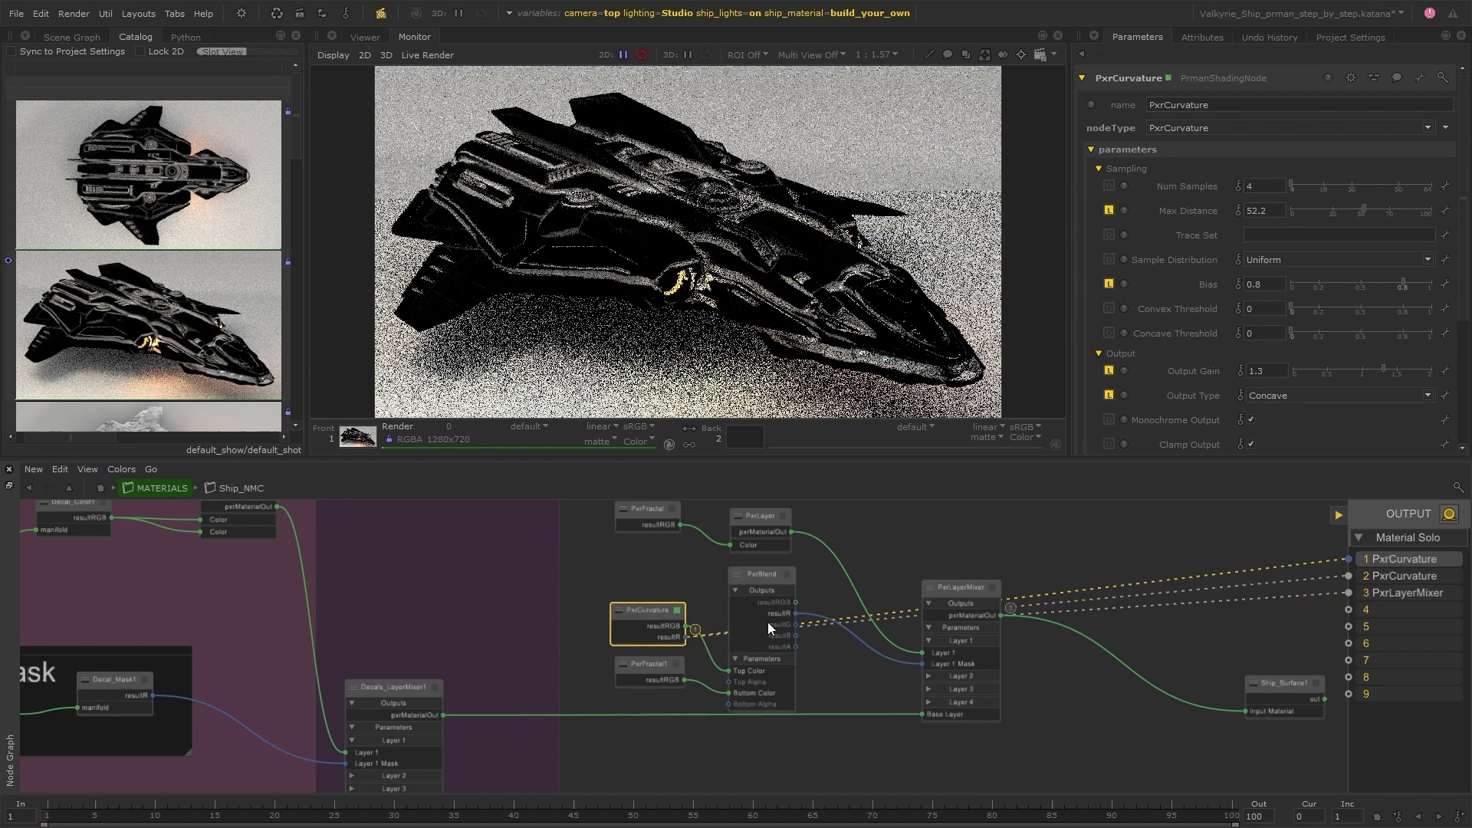
key("2")
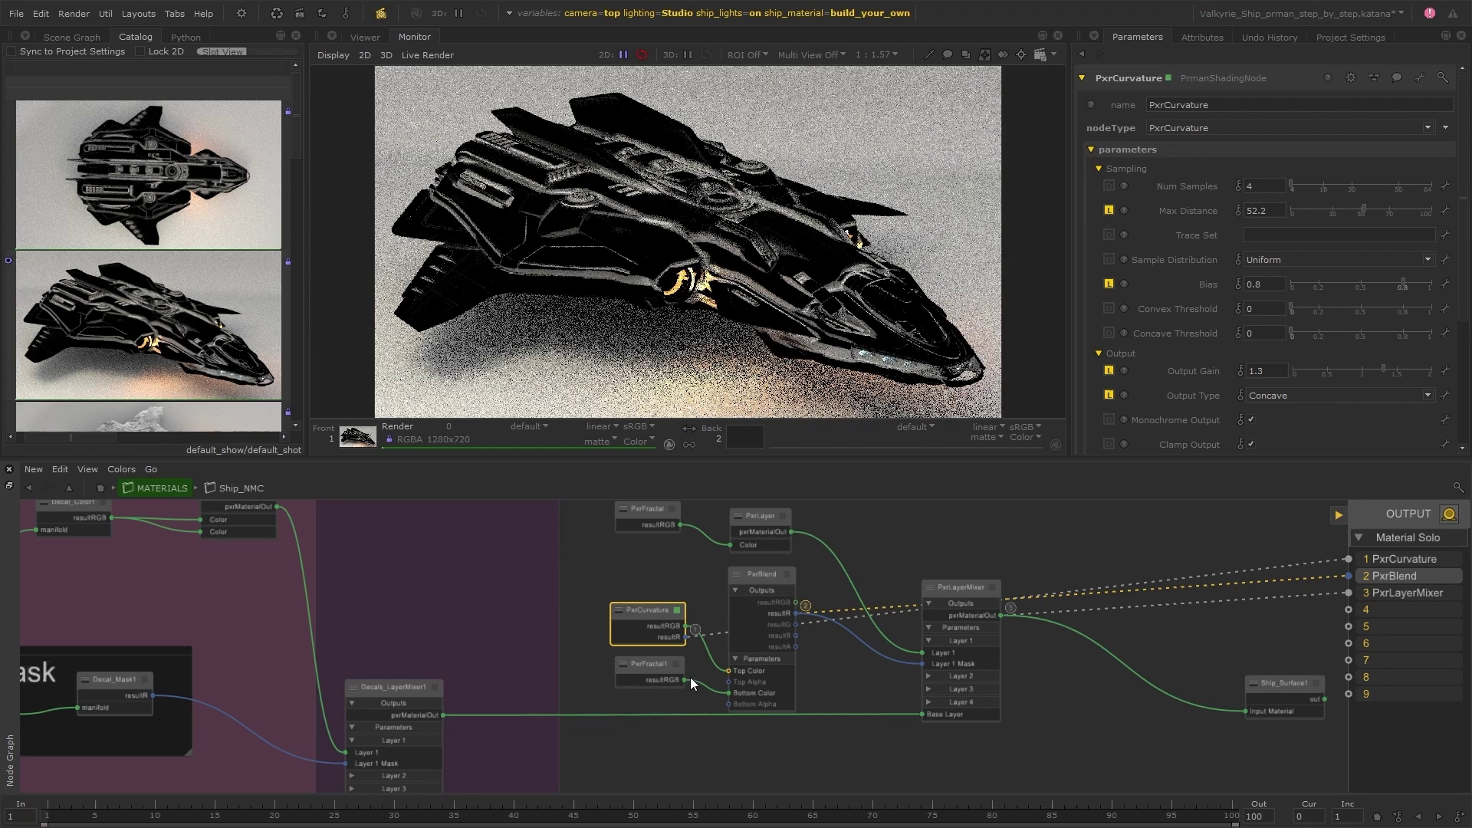
key("1")
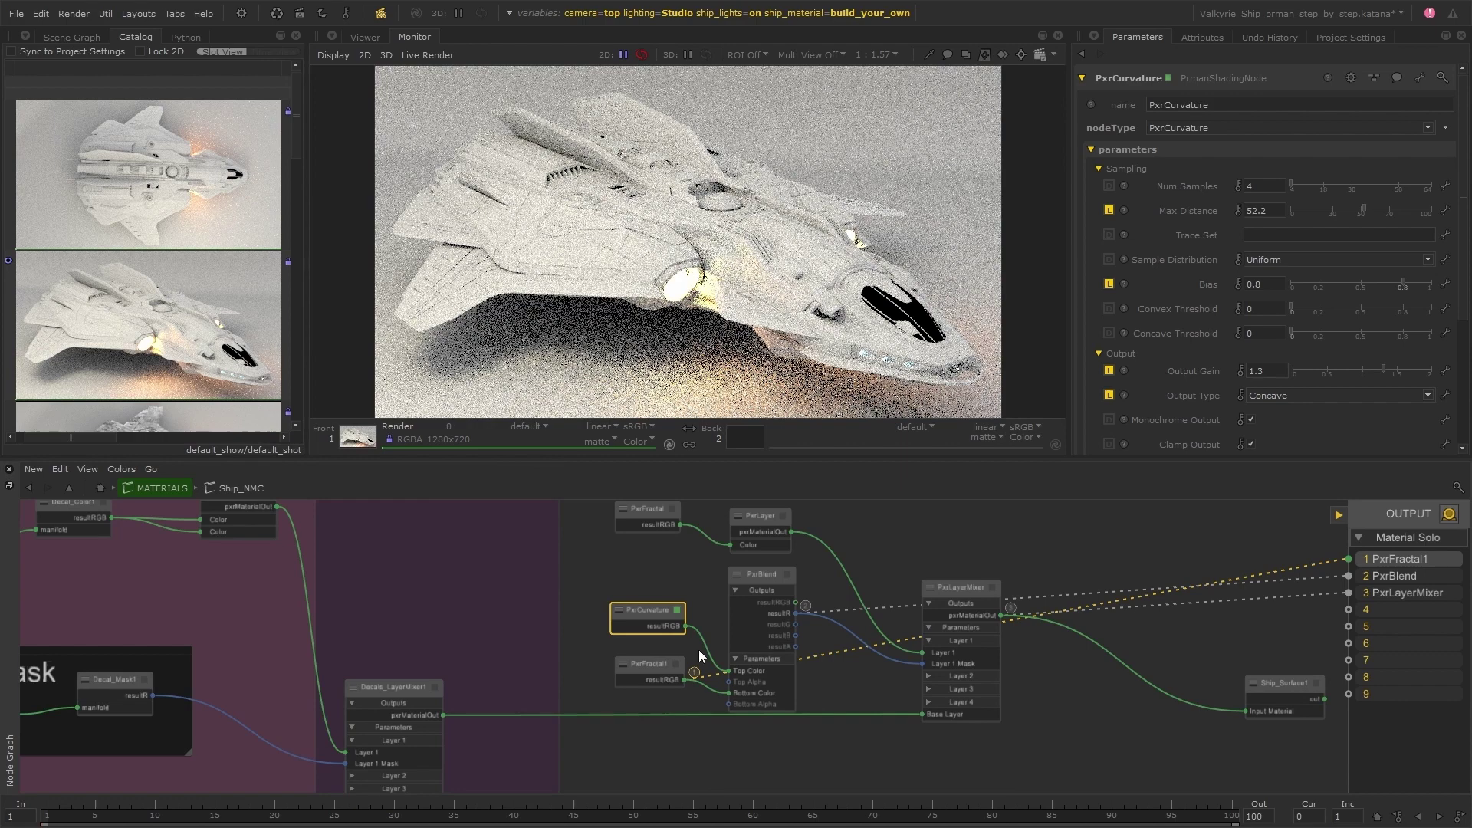
- Tune PxrFractal1 to a Frequency of 0.02, a Dimension of 0.3 and a Lacunarity of 2.6
left_click(676, 664)
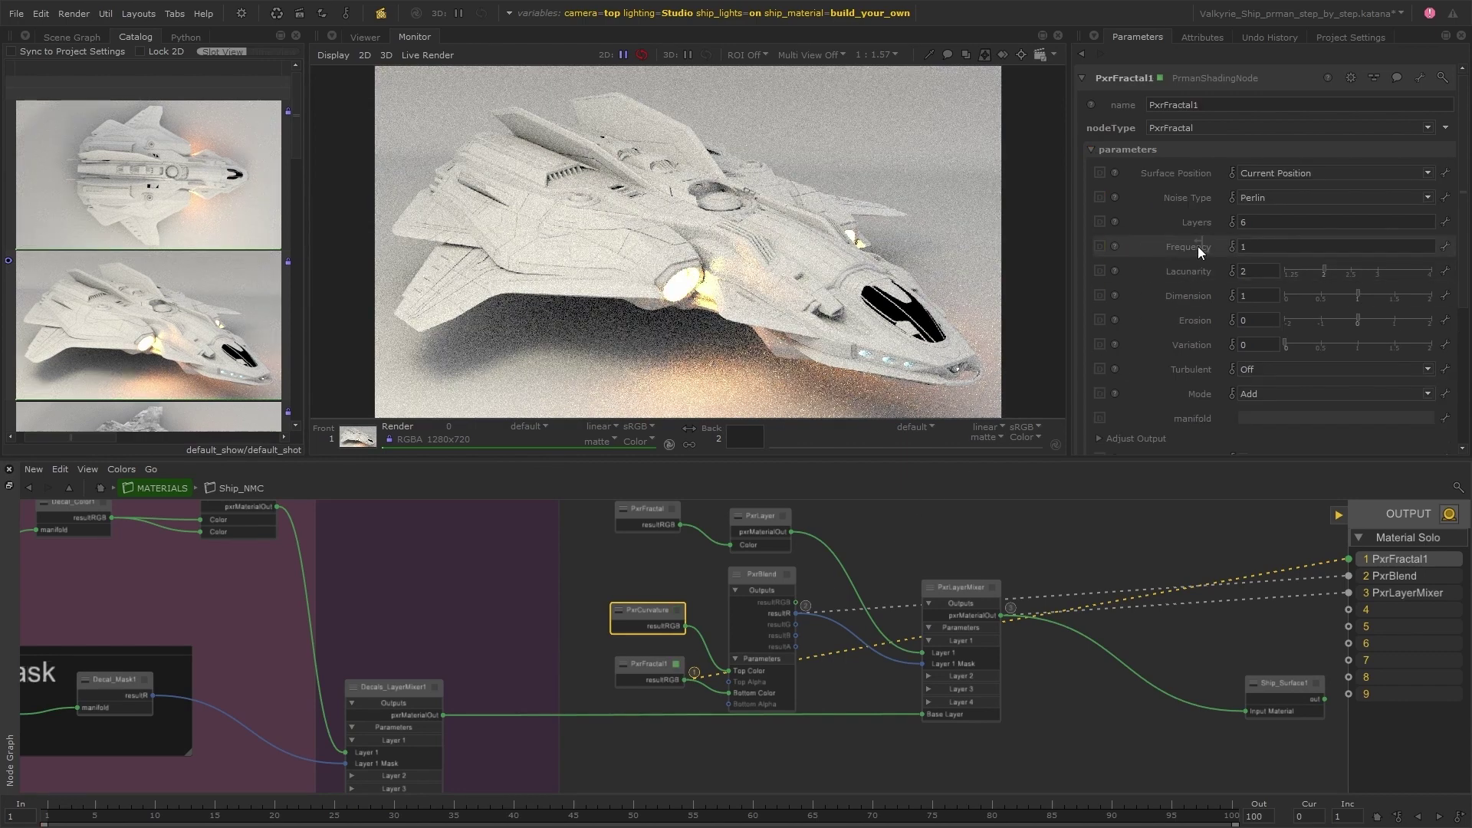
left_click_drag(1198, 247, 1197, 247)
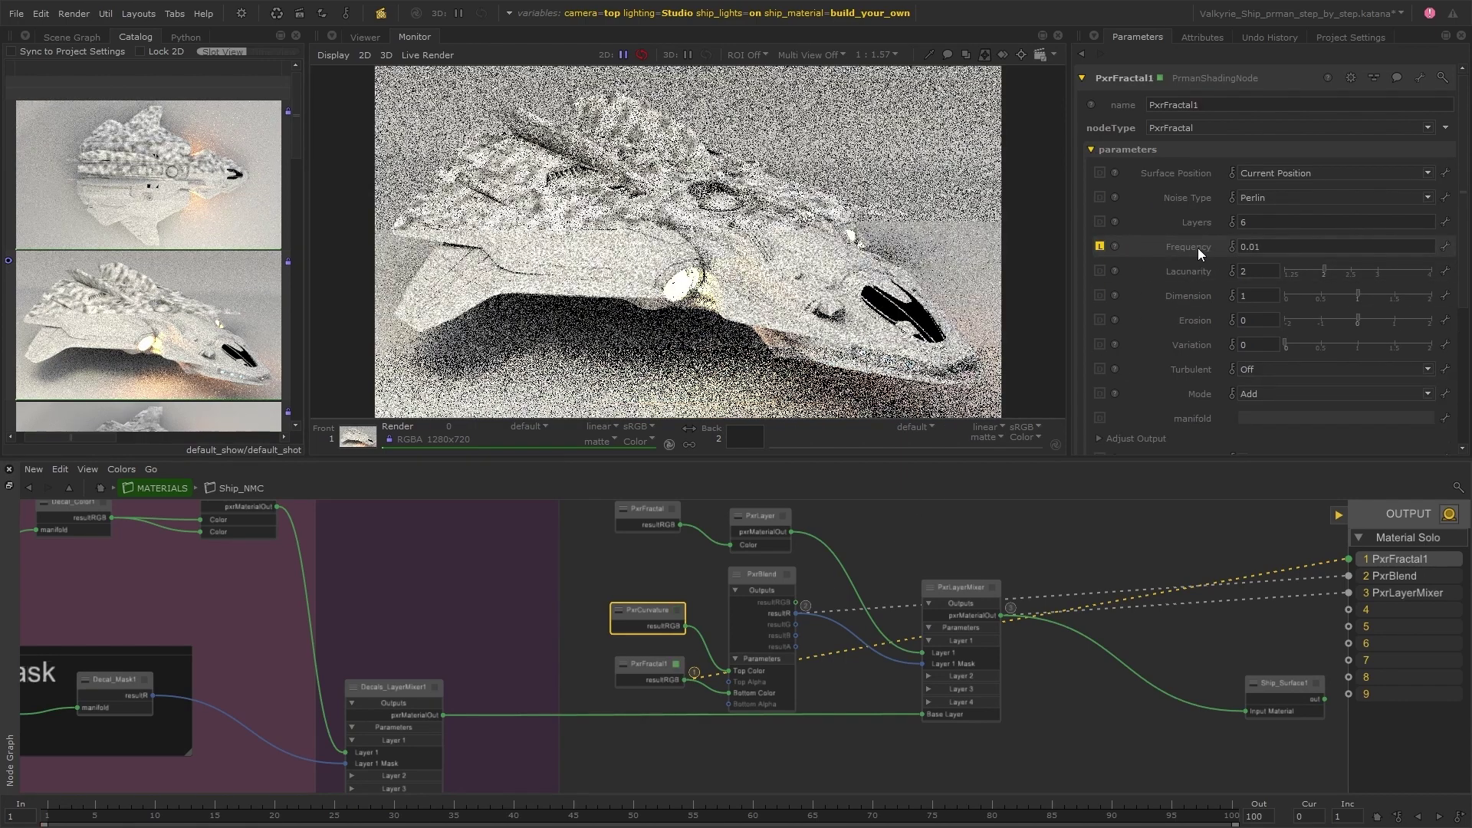
left_click(1257, 247)
key("BackSpace")
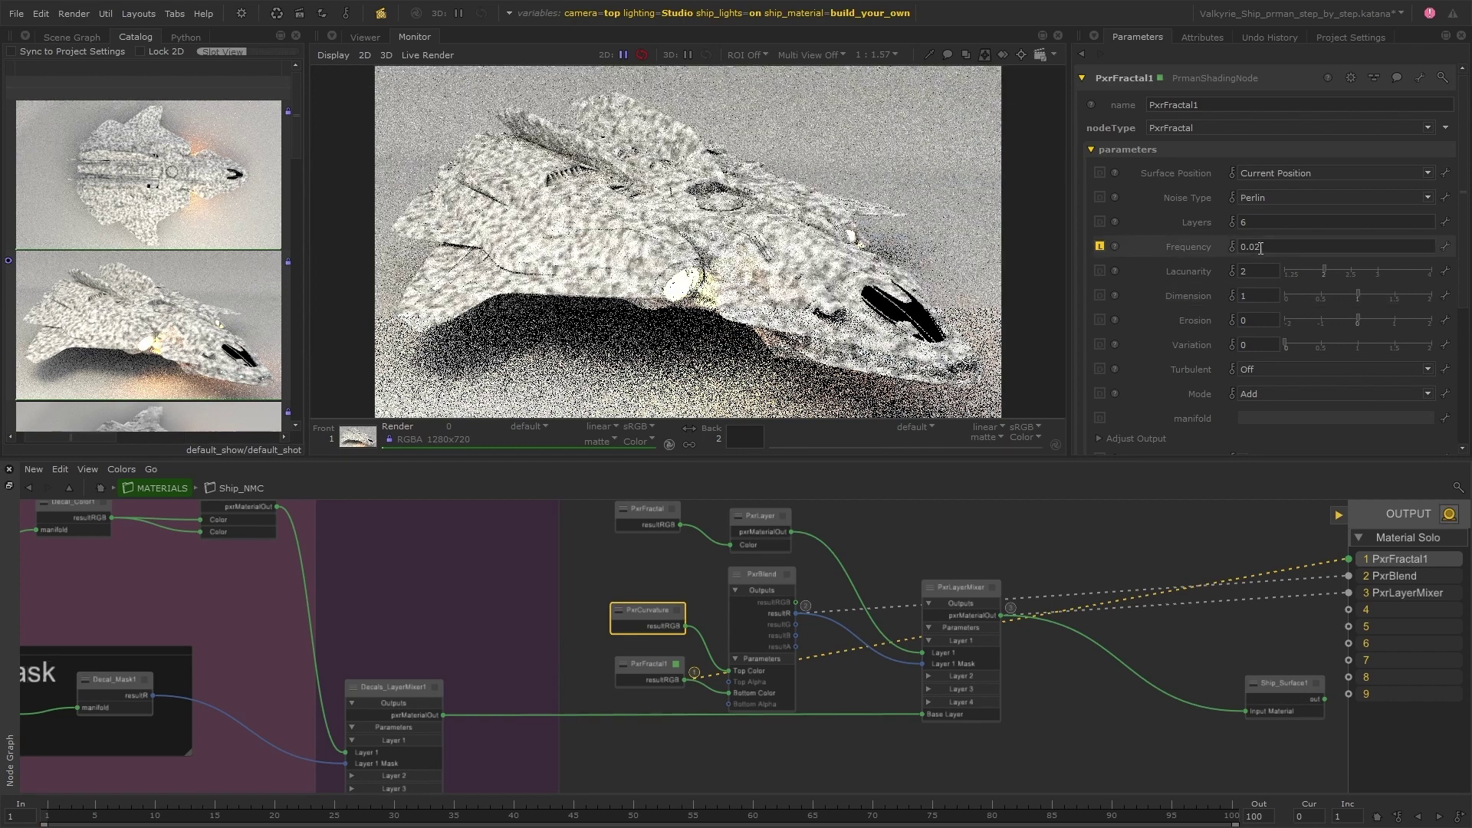
type("3")
key("Return")
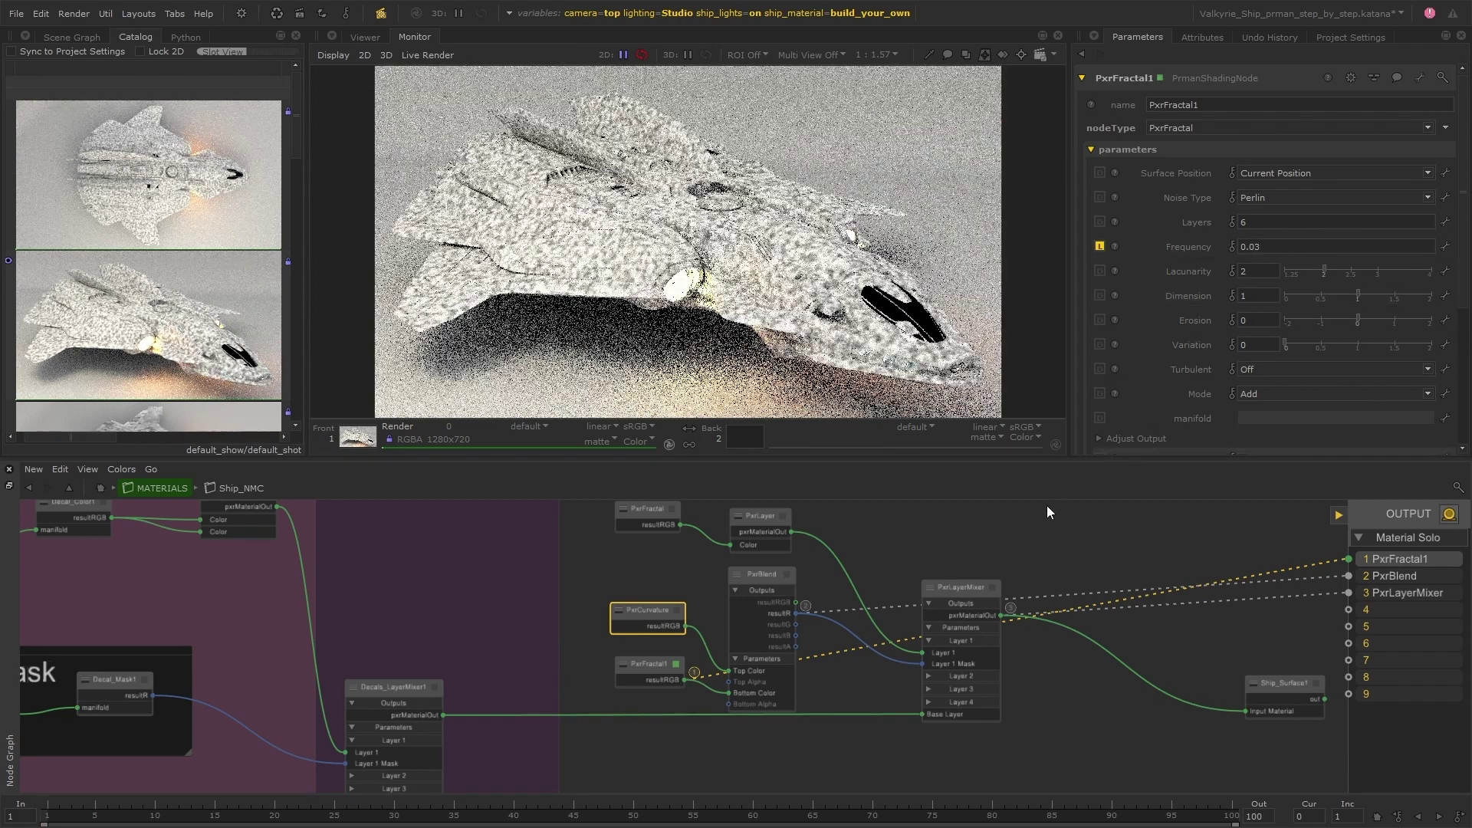
left_click_drag(1198, 296, 1195, 296)
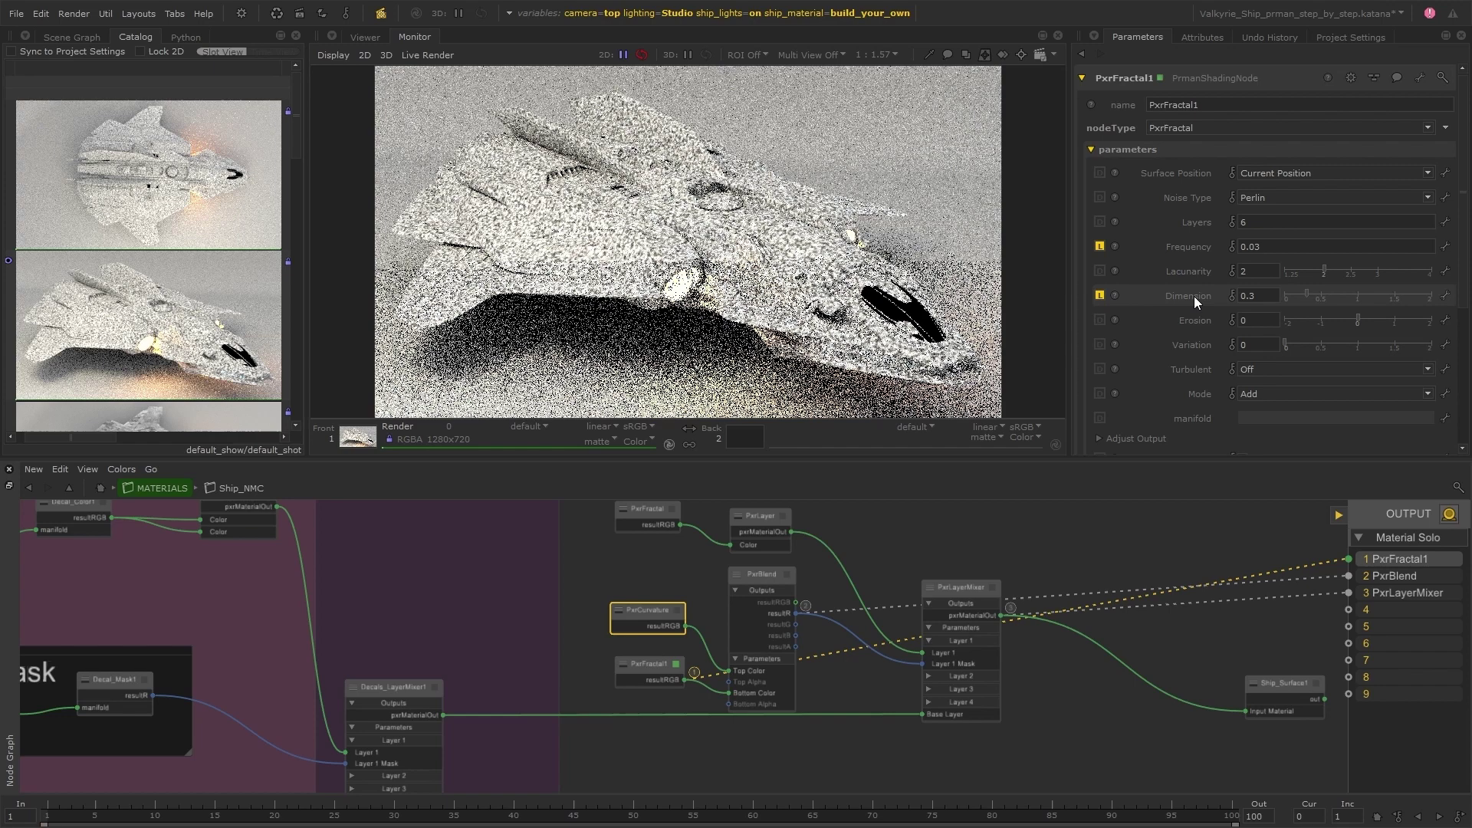
type("2")
key("Return")
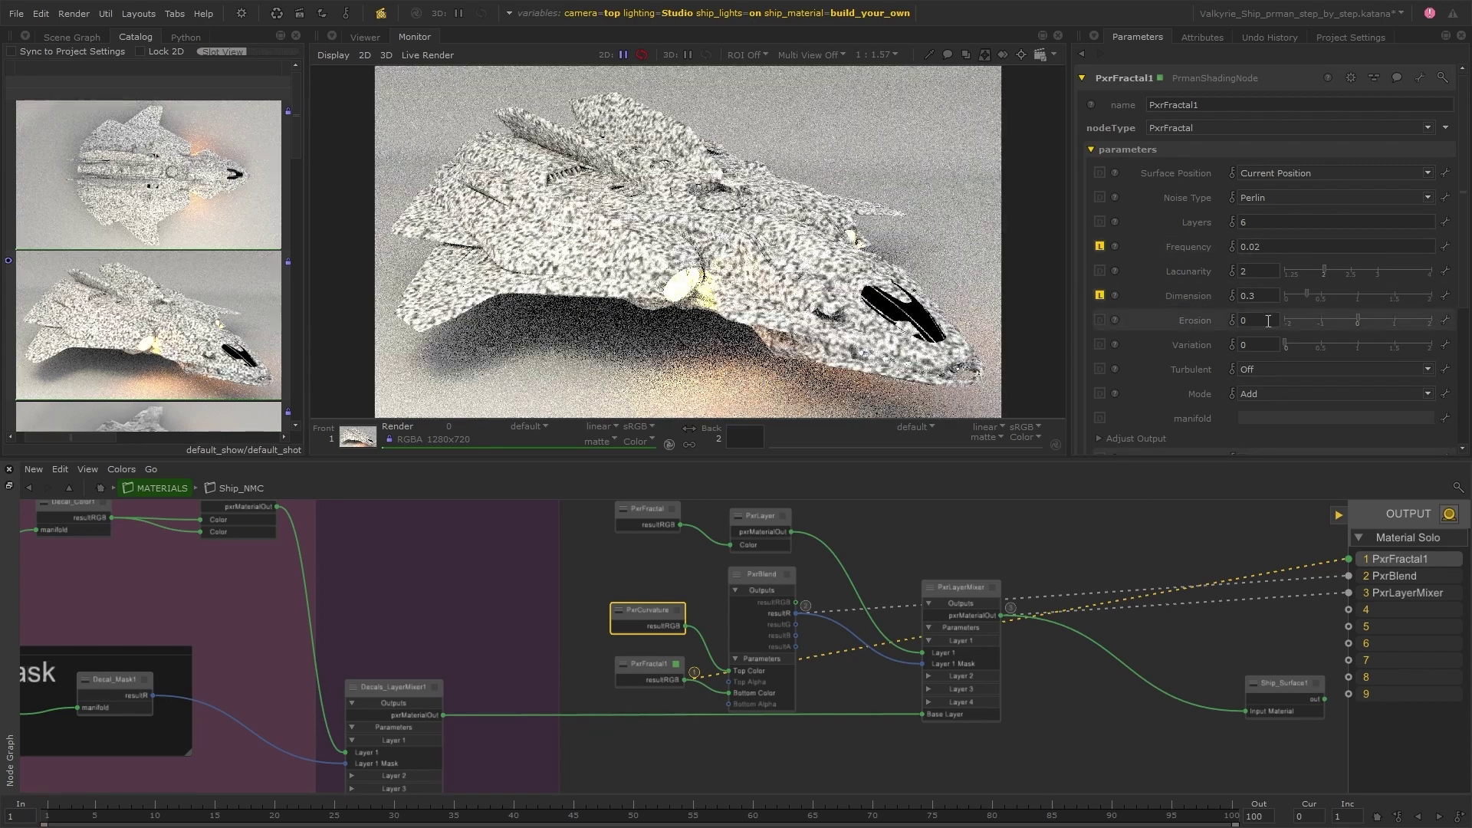
left_click_drag(1200, 271, 1208, 267)
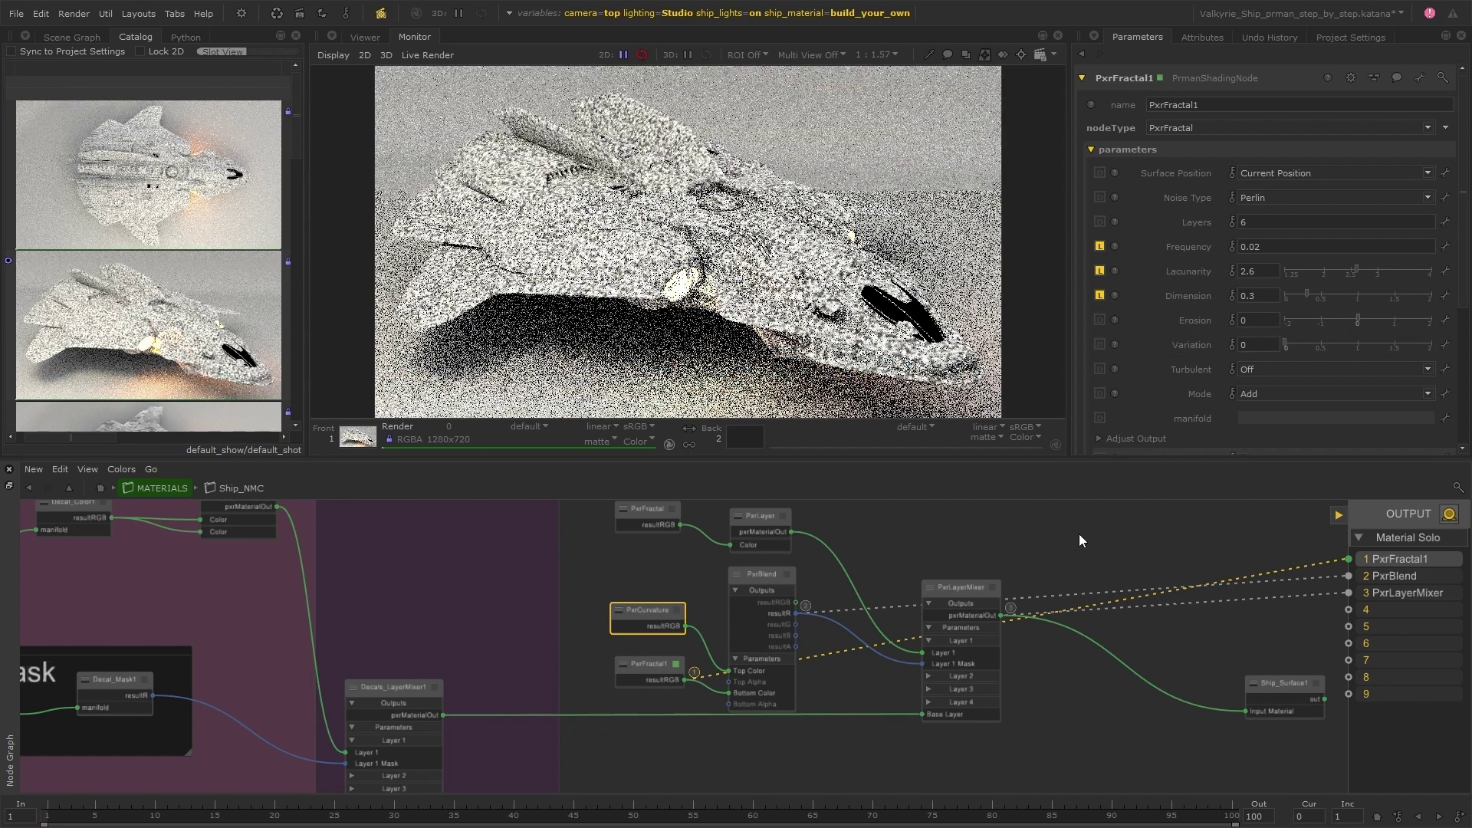
- Solo PxrBlend in slot 2 and set its Operation to Multiply
key("2")
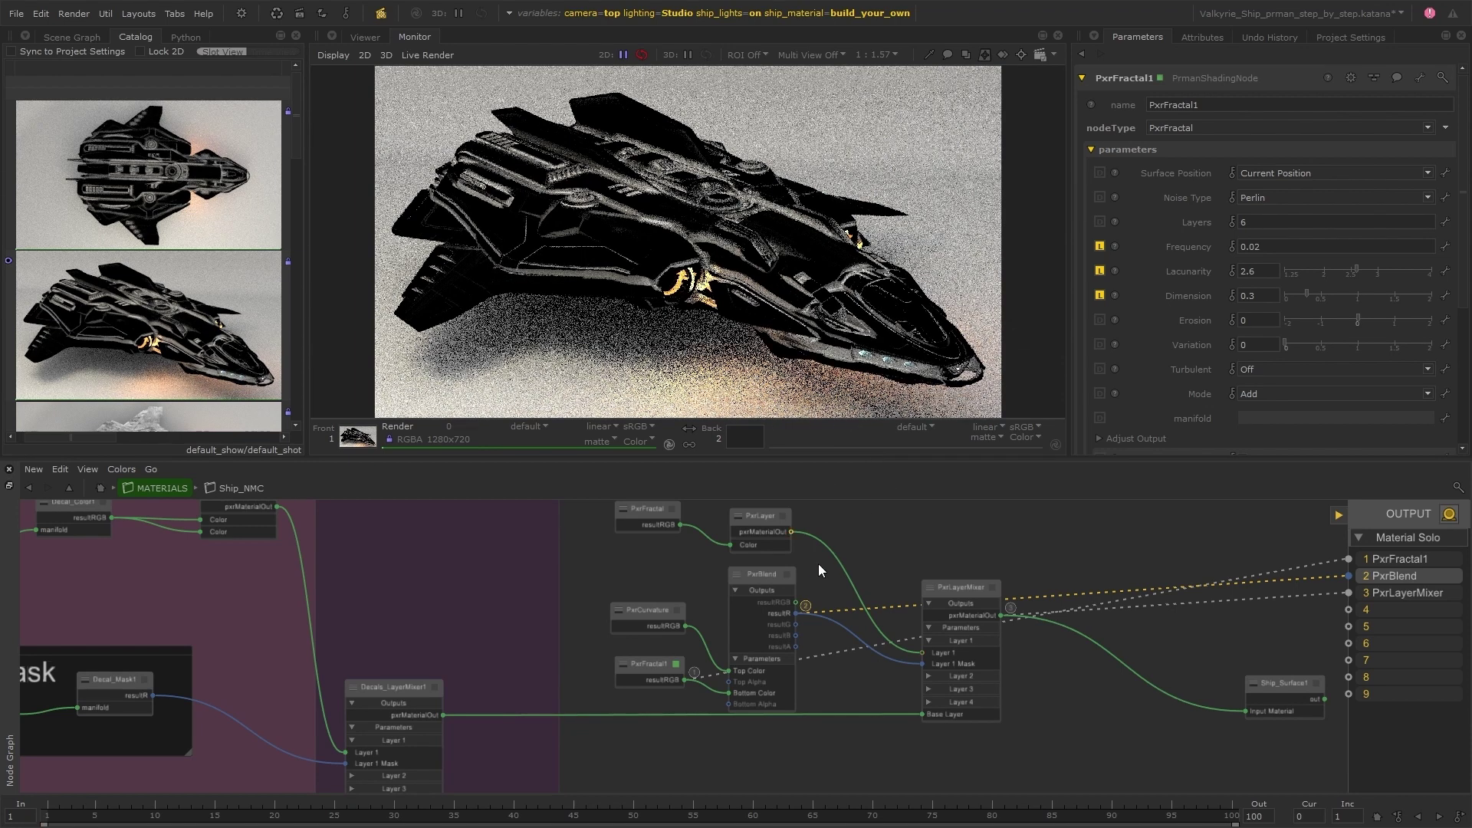
left_click(786, 573)
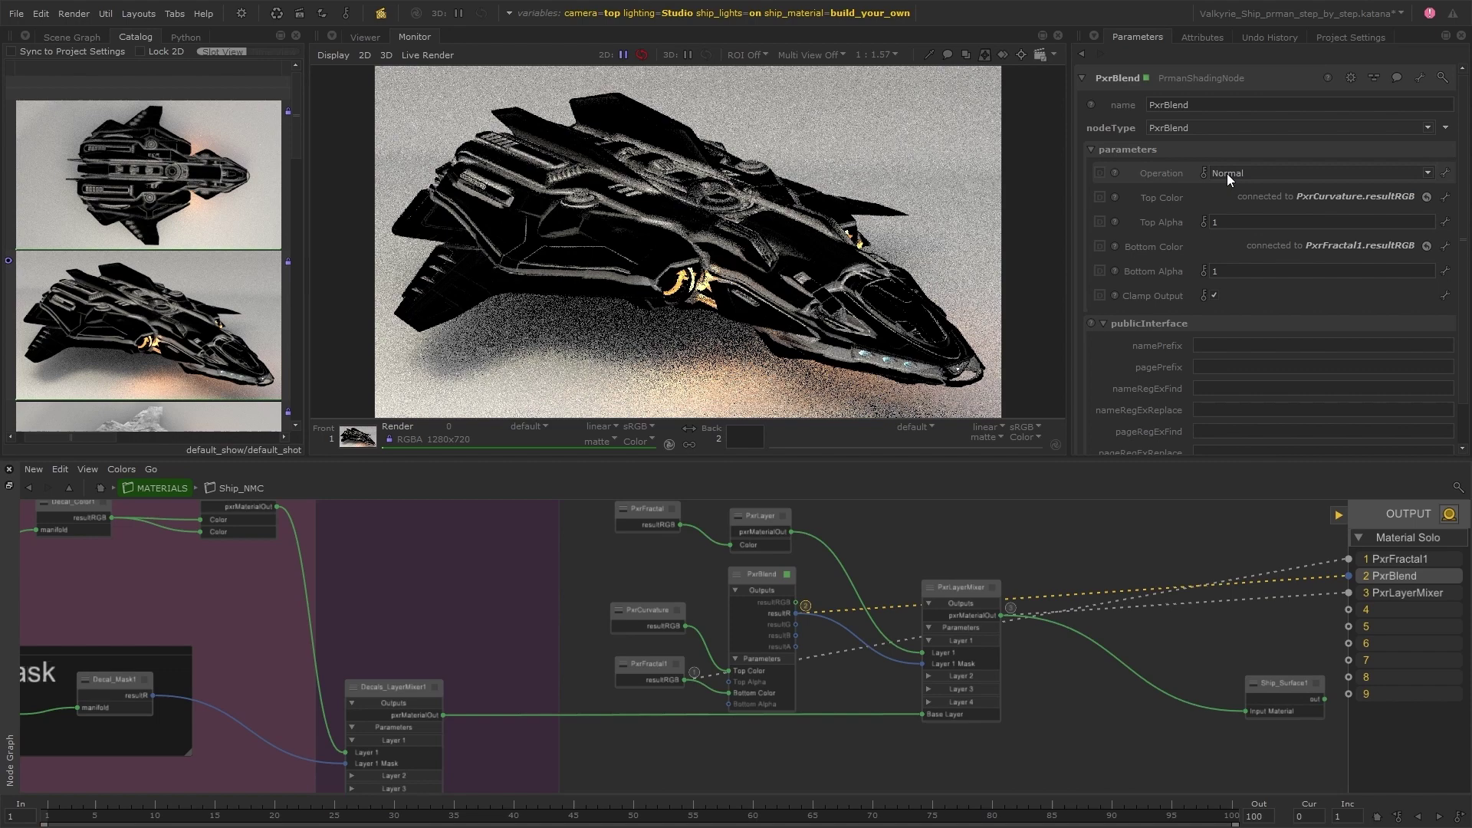
left_click(1249, 173)
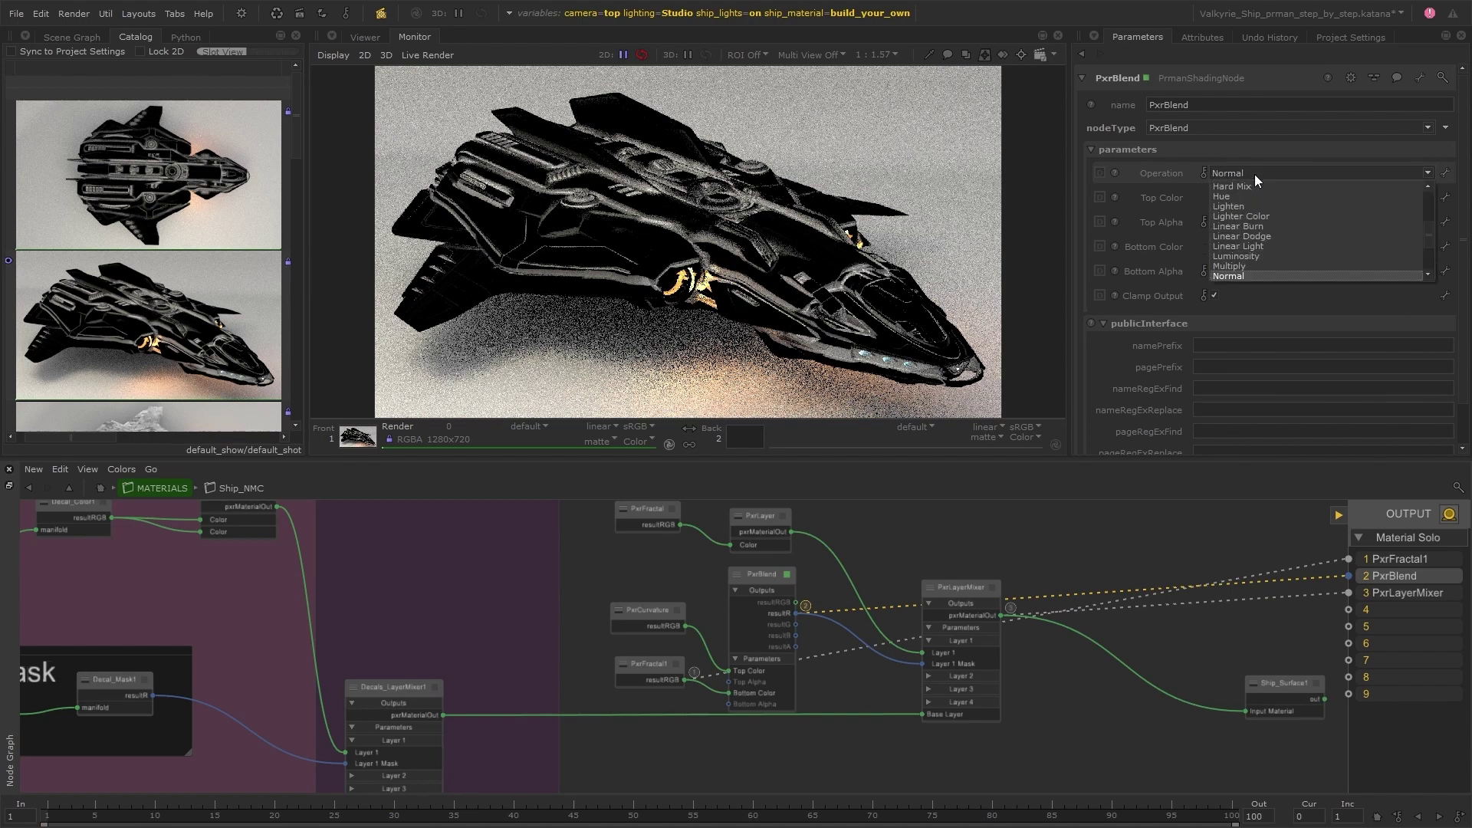
left_click(1247, 268)
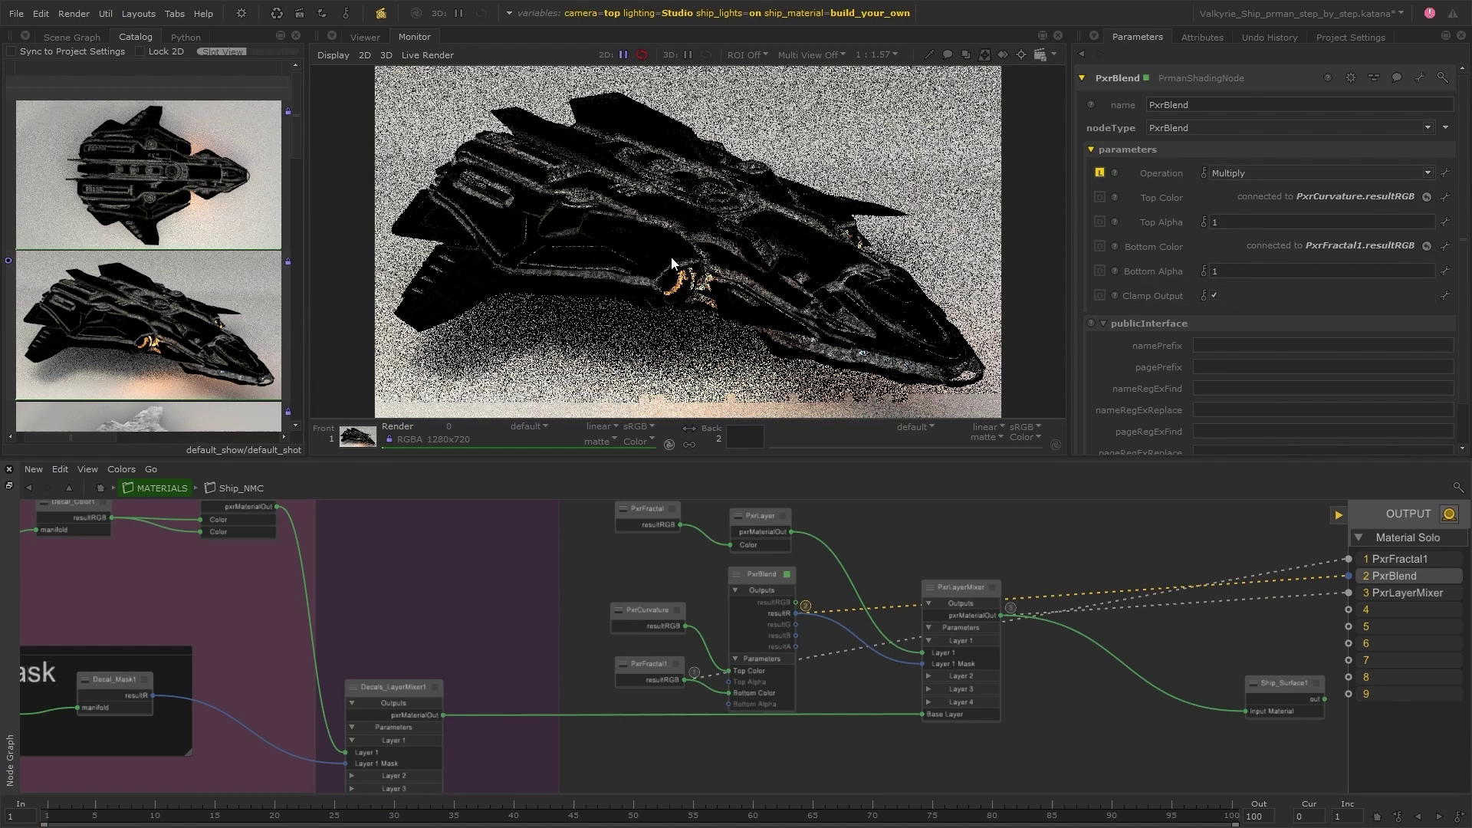
- Examine the multiplied mask up close in the render, and compare it with PxrLayerMixer's result in slot 3
scroll(581, 262, "up", 3)
middle_click_drag(1037, 122, 684, 181)
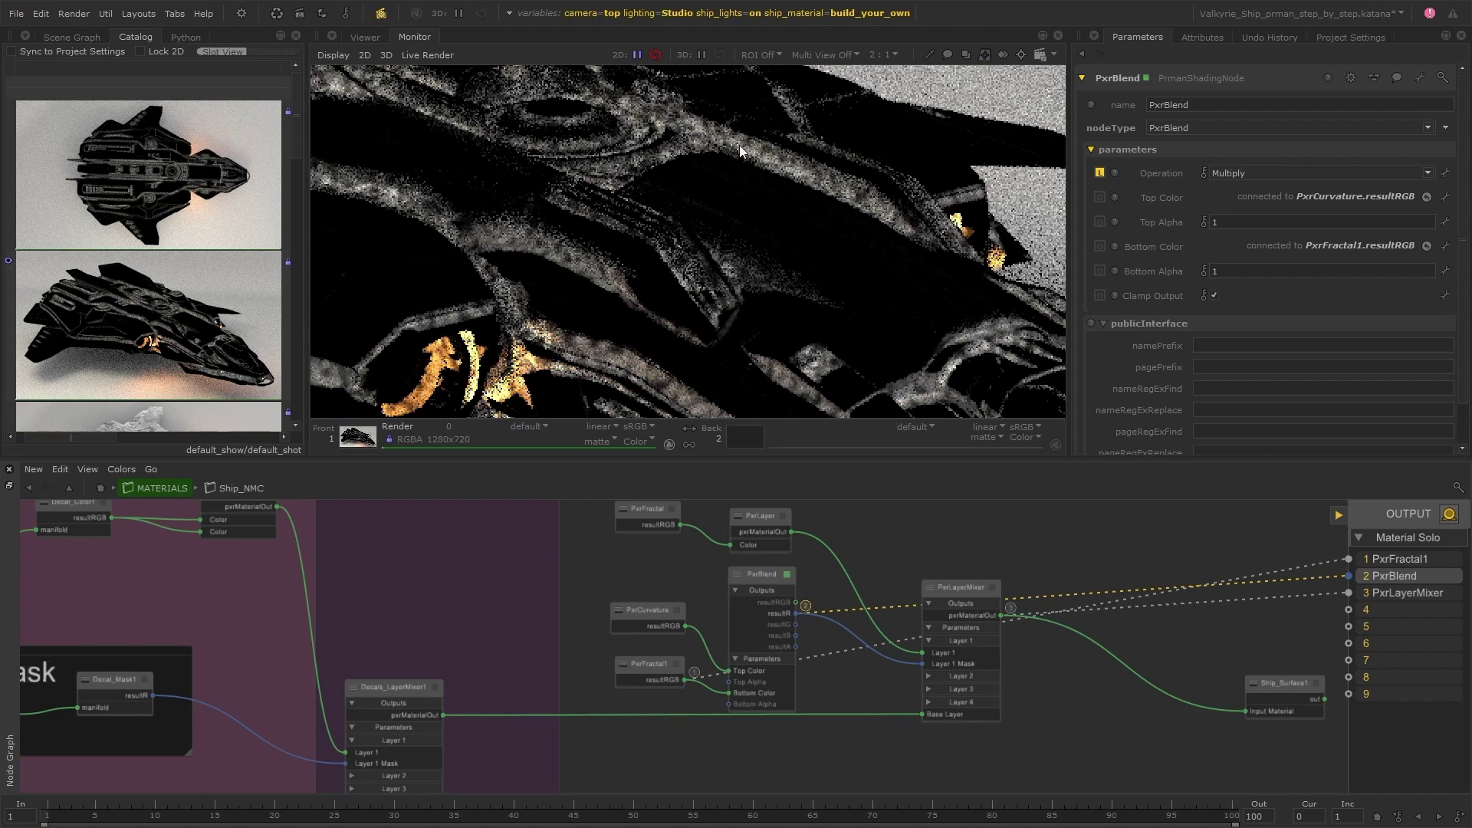
scroll(763, 213, "down", 1)
middle_click_drag(764, 213, 750, 196)
key("3")
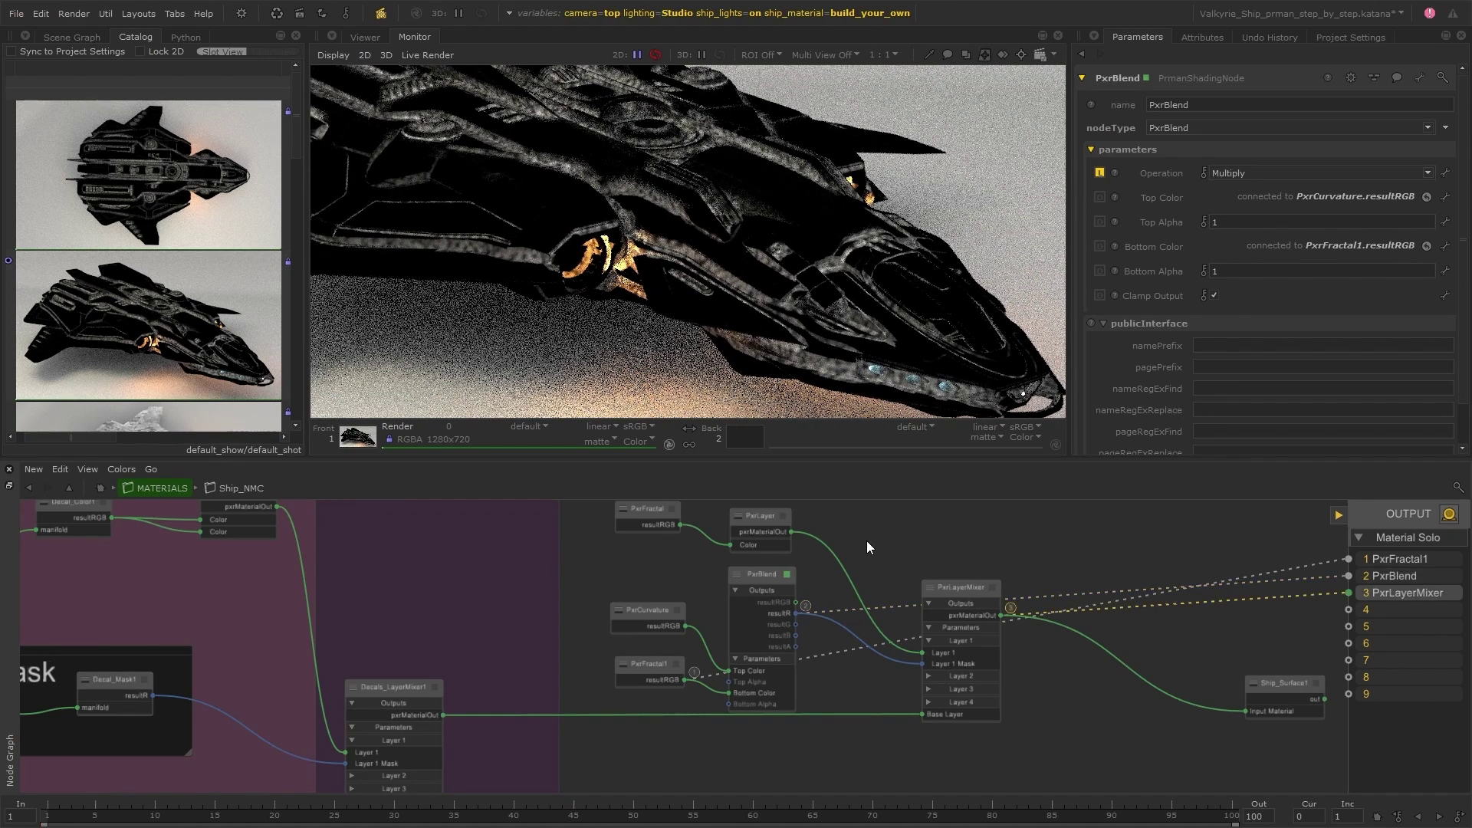
middle_click_drag(714, 163, 836, 289)
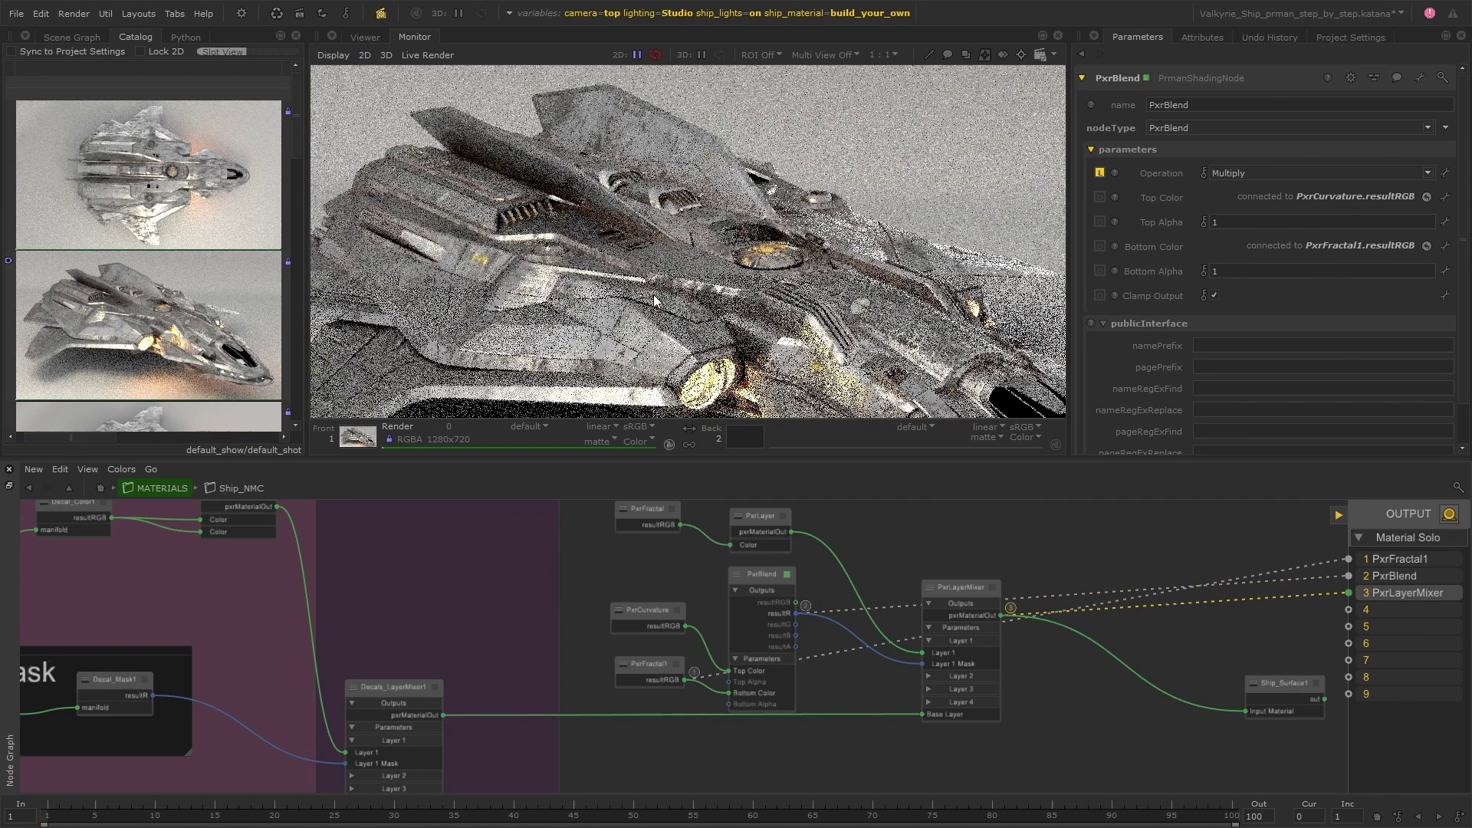
key("f")
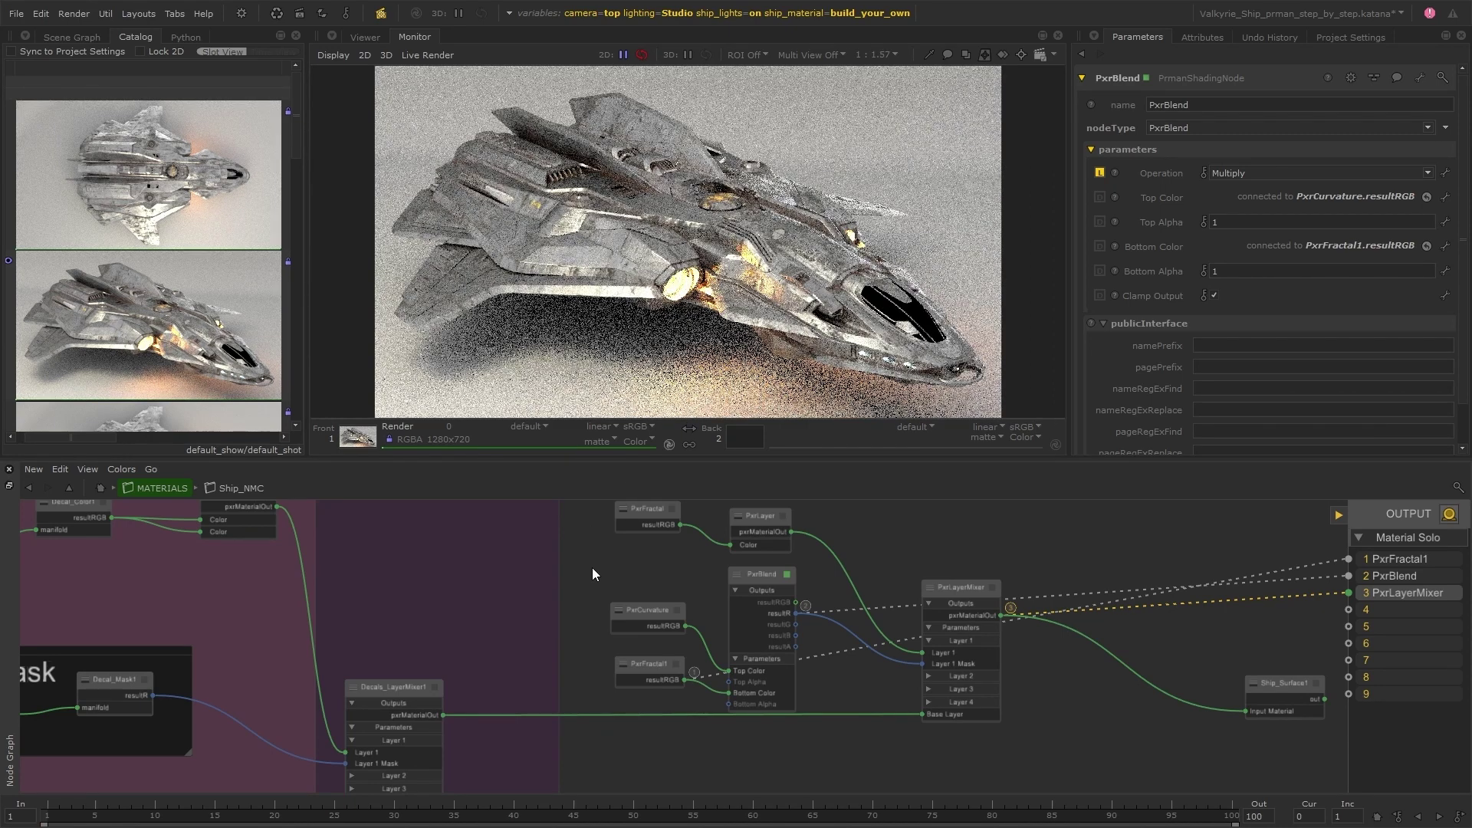
- Follow the Material Solo connections of slots 1, 2 and 3 to their source nodes in the node graph
scroll(816, 561, "up", 3)
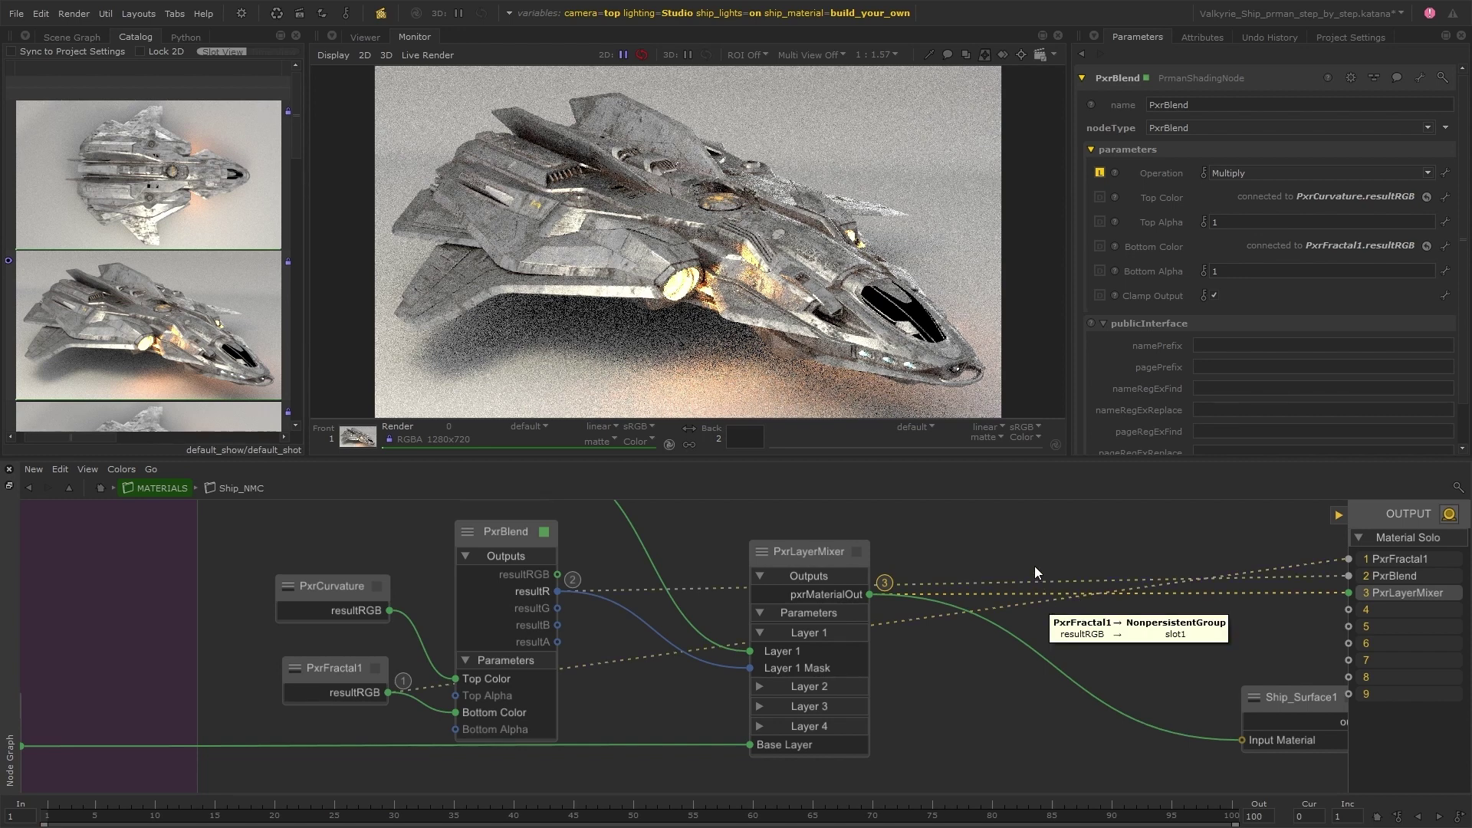
middle_click_drag(1033, 565, 929, 566)
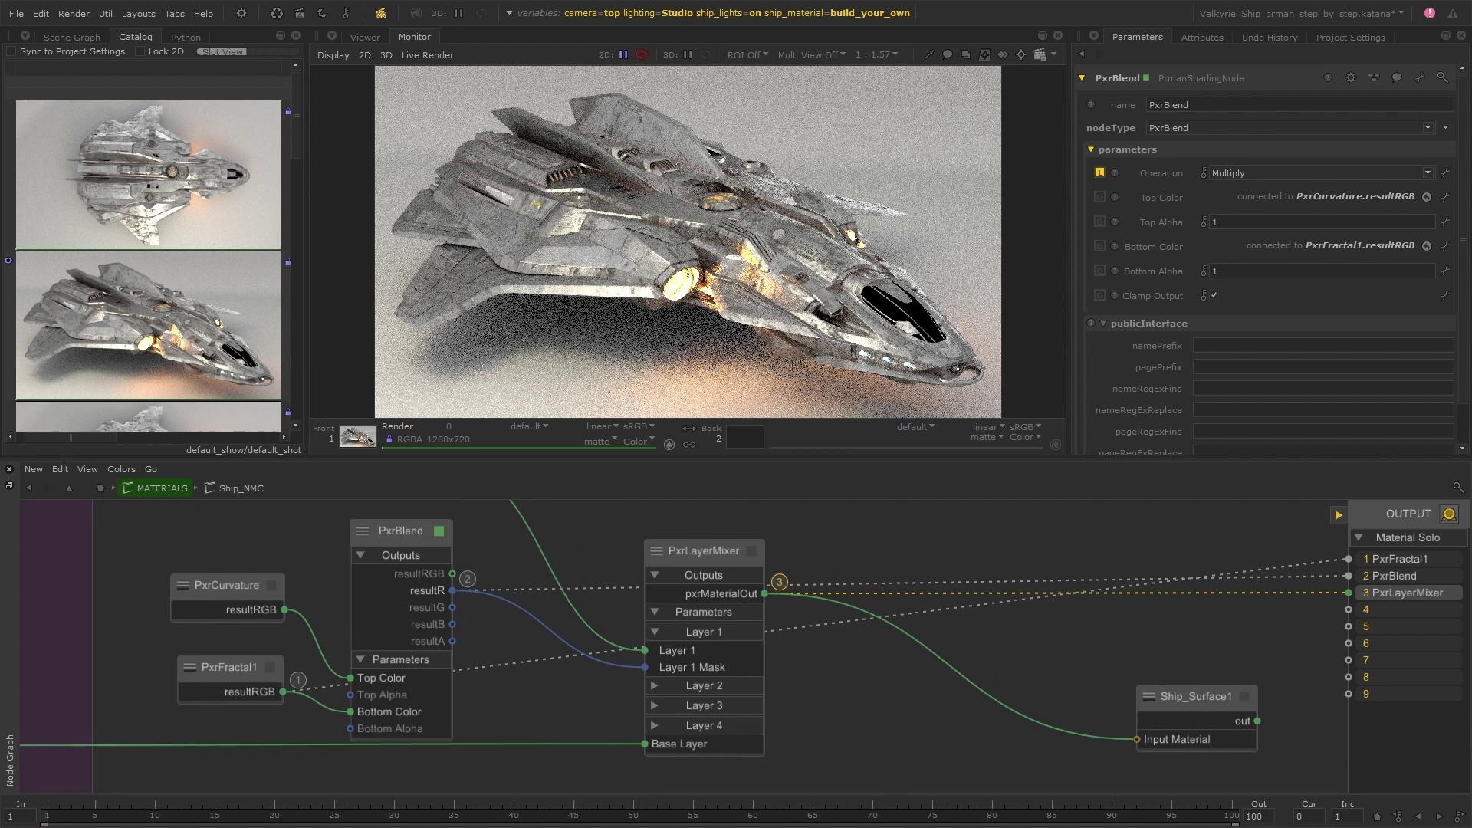
double_click(1300, 564)
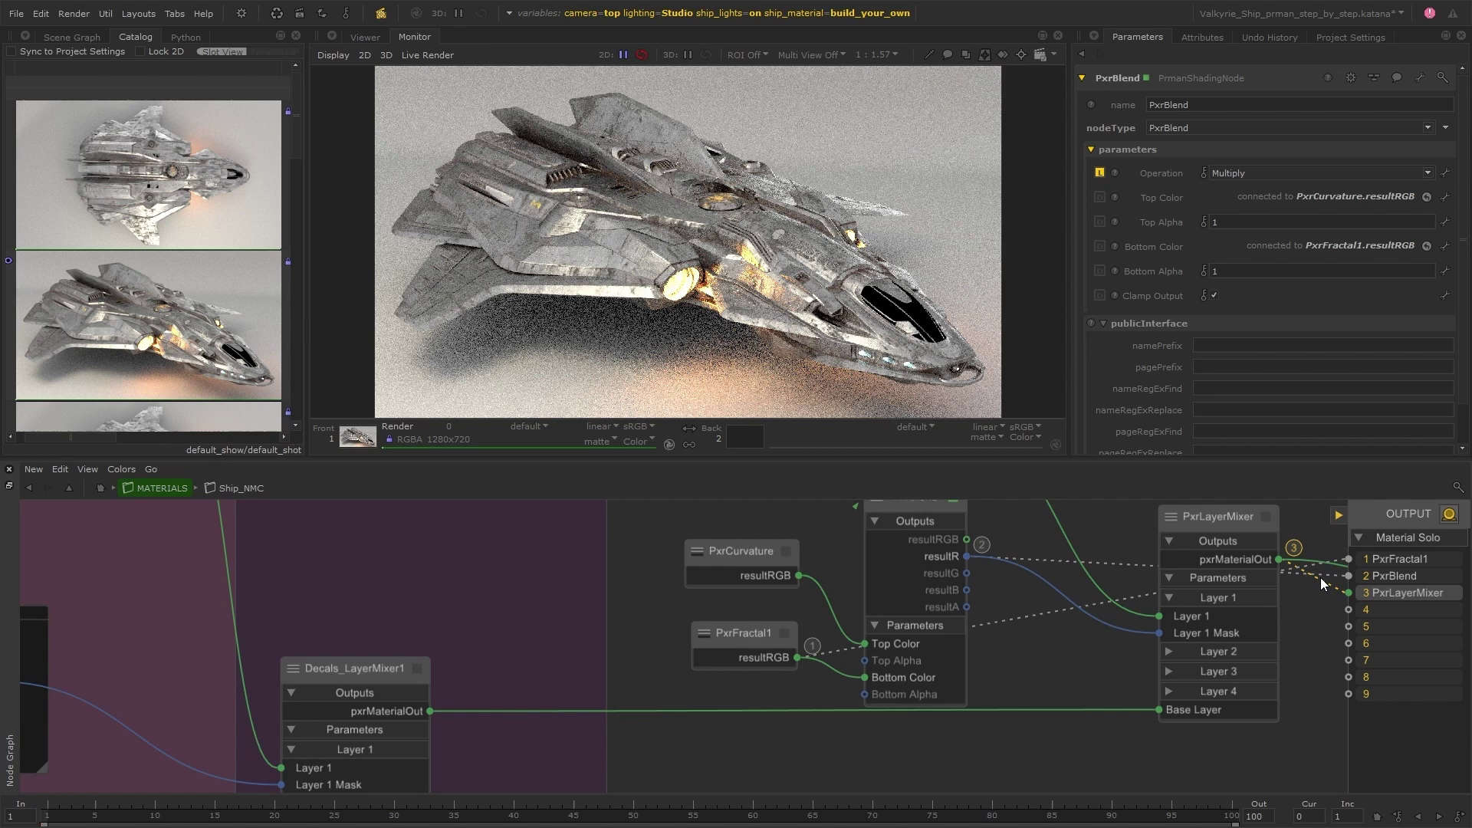
double_click(1331, 573)
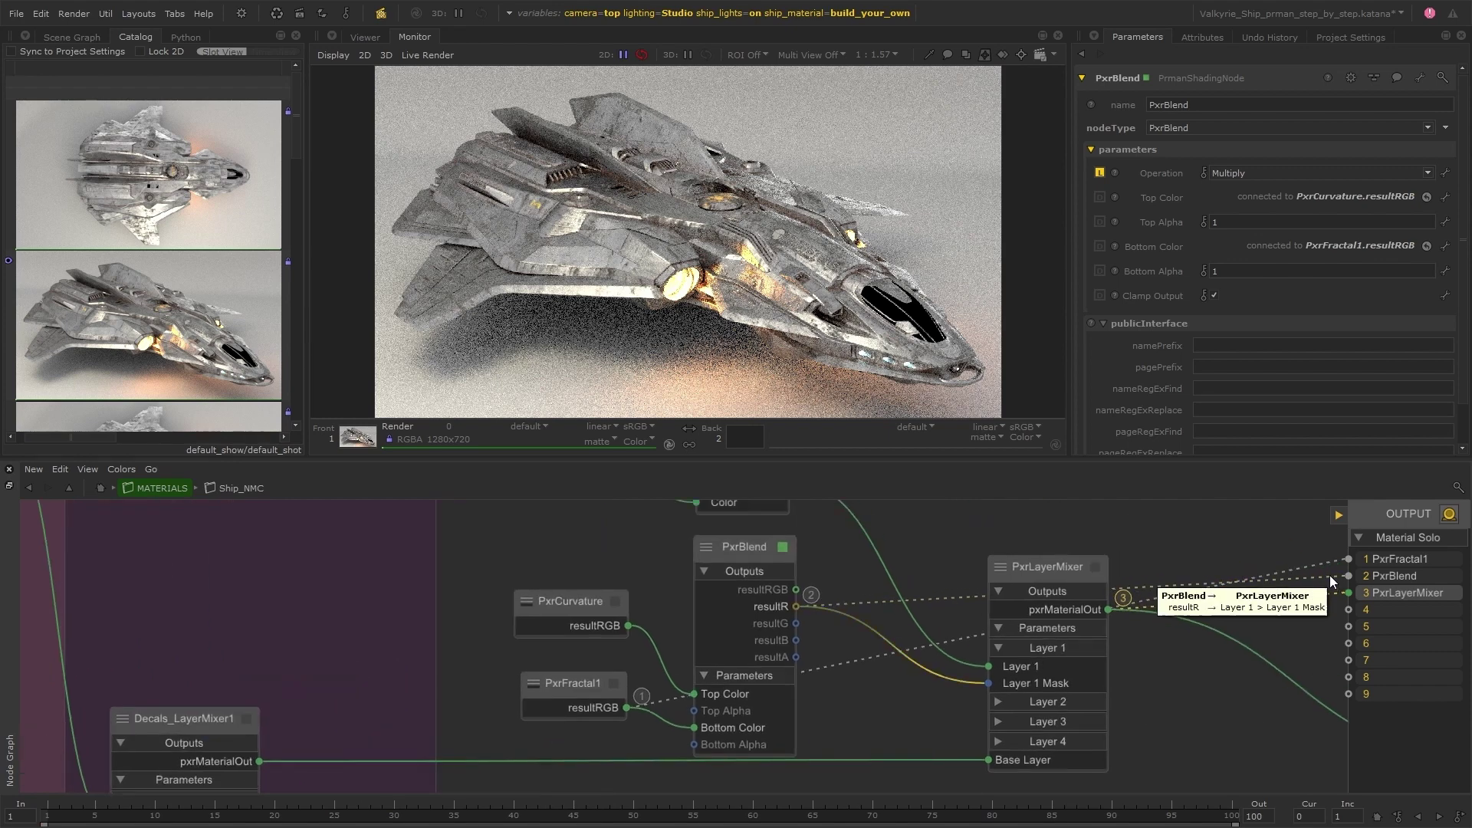
double_click(1304, 595)
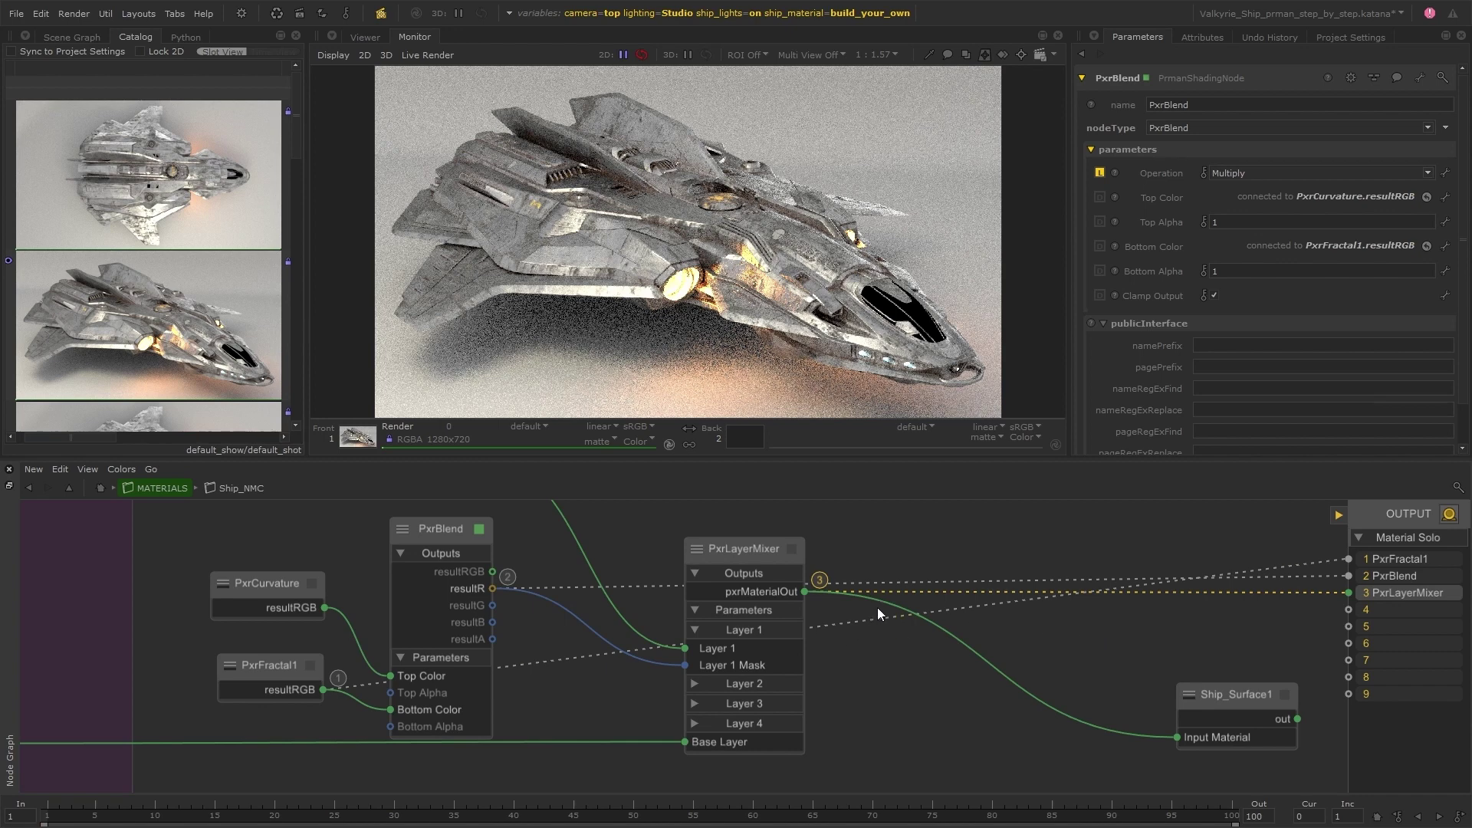
- Set PxrCurvature's Max Distance to 65.5
key("a")
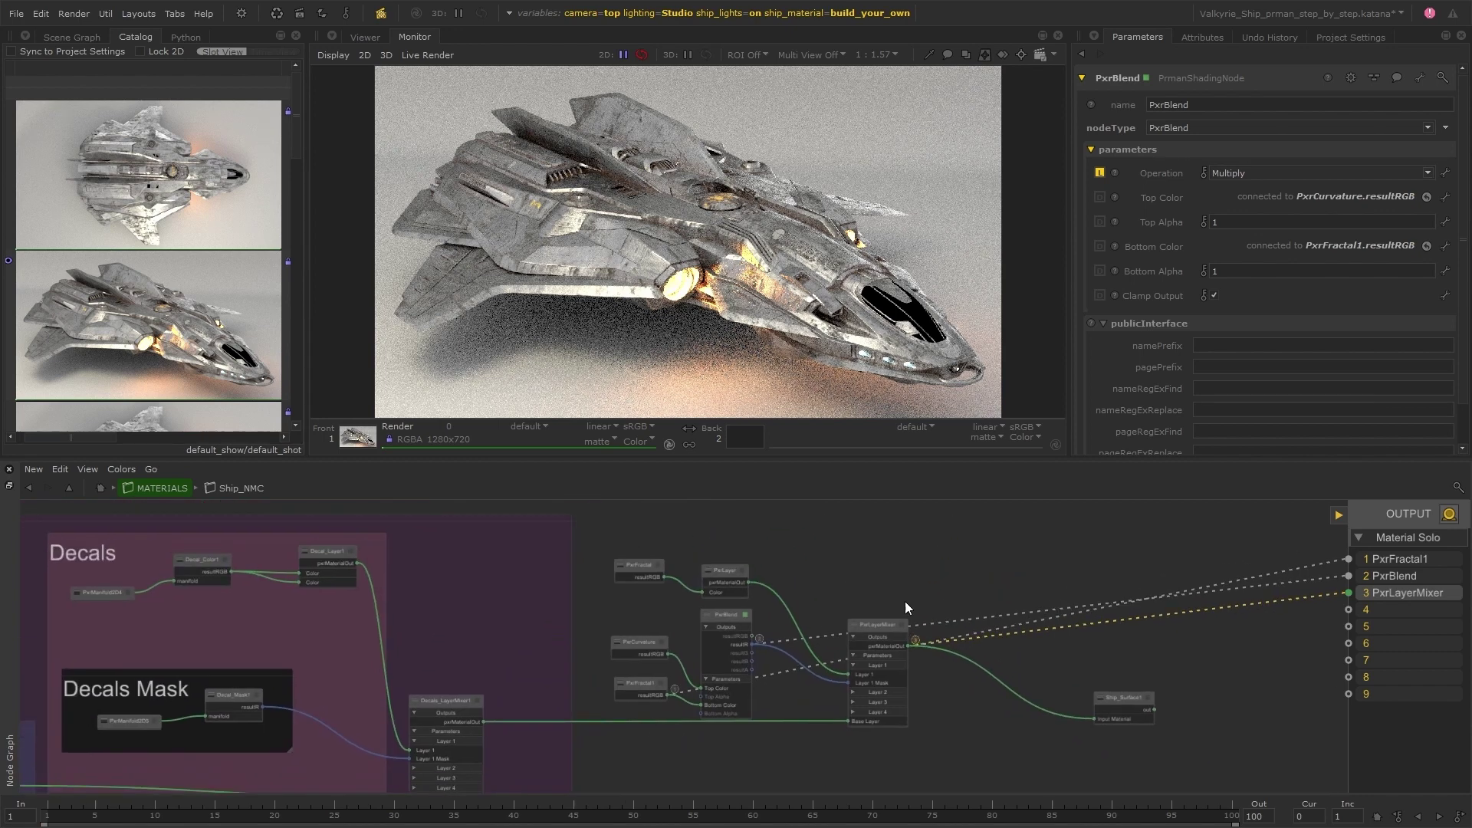
left_click(662, 643)
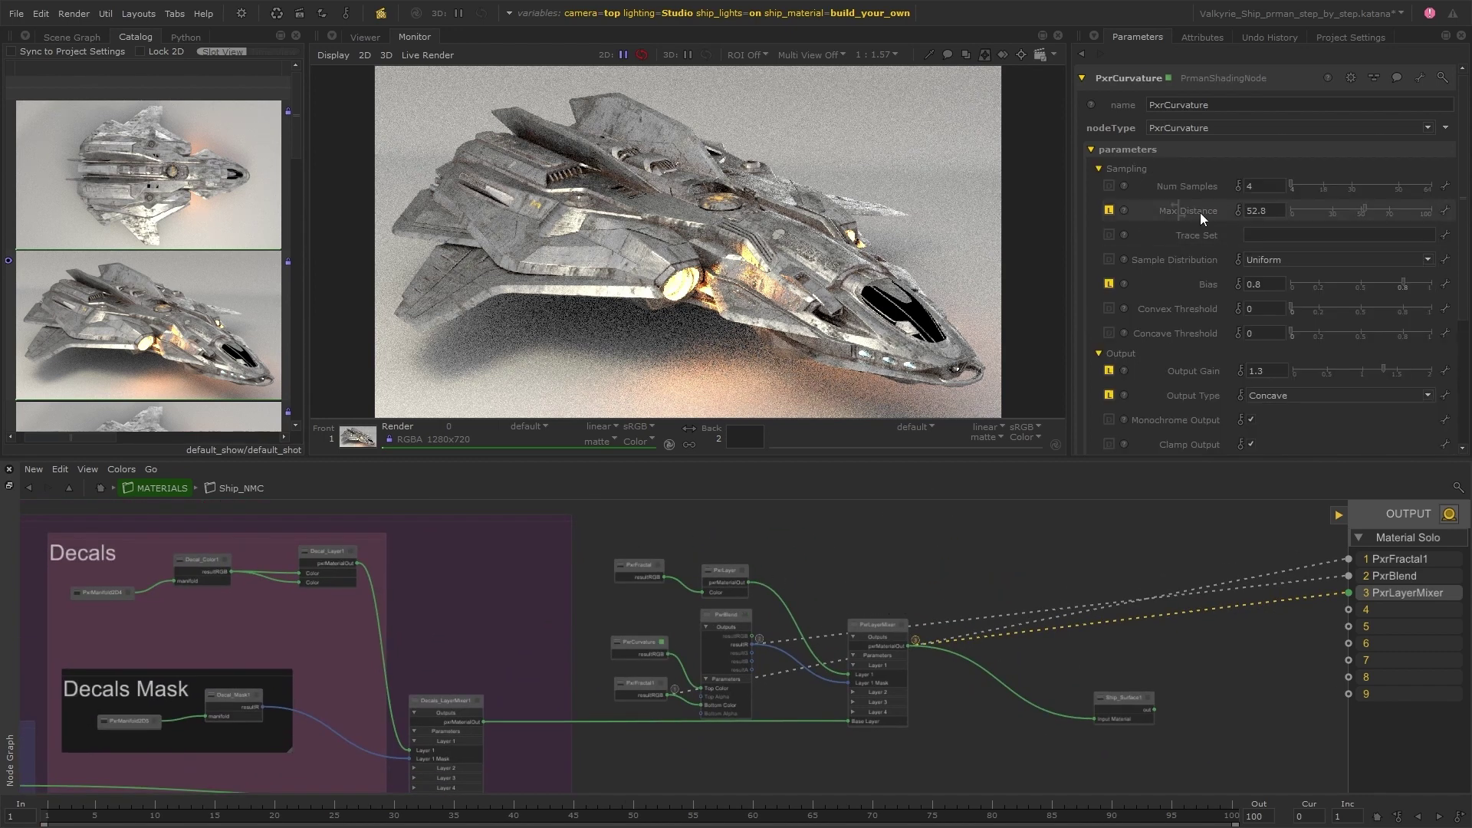
left_click_drag(1200, 213, 1276, 247)
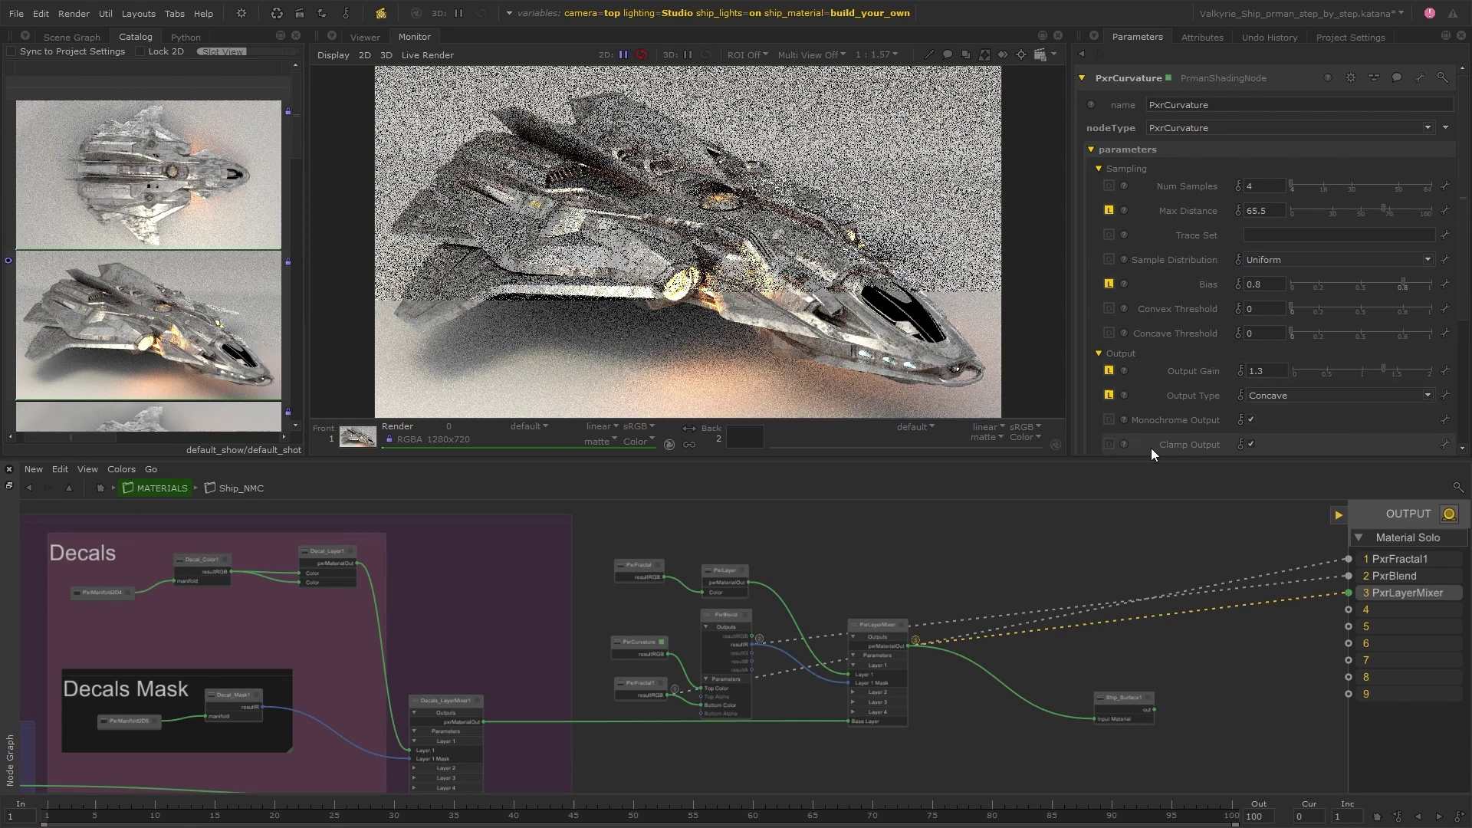
- Collapse PxrBlend and place it beside PxrCurvature, and move PxrLayerMixer away to make room for another node
left_click(729, 617)
key("alt+2")
left_click_drag(728, 617, 717, 653)
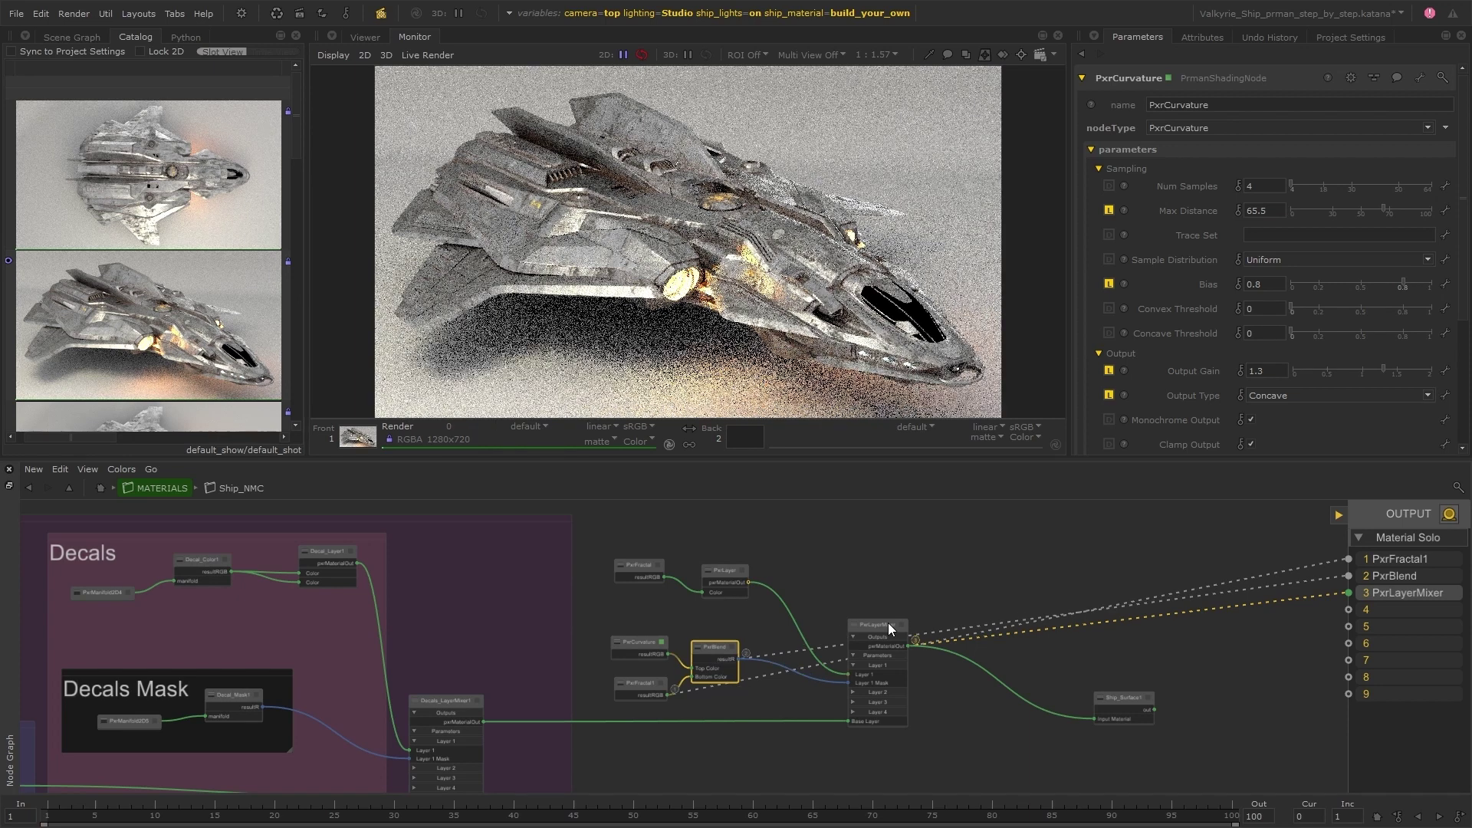
left_click_drag(888, 623, 966, 617)
- Add a PxrColorCorrect node between PxrBlend and PxrLayerMixer, feeding PxrBlend's resultRGB into Input Color and its resultR into Layer 1 Mask
key("Tab")
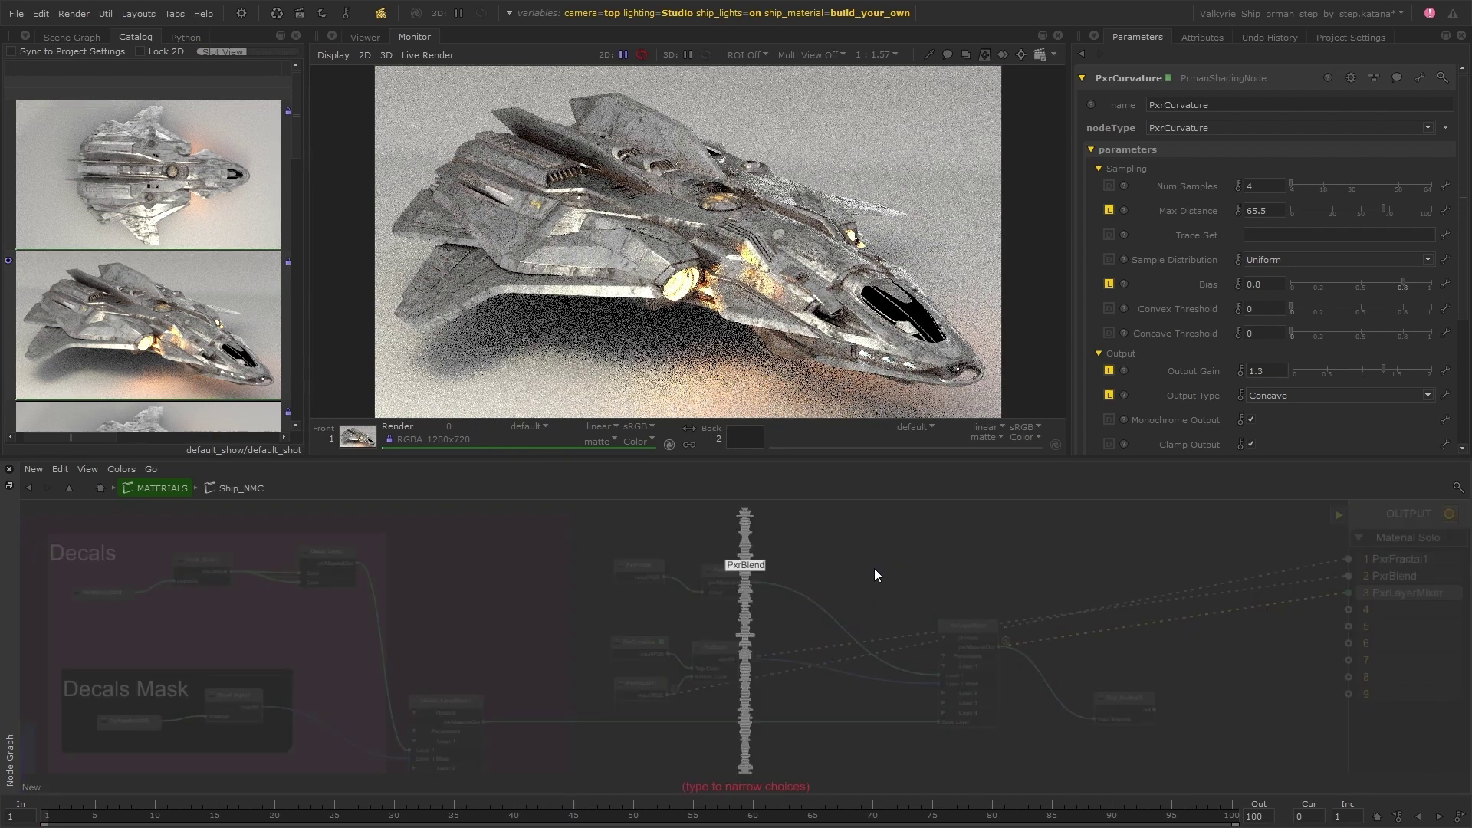
type("col")
left_click(874, 572)
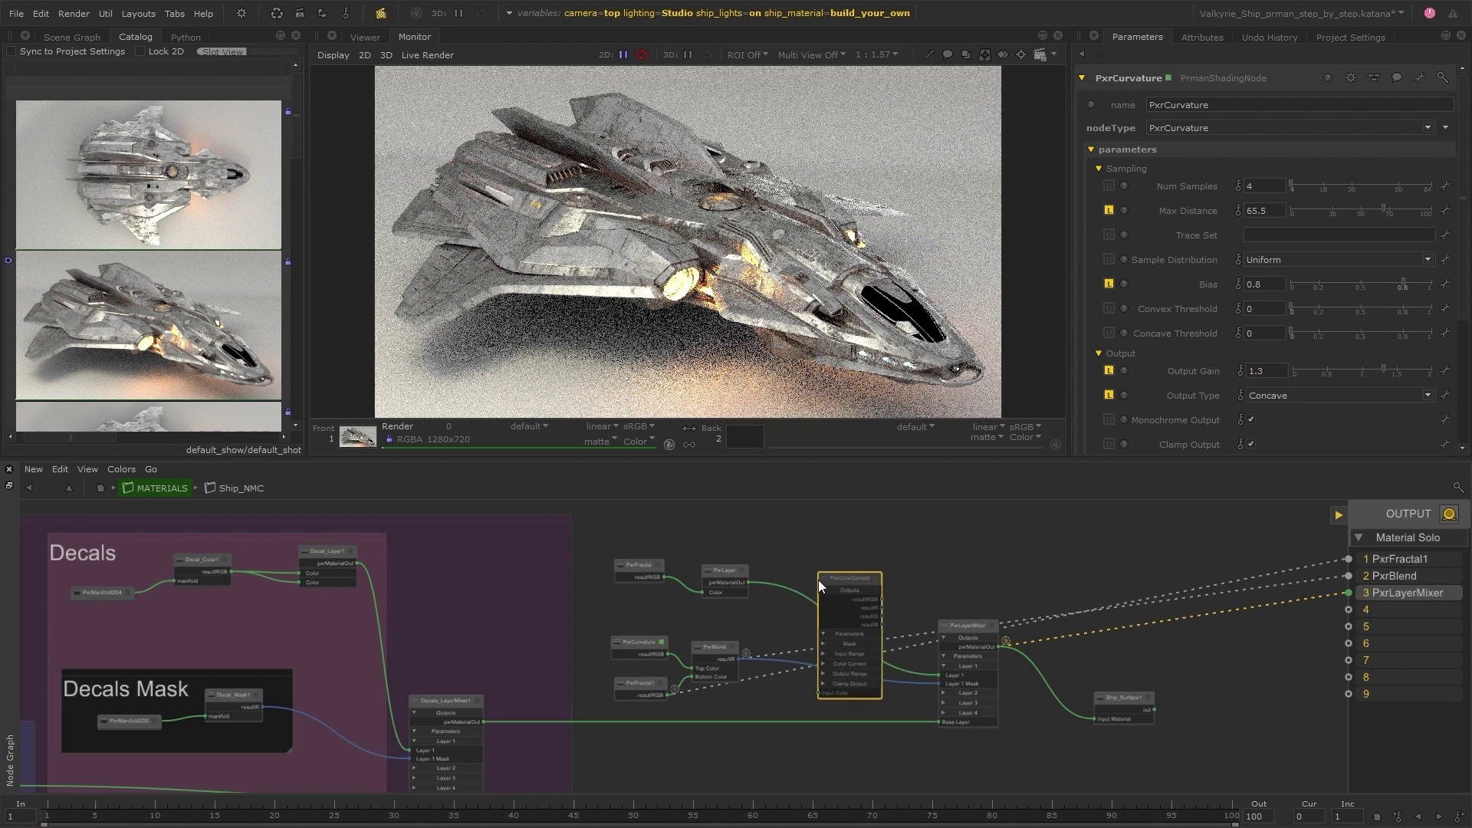
left_click(743, 668)
left_click(882, 608)
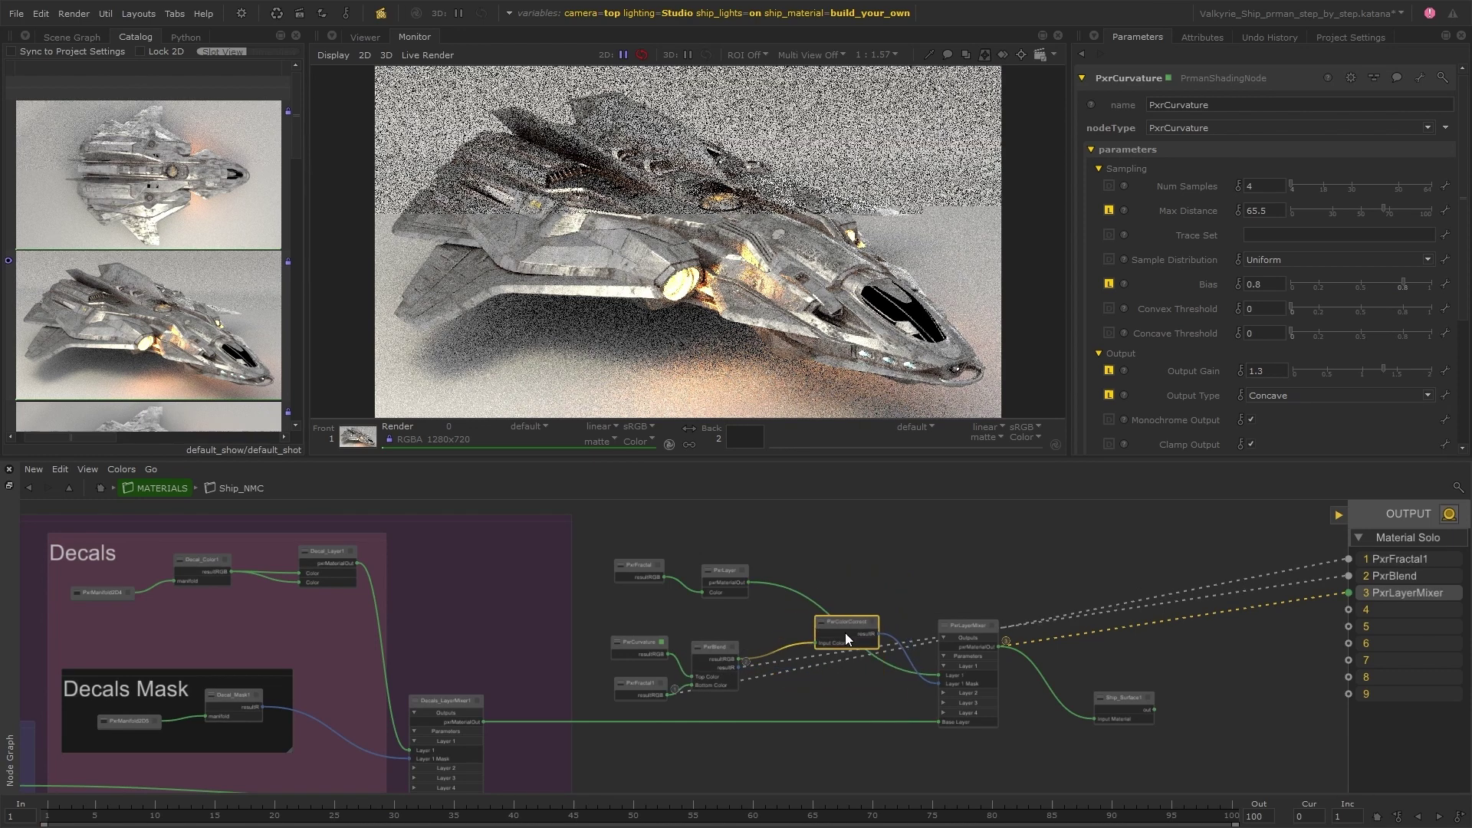
left_click_drag(845, 635, 832, 678)
- Switch the preview to PxrBlend in slot 2 and set PxrColorCorrect's Exposure to 2 in its Color Correct parameters
left_click(860, 670)
left_click(1133, 224)
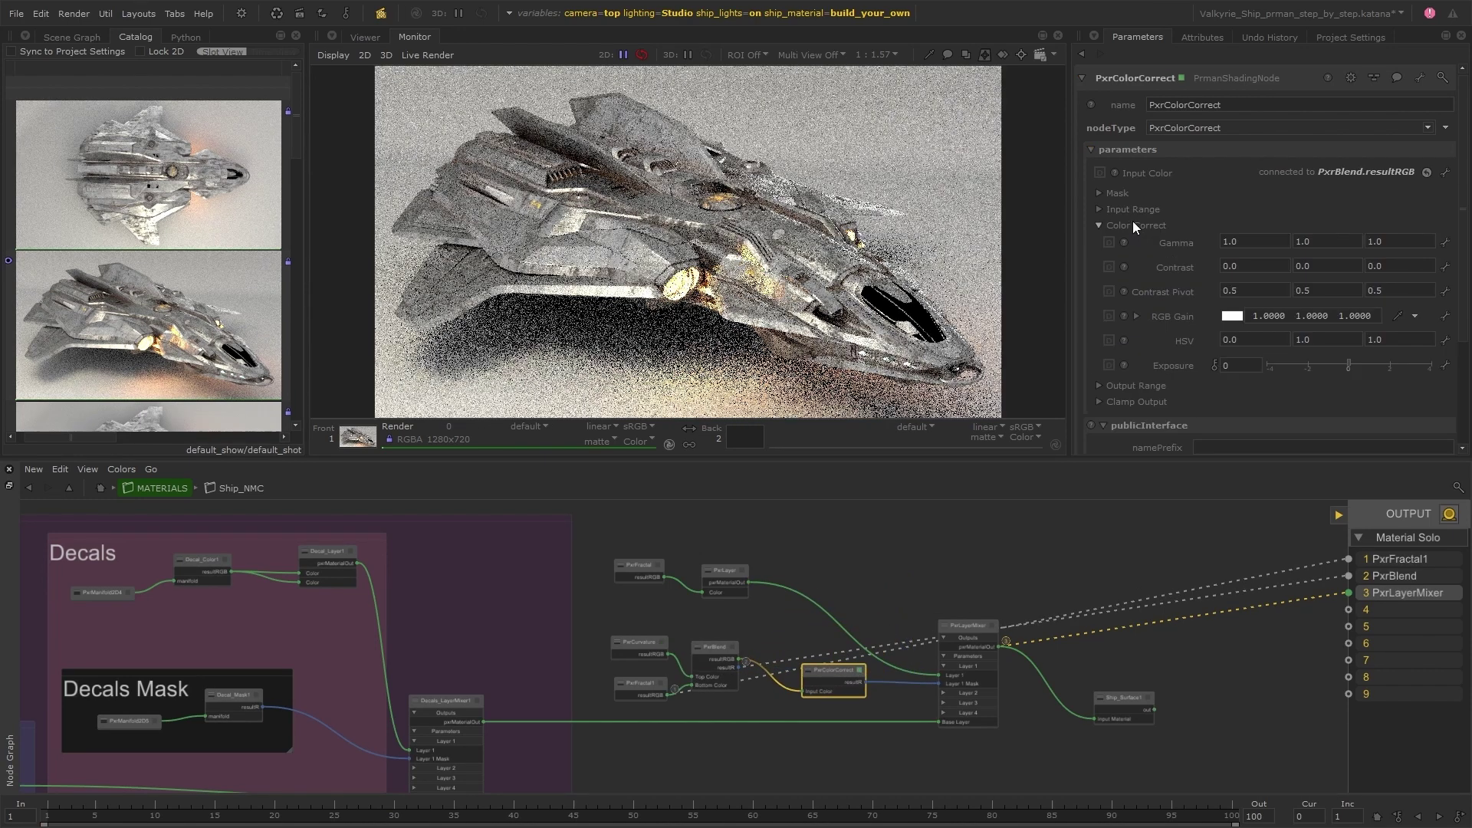
left_click(1032, 521)
key("2")
left_click_drag(1348, 365, 1390, 366)
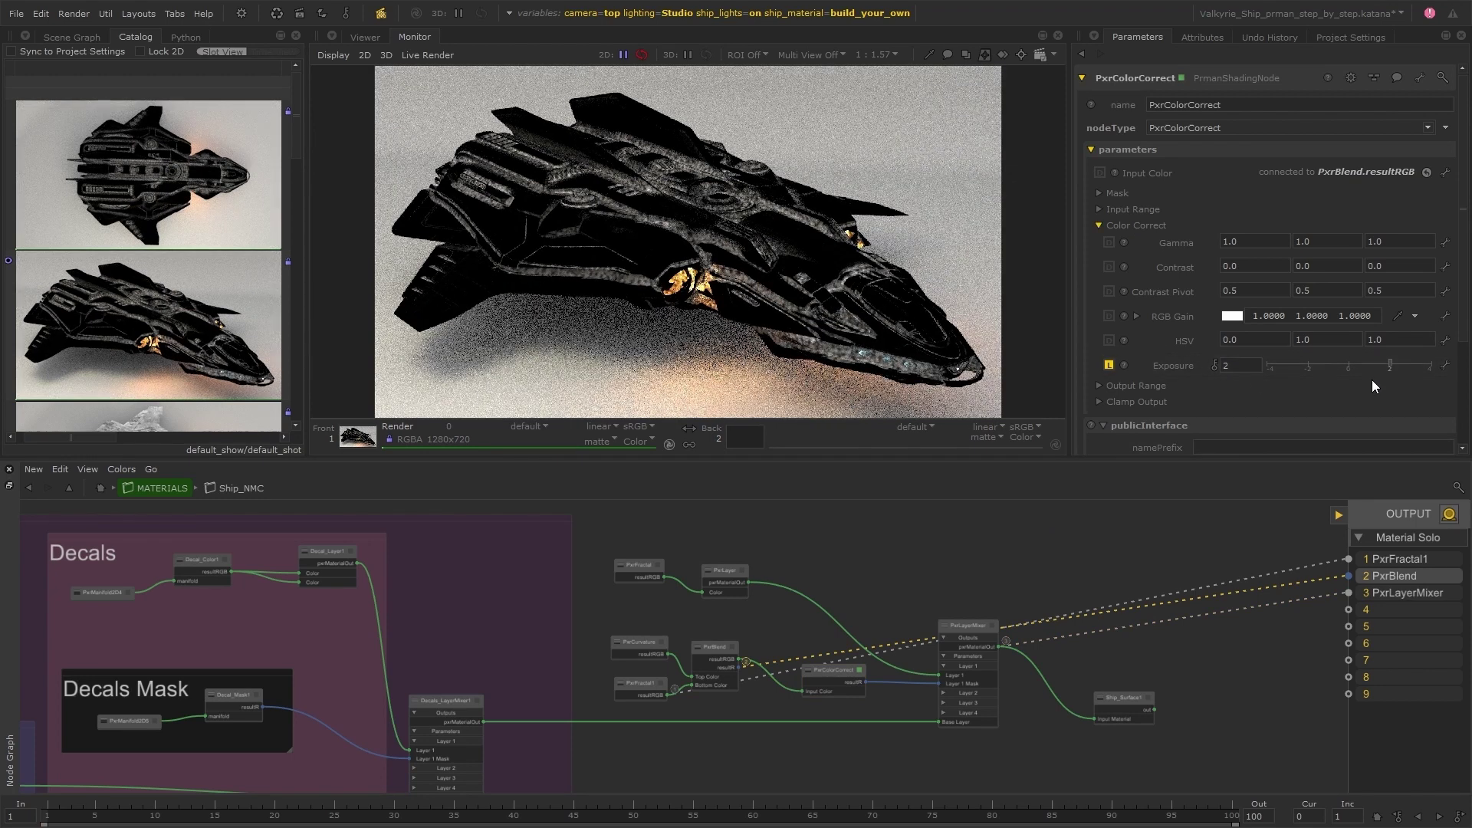
- Assign PxrColorCorrect to solo slot 2, switch the preview to PxrLayerMixer in slot 3, and set PxrColorCorrect's Exposure to 0.95
key("ctrl+s")
key("2")
key("3")
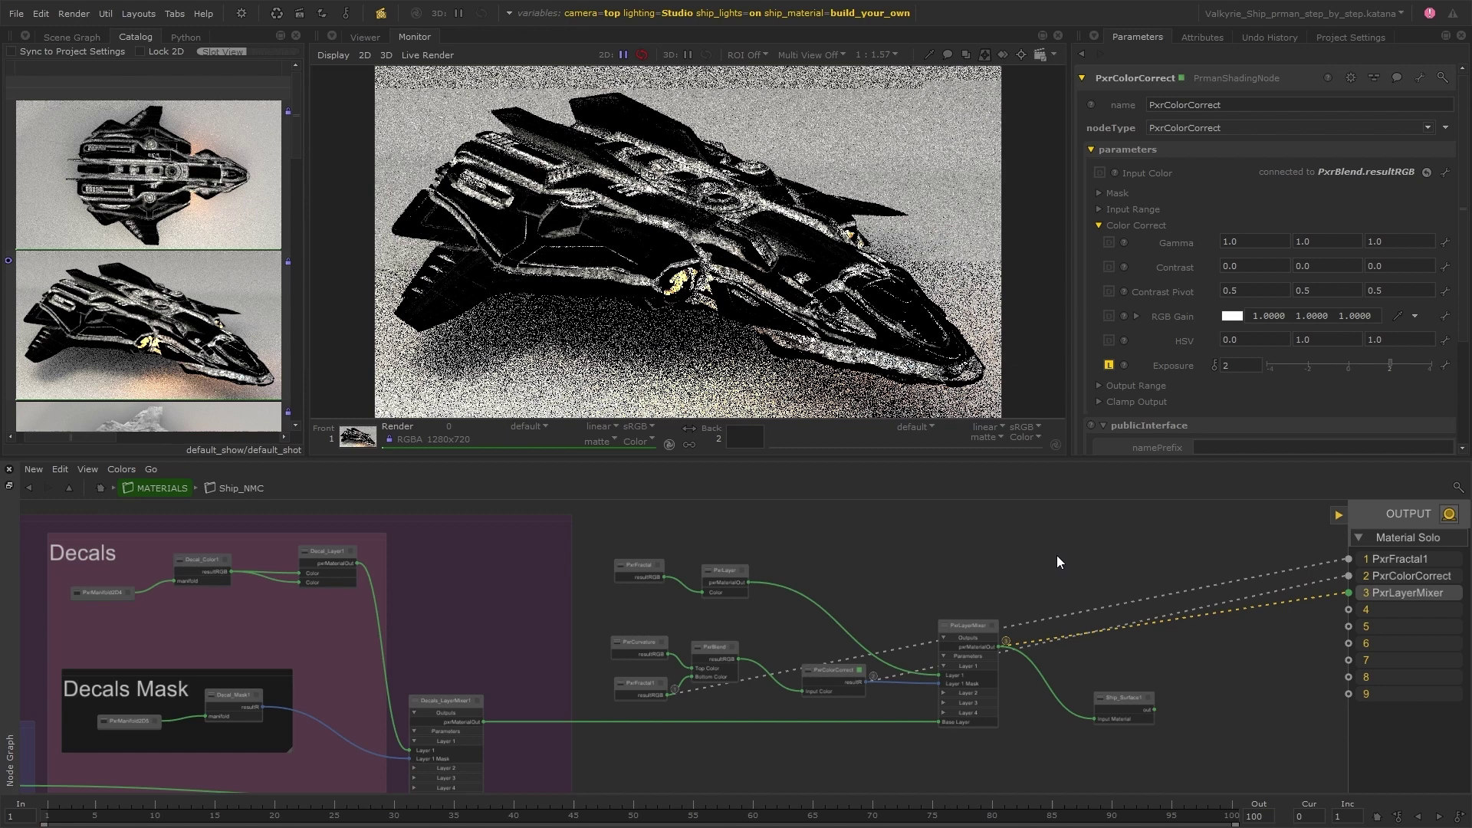
left_click_drag(1391, 365, 1368, 365)
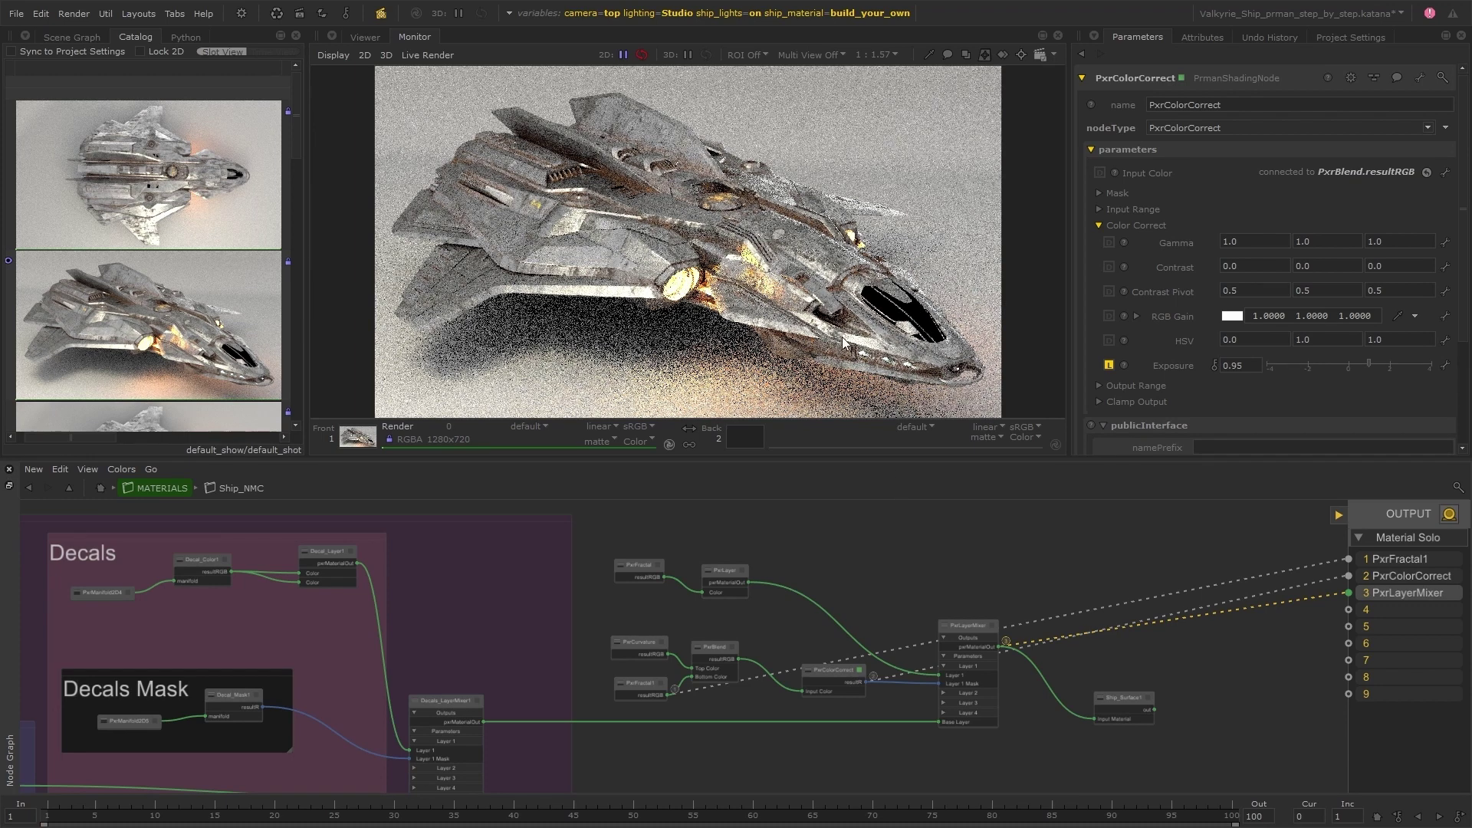
- Set the global variables lighting to HDRI and ship_lights to off, and inspect the ship renders
left_click(757, 14)
left_click(702, 87)
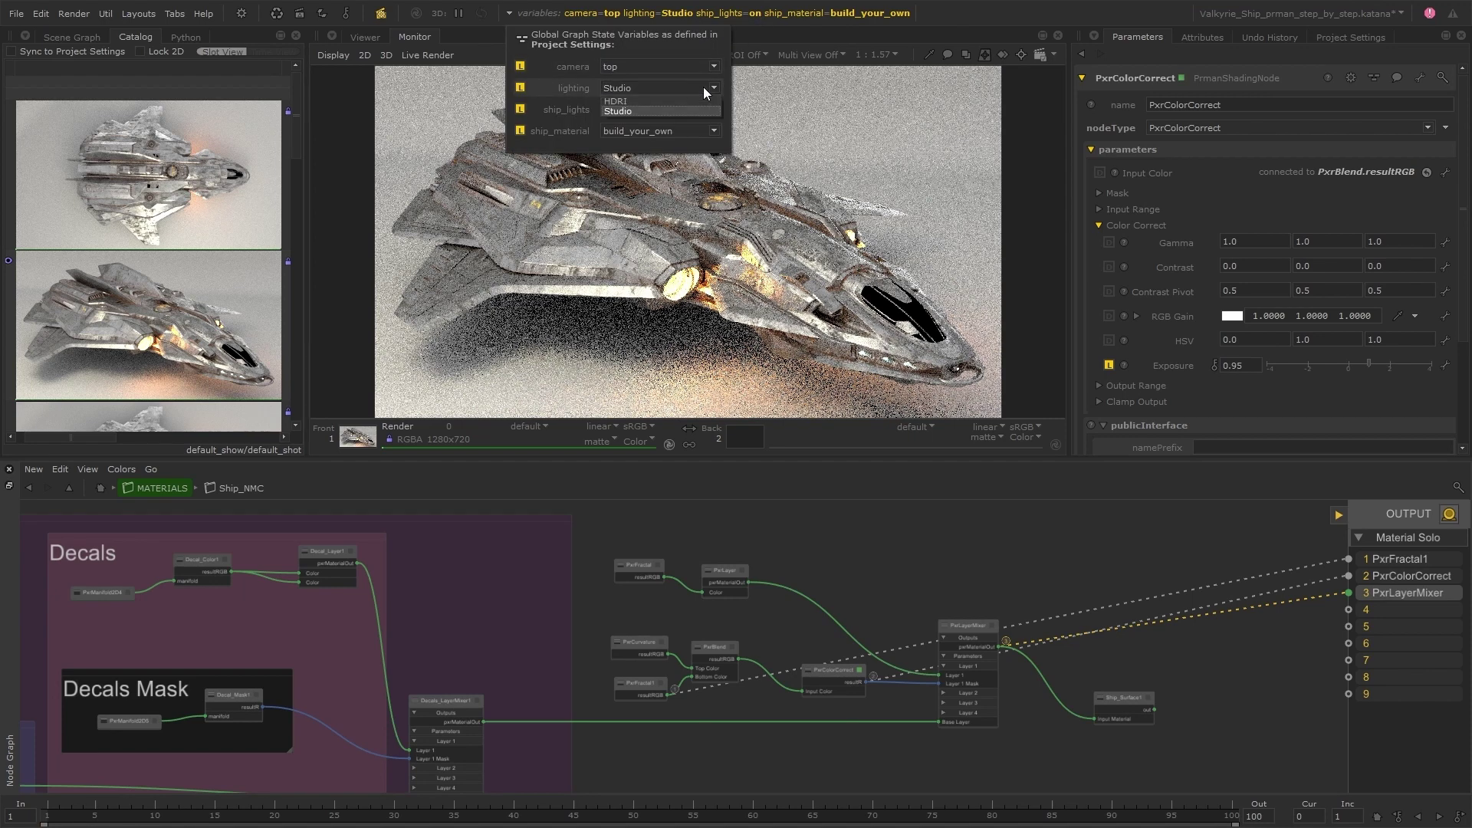
left_click(689, 101)
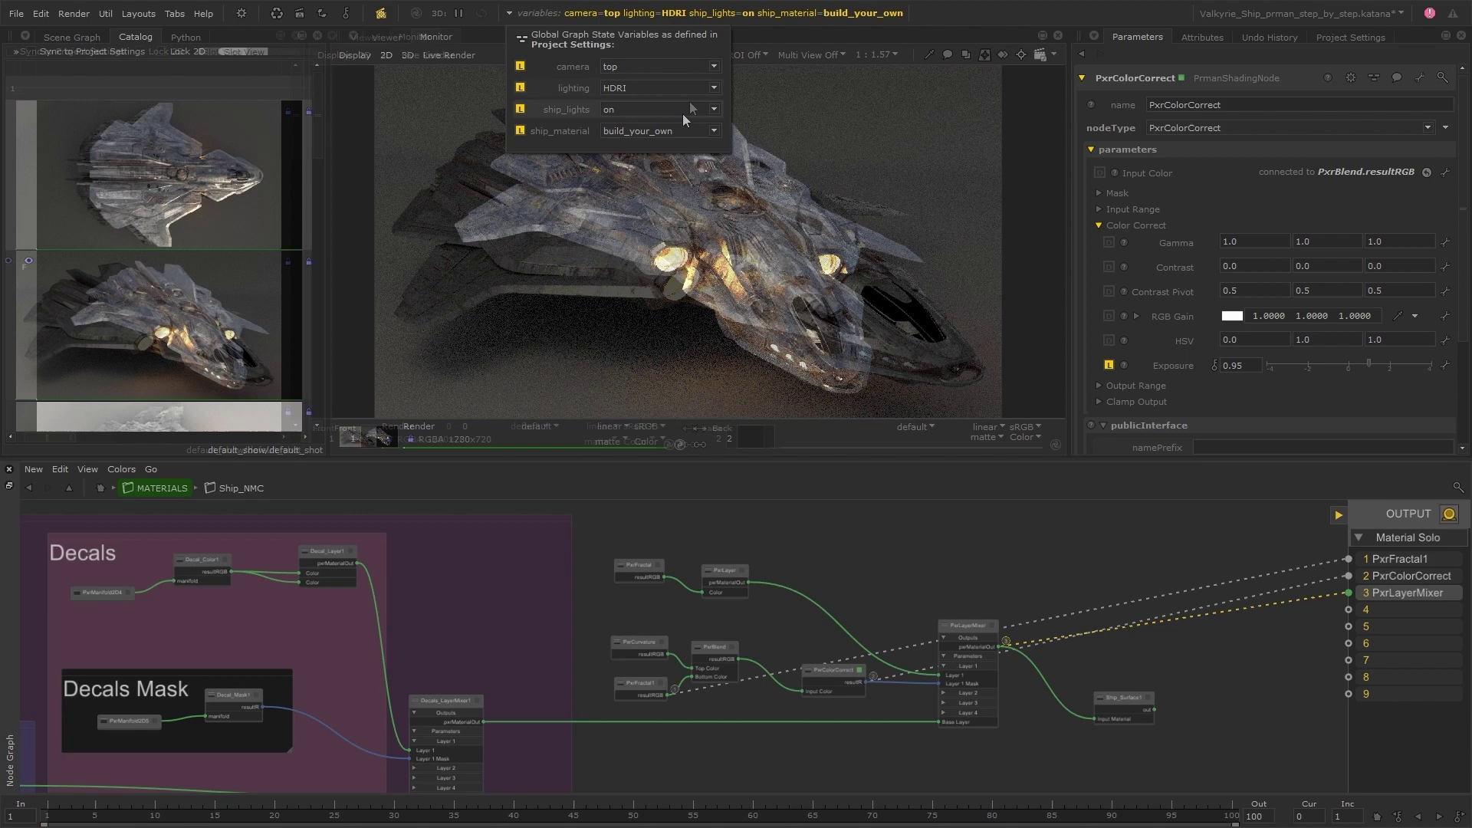
left_click(681, 114)
left_click(671, 130)
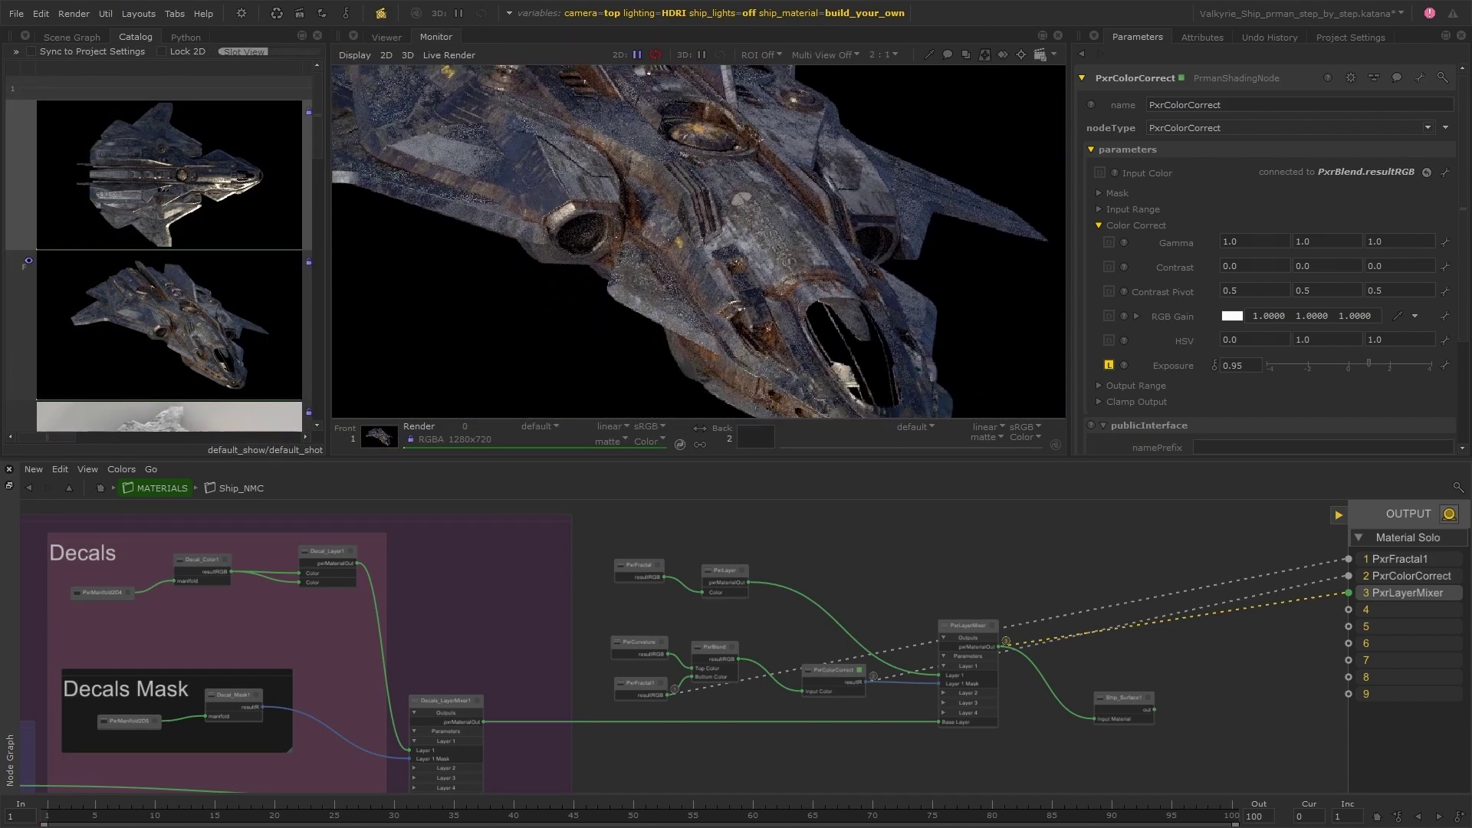
middle_click_drag(736, 240, 783, 241)
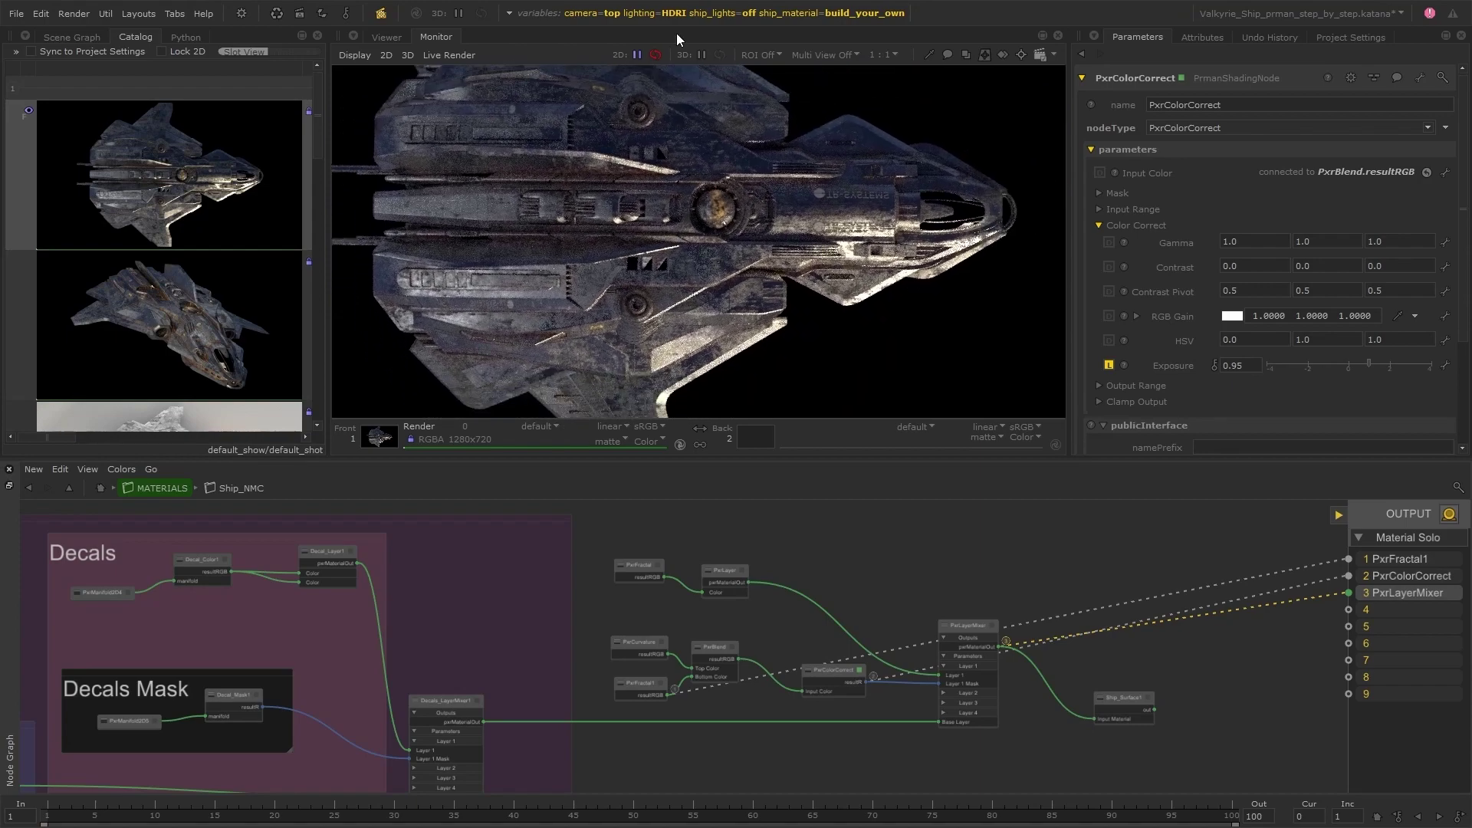
- Set the global variables back to lighting Studio and ship_lights on
left_click(674, 14)
left_click(662, 89)
left_click(662, 109)
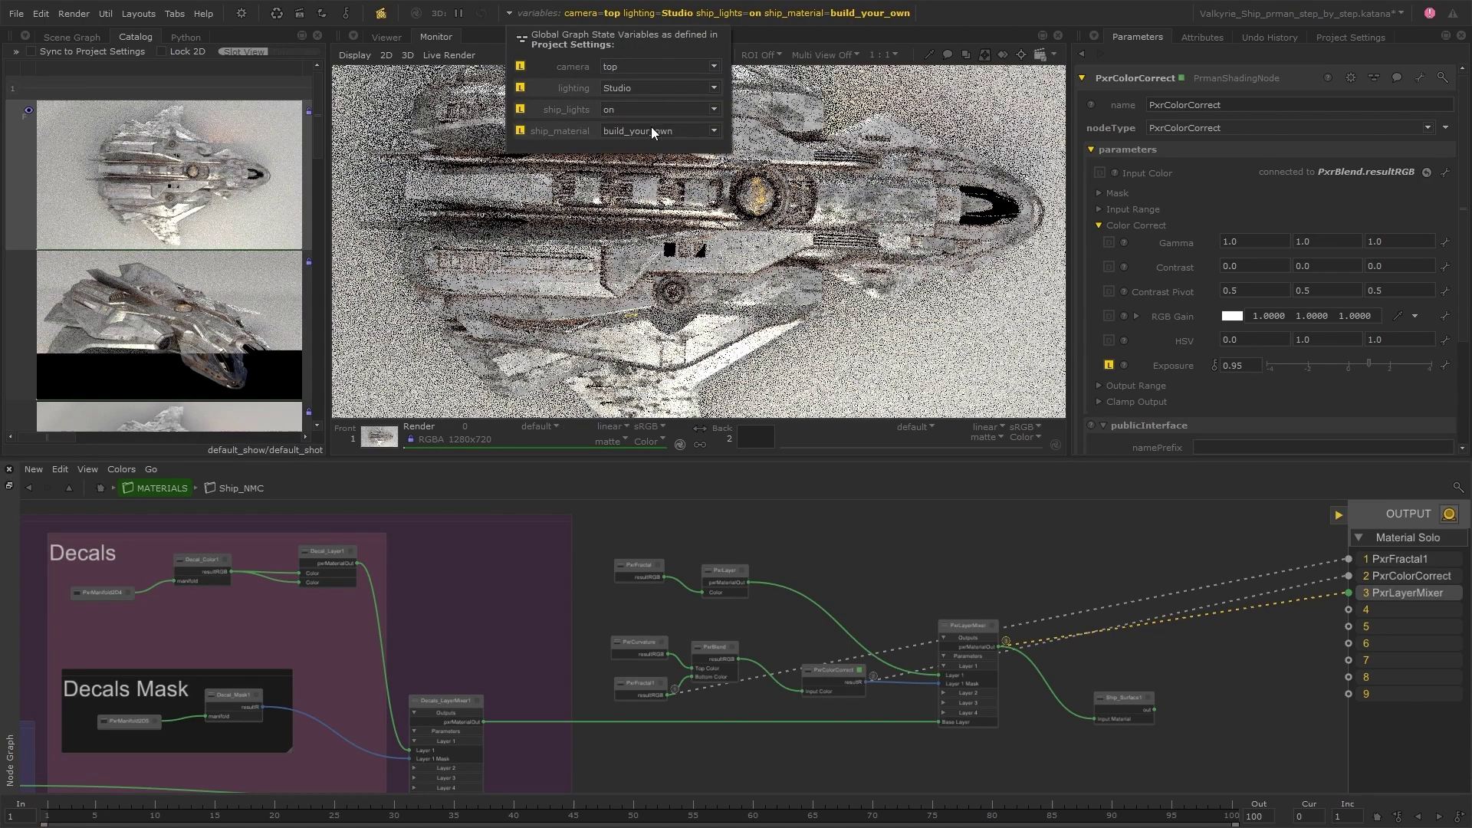
left_click(651, 121)
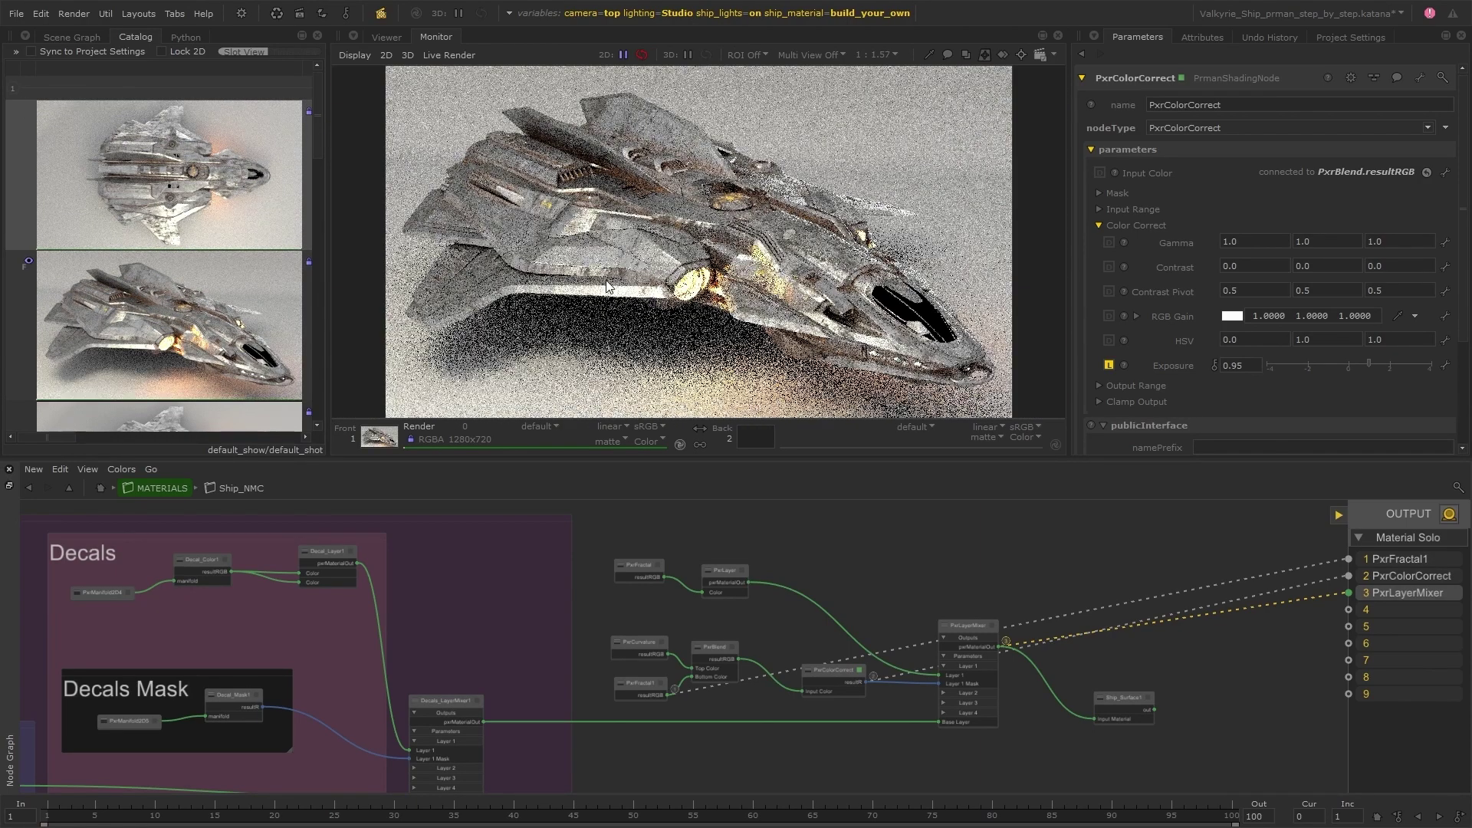
- Assign Decals_LayerMixer1 to solo slot 1 and PxrLayerMixer to slot 2, clear slot 3, and compare both previews
key("1")
key("2")
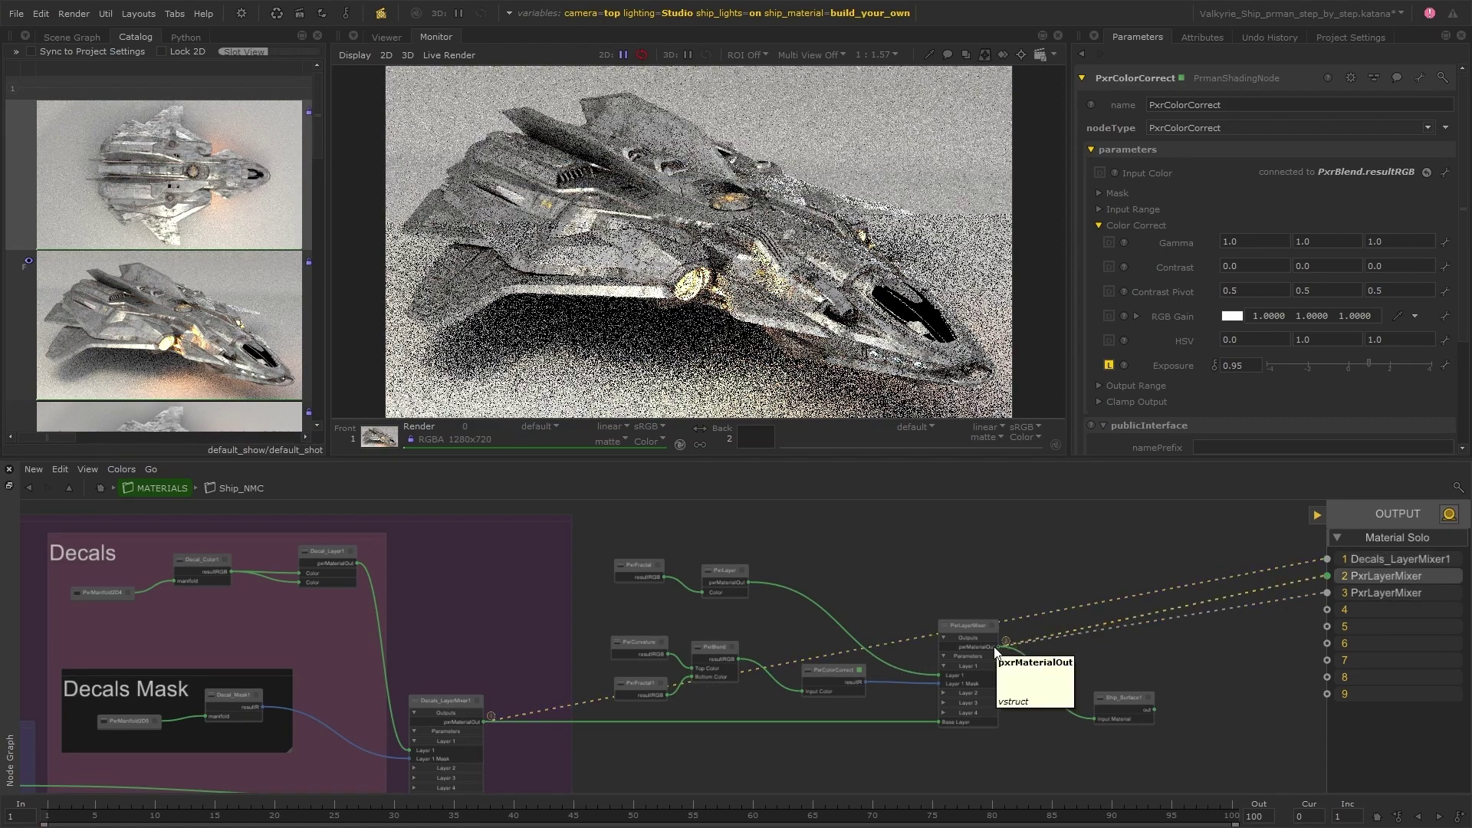
left_click_drag(1331, 592, 1078, 594)
key("1")
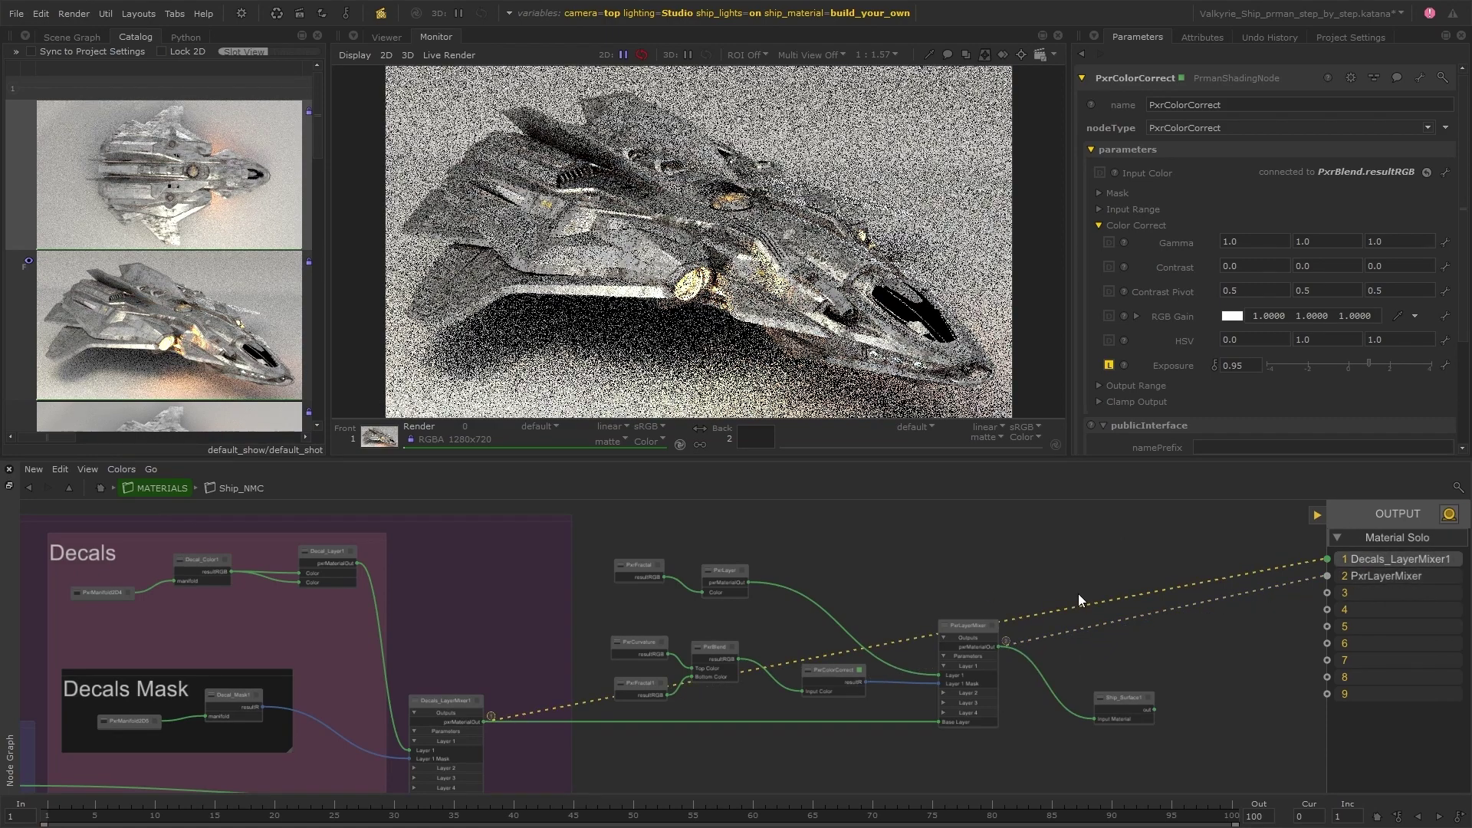
key("Down")
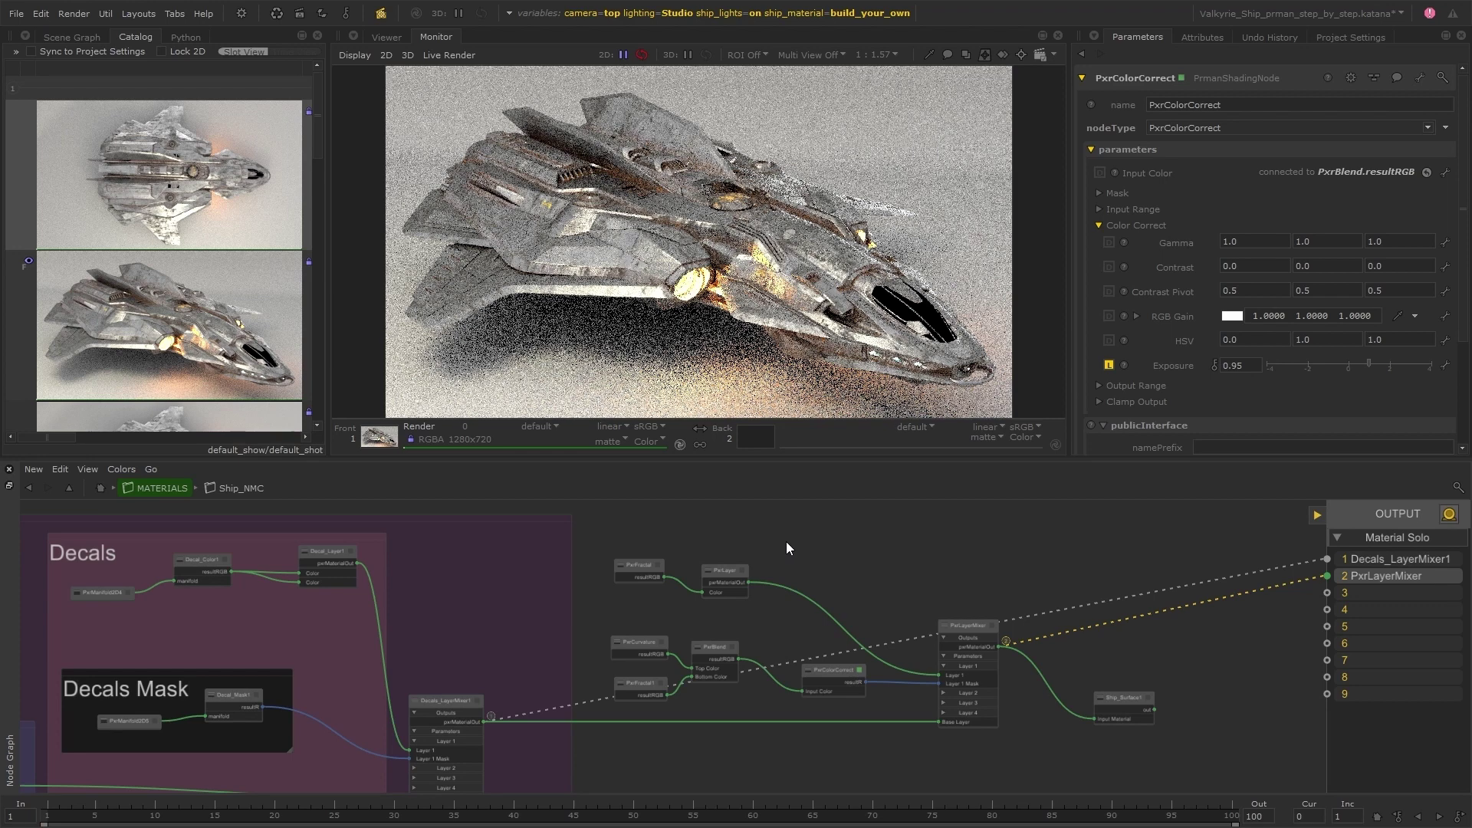
- Select all the dirt network nodes up to PxrLayerMixer and create a backdrop around them
middle_click_drag(786, 542, 772, 501)
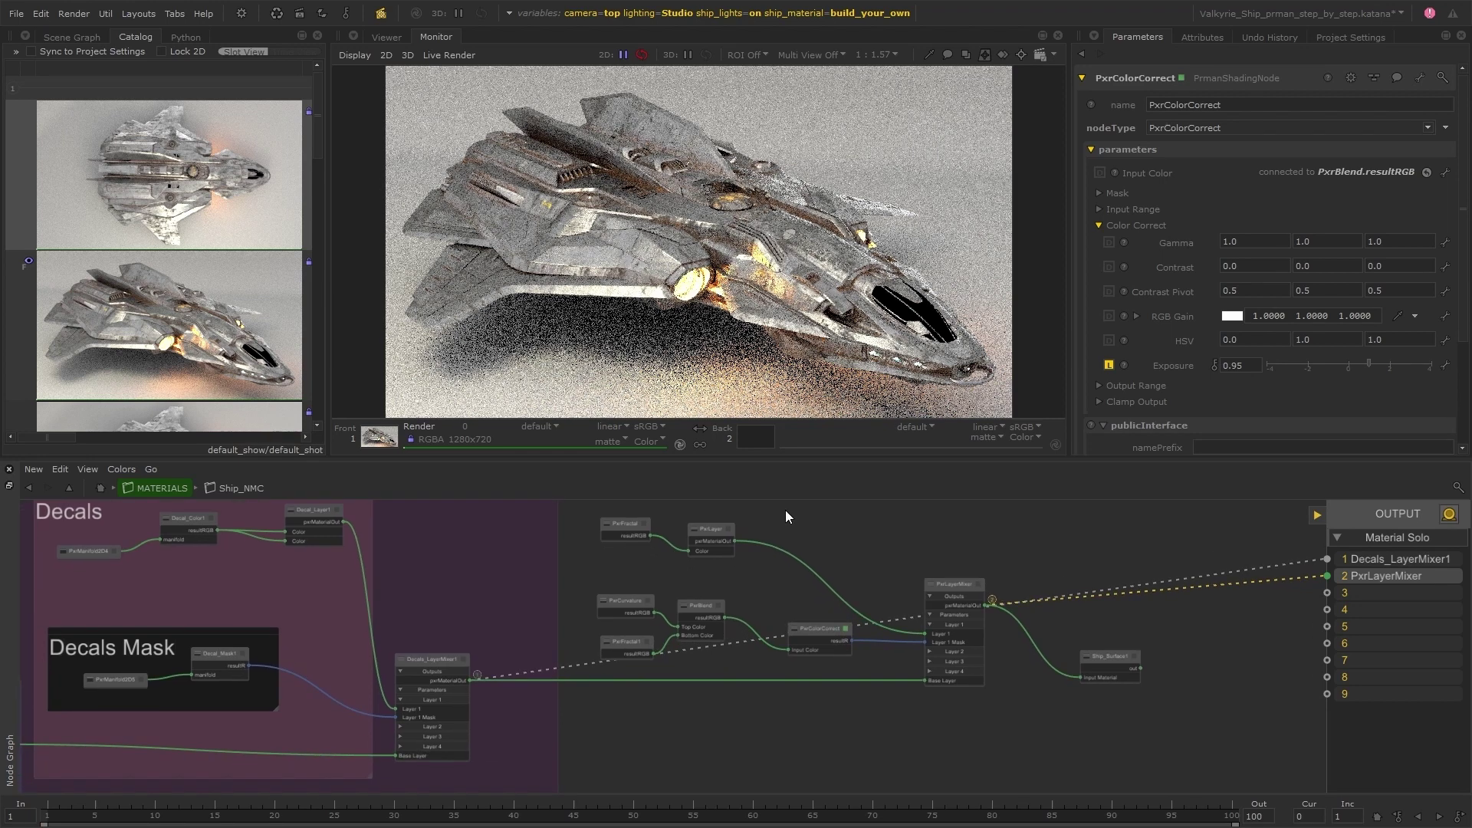
left_click_drag(780, 615, 1000, 716)
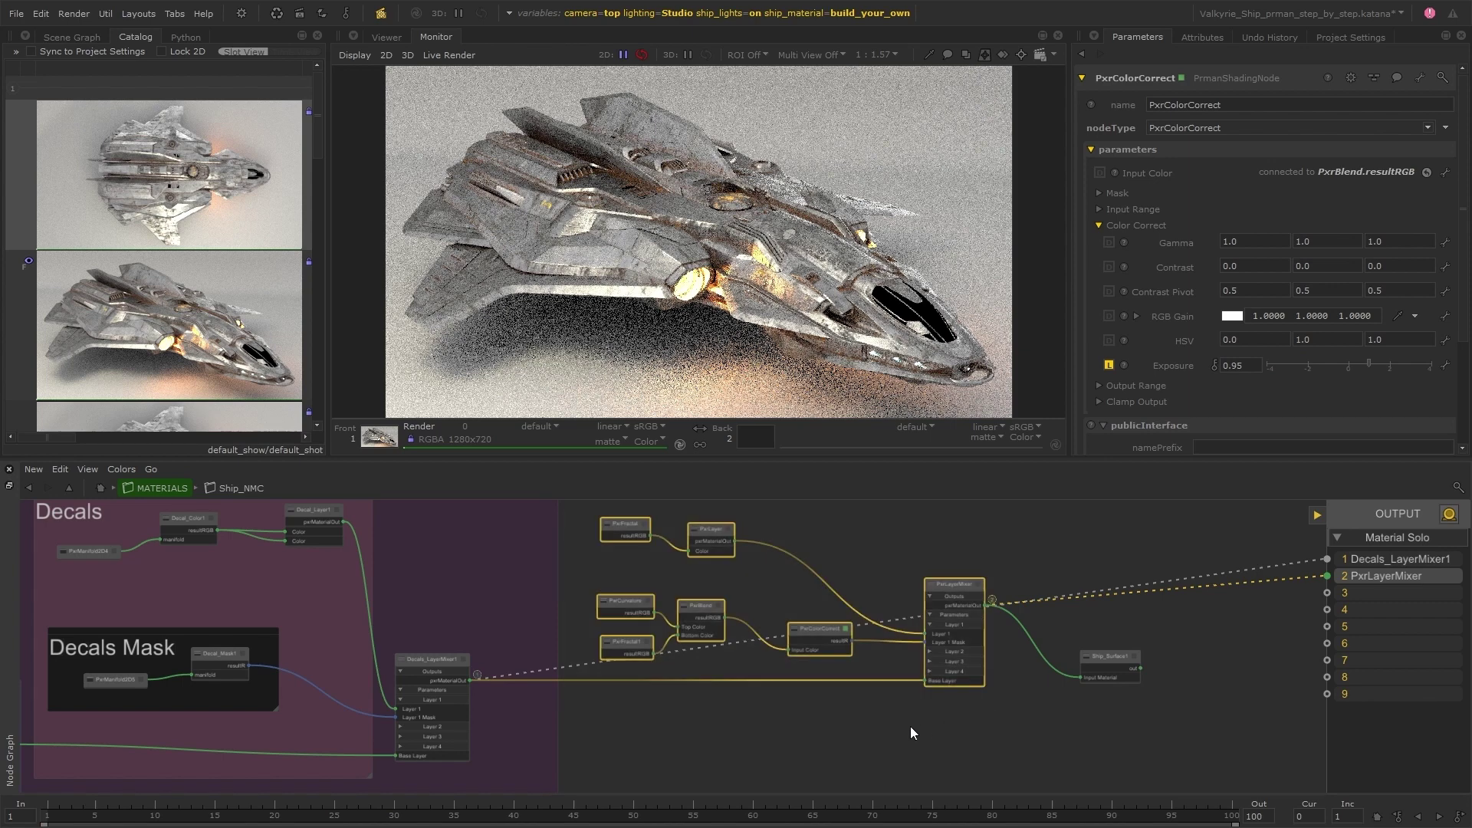
key("Tab")
key("Escape")
scroll(924, 727, "down", 3)
key("b")
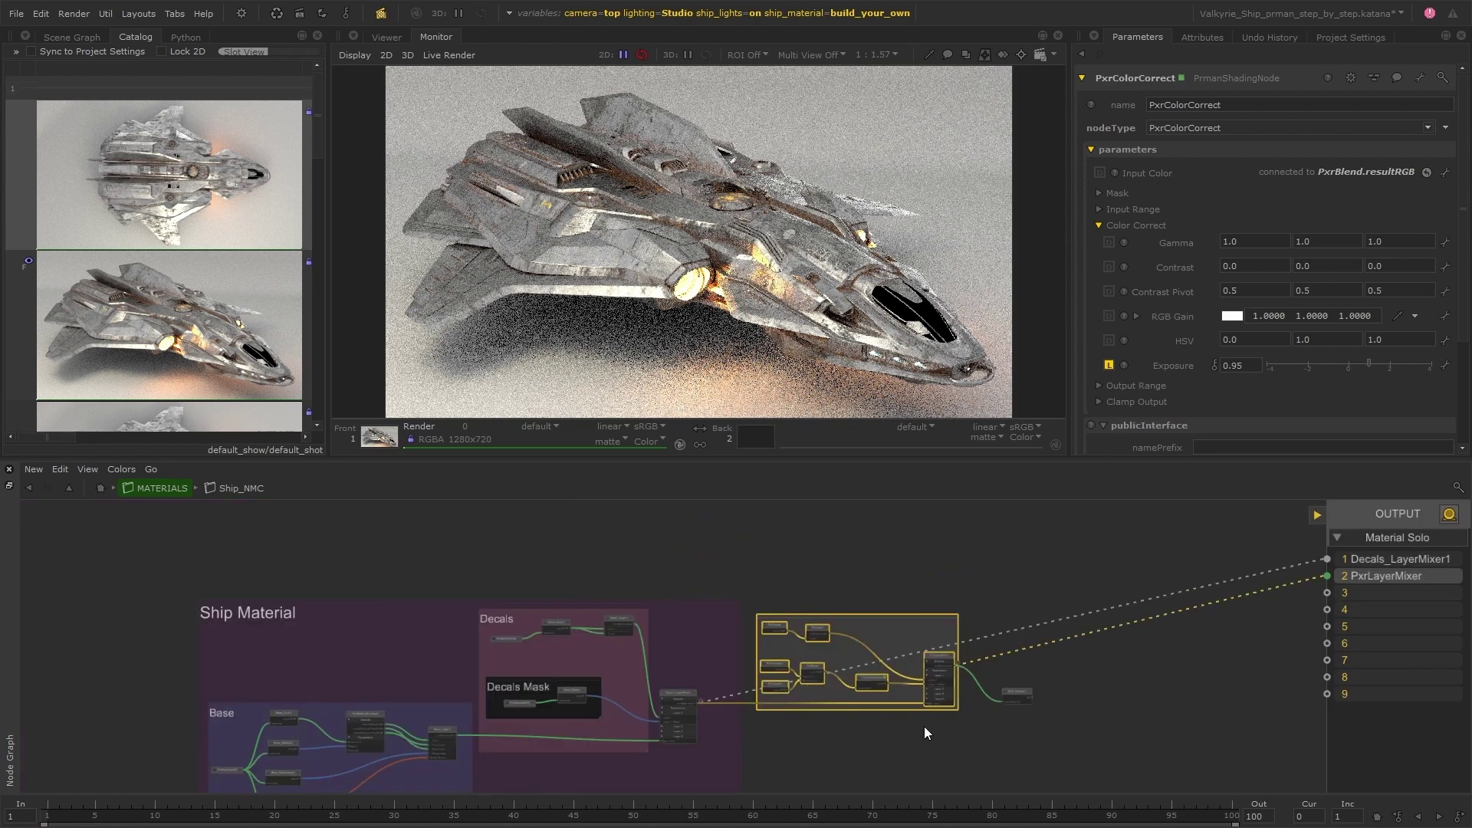
- Name the new backdrop Dirt, colour it dull brown, and set its fontScale to 3
double_click(930, 618)
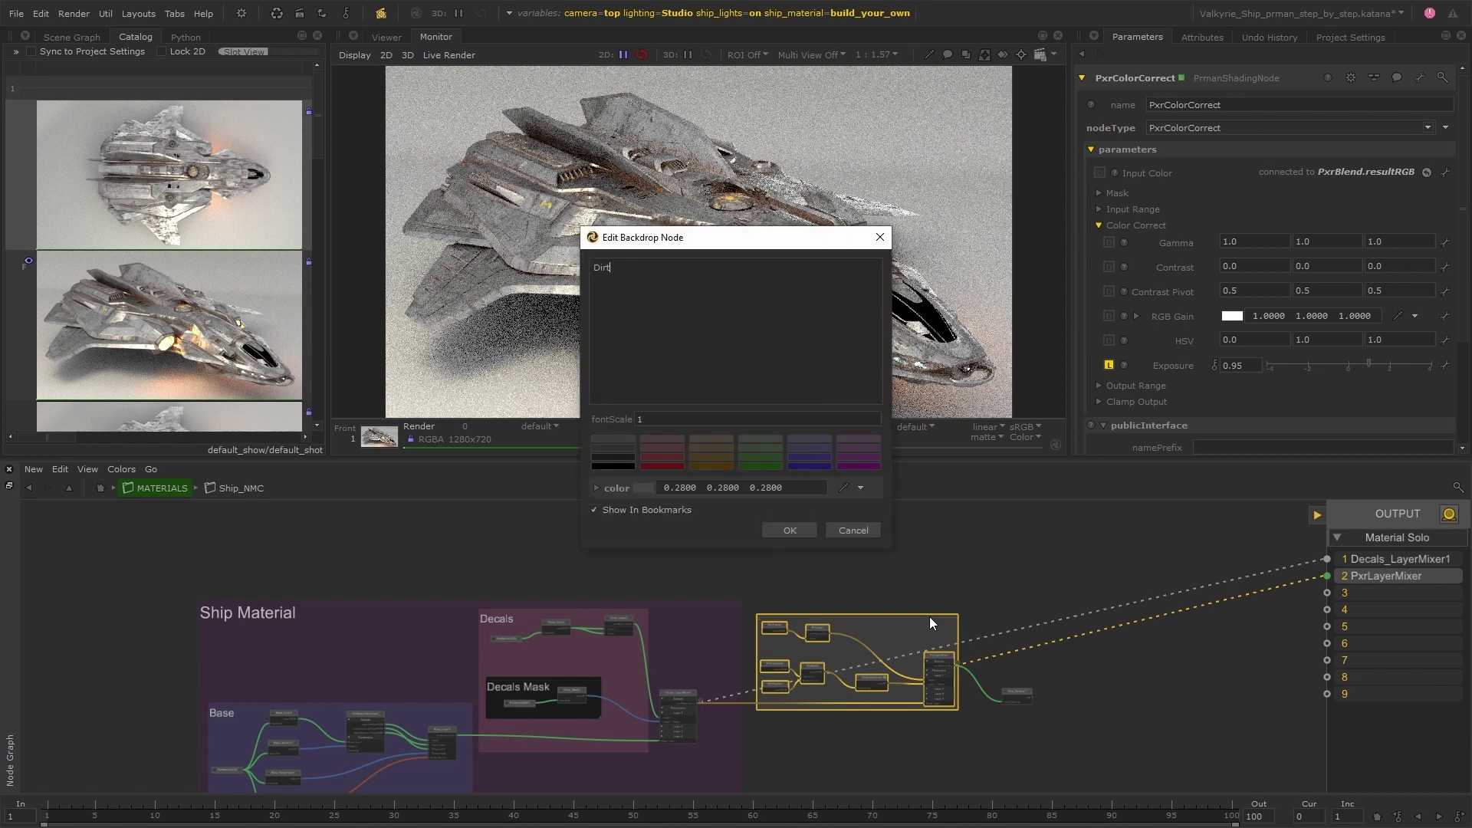
left_click(726, 435)
left_click(794, 531)
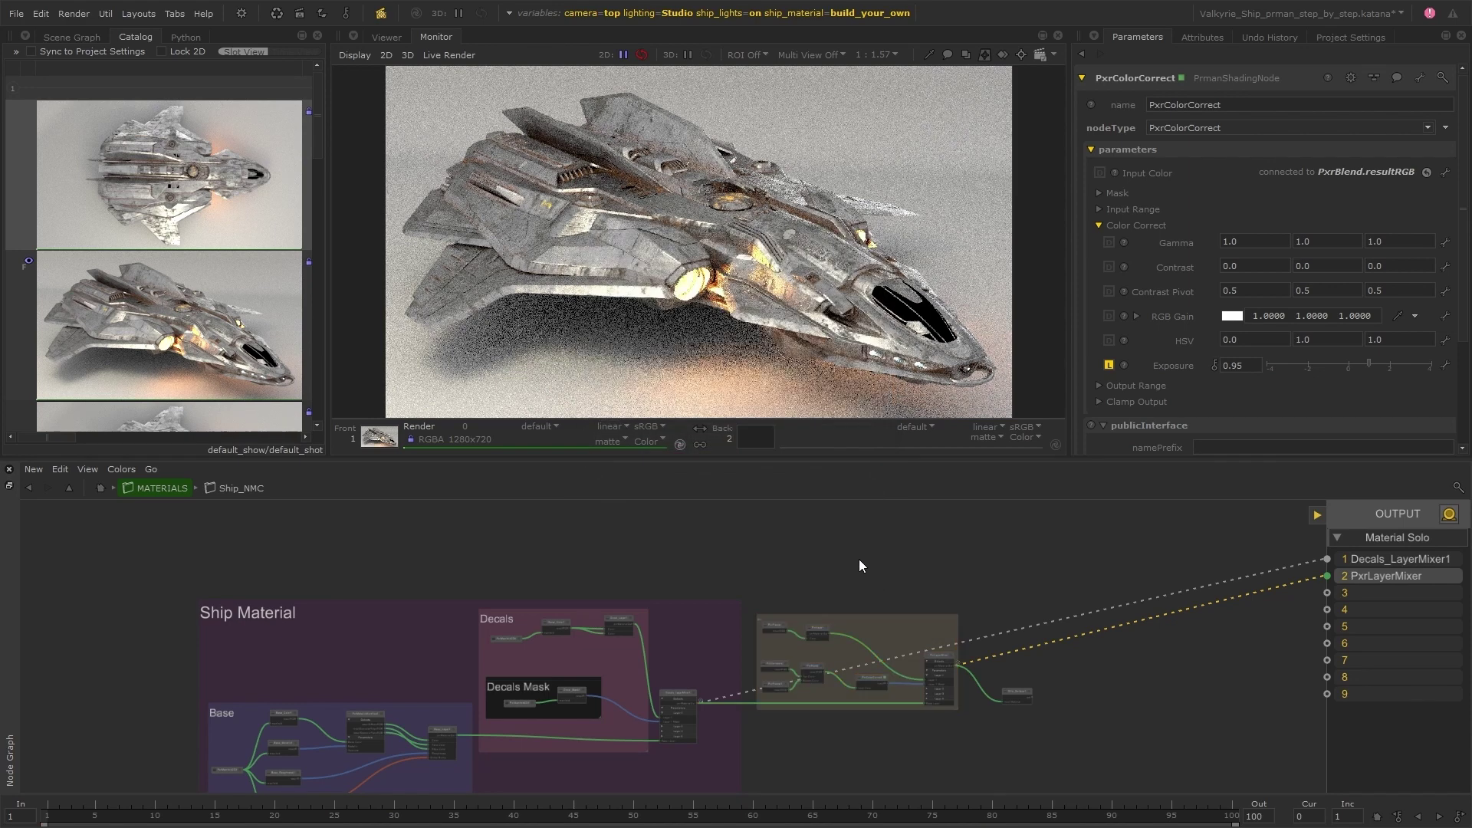
double_click(775, 614)
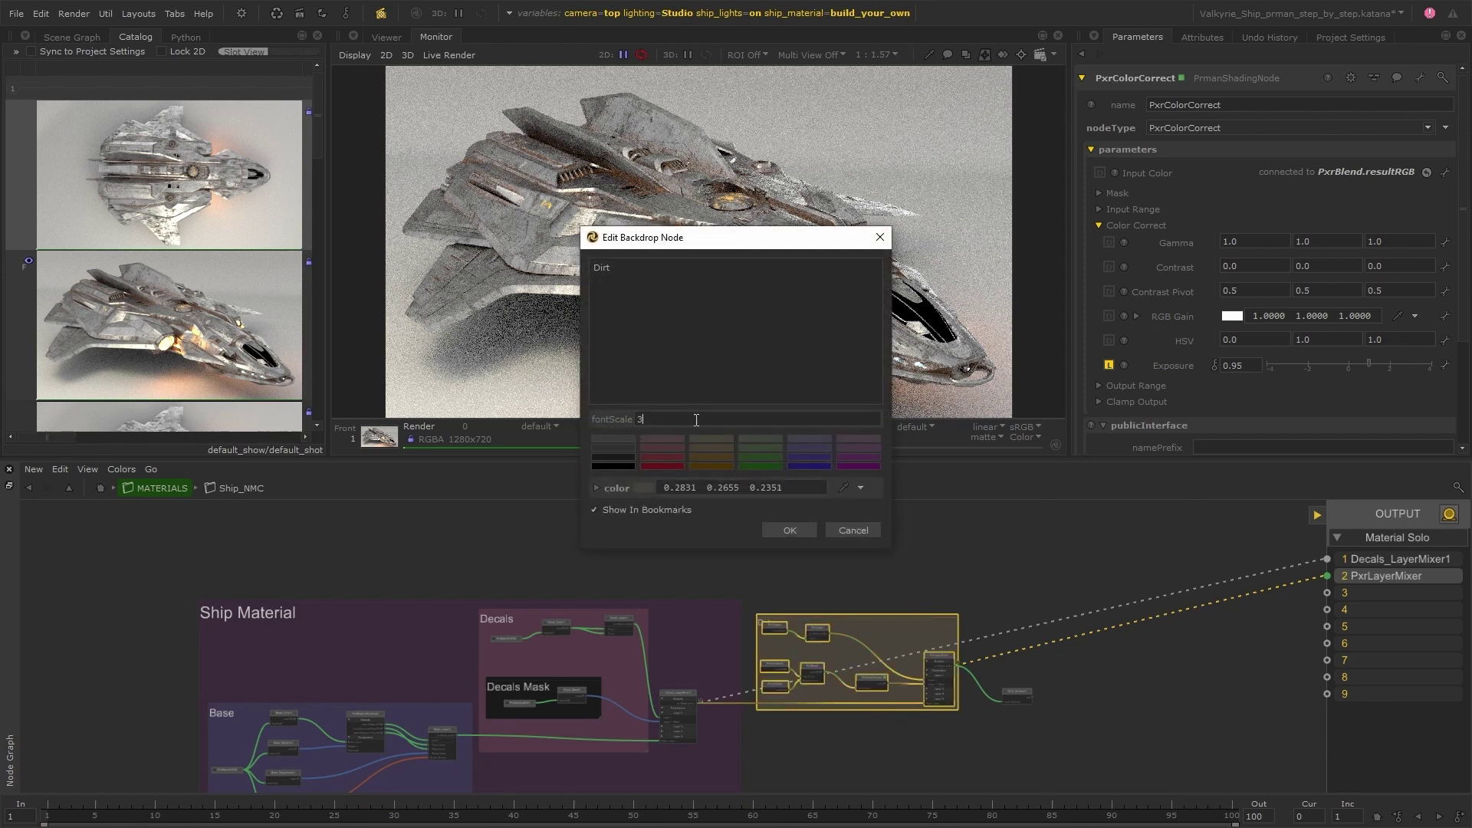
key("Return")
left_click(862, 605)
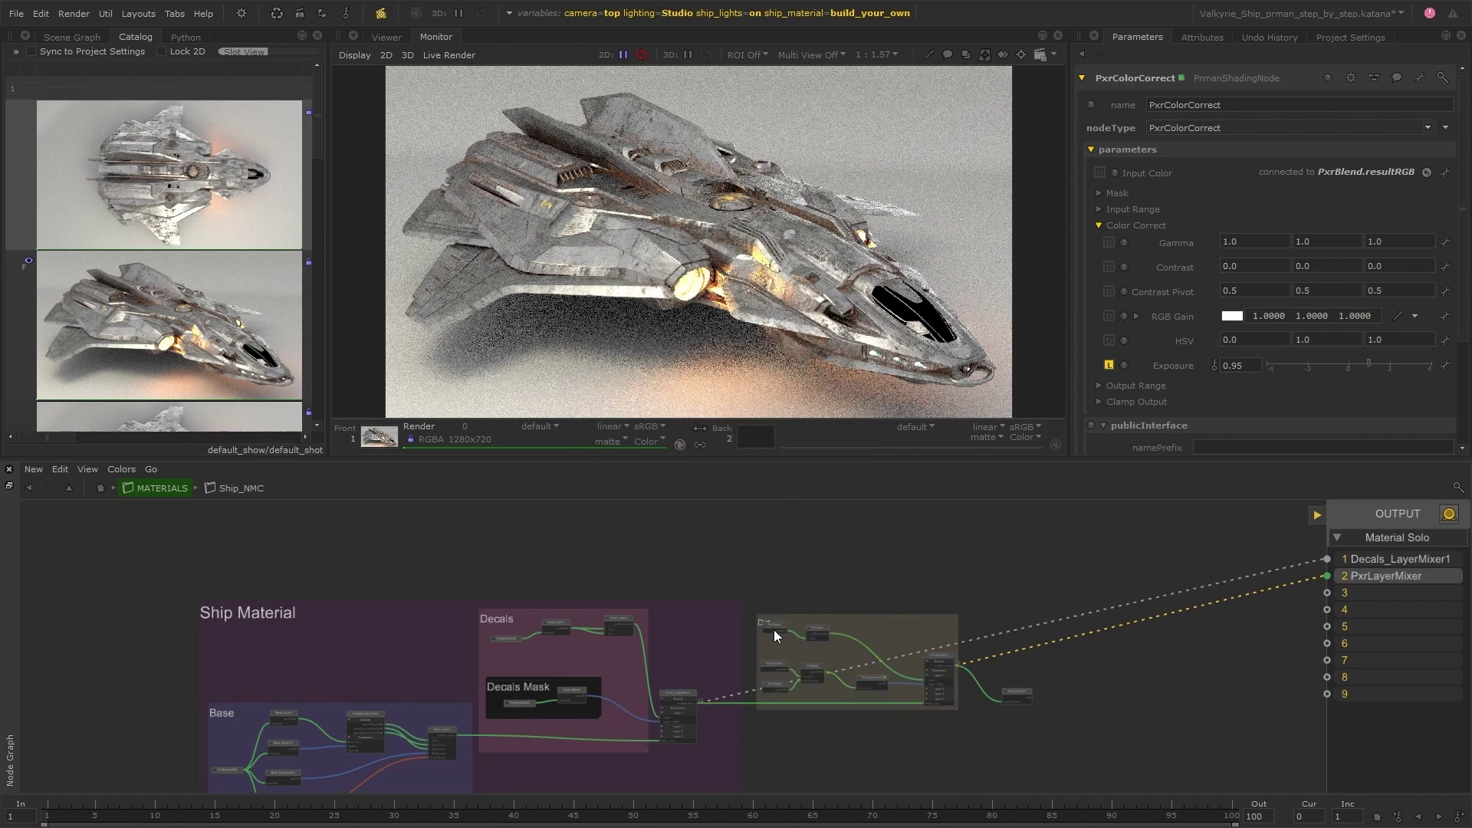
- Move the Dirt backdrop with its nodes and the Ship_Surface node away from Decals to make room for another group
left_click_drag(827, 627, 836, 612)
left_click(836, 586)
left_click(932, 636)
left_click_drag(1022, 696, 1258, 685)
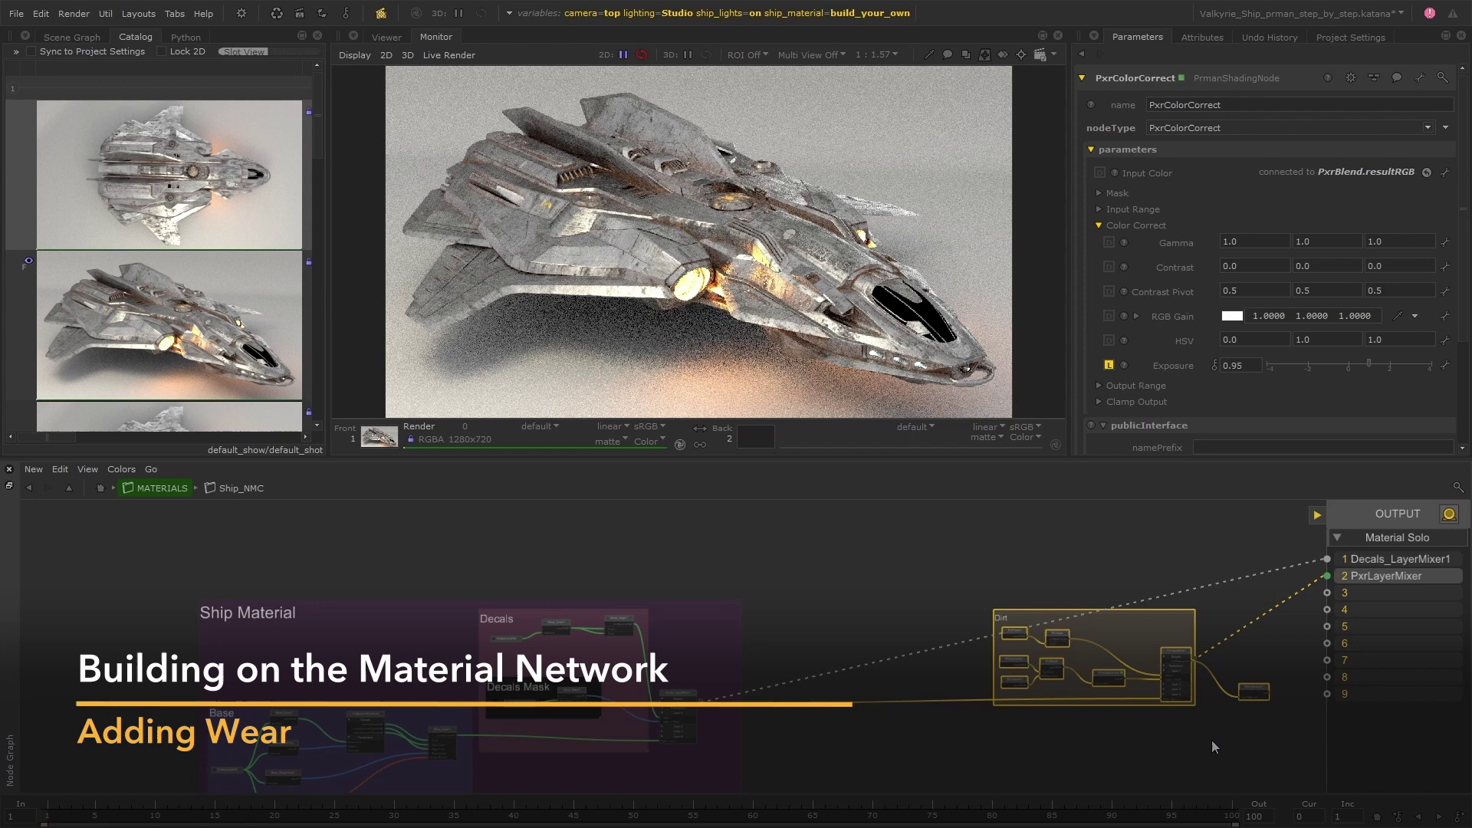
- Duplicate the Dirt backdrop with its nodes, place the copy between Decals and Dirt, and rename it Wear
left_click(1212, 739)
left_click(1161, 613)
key("ctrl+c")
key("ctrl+v")
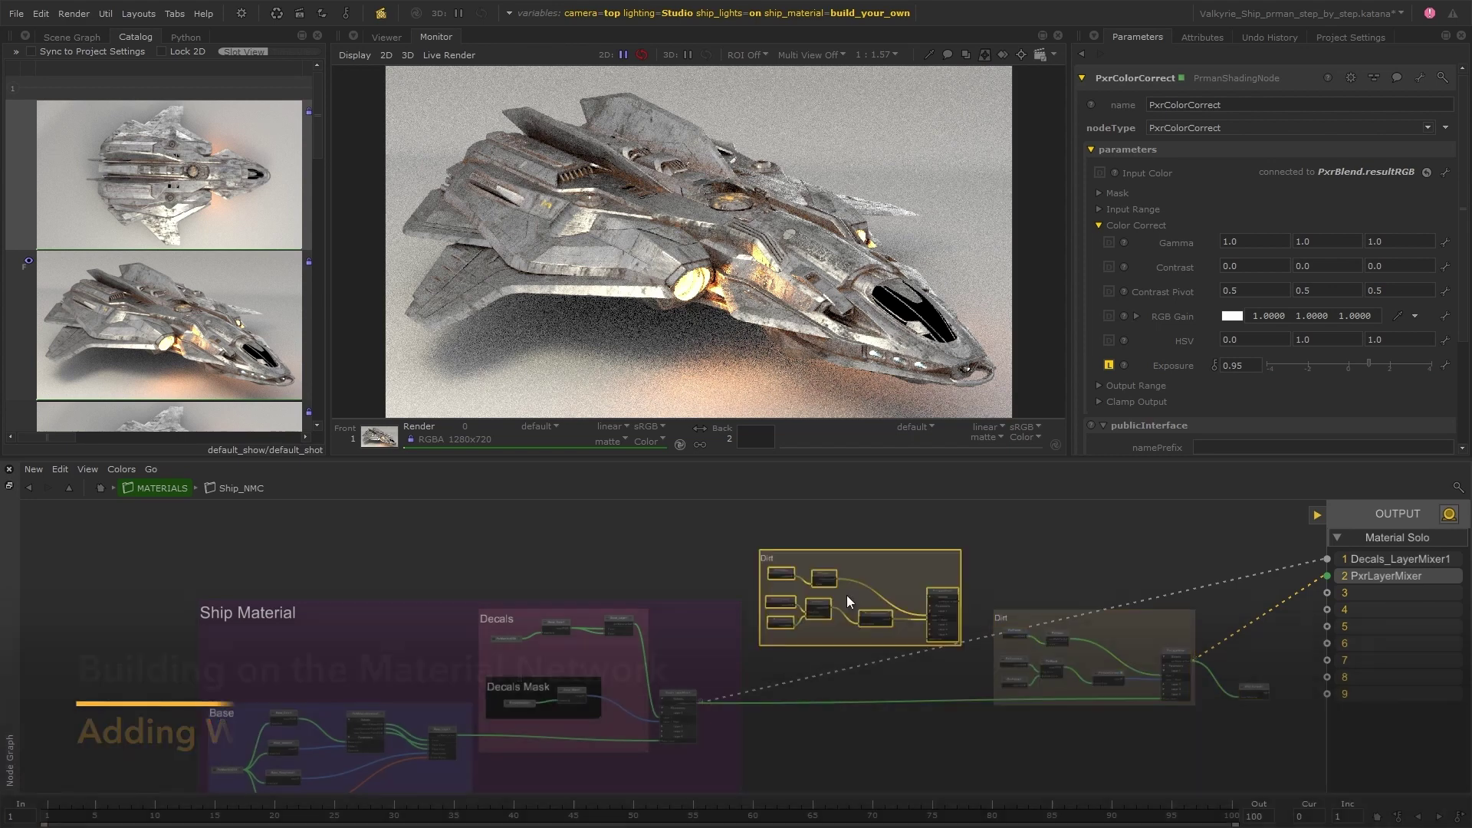
left_click(848, 660)
double_click(830, 611)
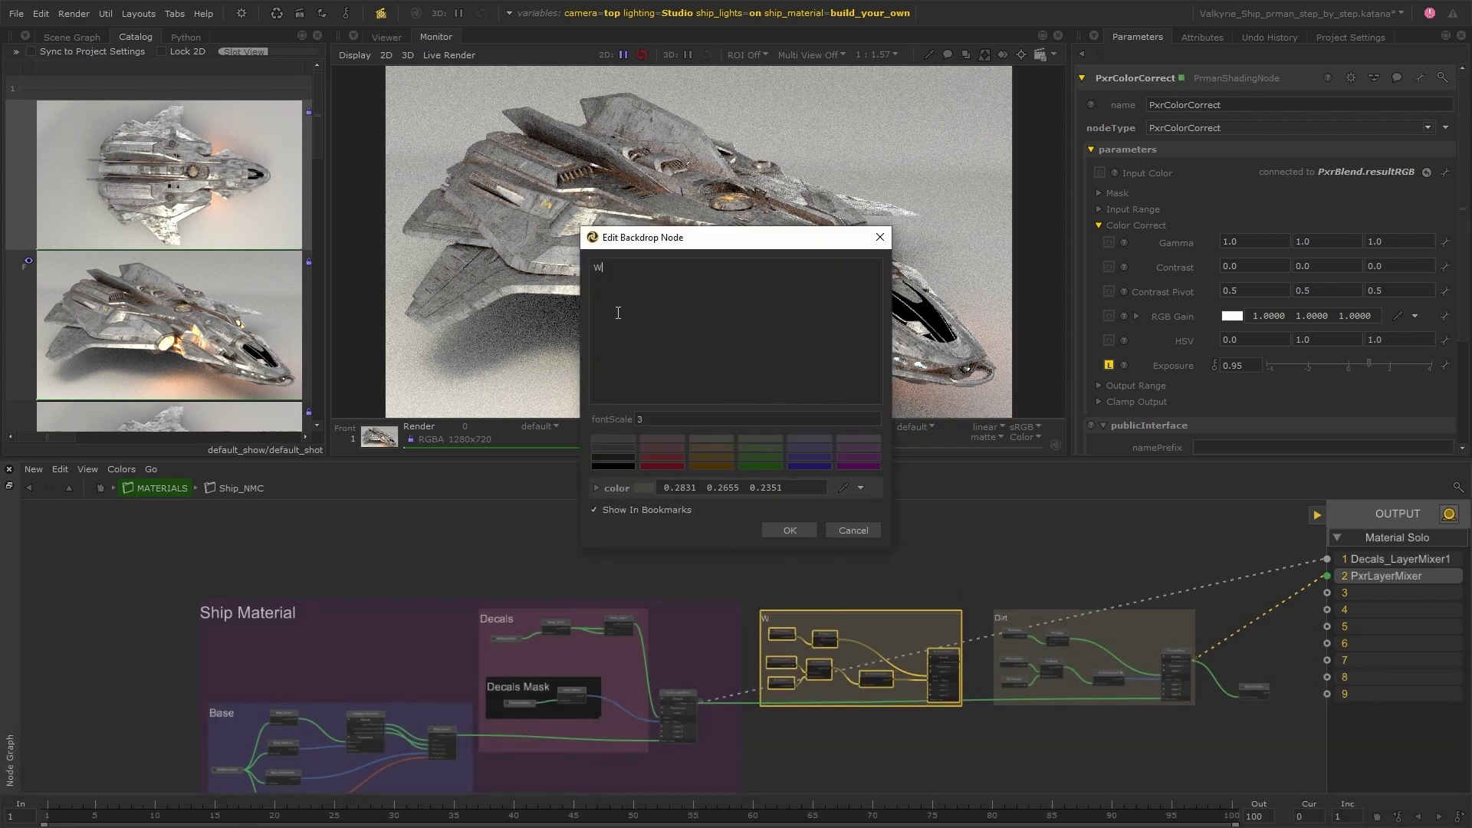
left_click(789, 532)
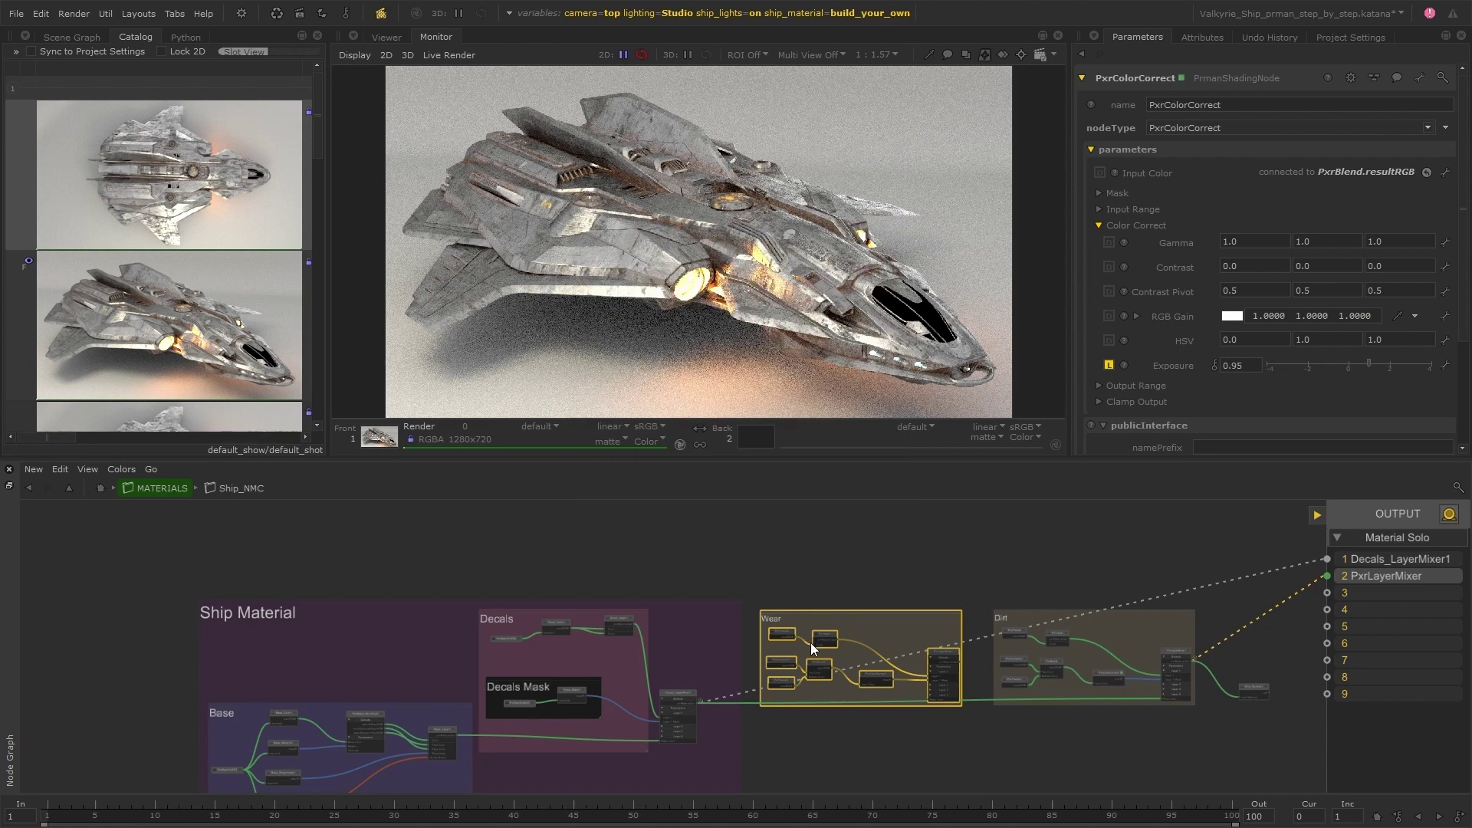
- Feed Decals_LayerMixer1 into Wear's PxrLayerMixer1 Base Layer, connect PxrLayerMixer1 to the Dirt mixer's Base Layer, and solo PxrLayerMixer1 in slot 1
scroll(812, 643, "up", 3)
left_click(1002, 691)
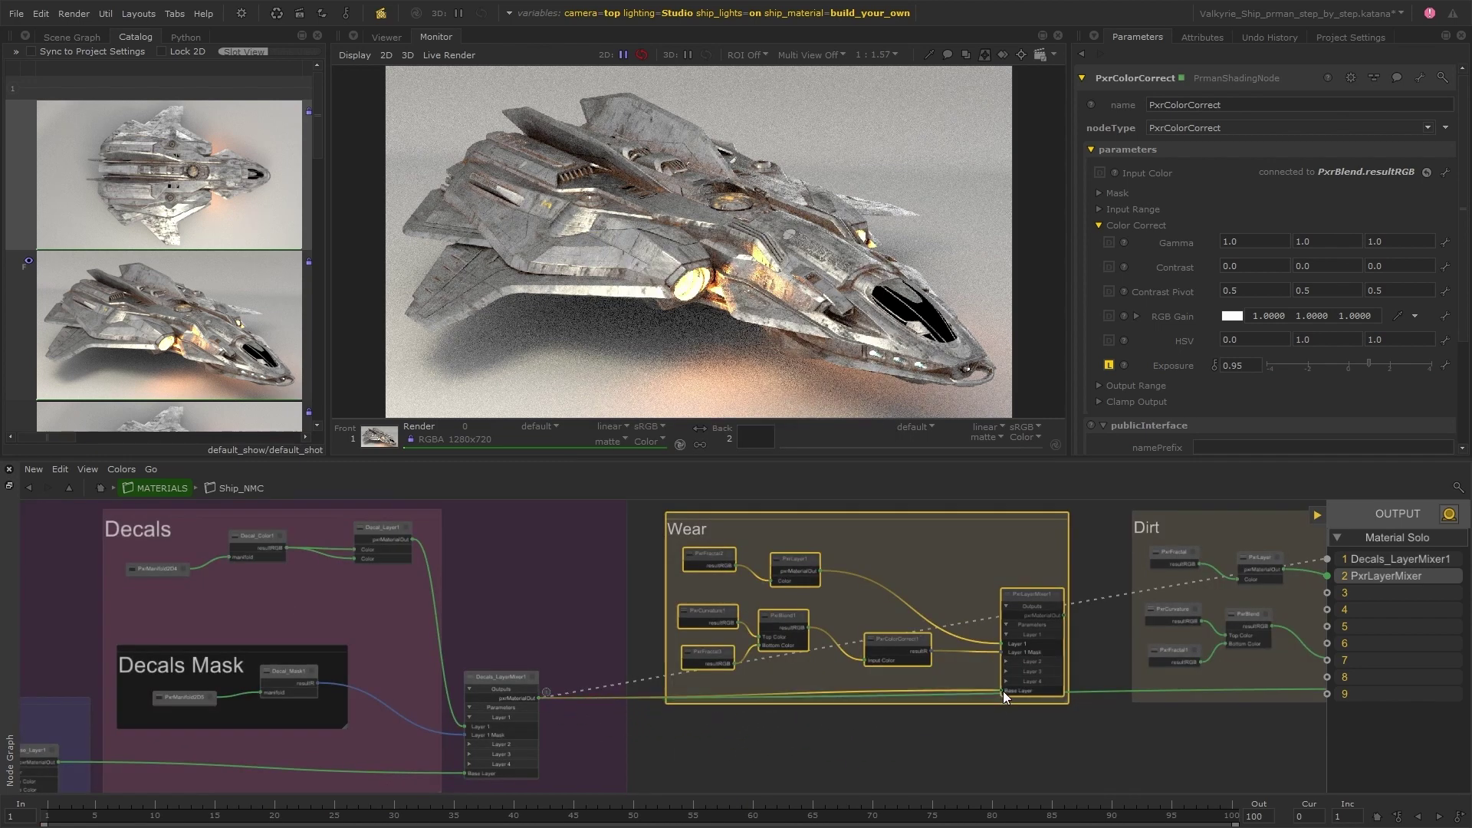
left_click(693, 698)
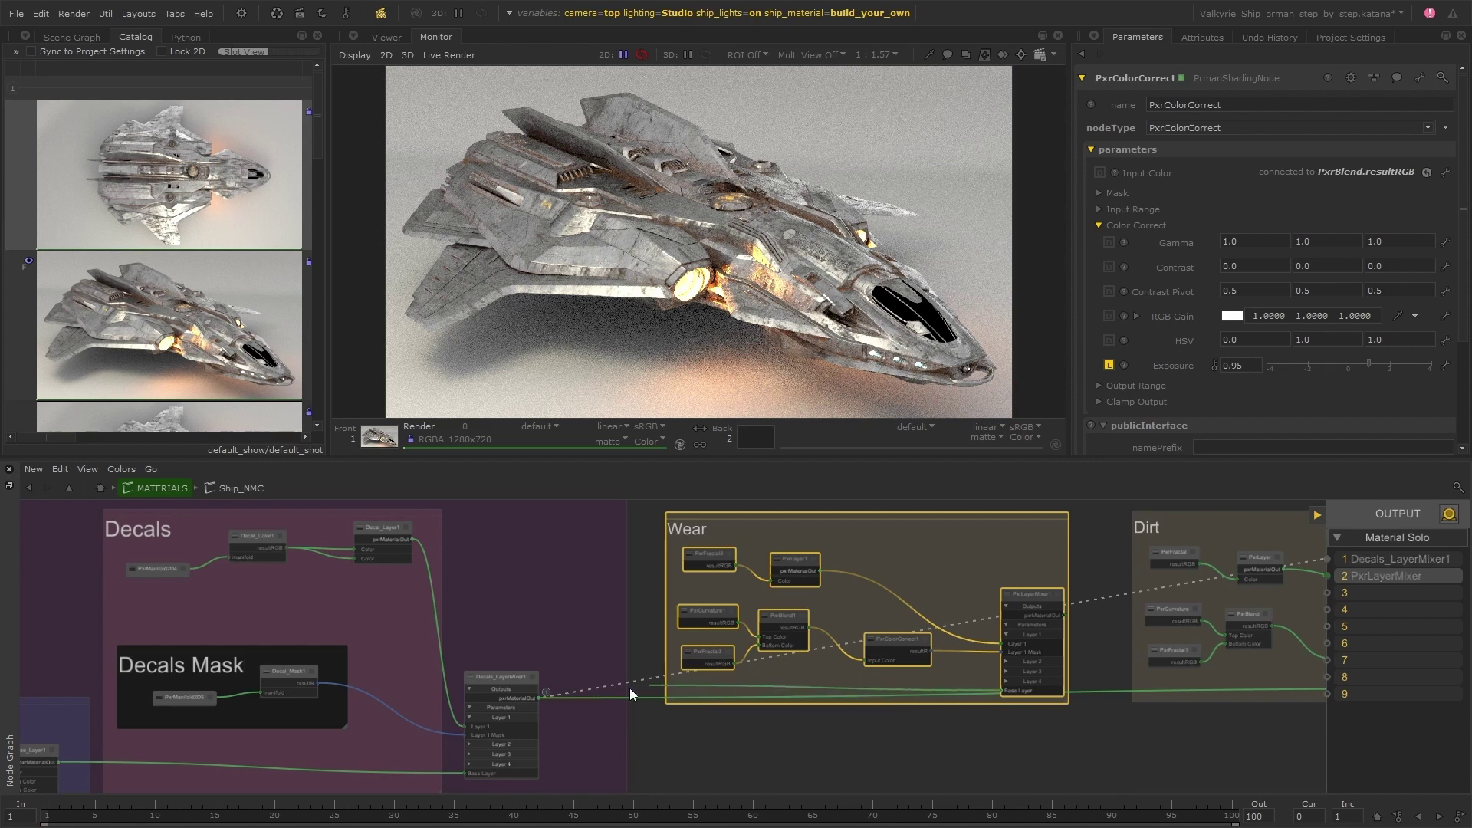
left_click(770, 698)
left_click(1062, 615)
left_click(1087, 636)
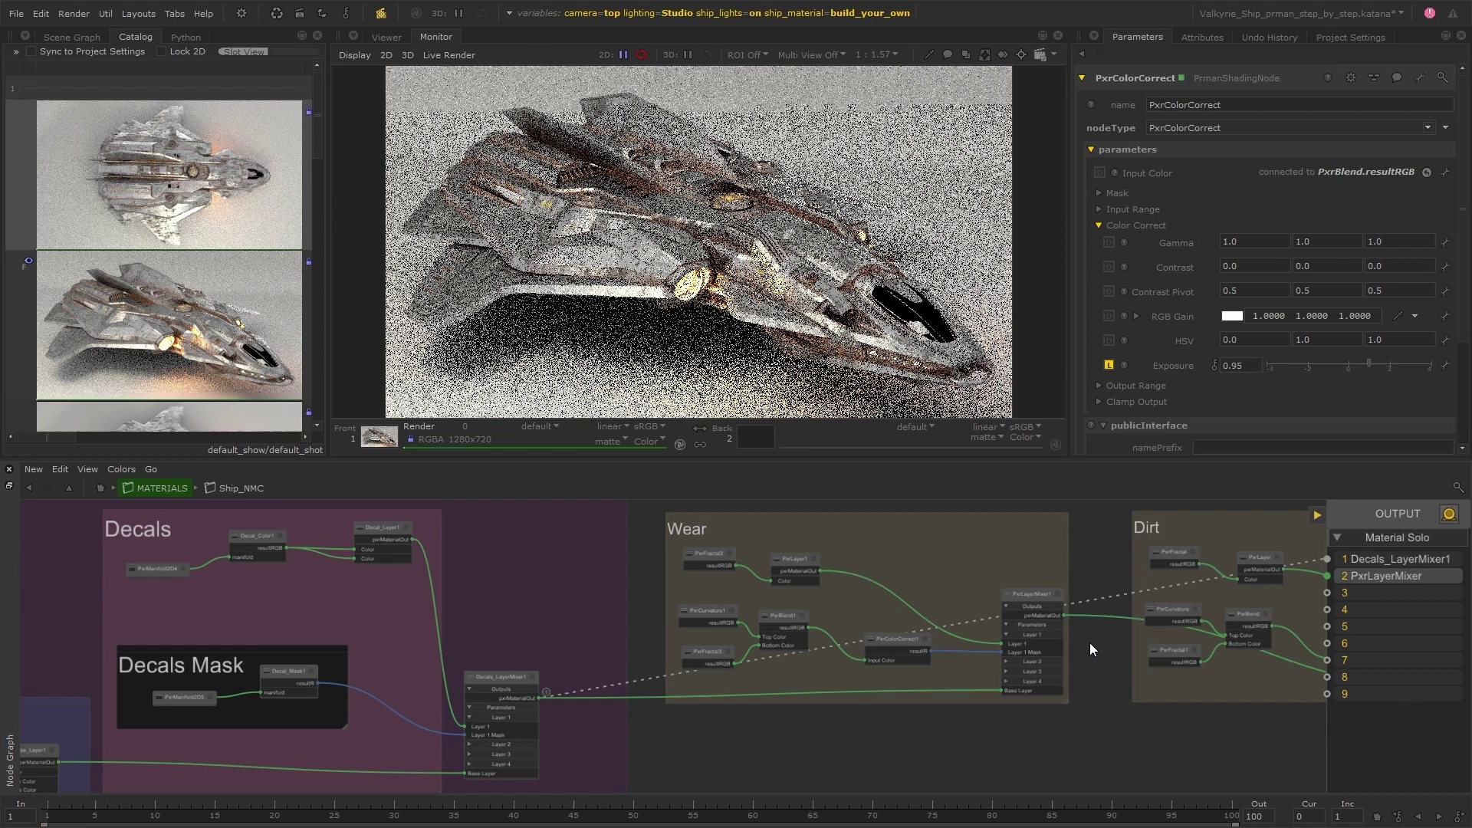
middle_click_drag(1089, 643, 802, 647)
key("1")
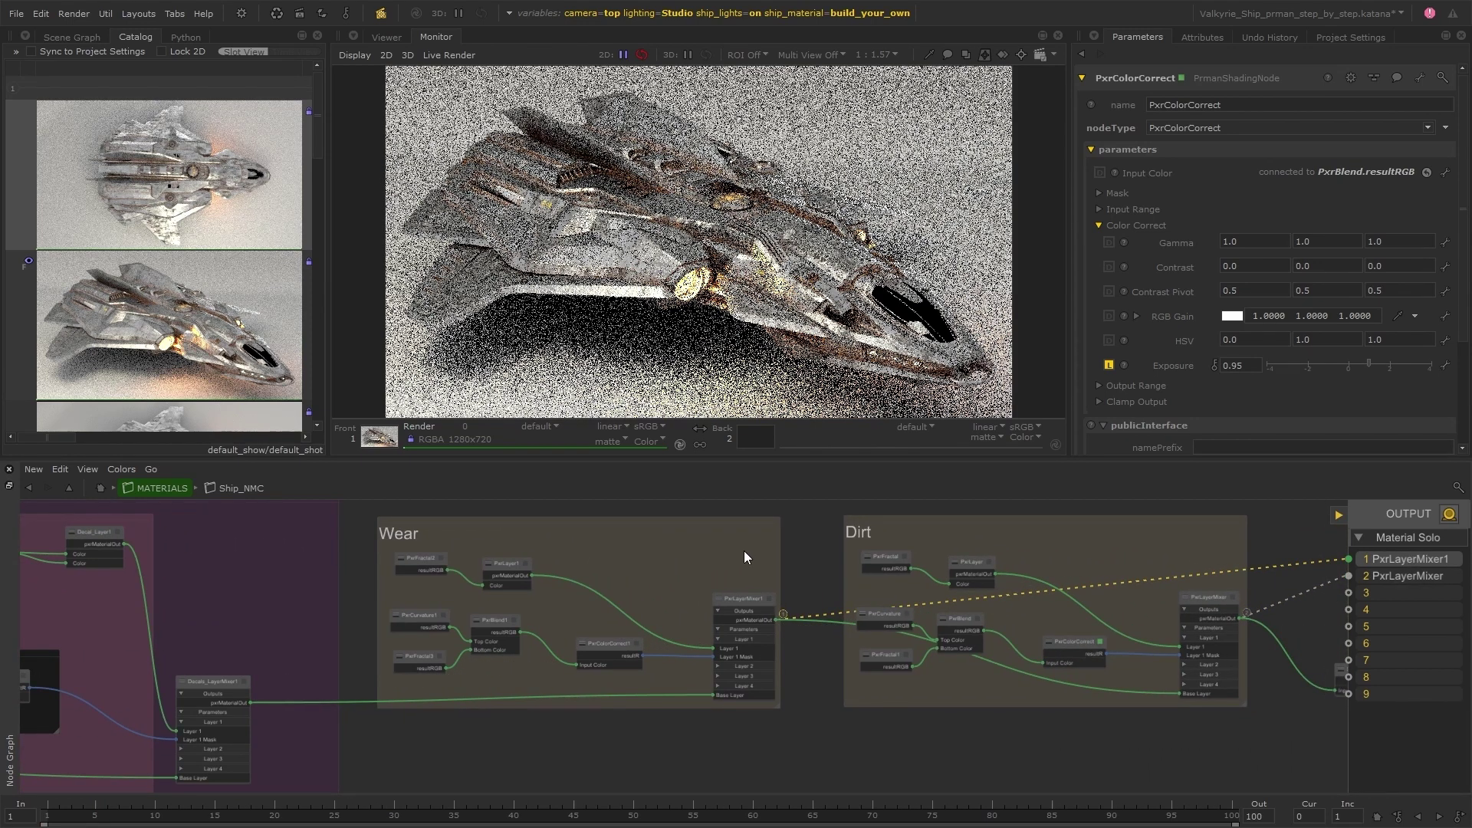
- Remove the blend and mask fractal nodes from Wear so PxrCurvature1 feeds PxrColorCorrect1 directly, and place PxrCurvature1 beside it
left_click(467, 640)
middle_click_drag(565, 788, 572, 699)
left_click(572, 700)
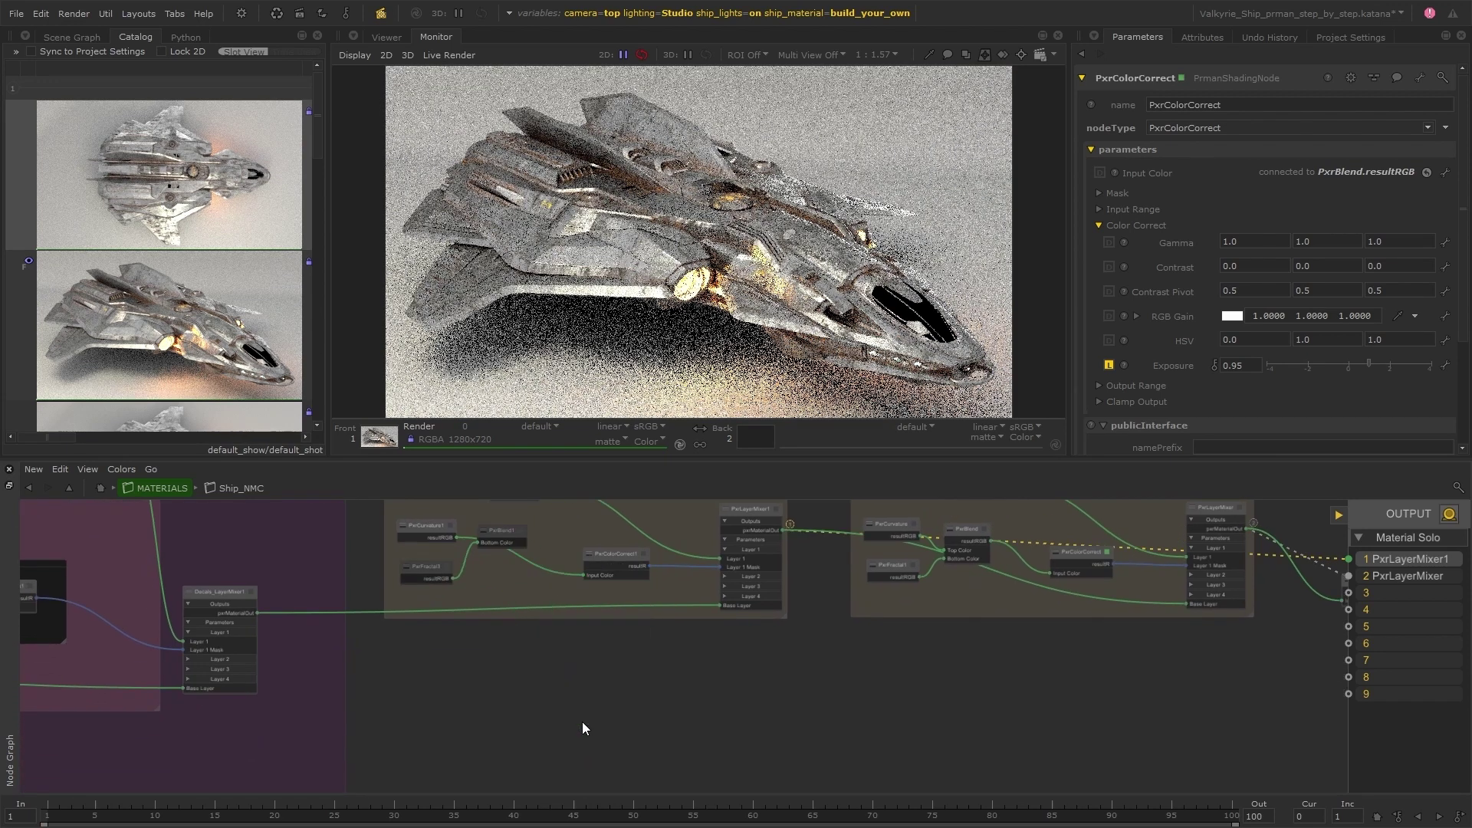
left_click(508, 532)
key("Delete")
left_click(435, 571)
key("Delete")
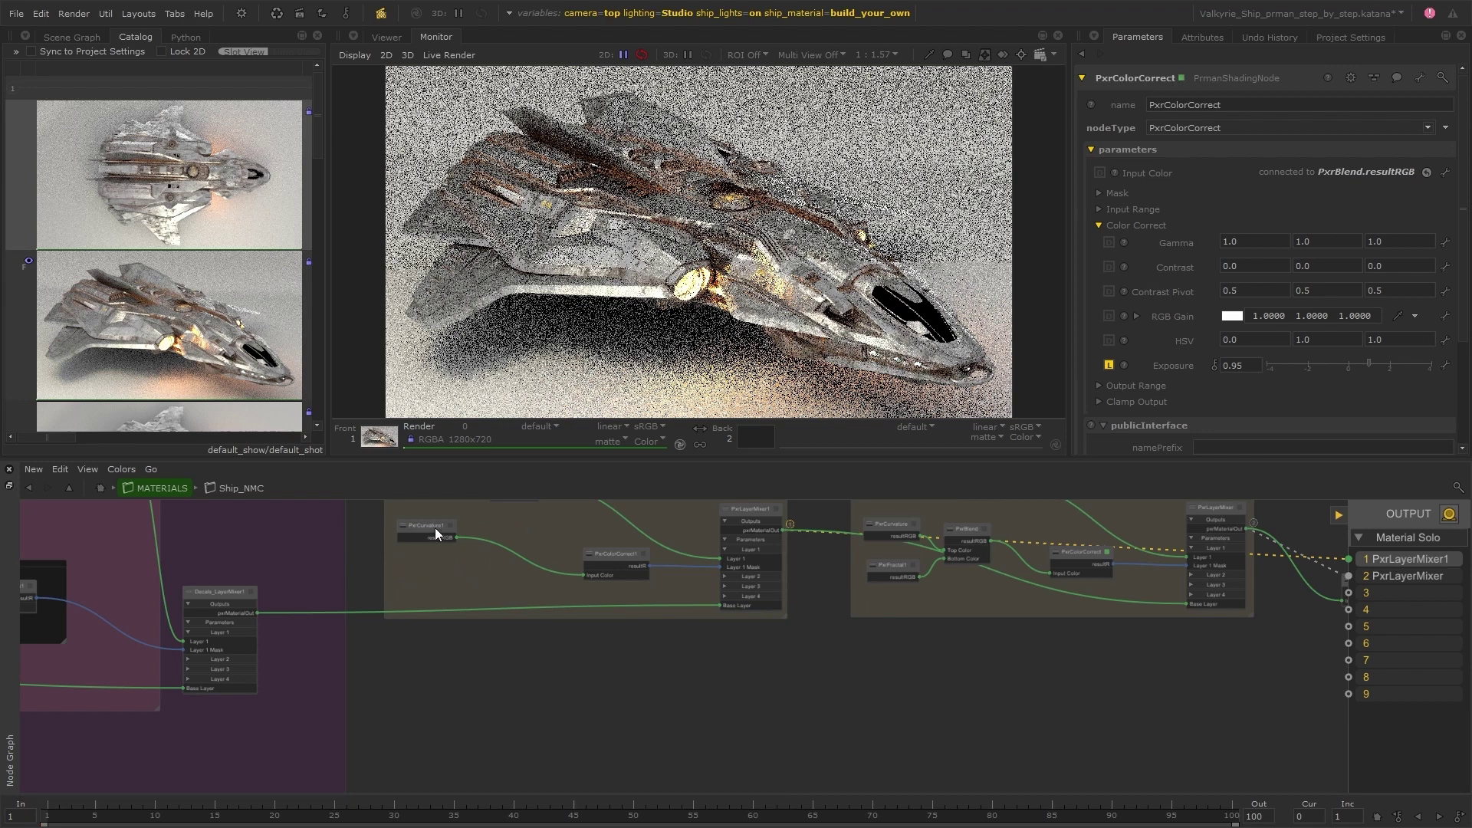
left_click_drag(434, 527, 524, 557)
- Set PxrCurvature1's Output Type to Convex
left_click(538, 553)
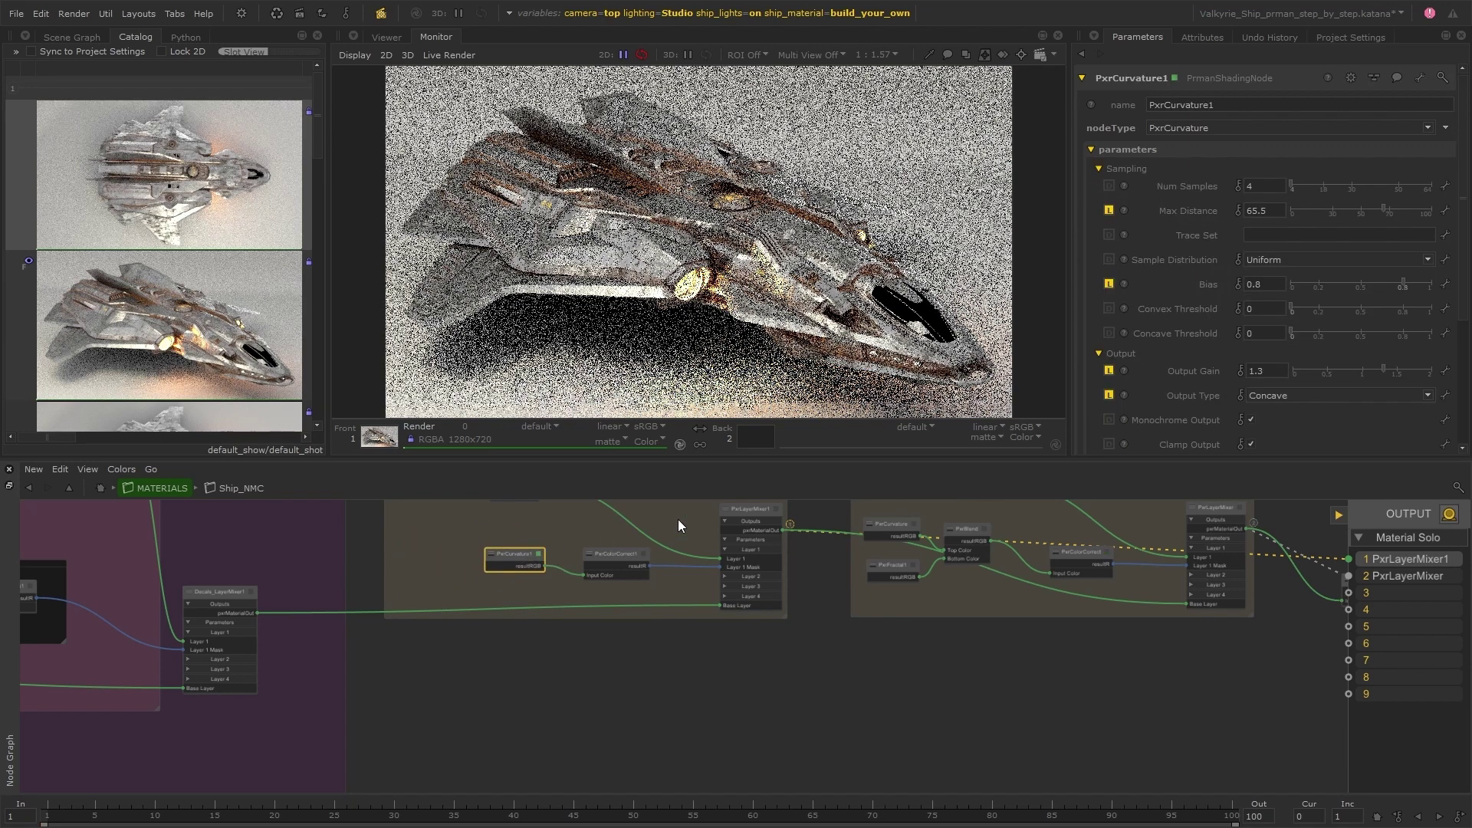
left_click(1277, 394)
left_click(1285, 420)
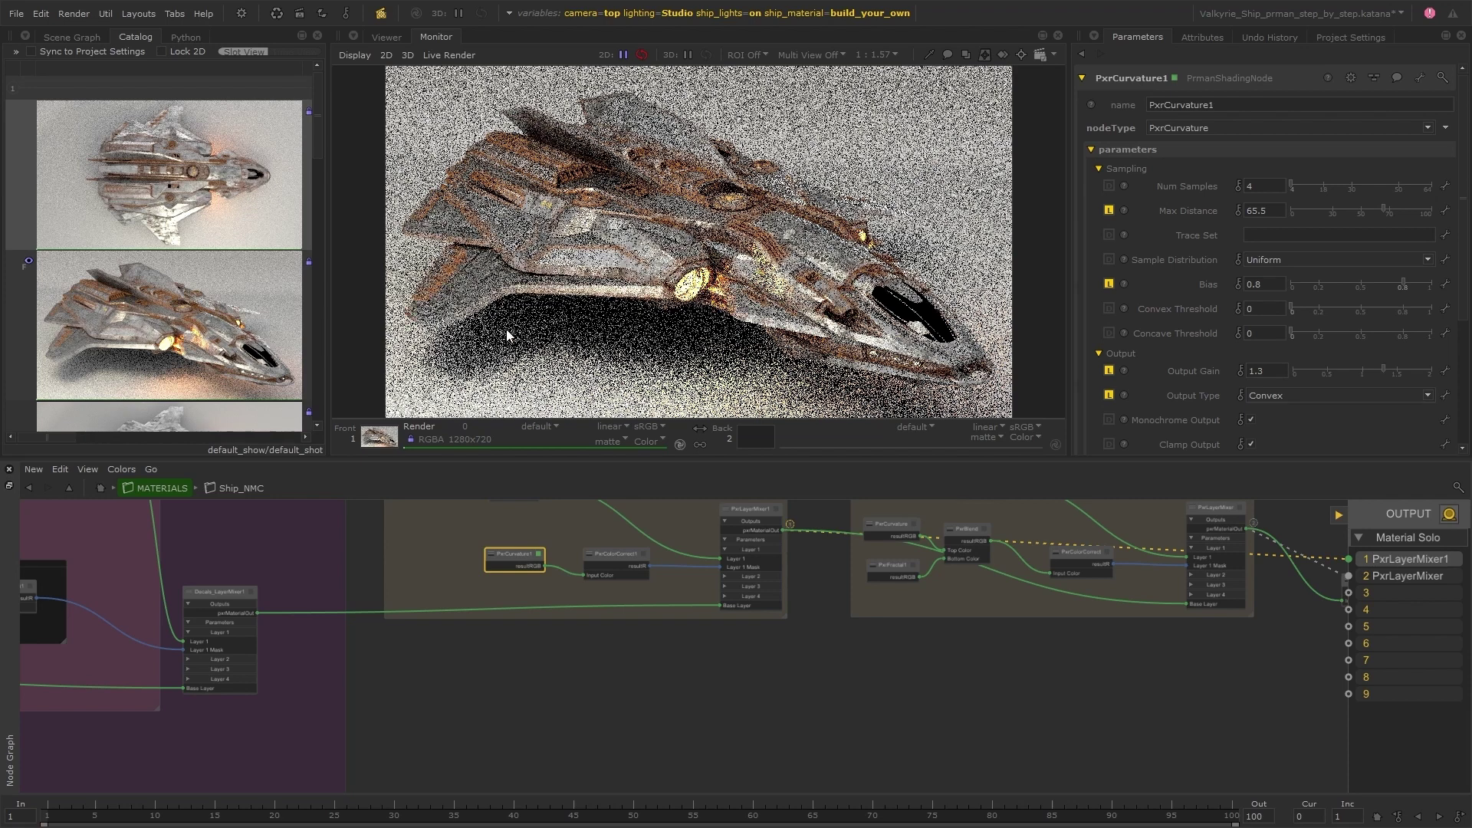
- Delete the fractal node that feeds PxrLayer1's Color in the Wear group
middle_click_drag(574, 509, 549, 597)
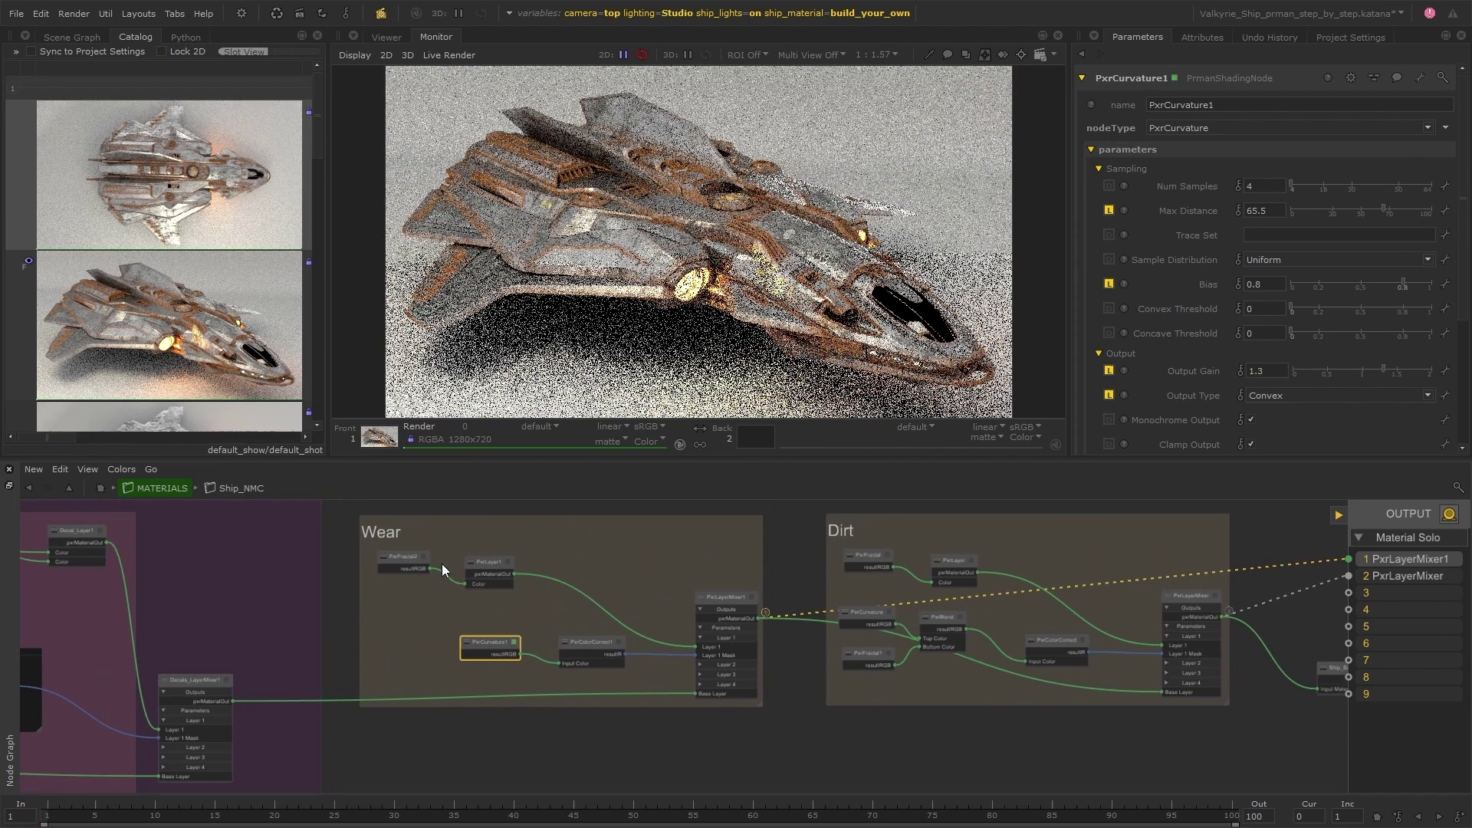
left_click(402, 557)
key("Delete")
- Set PxrLayer1's Diffuse Color to a neutral grey of 0.3779
left_click(507, 561)
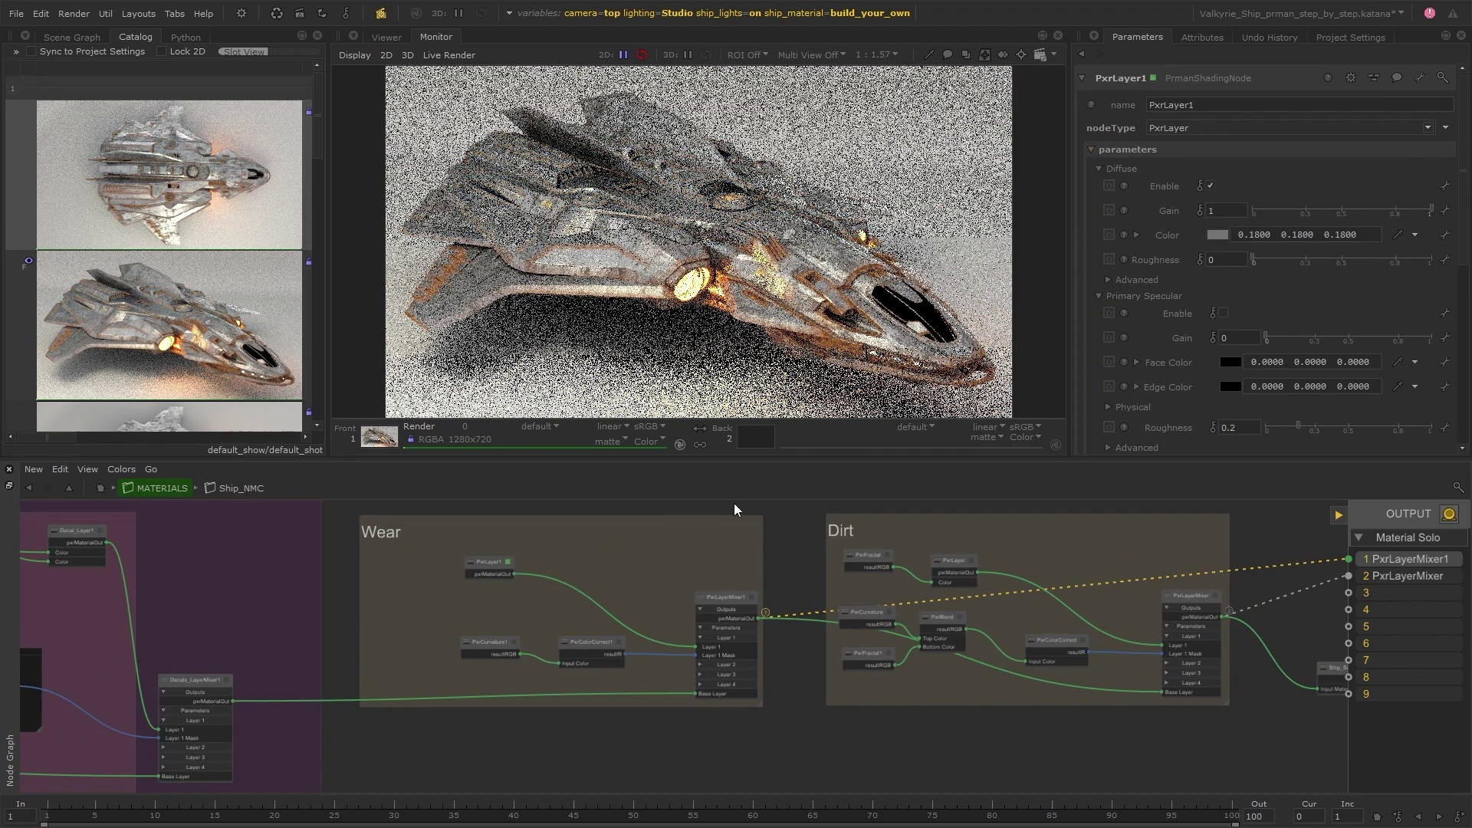
left_click(1218, 235)
left_click_drag(565, 391, 466, 366)
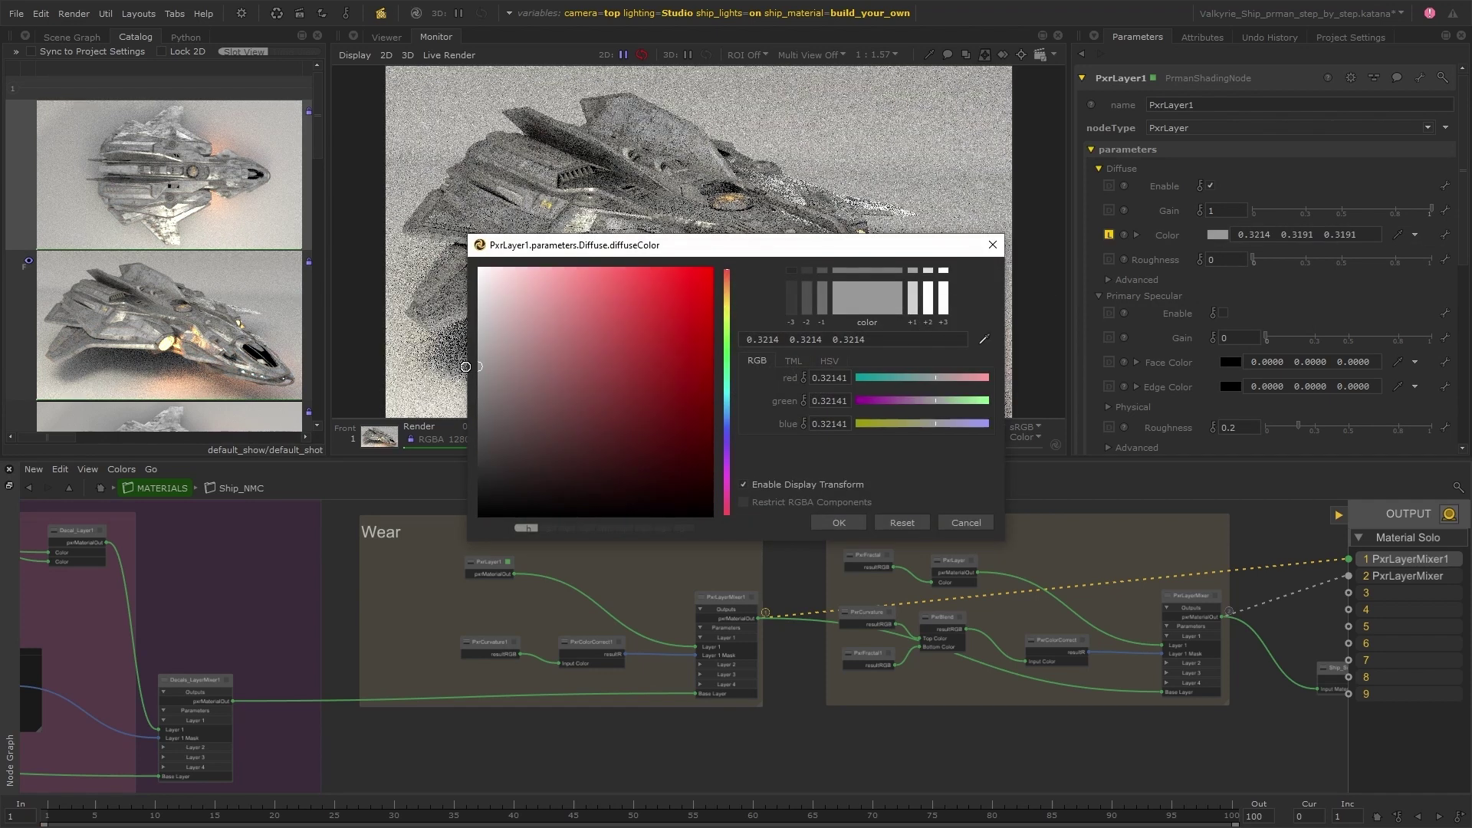
left_click(839, 522)
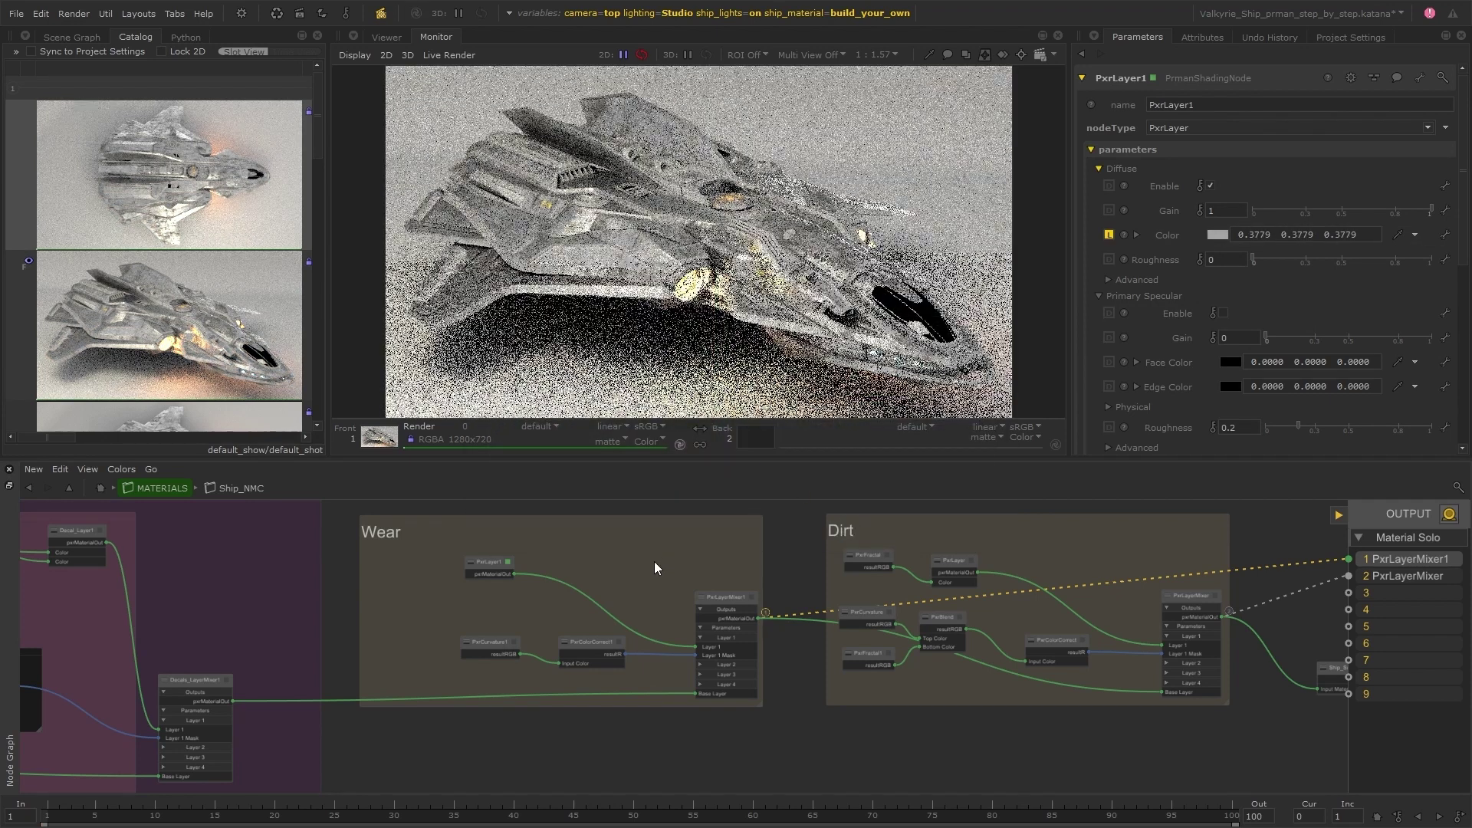
- Set PxrCurvature1's Max Distance to 38.9, Bias to 0.4 and Output Gain to 1.23, using Material Solo to preview the wear mask and PxrLayerMixer1
left_click(513, 642)
key("3")
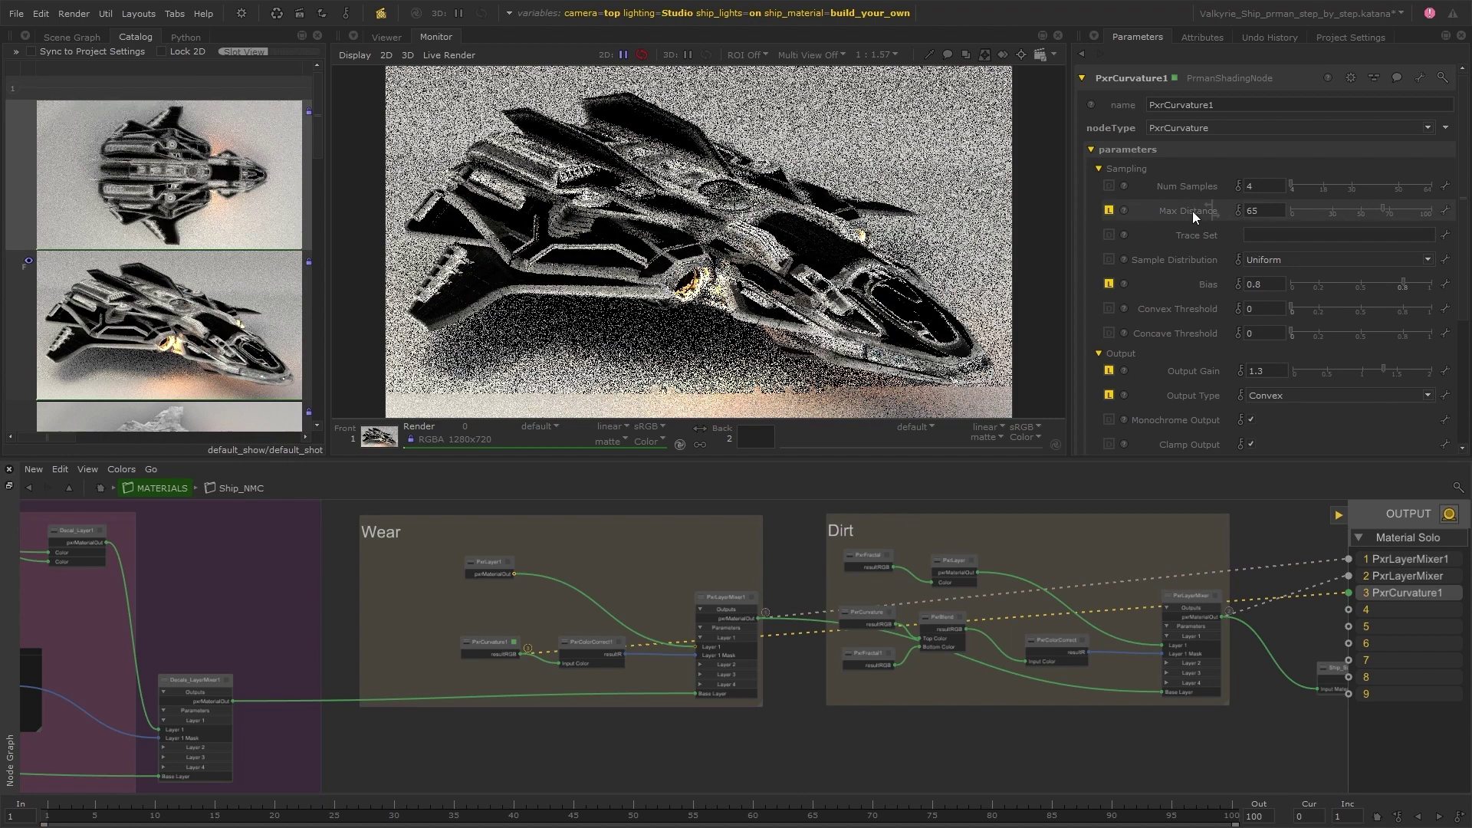
left_click_drag(1193, 210, 1127, 212)
left_click_drag(1203, 284, 1150, 285)
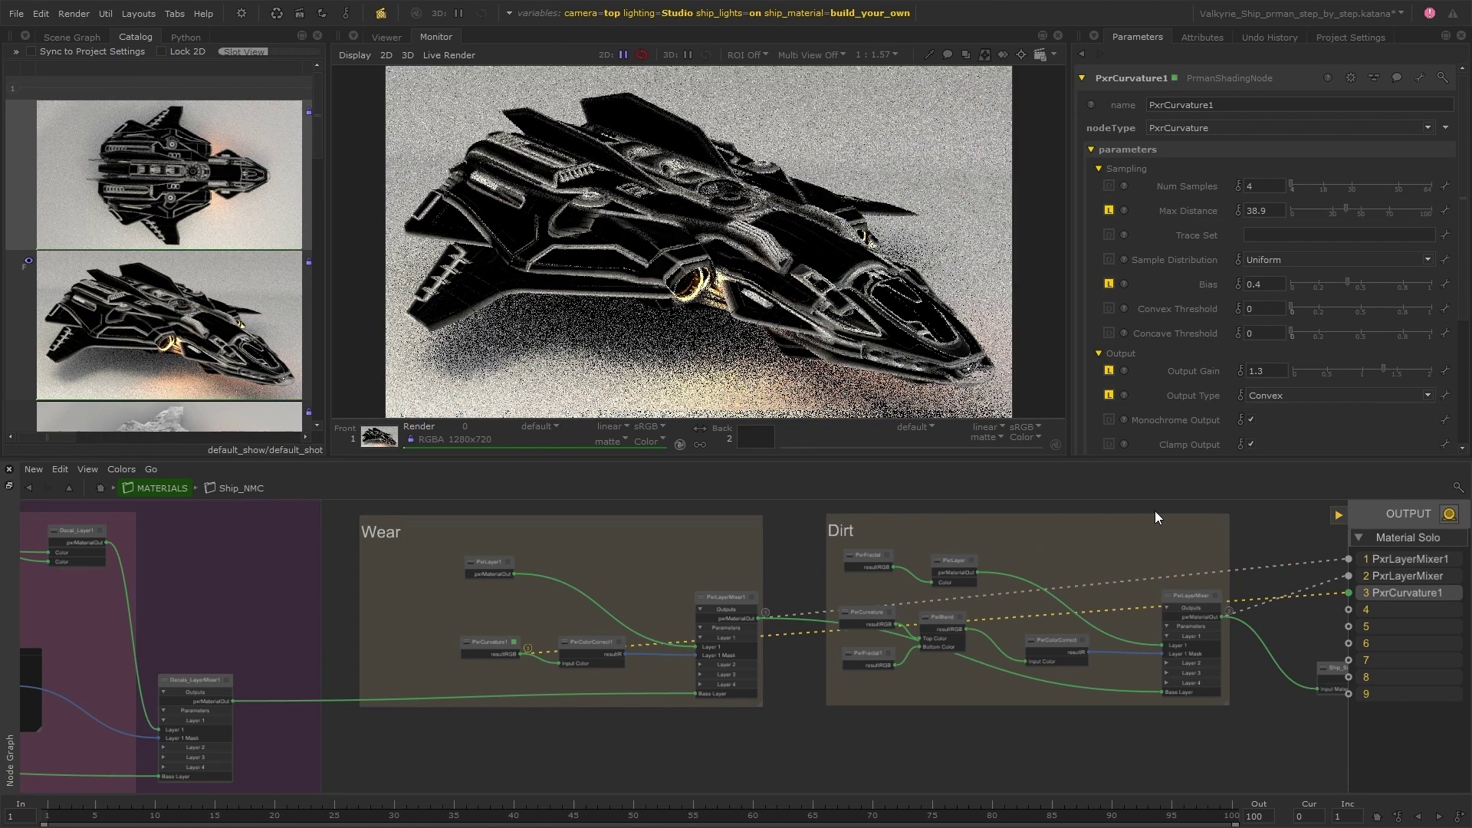
left_click_drag(1193, 370, 1188, 371)
key("3")
key("1")
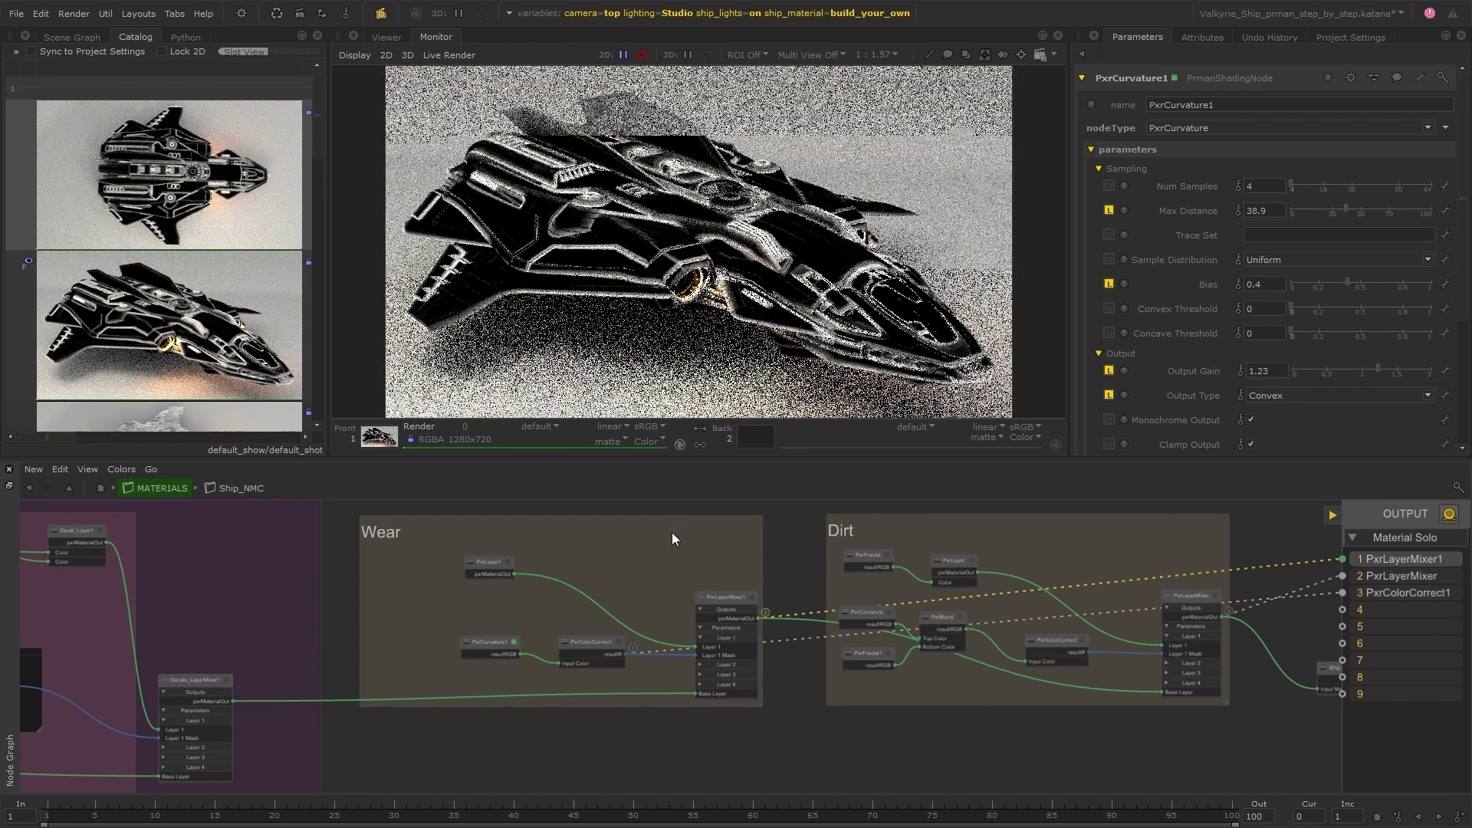
- Solo Base_Color1 and then Base_Layer1 in Material Solo slot 1 to preview the ship's base material
scroll(671, 533, "down", 3)
middle_click_drag(411, 597, 654, 593)
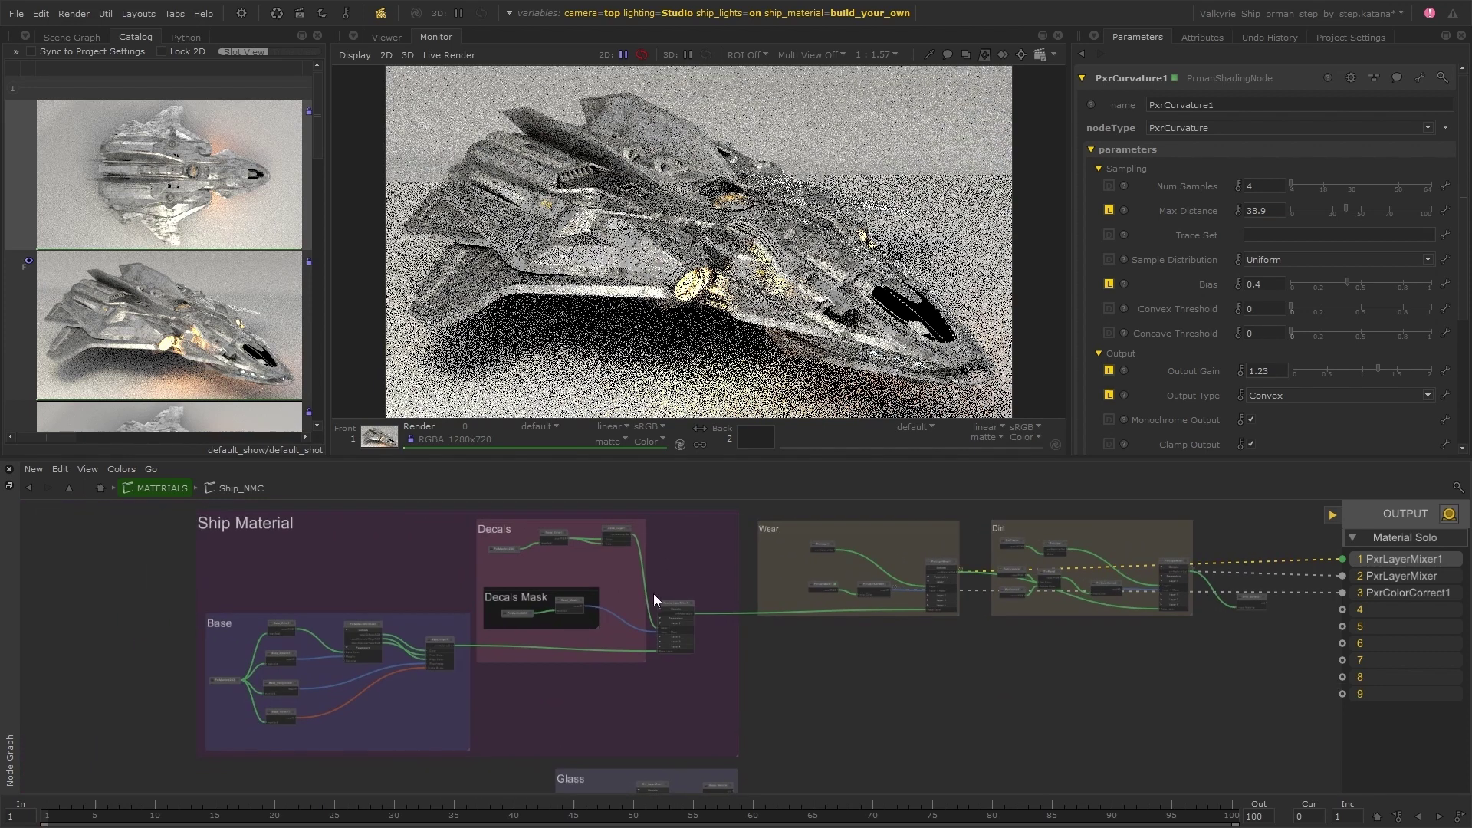
scroll(322, 660, "up", 3)
key("1")
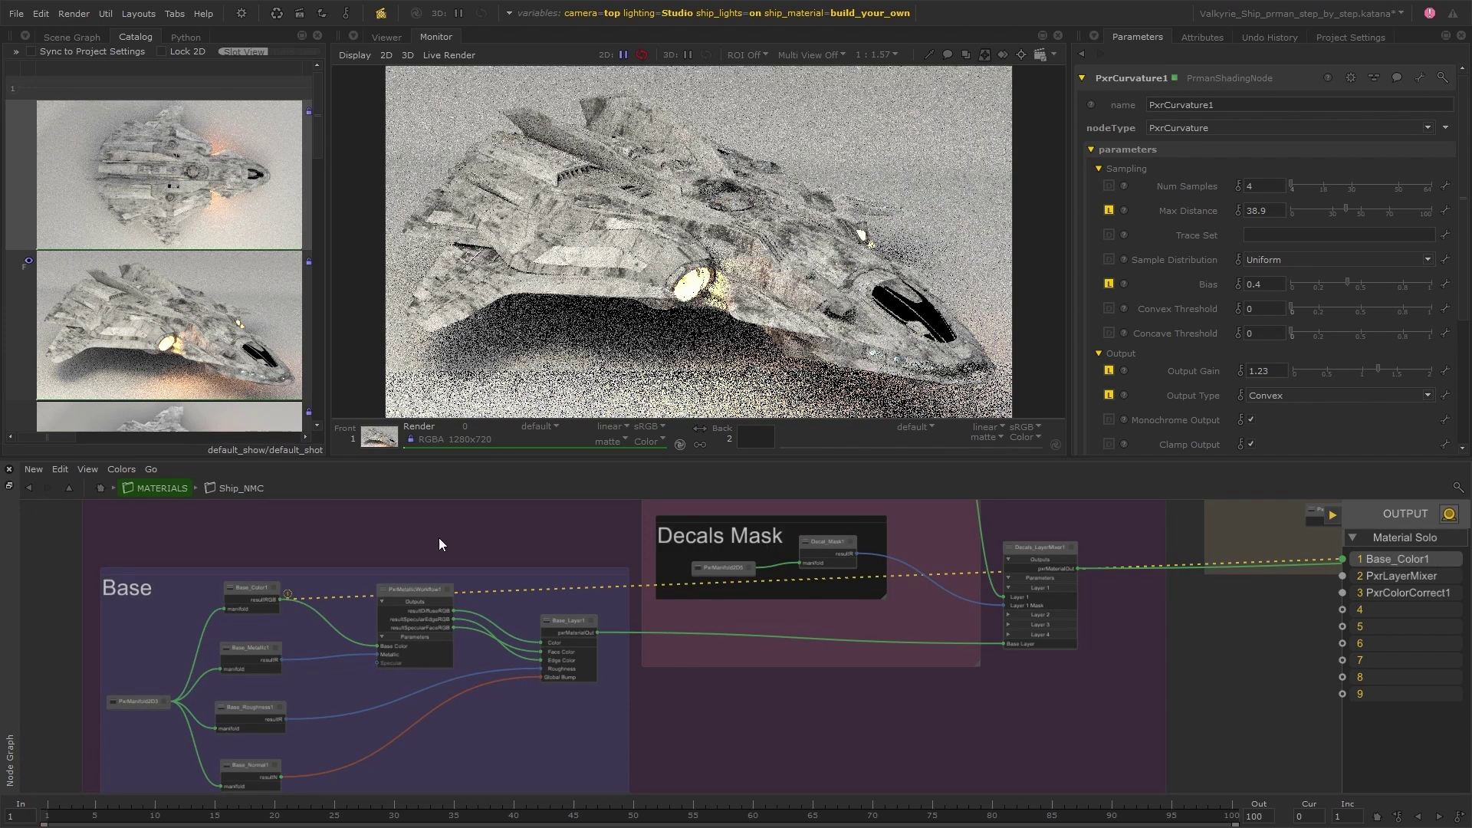
key("1")
- Add a PxrColorCorrect node between Base_Color1's resultRGB and the metallic workflow node's Base Color, placing it in the Base group
key("Tab")
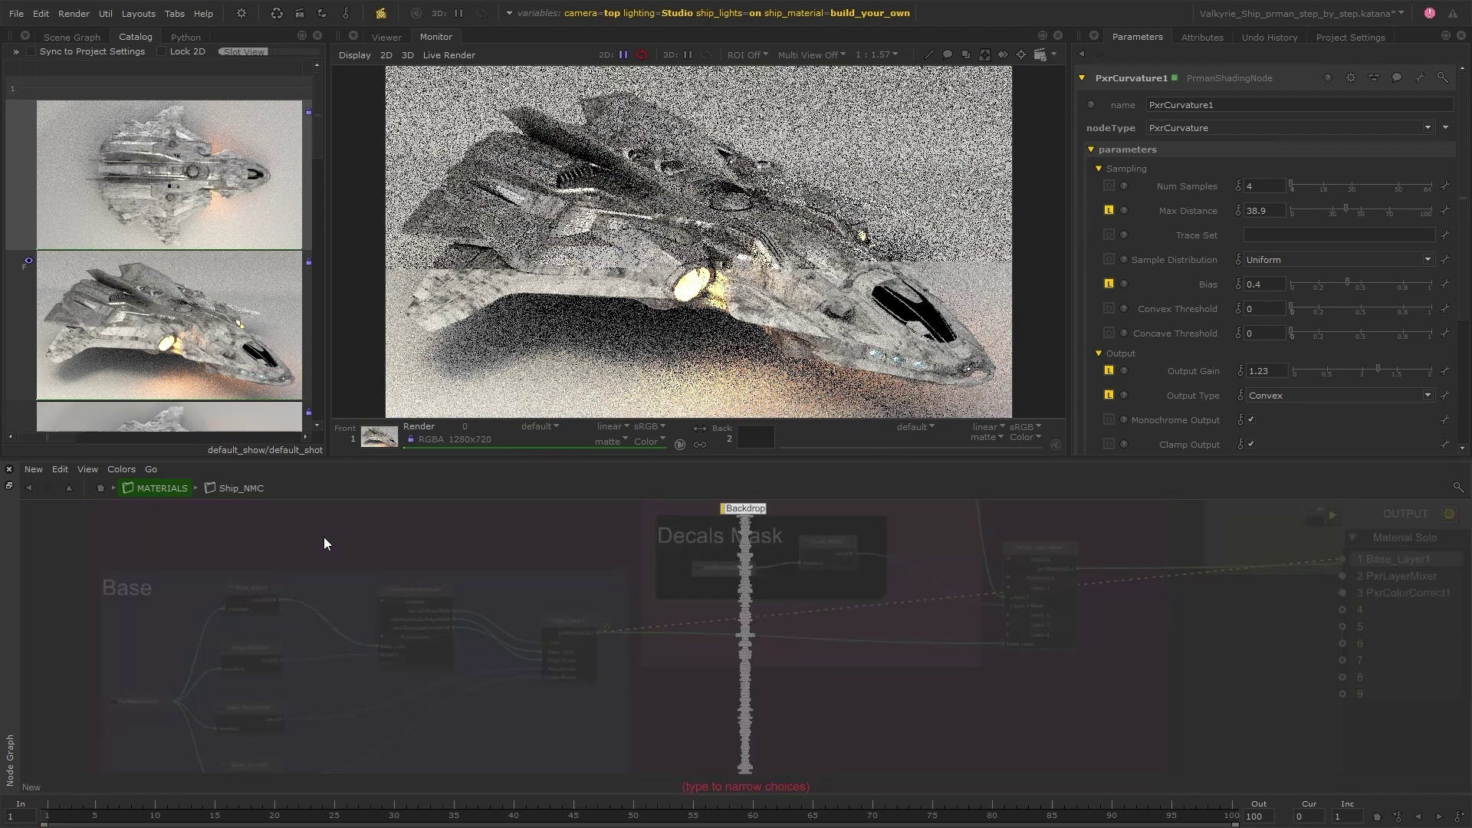
type("color")
key("Down")
key("Return")
left_click(297, 524)
left_click(280, 600)
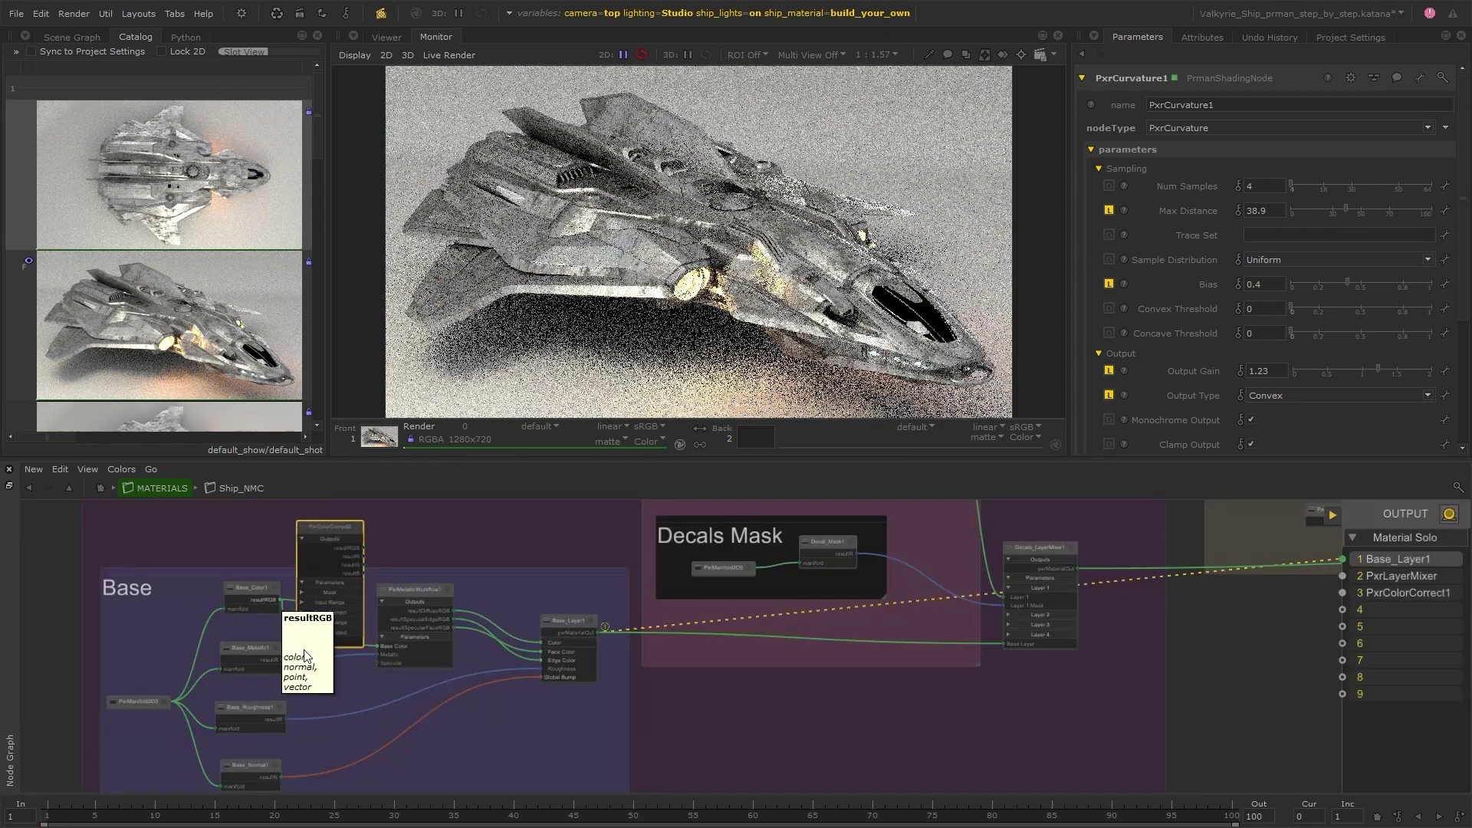
left_click(363, 547)
left_click(377, 647)
key("alt+2")
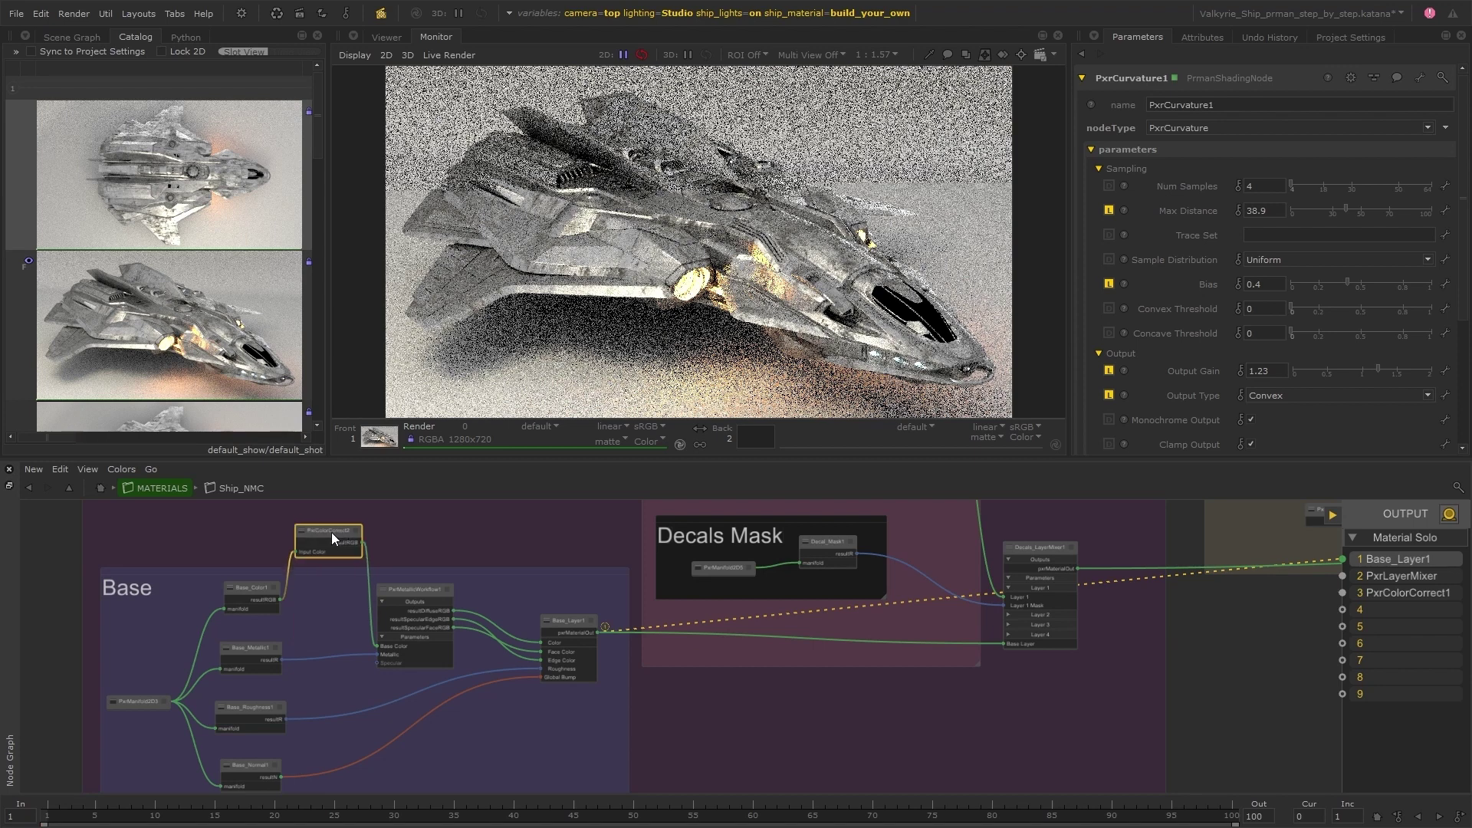
left_click_drag(331, 532, 331, 604)
- Set PxrColorCorrect2's RGB Gain to a muted blue-grey of 0.5855, 0.6573, 0.6756
left_click(354, 598)
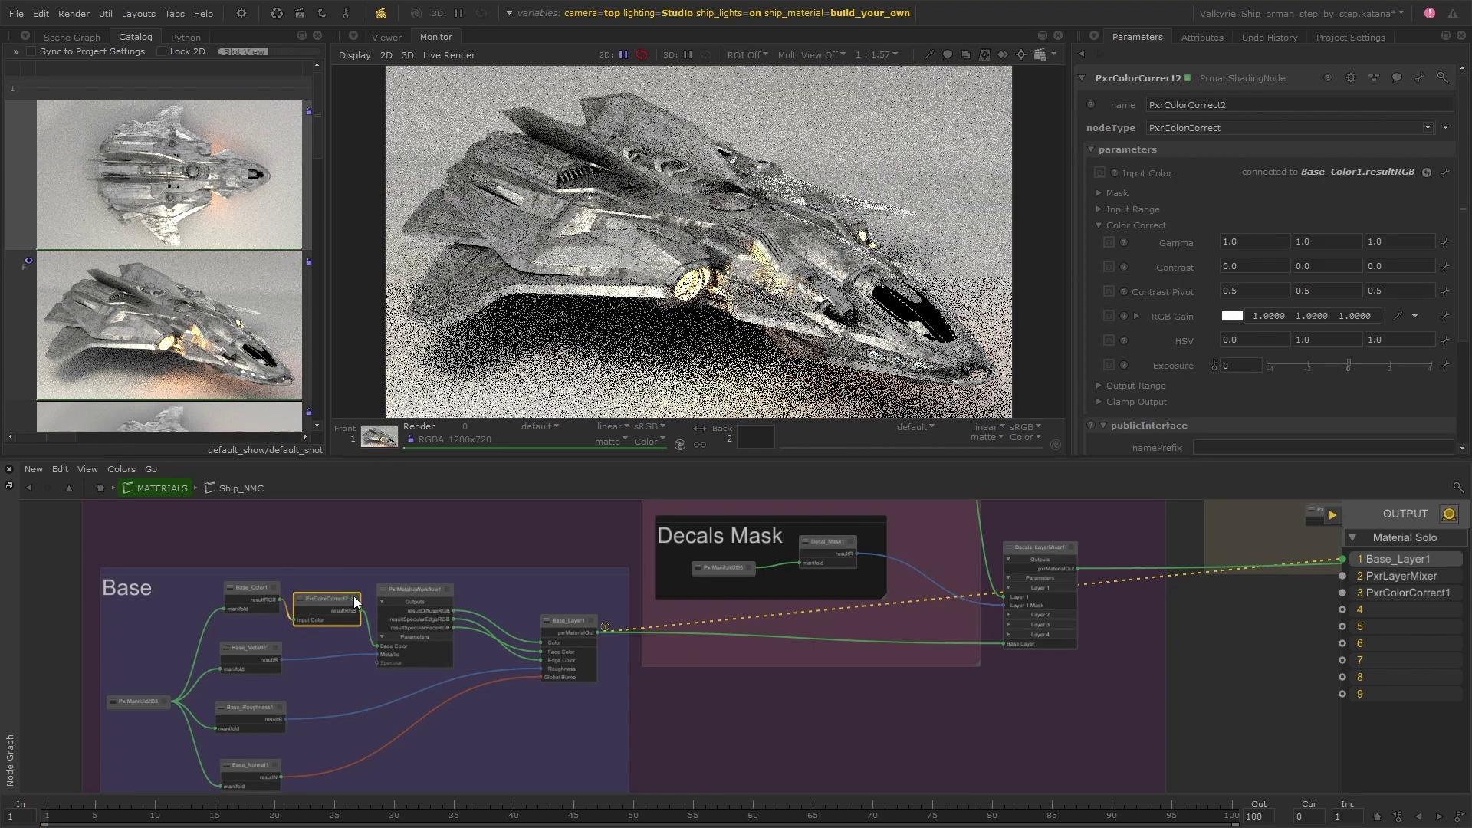
left_click(1231, 316)
left_click_drag(888, 249, 888, 456)
left_click(975, 583)
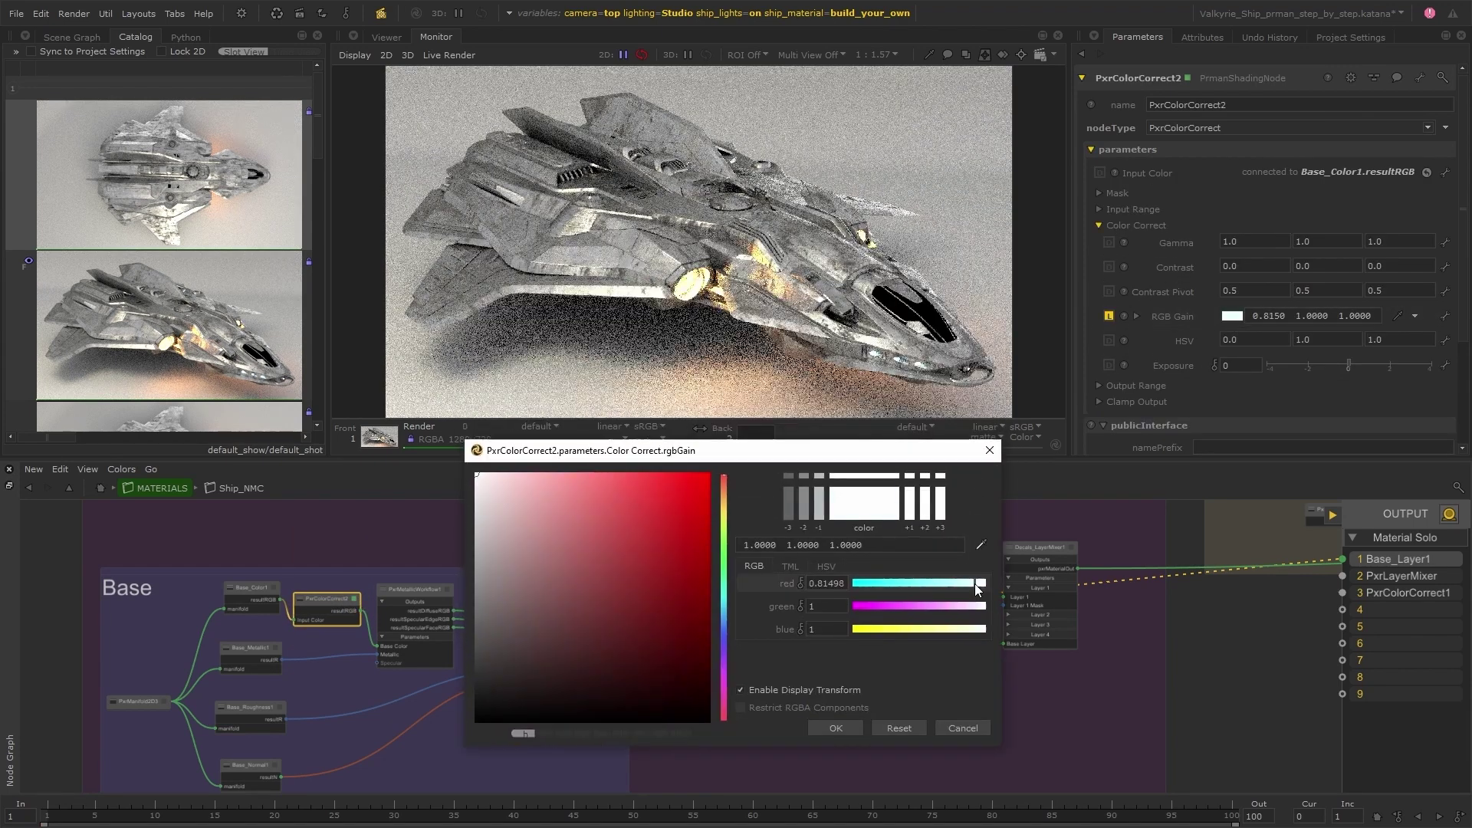
left_click(726, 606)
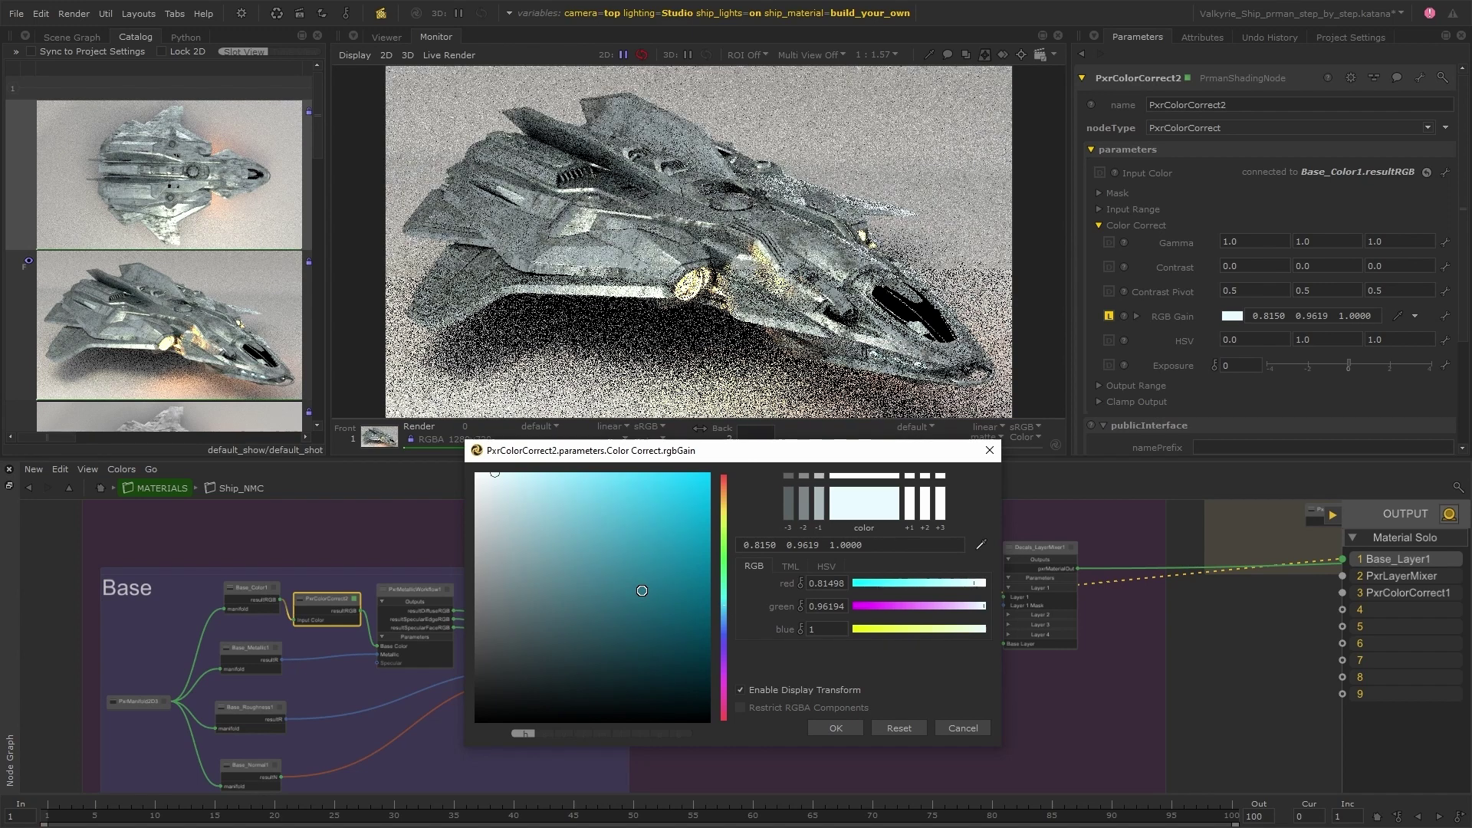
left_click(488, 492)
left_click(488, 512)
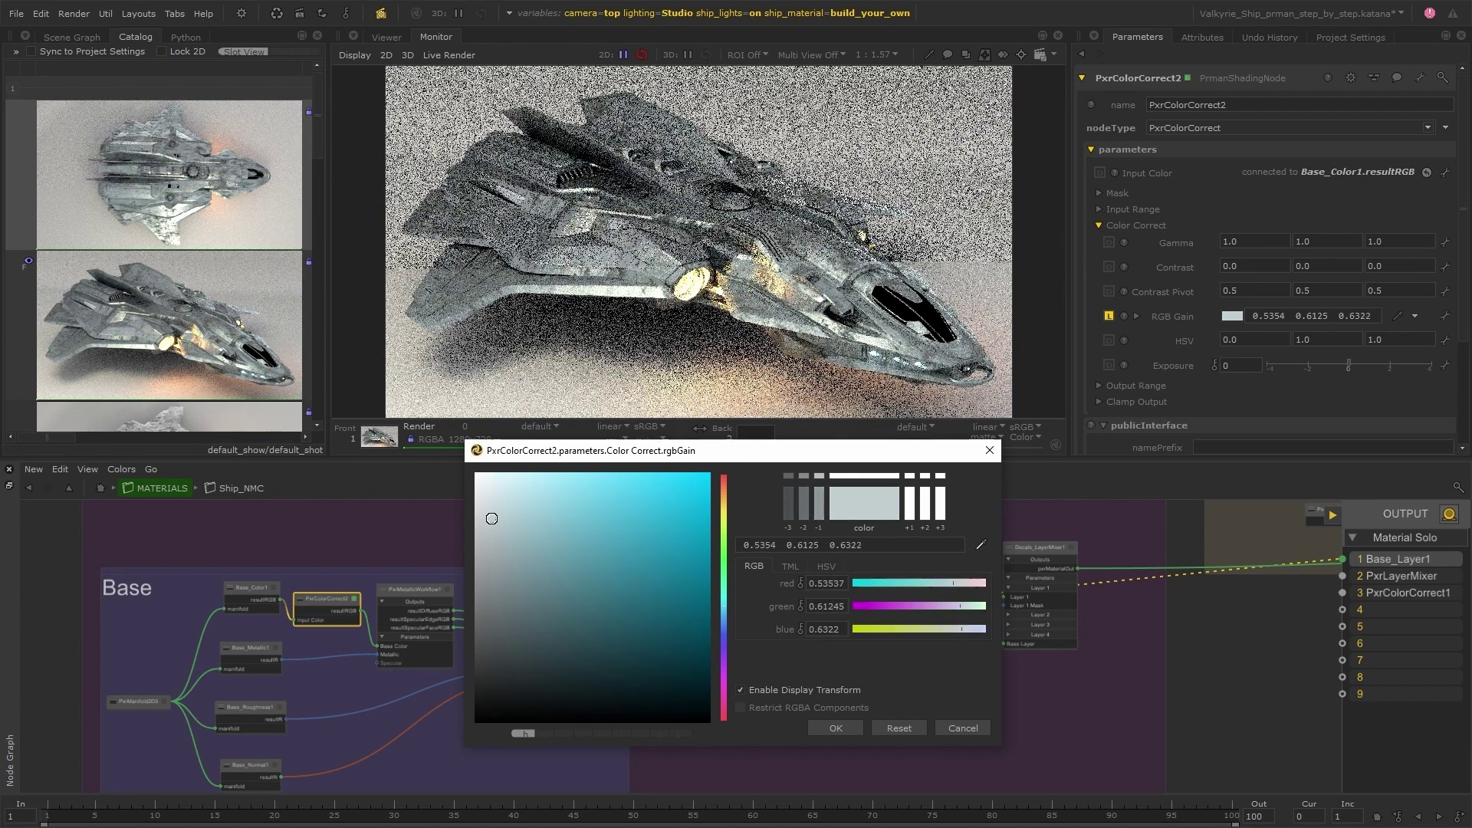
left_click(835, 726)
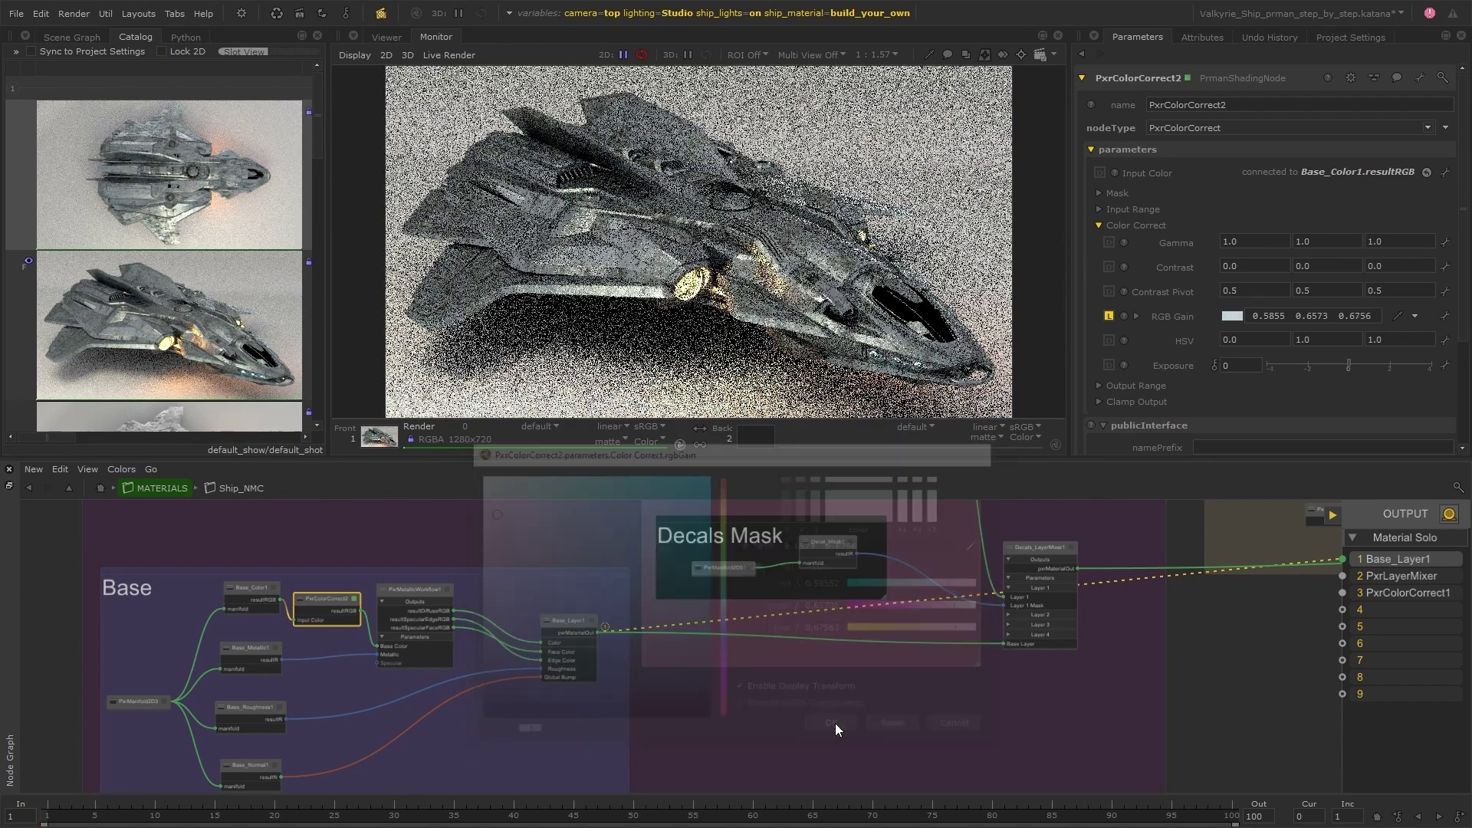
- Collapse Wear's PxrLayer1, PxrCurvature1 and PxrColorCorrect1 into a shading group placed beside PxrLayerMixer1
scroll(786, 694, "down", 3)
middle_click_drag(787, 693, 386, 722)
scroll(797, 618, "up", 3)
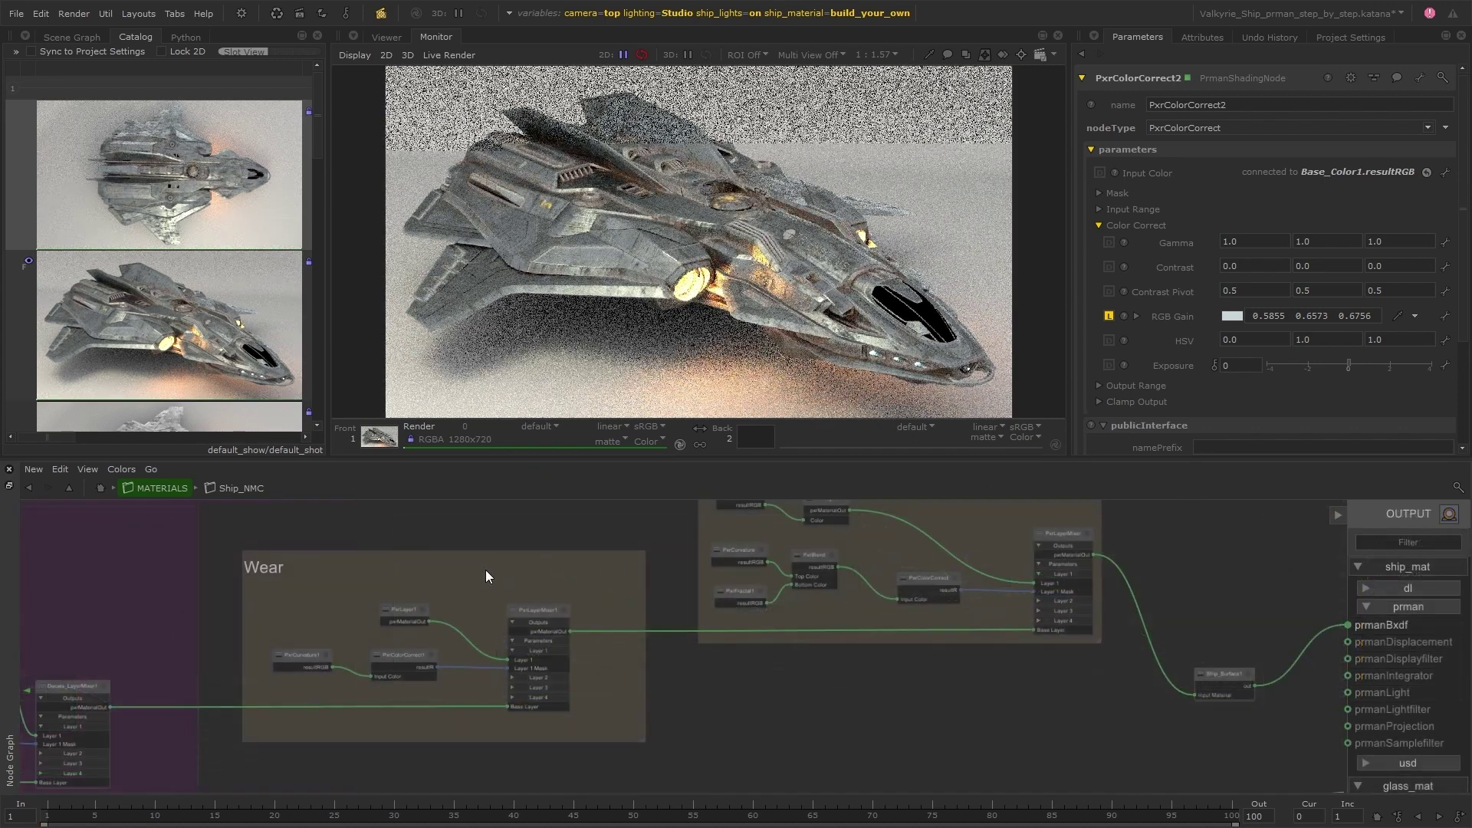
left_click_drag(485, 570, 287, 684)
key("ctrl+g")
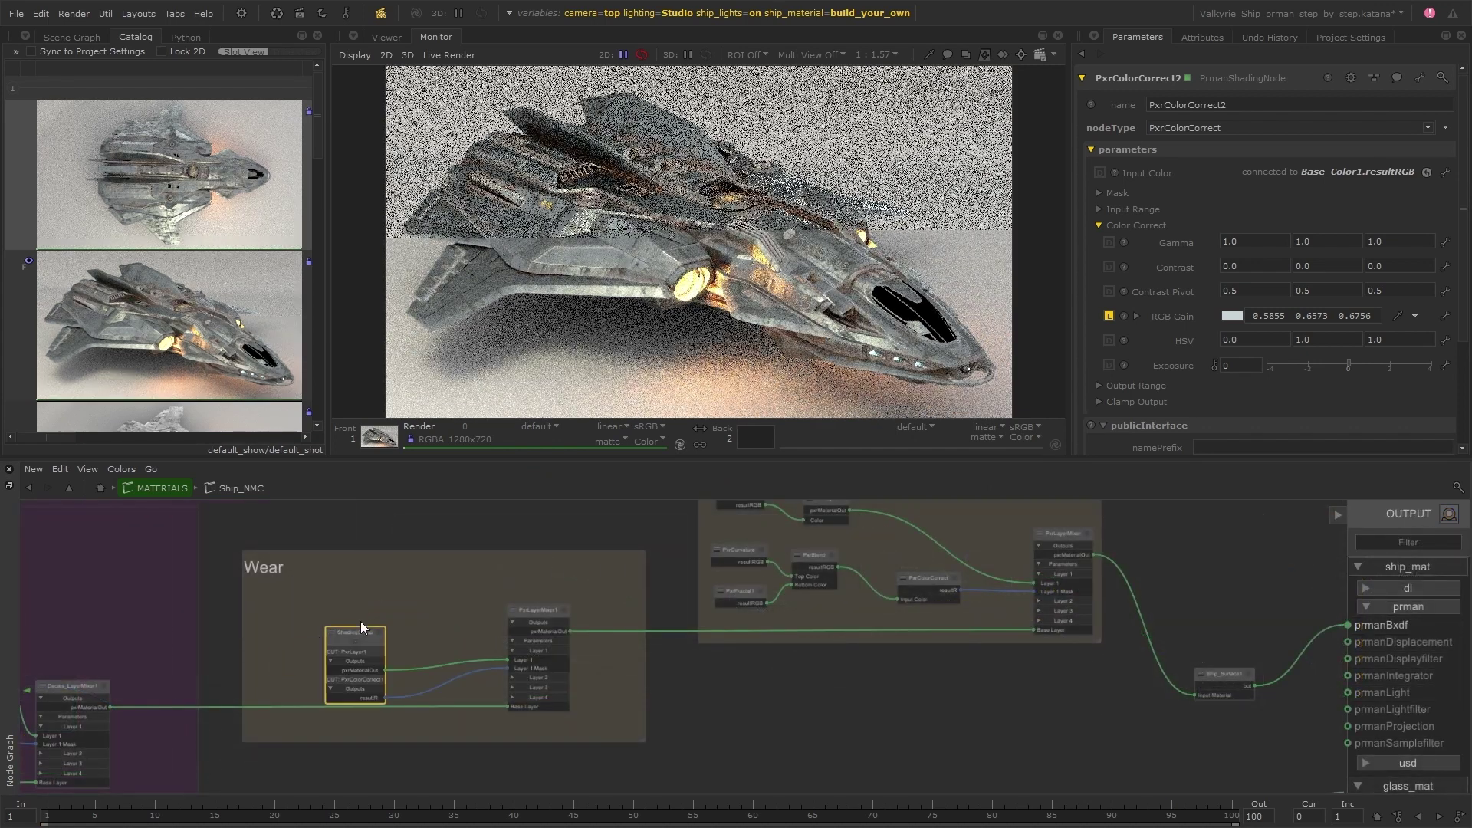
left_click_drag(366, 633, 385, 606)
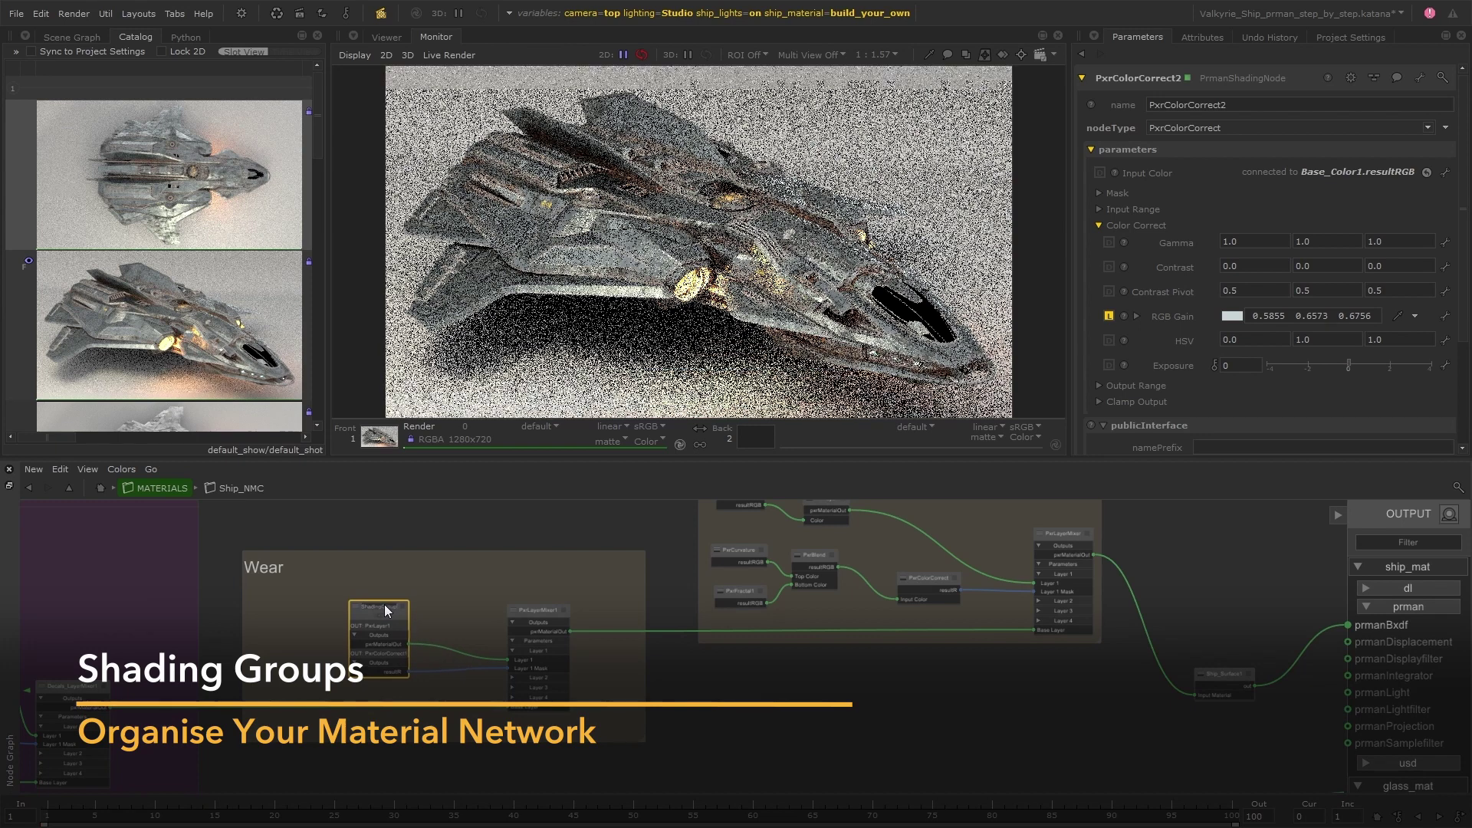
- Collapse the Dirt layer and mask nodes into a shading group, and do the same for the Base nodes
left_click(546, 568)
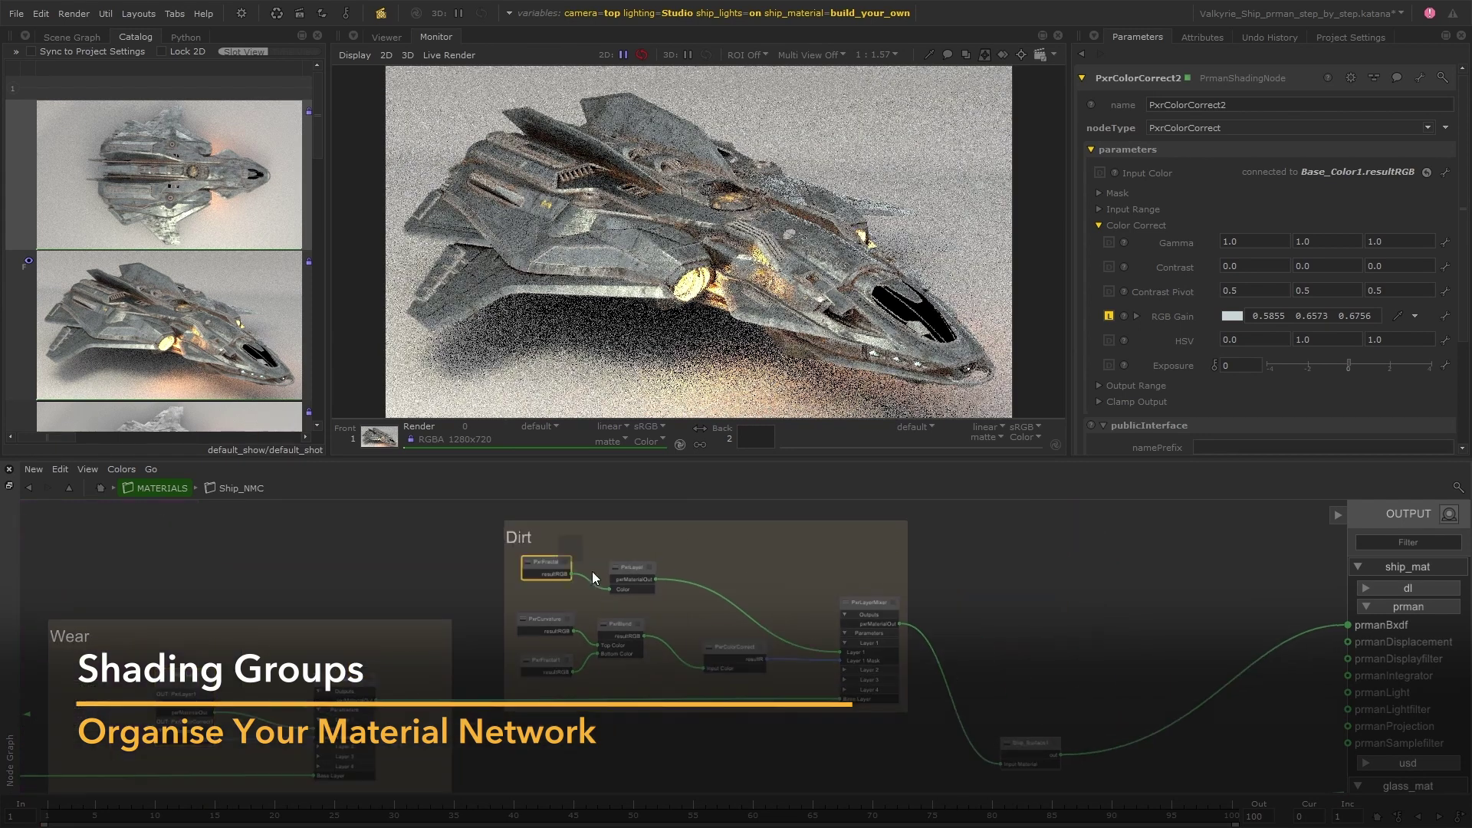
left_click_drag(592, 572, 709, 668)
key("ctrl+g")
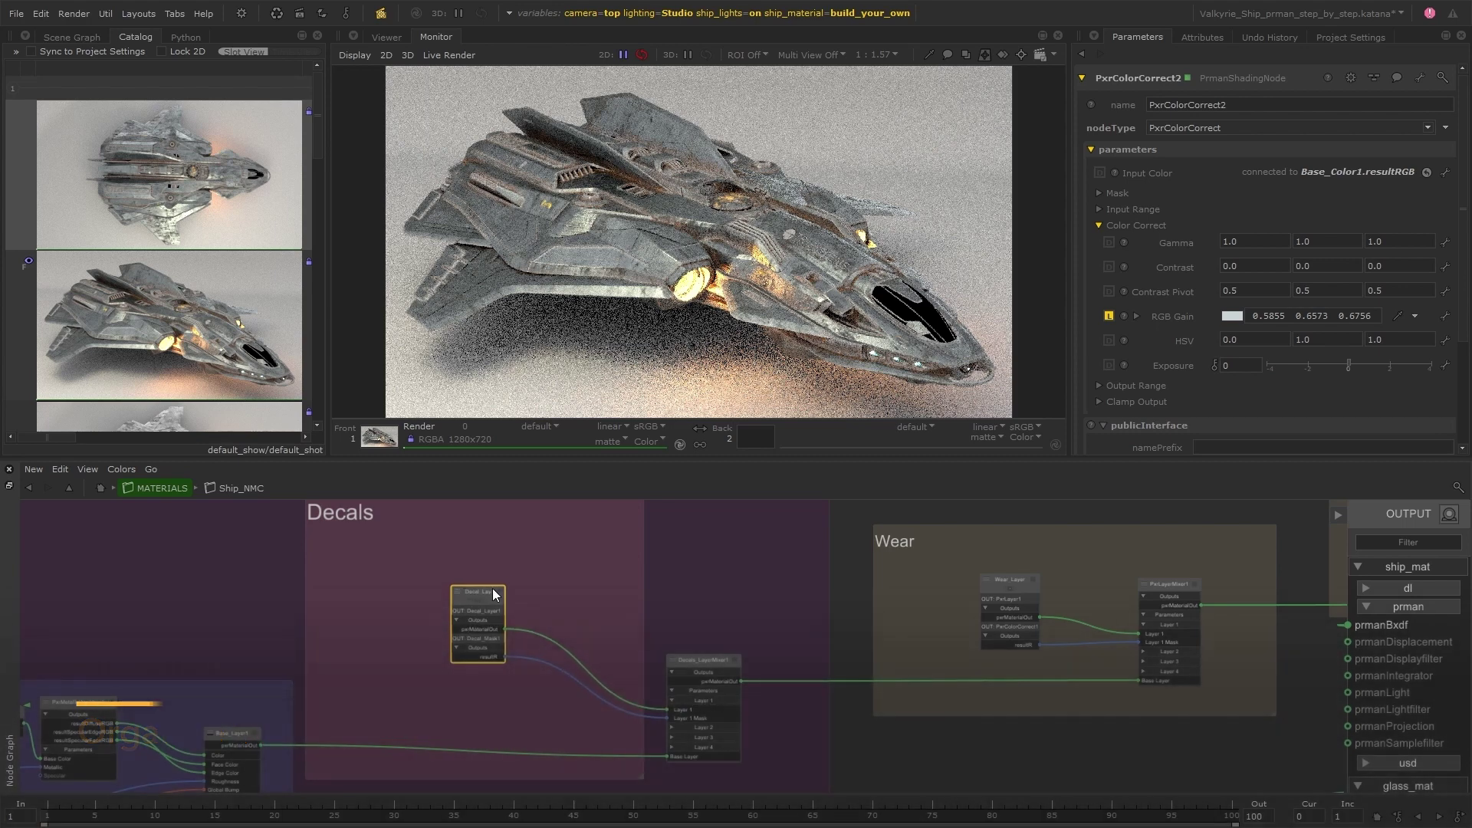
middle_click_drag(493, 588, 905, 460)
left_click_drag(684, 778, 222, 583)
key("g")
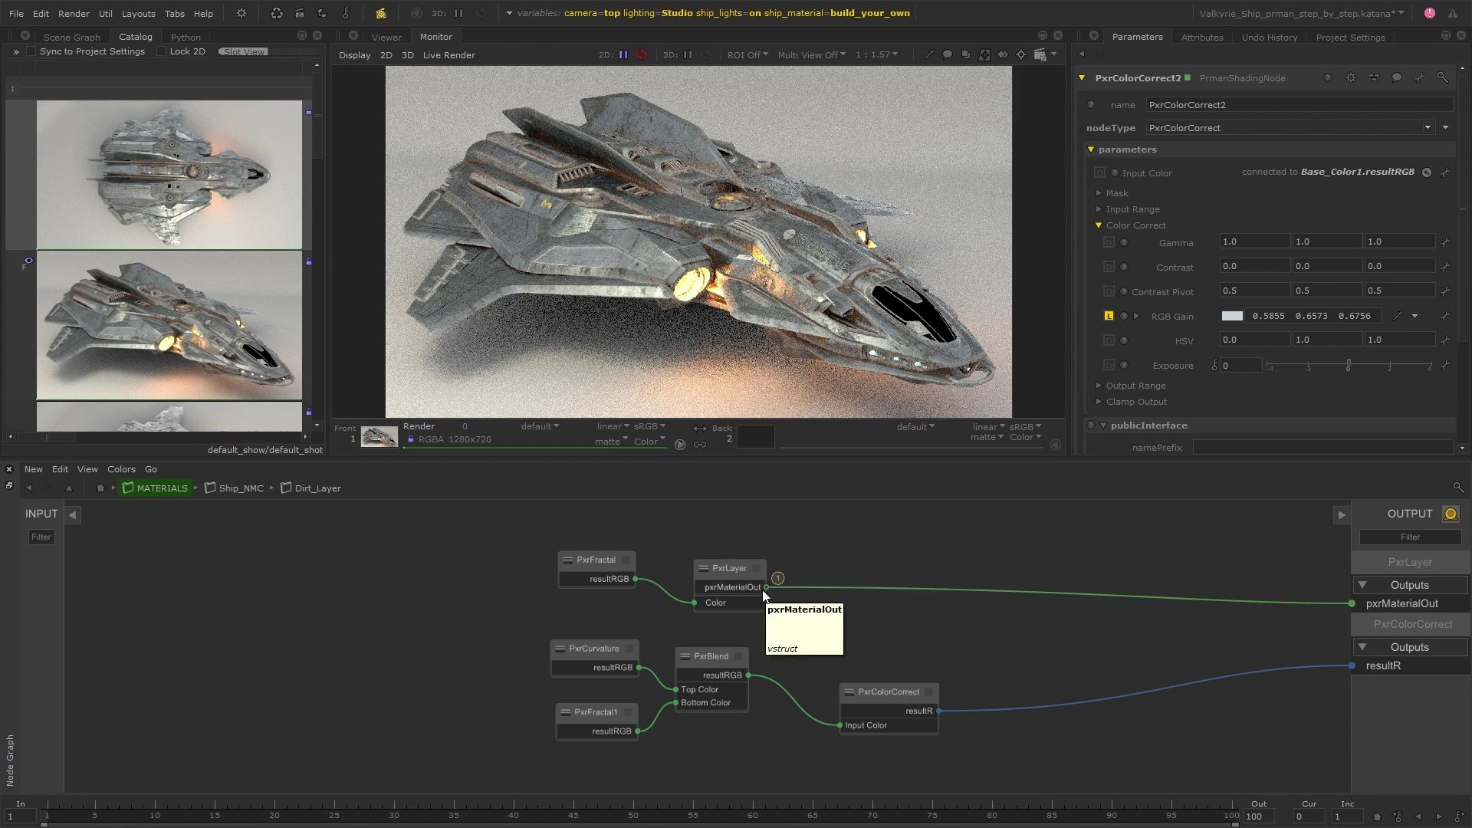
- Solo PxrBlend in slot 2 inside Dirt_Layer and merge the group's pxrMaterialOut and resultR outputs under one heading
key("2")
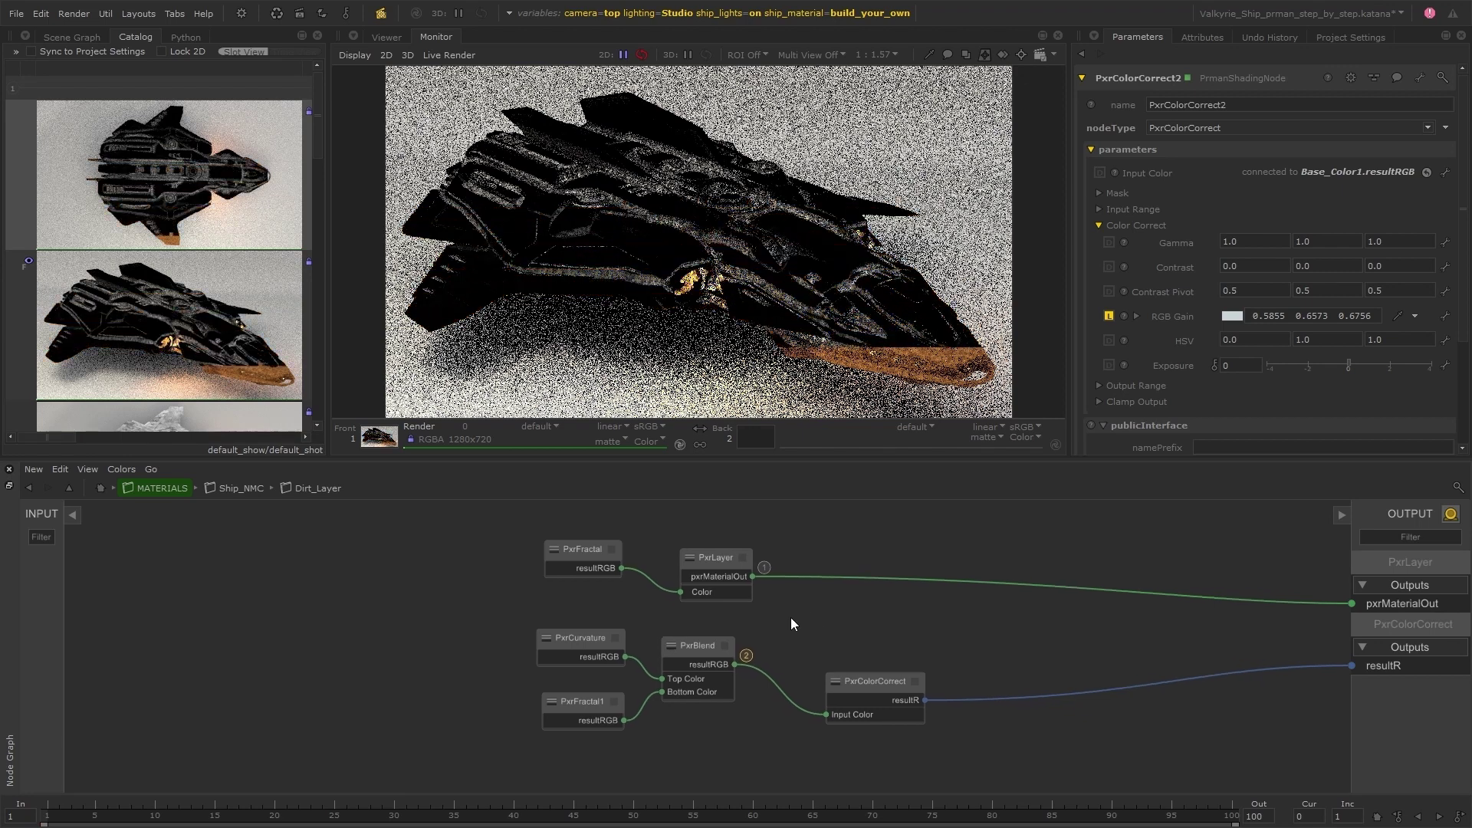
scroll(789, 617, "up", 5)
scroll(793, 710, "down", 5)
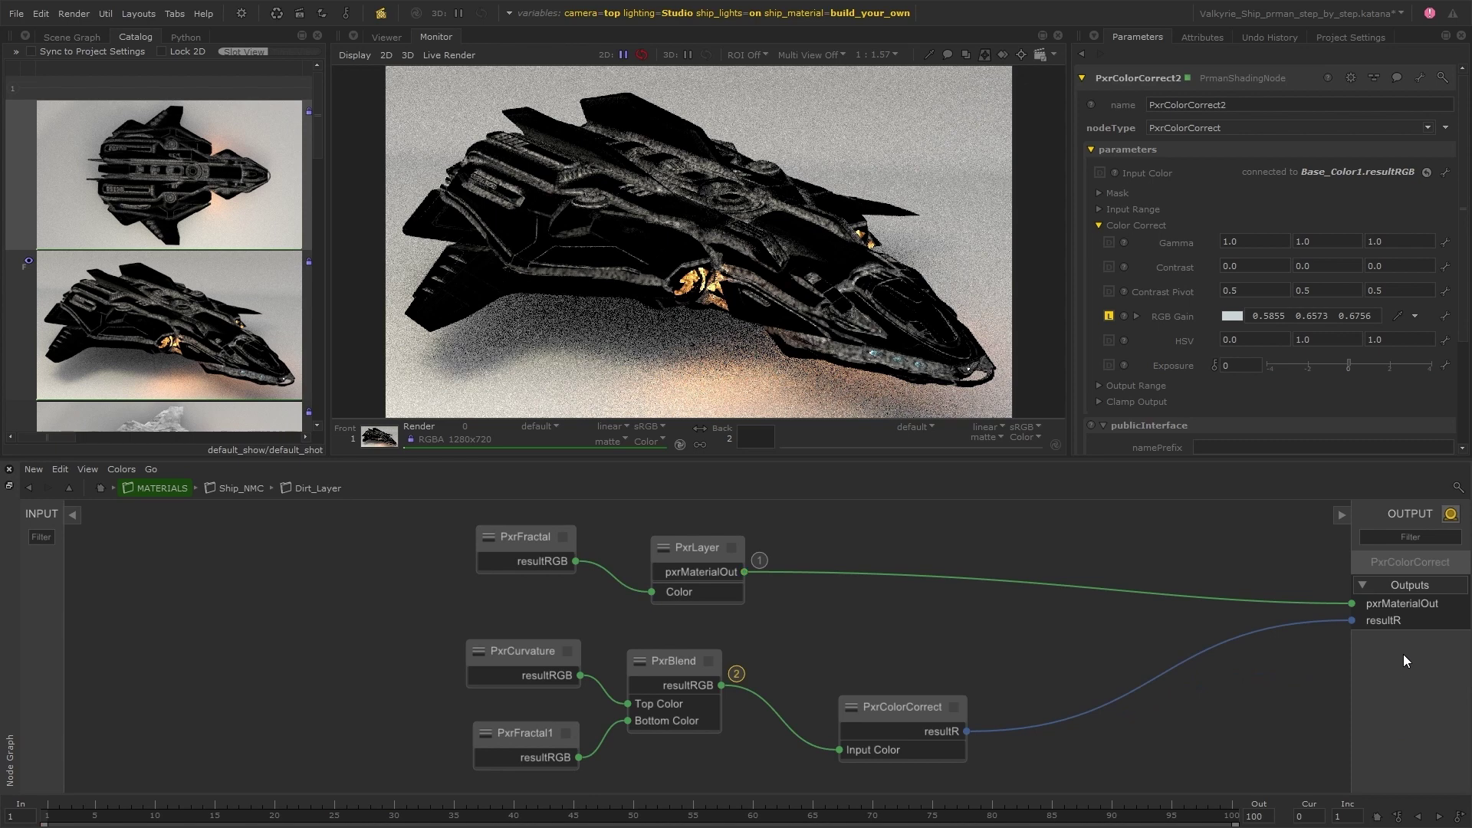
left_click_drag(1395, 631, 1387, 601)
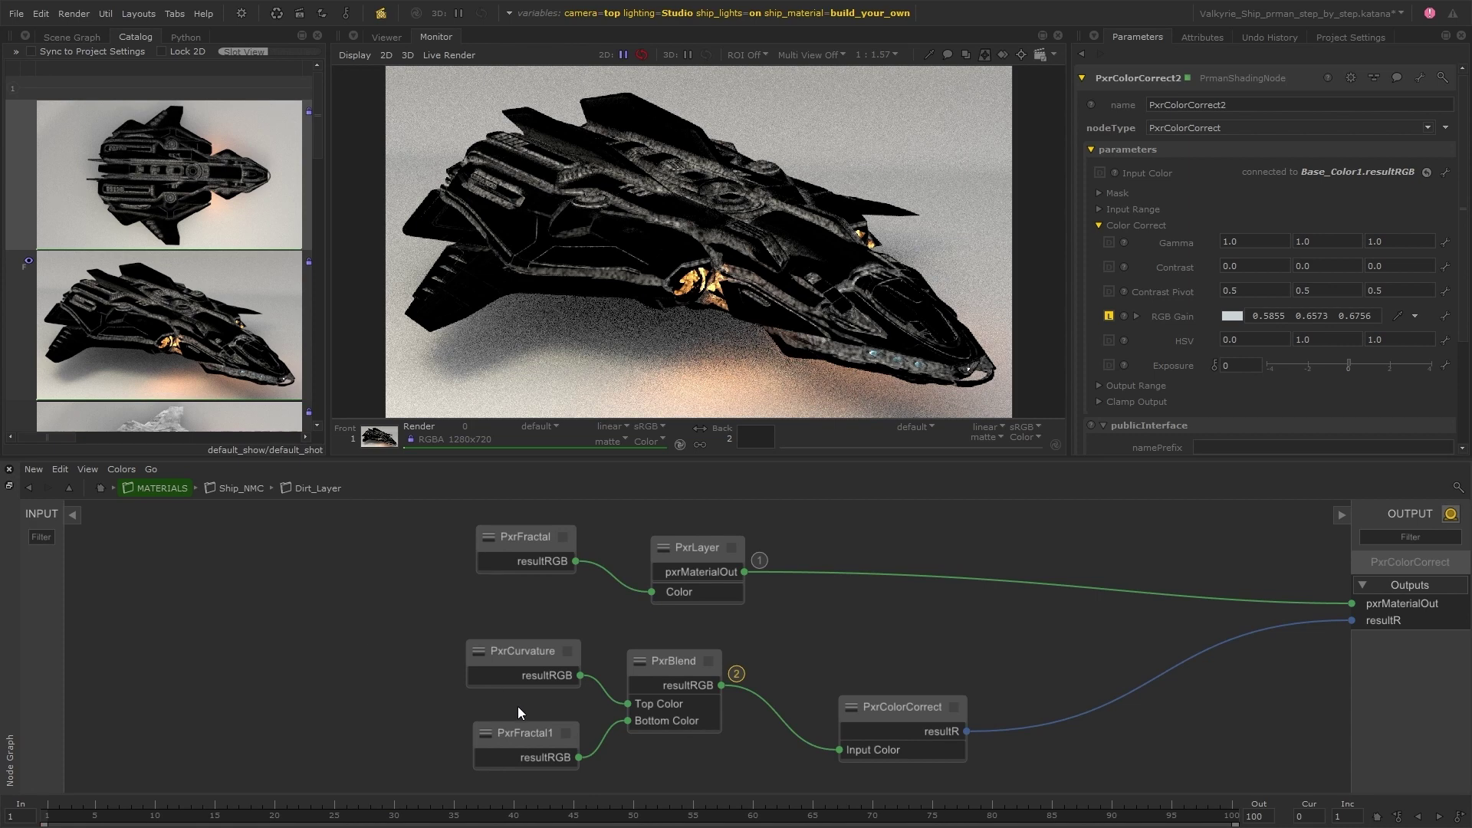
- Set PxrFractal1's Frequency to 0.03 inside Dirt_Layer
left_click(566, 734)
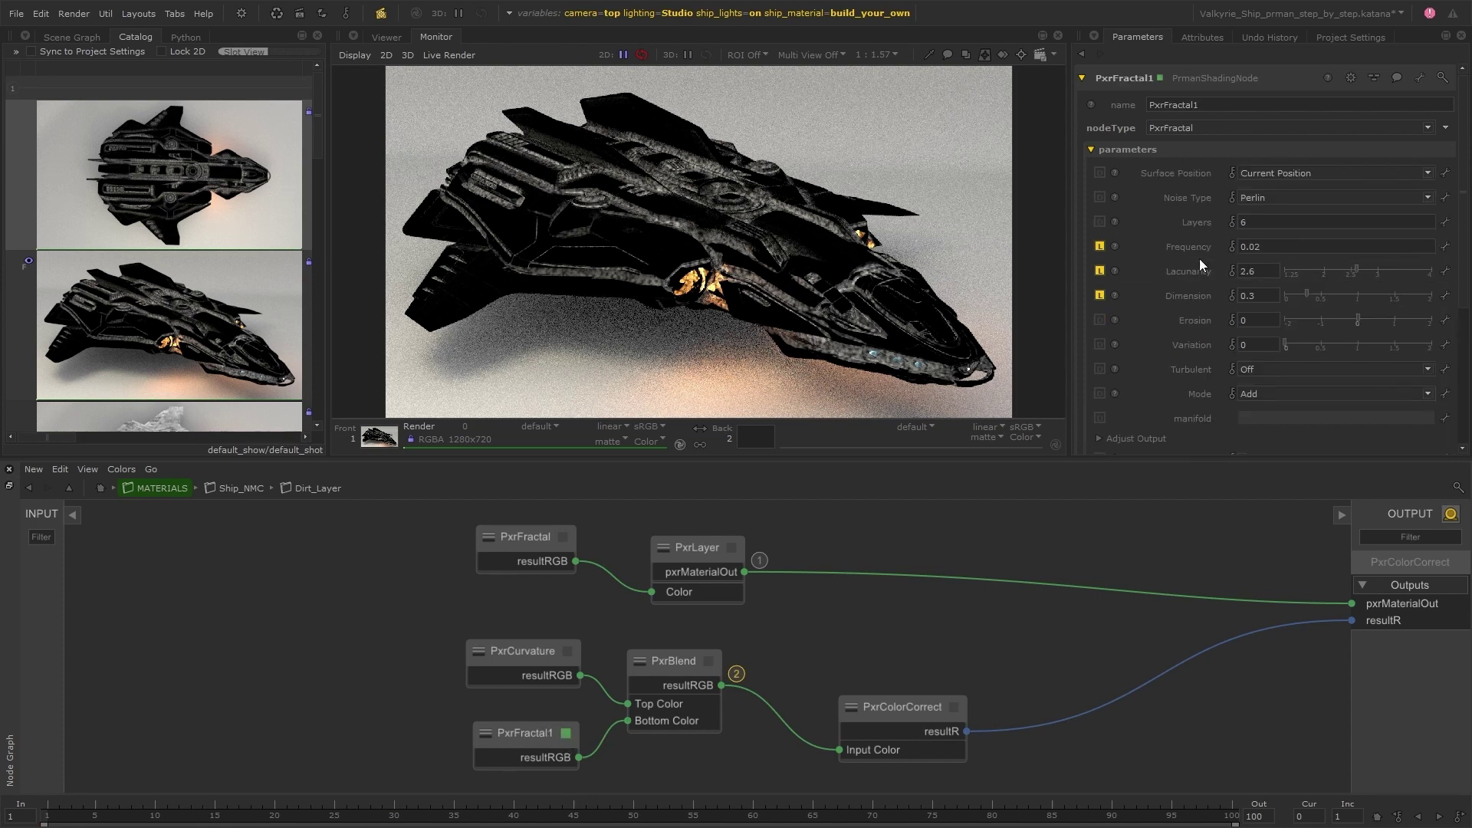
left_click(1262, 247)
key("BackSpace")
type("3")
key("Return")
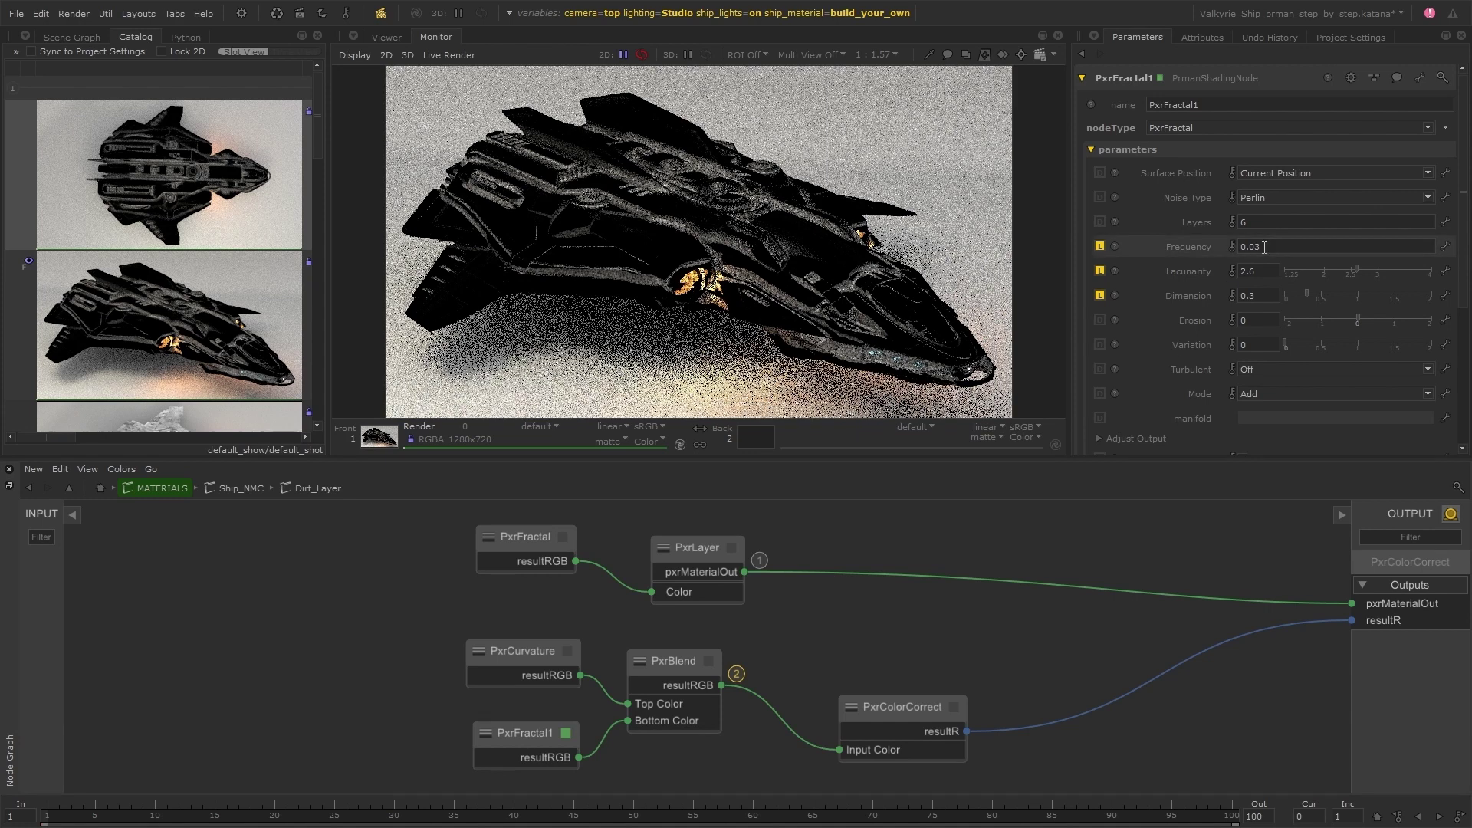
- Set Dirt_Layer's PxrCurvature Max Distance to 58.3 and Bias to 0.924, soloing Ship_NMC's PxrLayerMixer in slot 3 for the preview
left_click(567, 651)
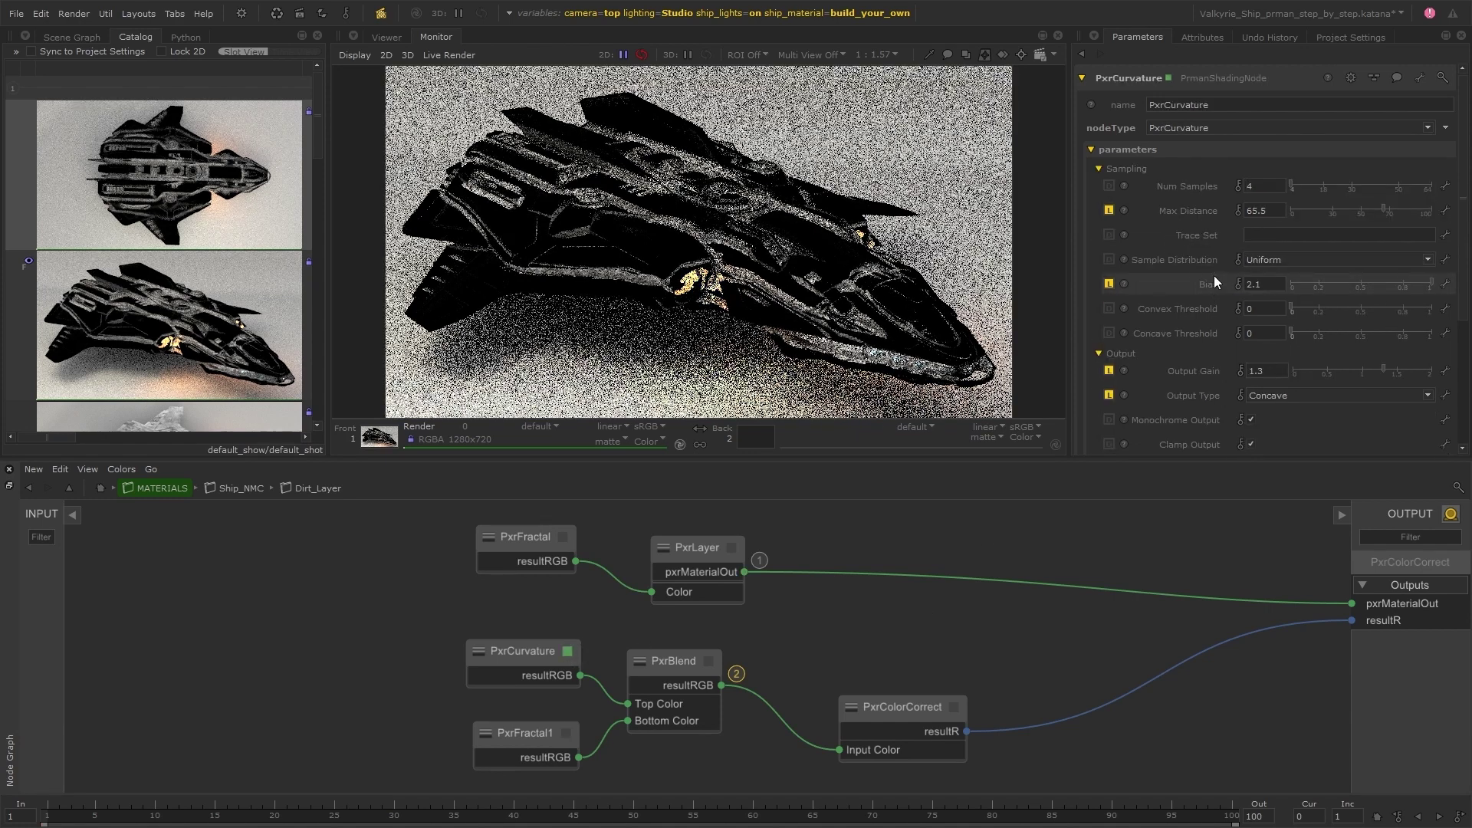
left_click_drag(1169, 216, 1162, 219)
left_click(242, 489)
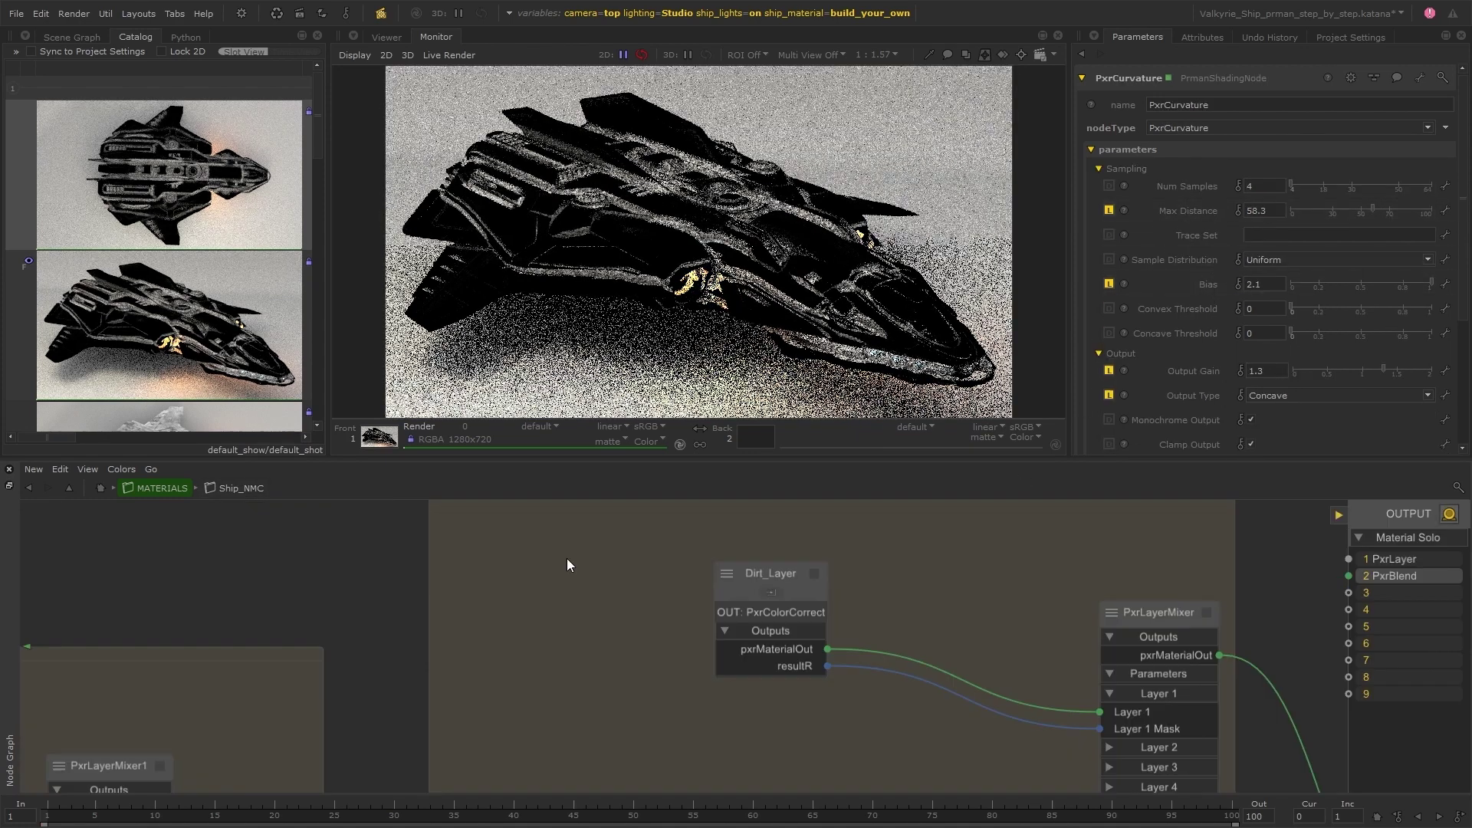
key("3")
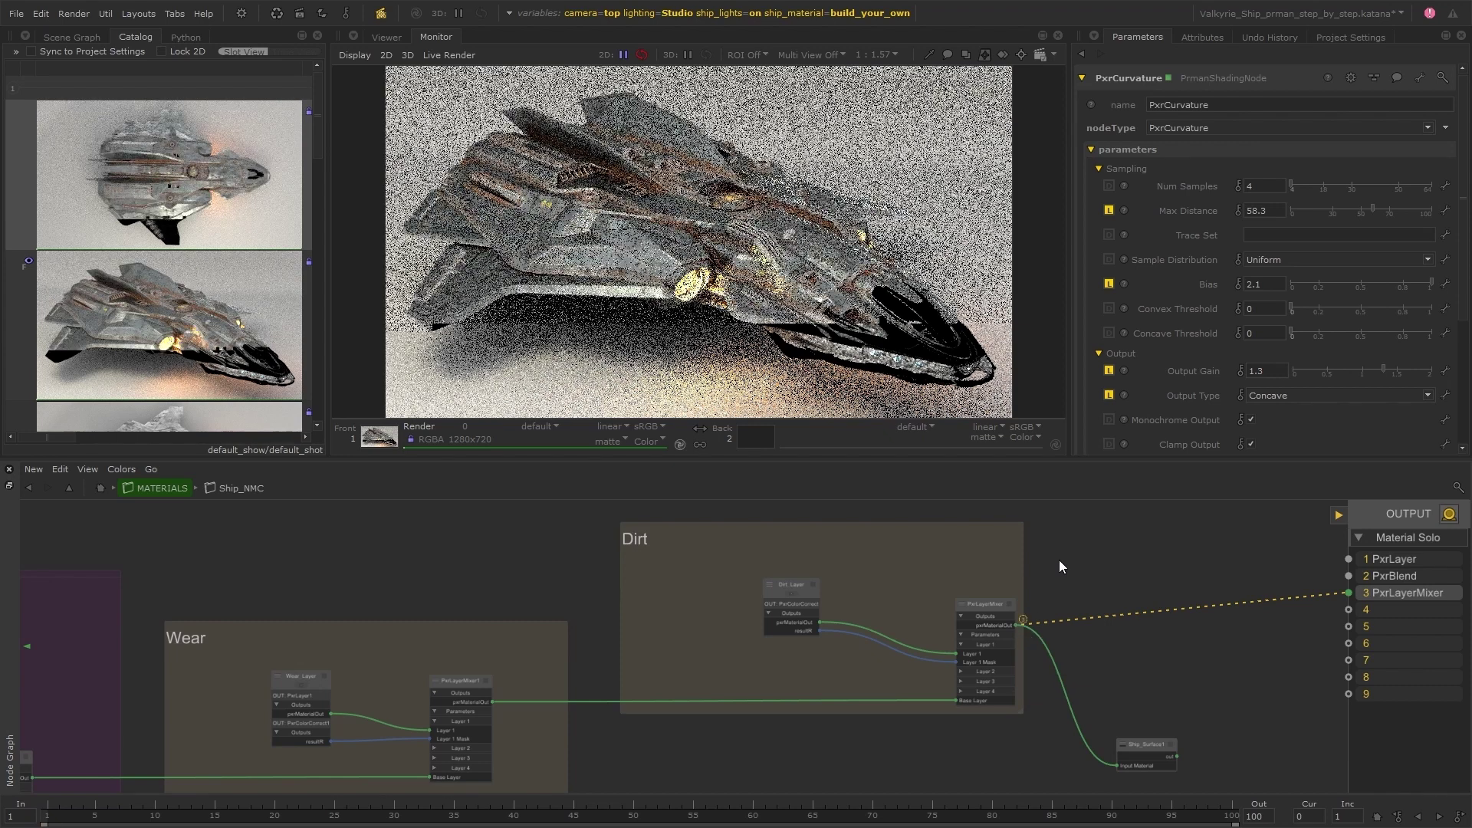
left_click(1420, 284)
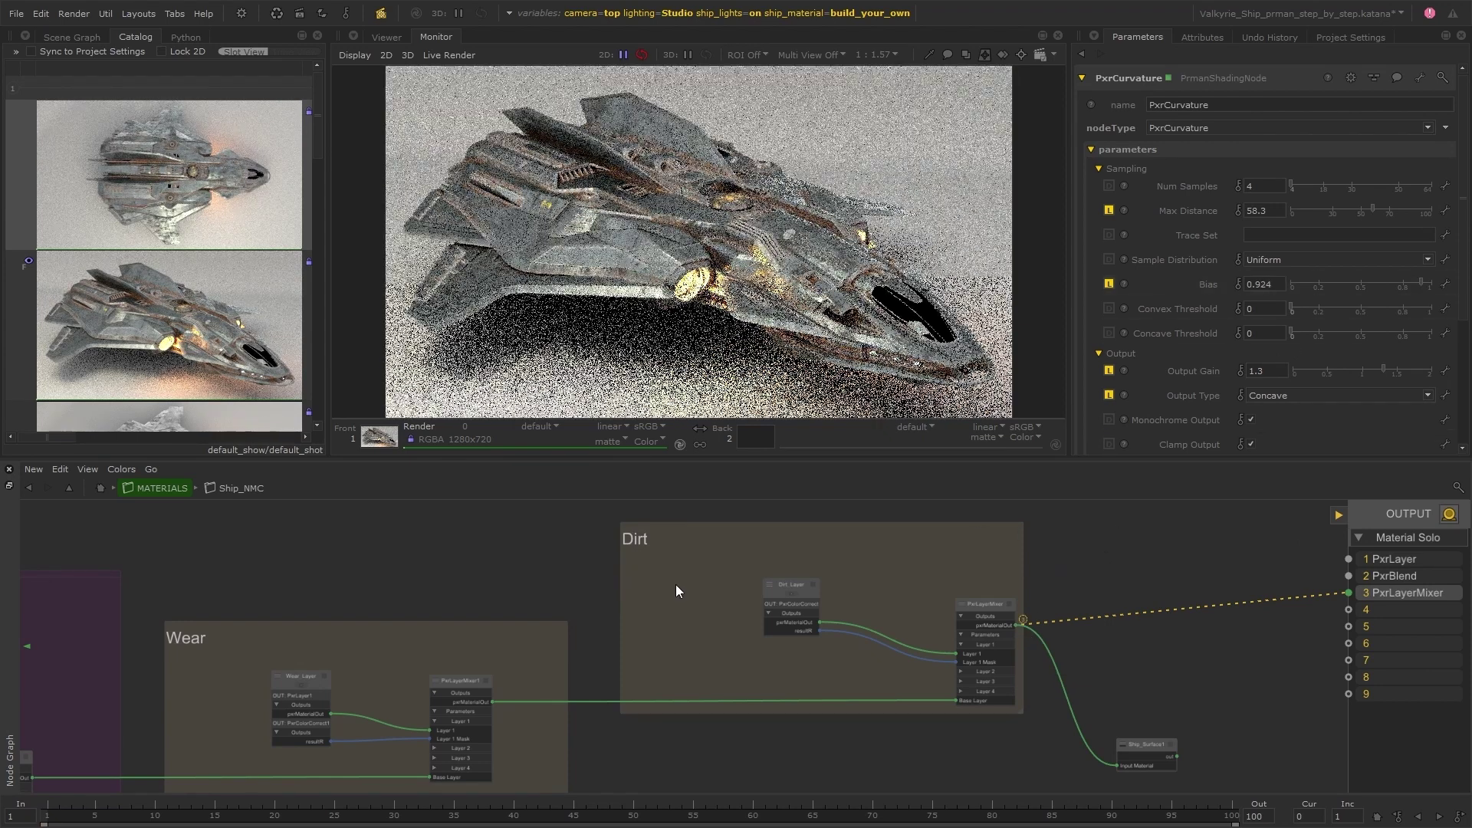
- Solo Wear_Layer's material output in slot 1, its resultR mask in slot 2 and PxrLayerMixer1 in slot 4
middle_click_drag(565, 638, 644, 602)
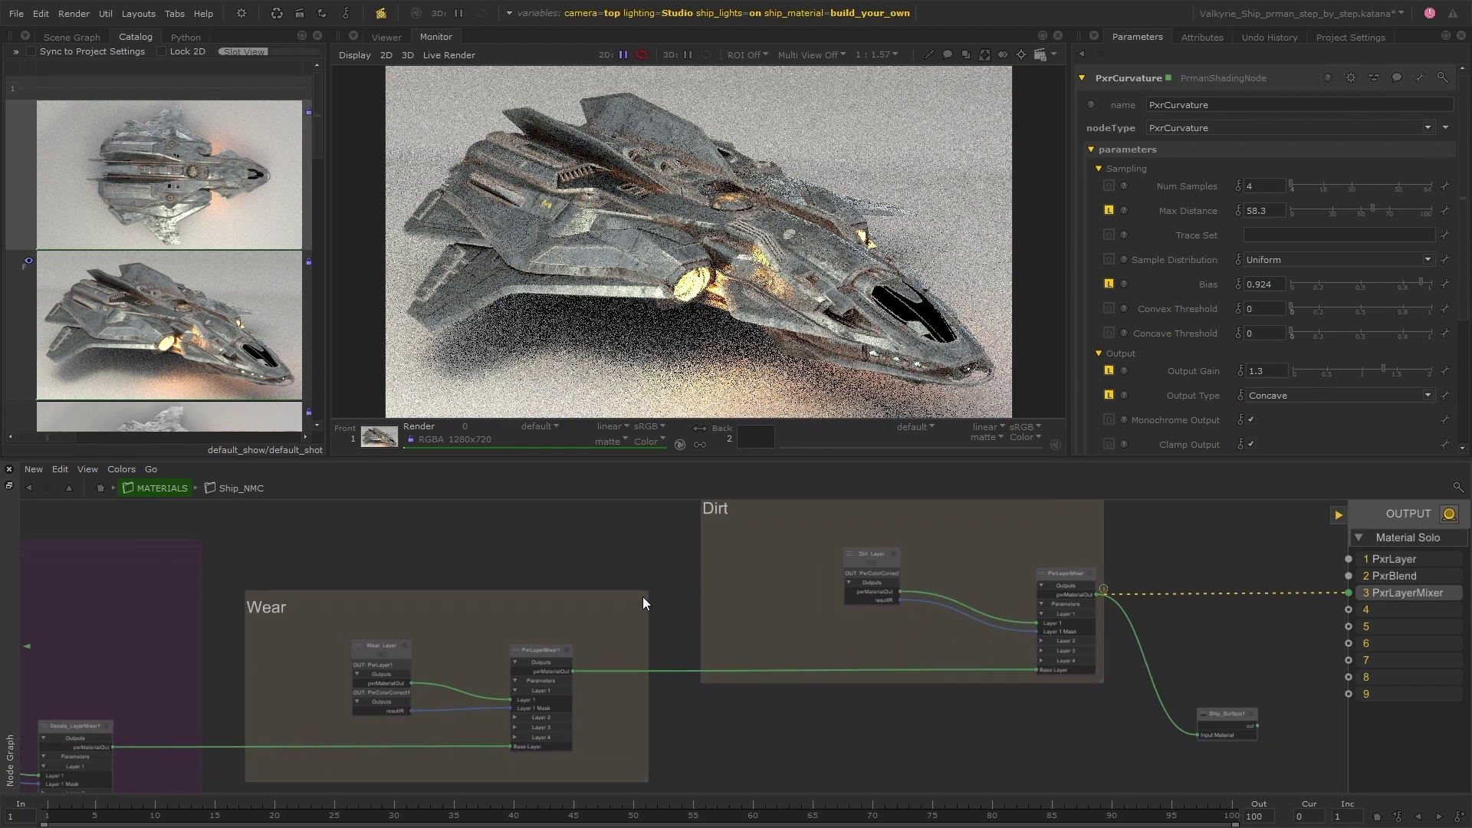
key("2")
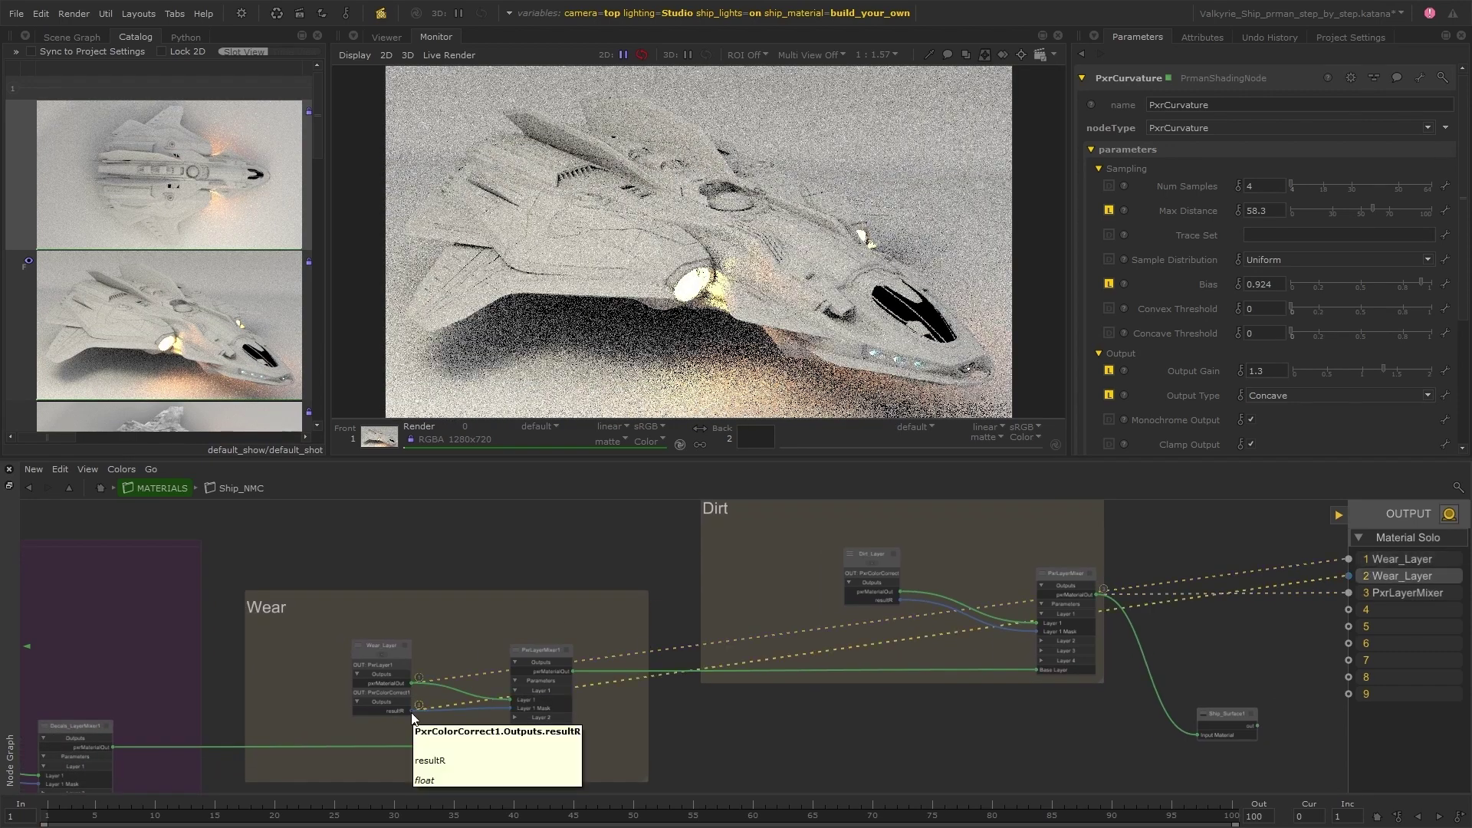
key("3")
- Set the Diffuse Color of PxrLayer1 inside Wear_Layer to a neutral grey of 0.5025 and return to Ship_NMC
left_click(381, 654)
left_click(907, 564)
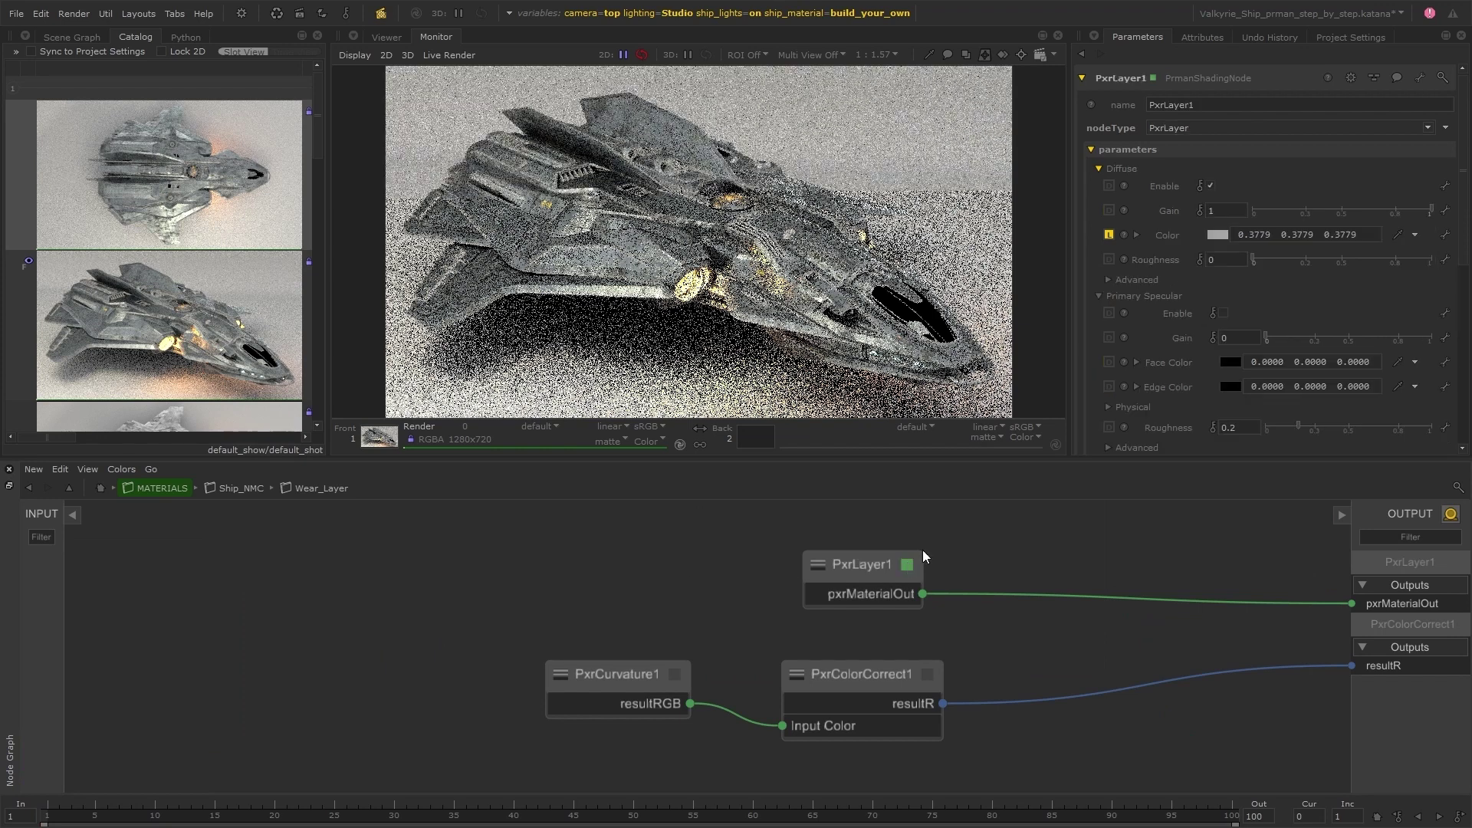
left_click(1216, 234)
left_click_drag(805, 243, 821, 388)
left_click(494, 477)
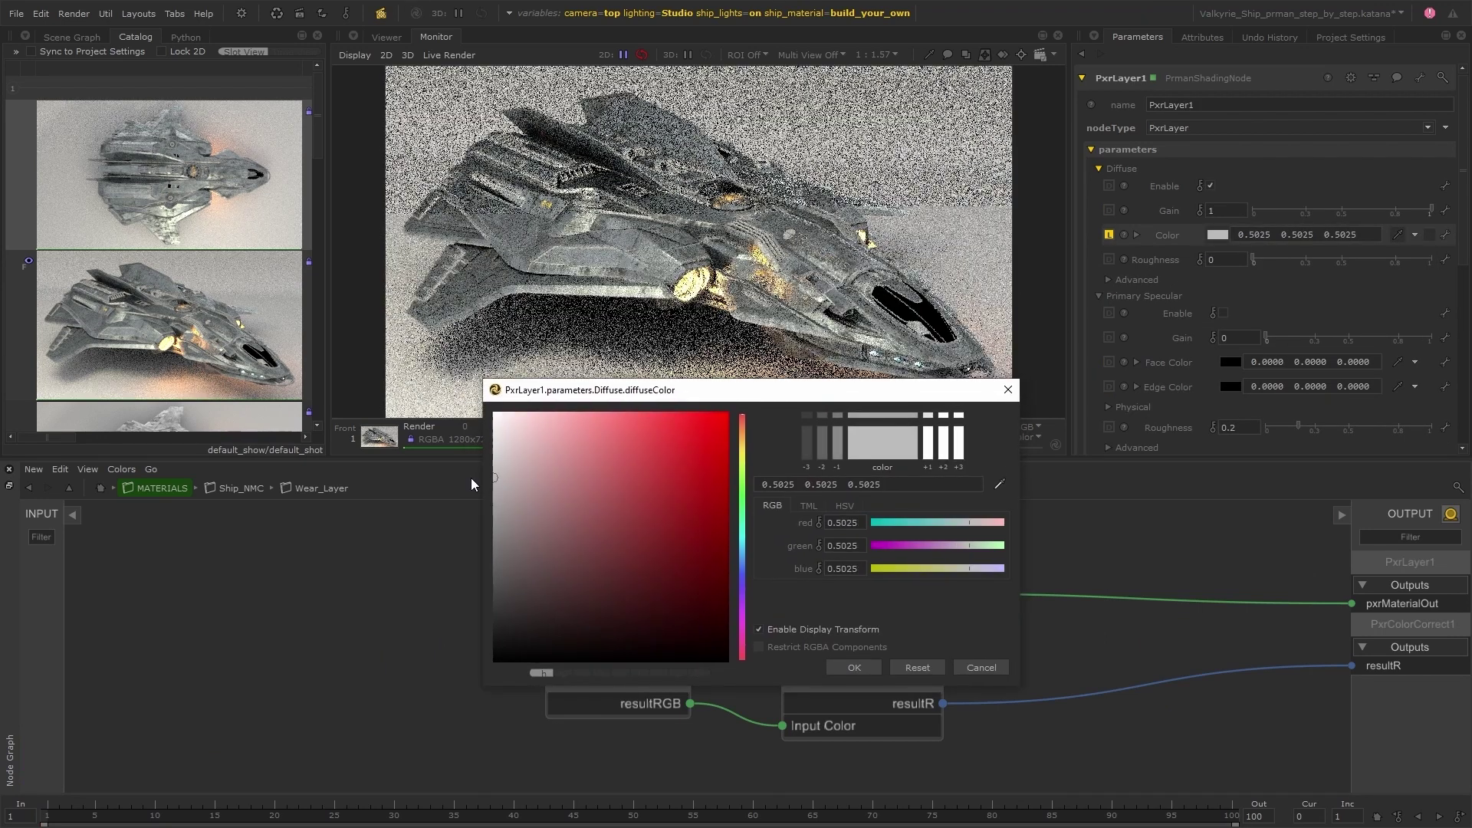
left_click(853, 667)
left_click(234, 488)
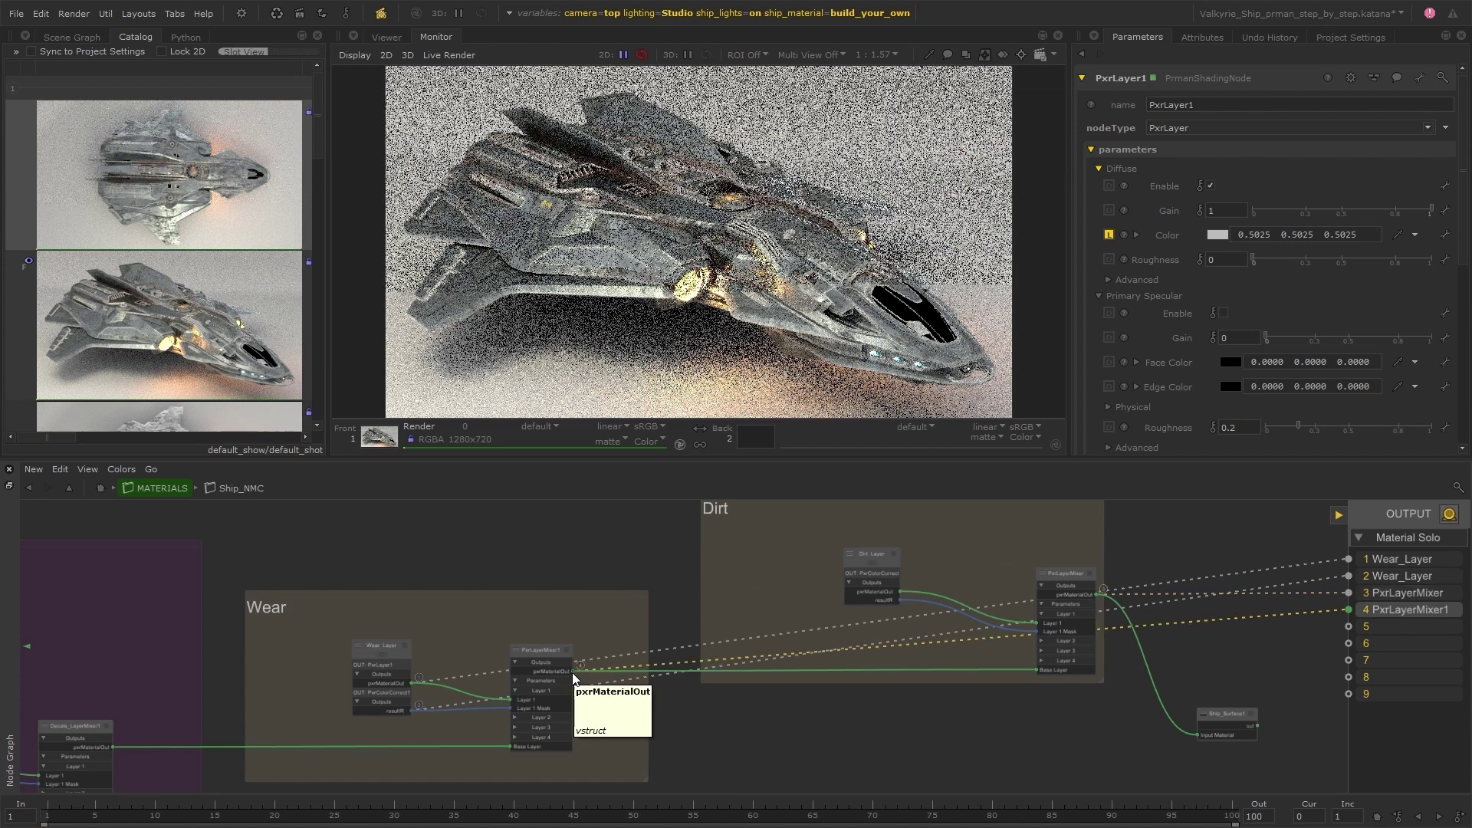
- Set the global graph state variables lighting to HDRI and ship_lights to off, with PxrLayerMixer soloed in slot 3
left_click(674, 13)
left_click(703, 88)
left_click(703, 104)
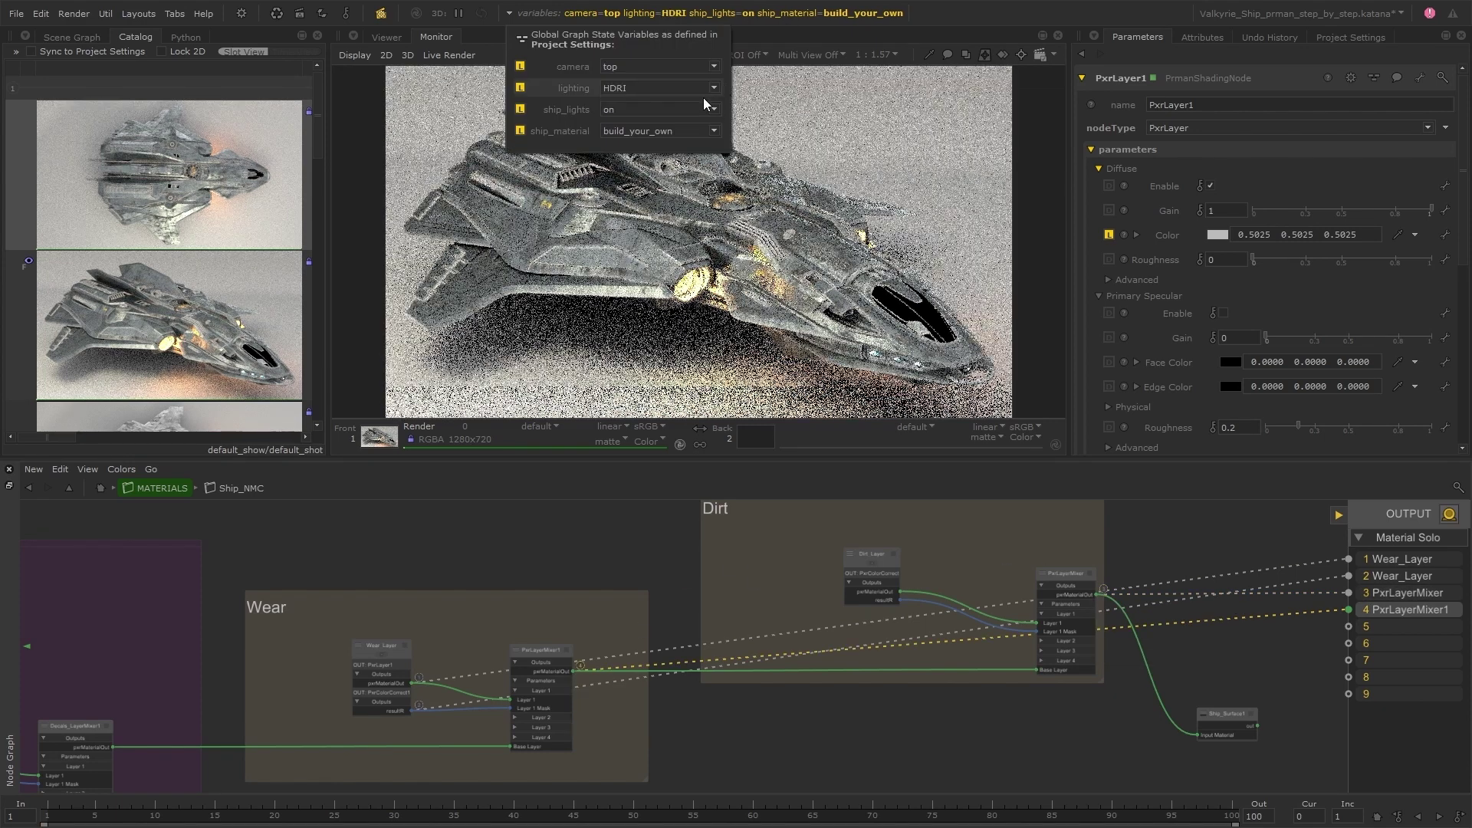
left_click(890, 212)
key("Home")
middle_click_drag(890, 212, 842, 135)
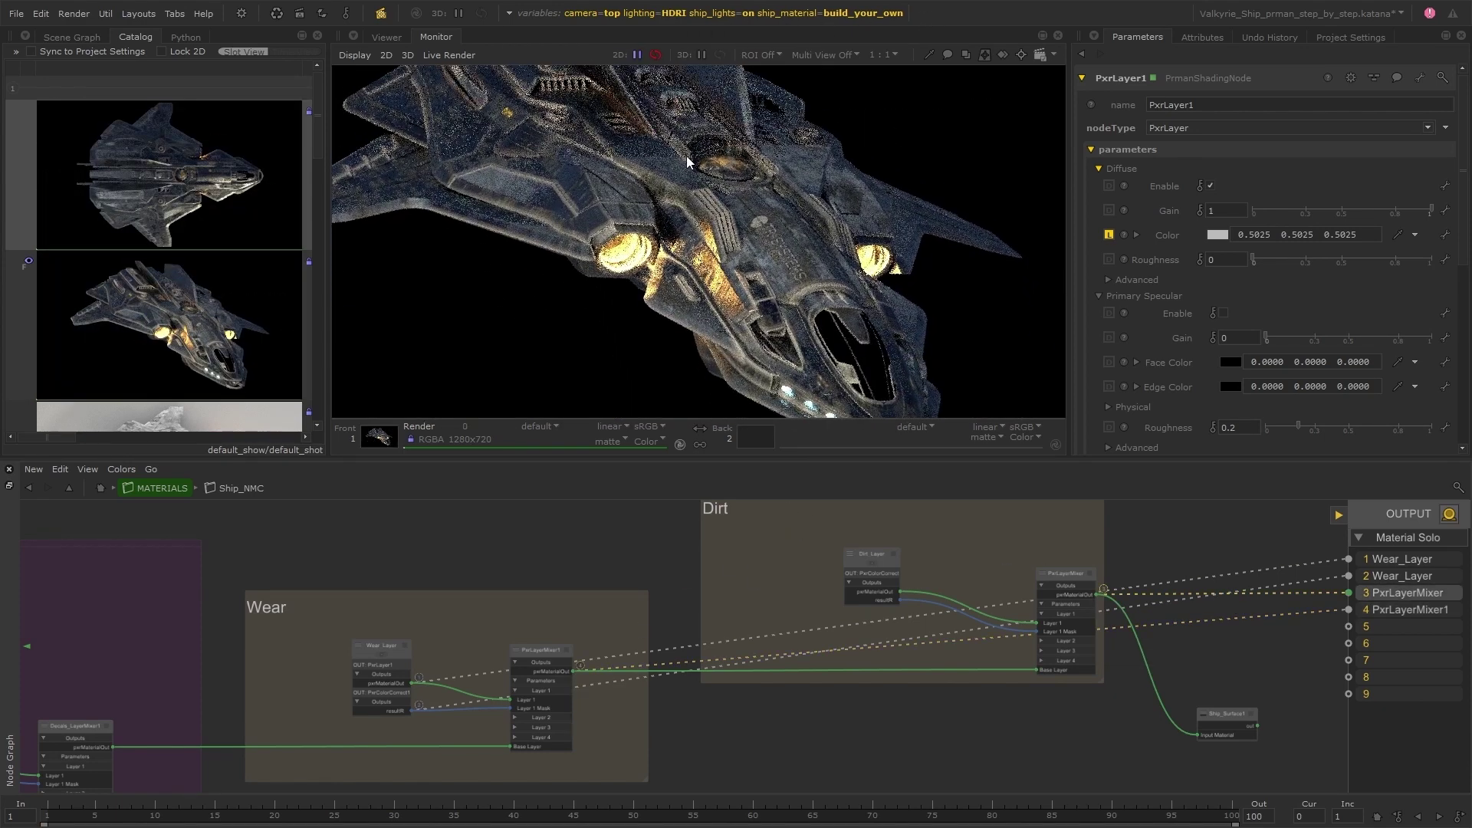
left_click(690, 109)
left_click(644, 134)
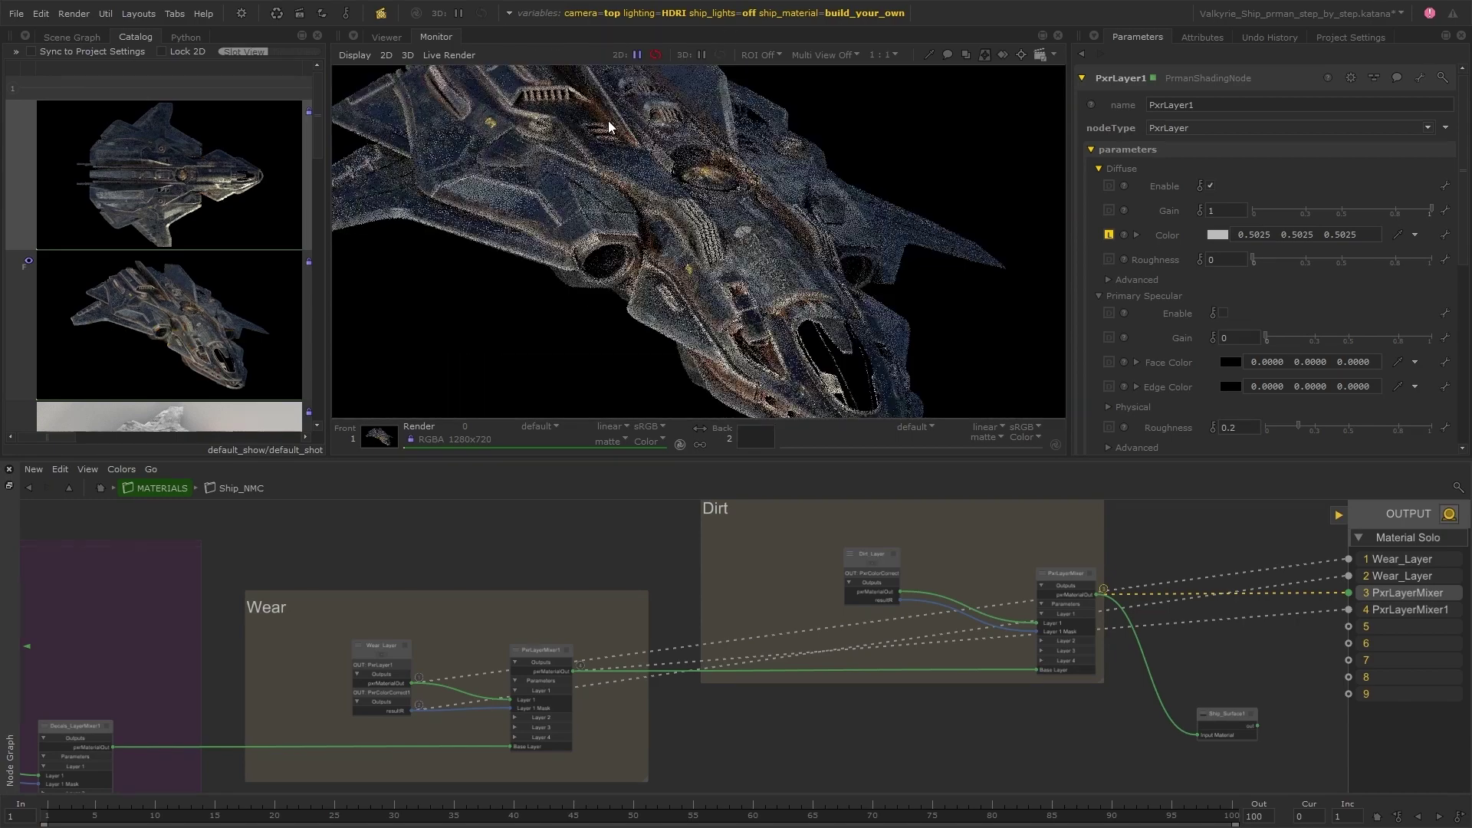
- Switch to the Foundry Learn Katana web page and look through its new tutorials
scroll(1193, 577, "down", 3)
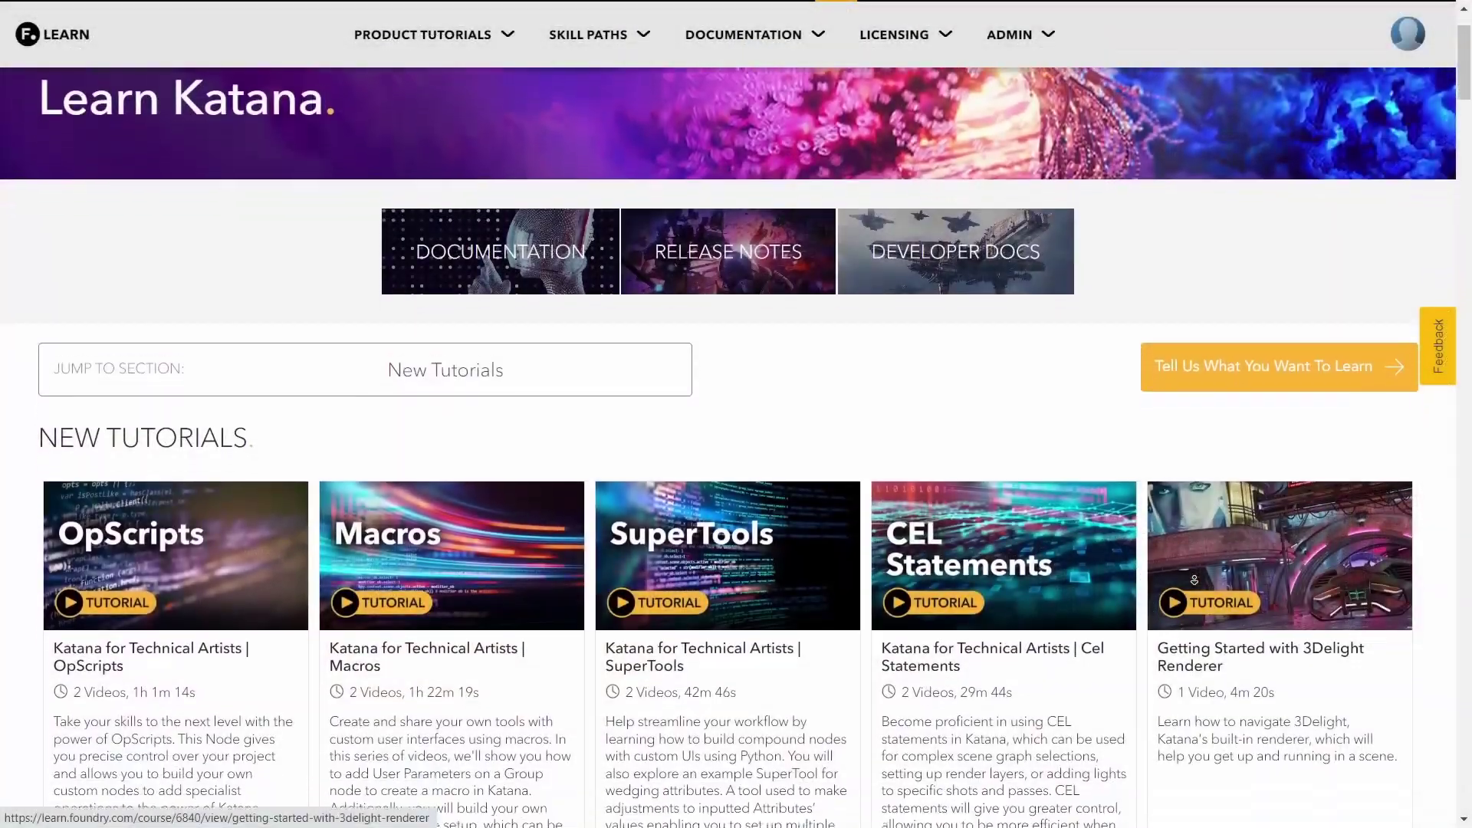
scroll(1194, 580, "down", 3)
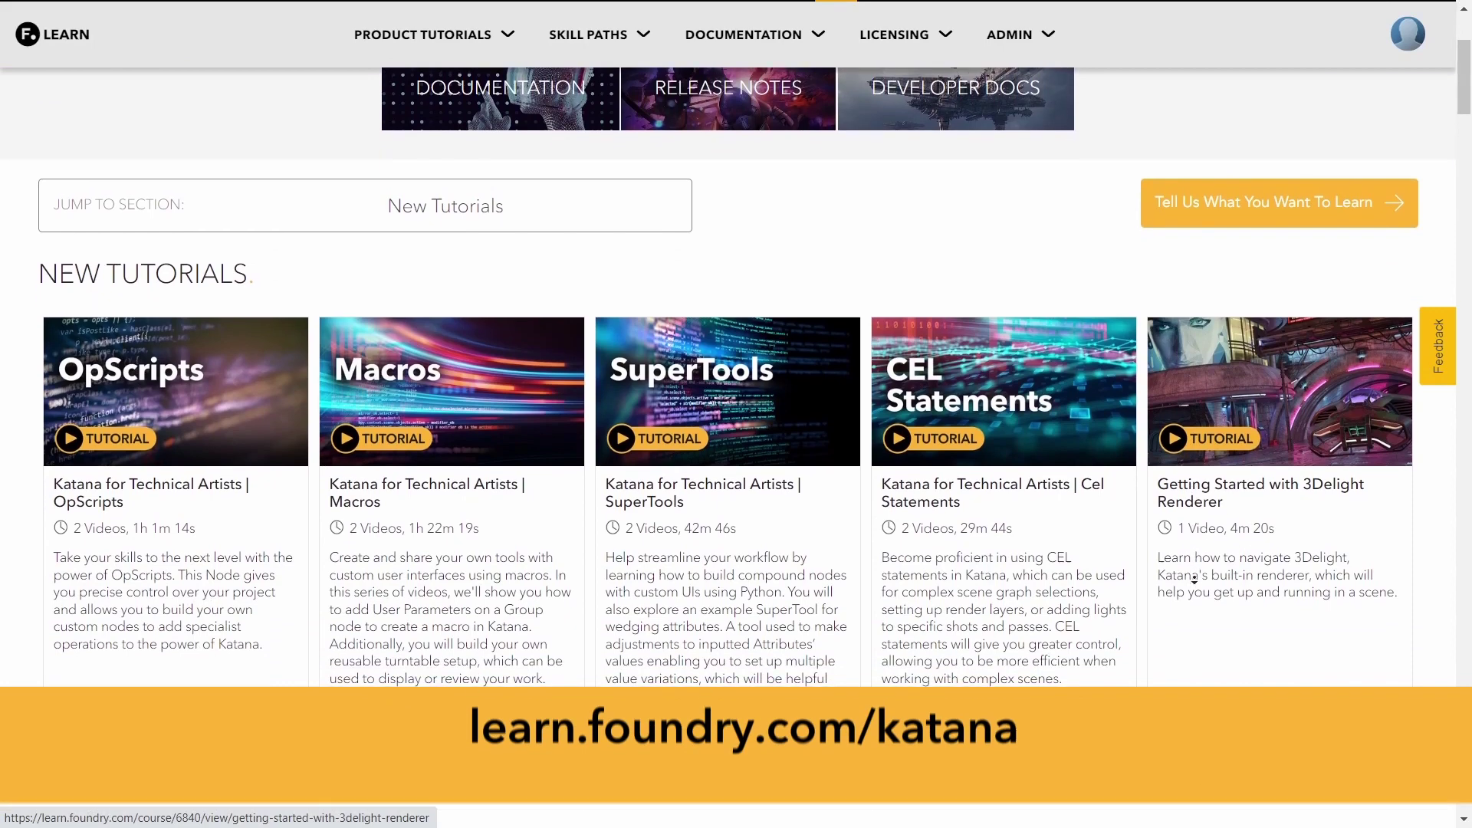
scroll(1194, 581, "down", 3)
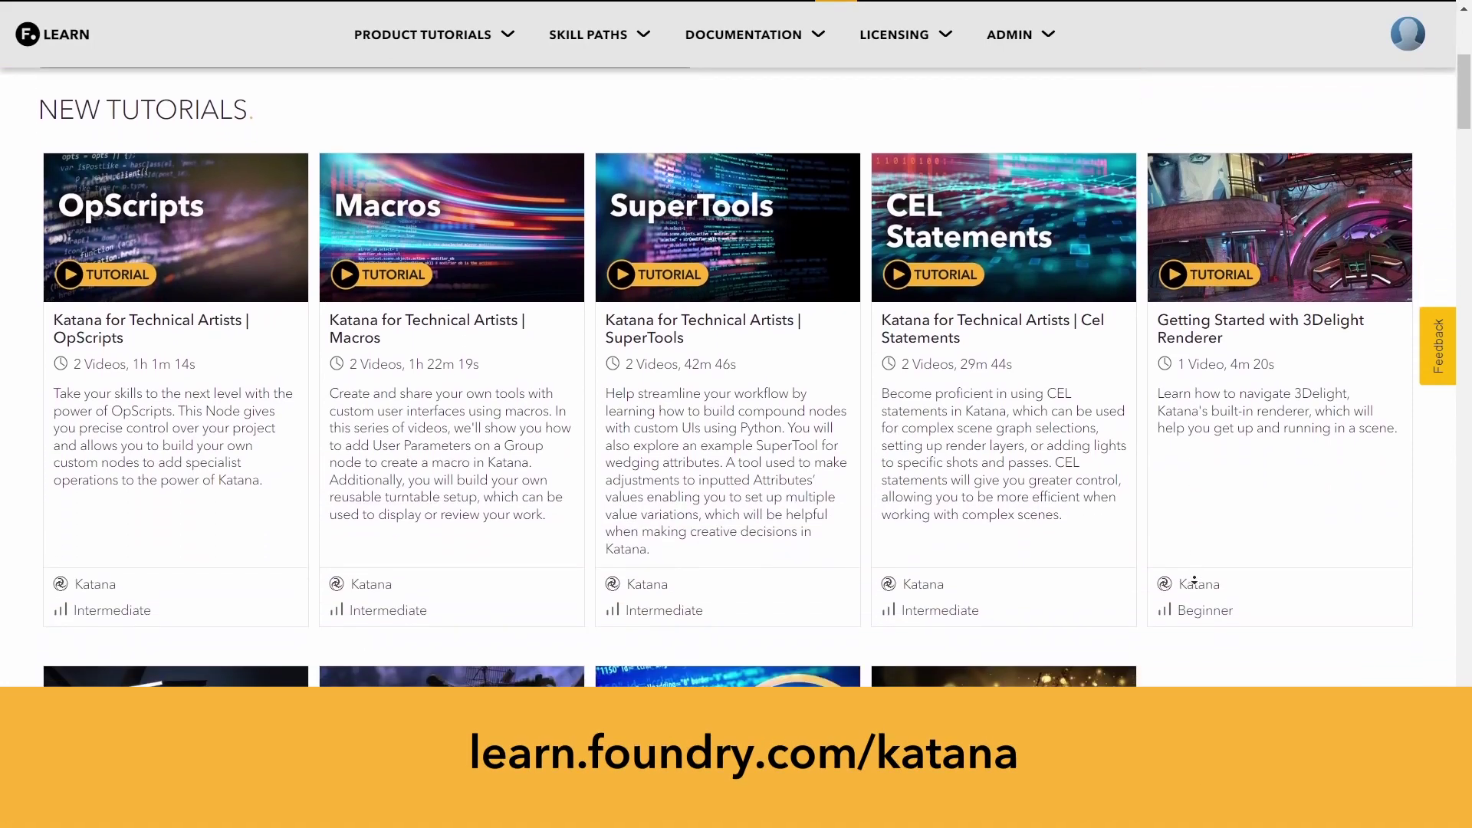
scroll(1194, 580, "down", 3)
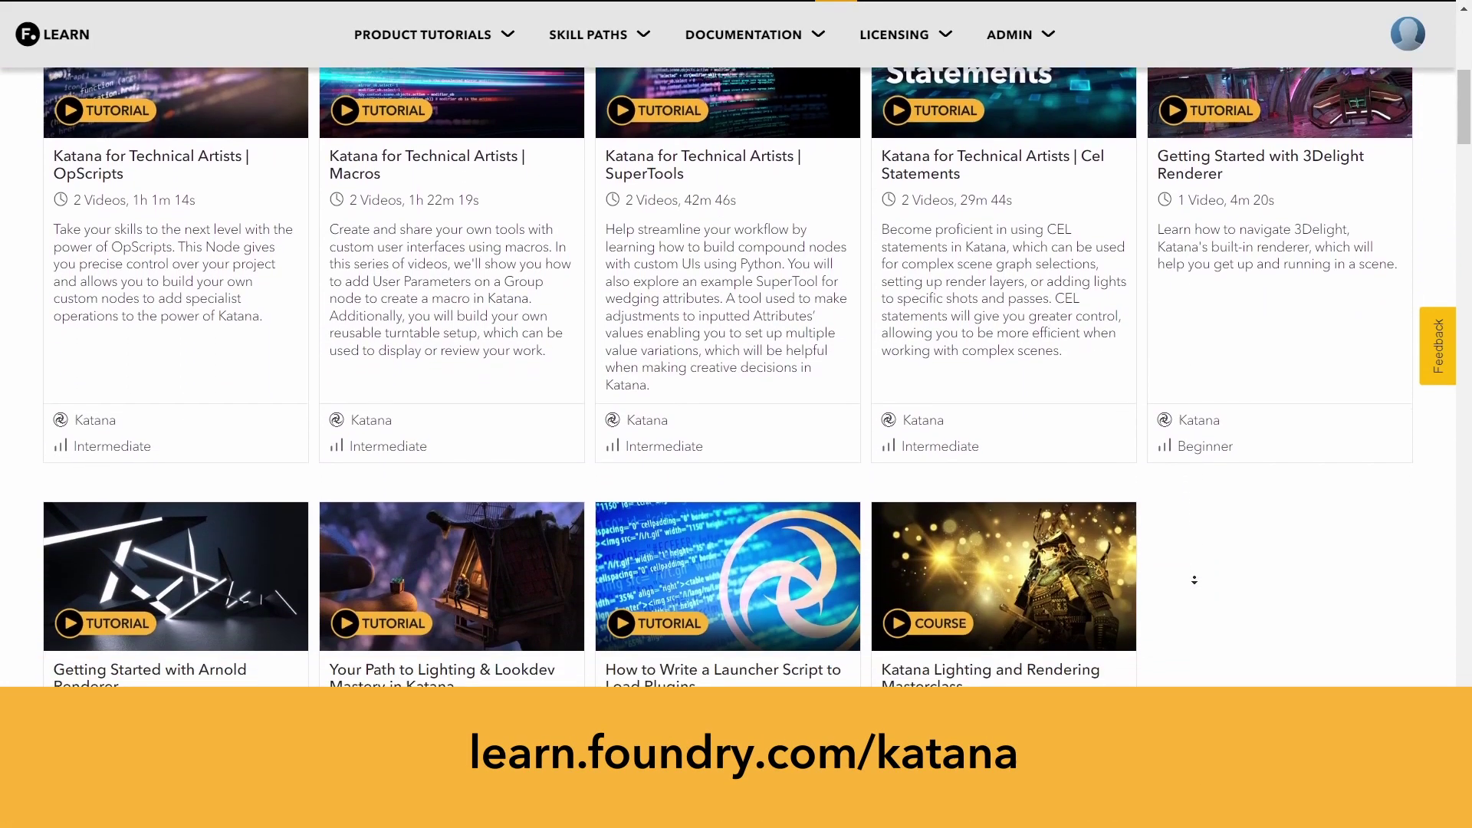